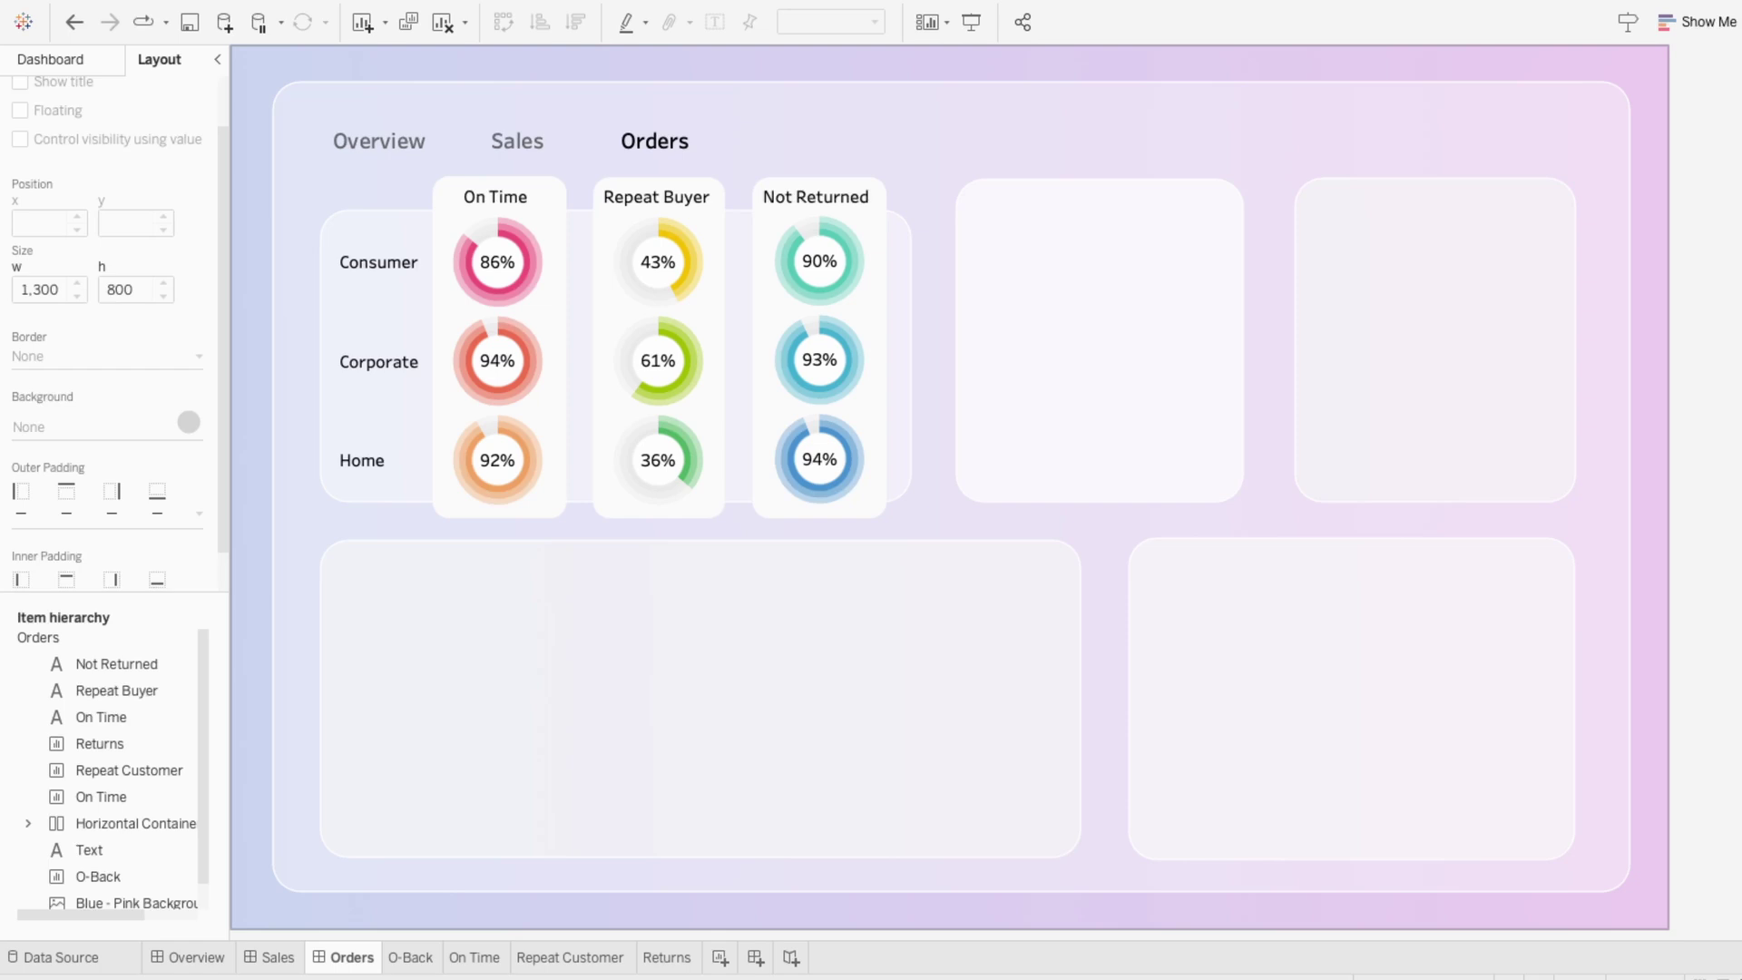
- Add a new blank worksheet, Sheet 25, from the tab bar beside the Orders dashboard
{"action": "left_click", "coordinate": [345, 957]}
{"action": "left_click", "coordinate": [461, 957]}
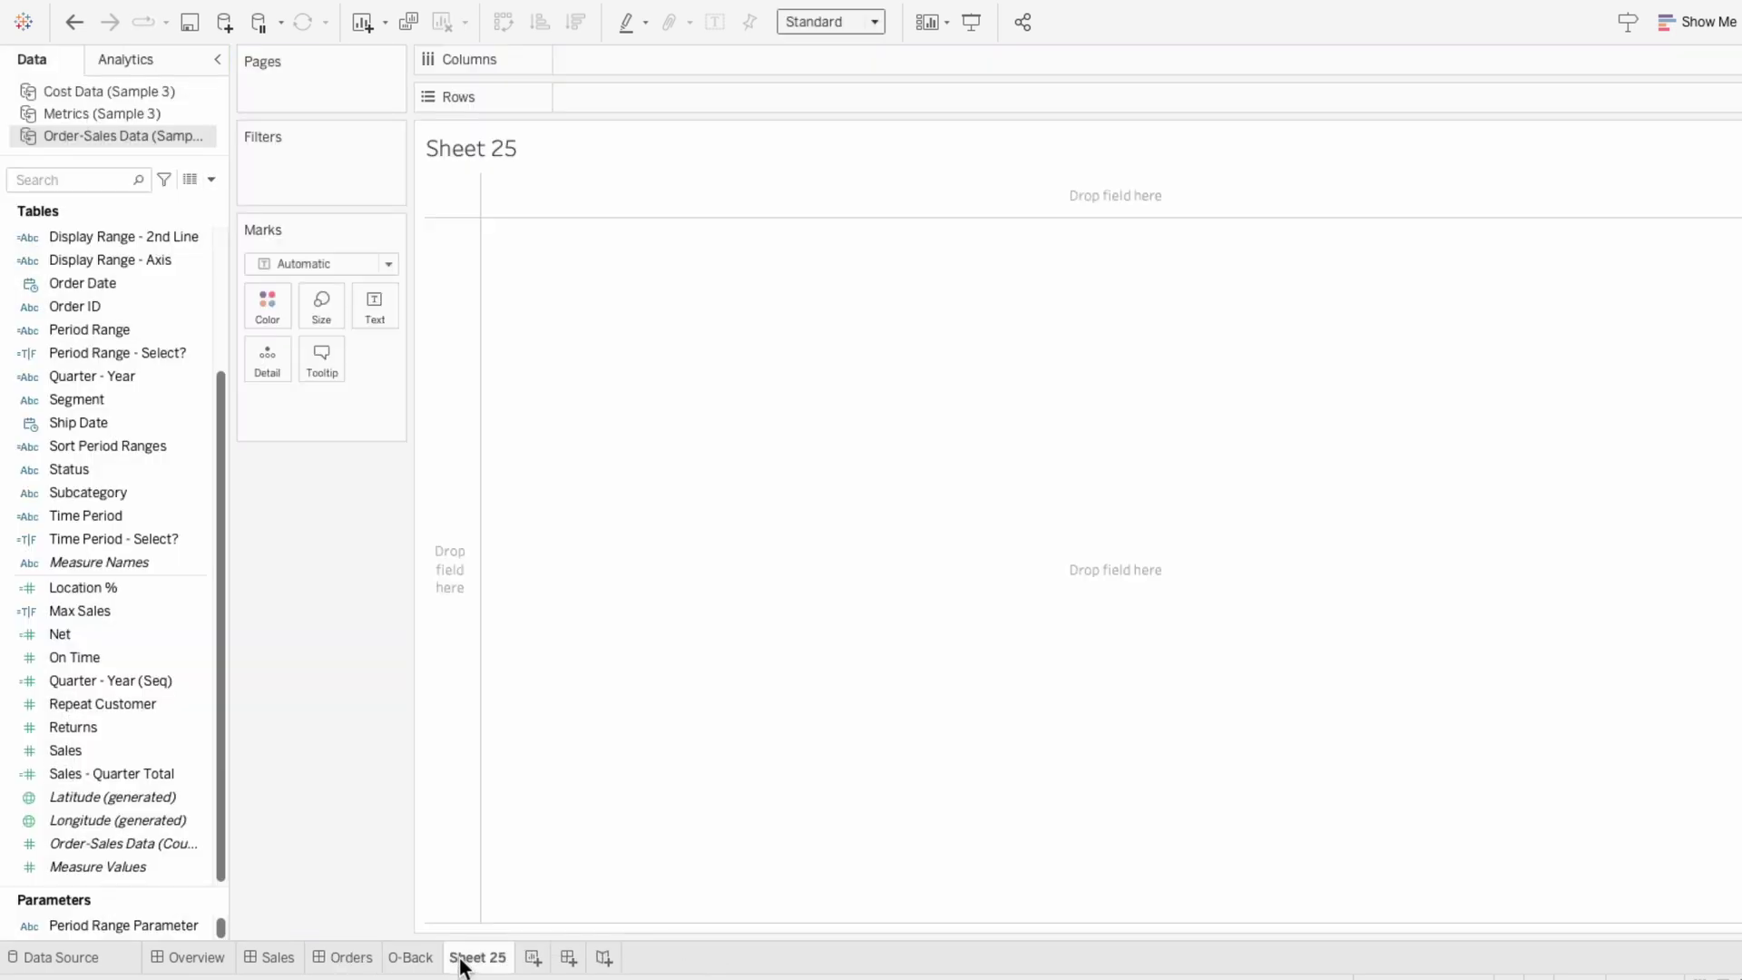
{"action": "left_click_drag", "start_coordinate": [108, 678], "coordinate": [608, 98]}
{"action": "right_click", "coordinate": [607, 98]}
{"action": "left_click", "coordinate": [651, 272]}
{"action": "right_click", "coordinate": [624, 100]}
{"action": "left_click", "coordinate": [663, 354]}
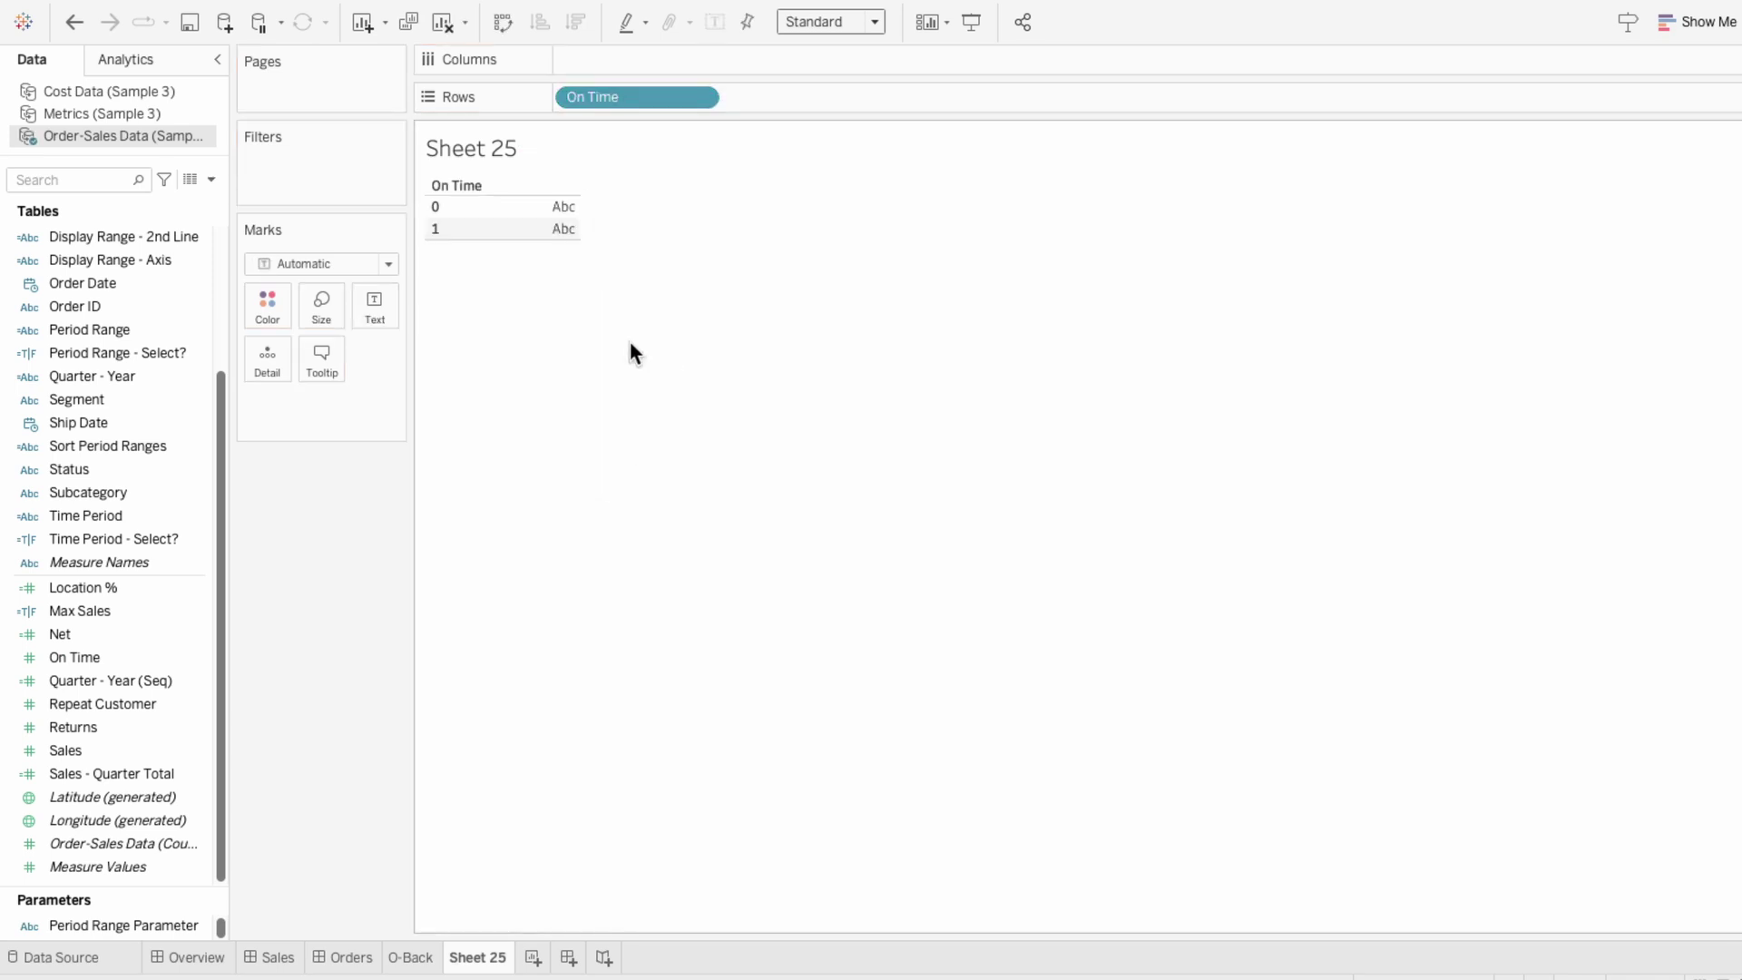
{"action": "left_click", "coordinate": [70, 180]}
{"action": "type", "text": "order"}
{"action": "left_click_drag", "start_coordinate": [90, 261], "coordinate": [563, 103]}
{"action": "left_click", "coordinate": [819, 493]}
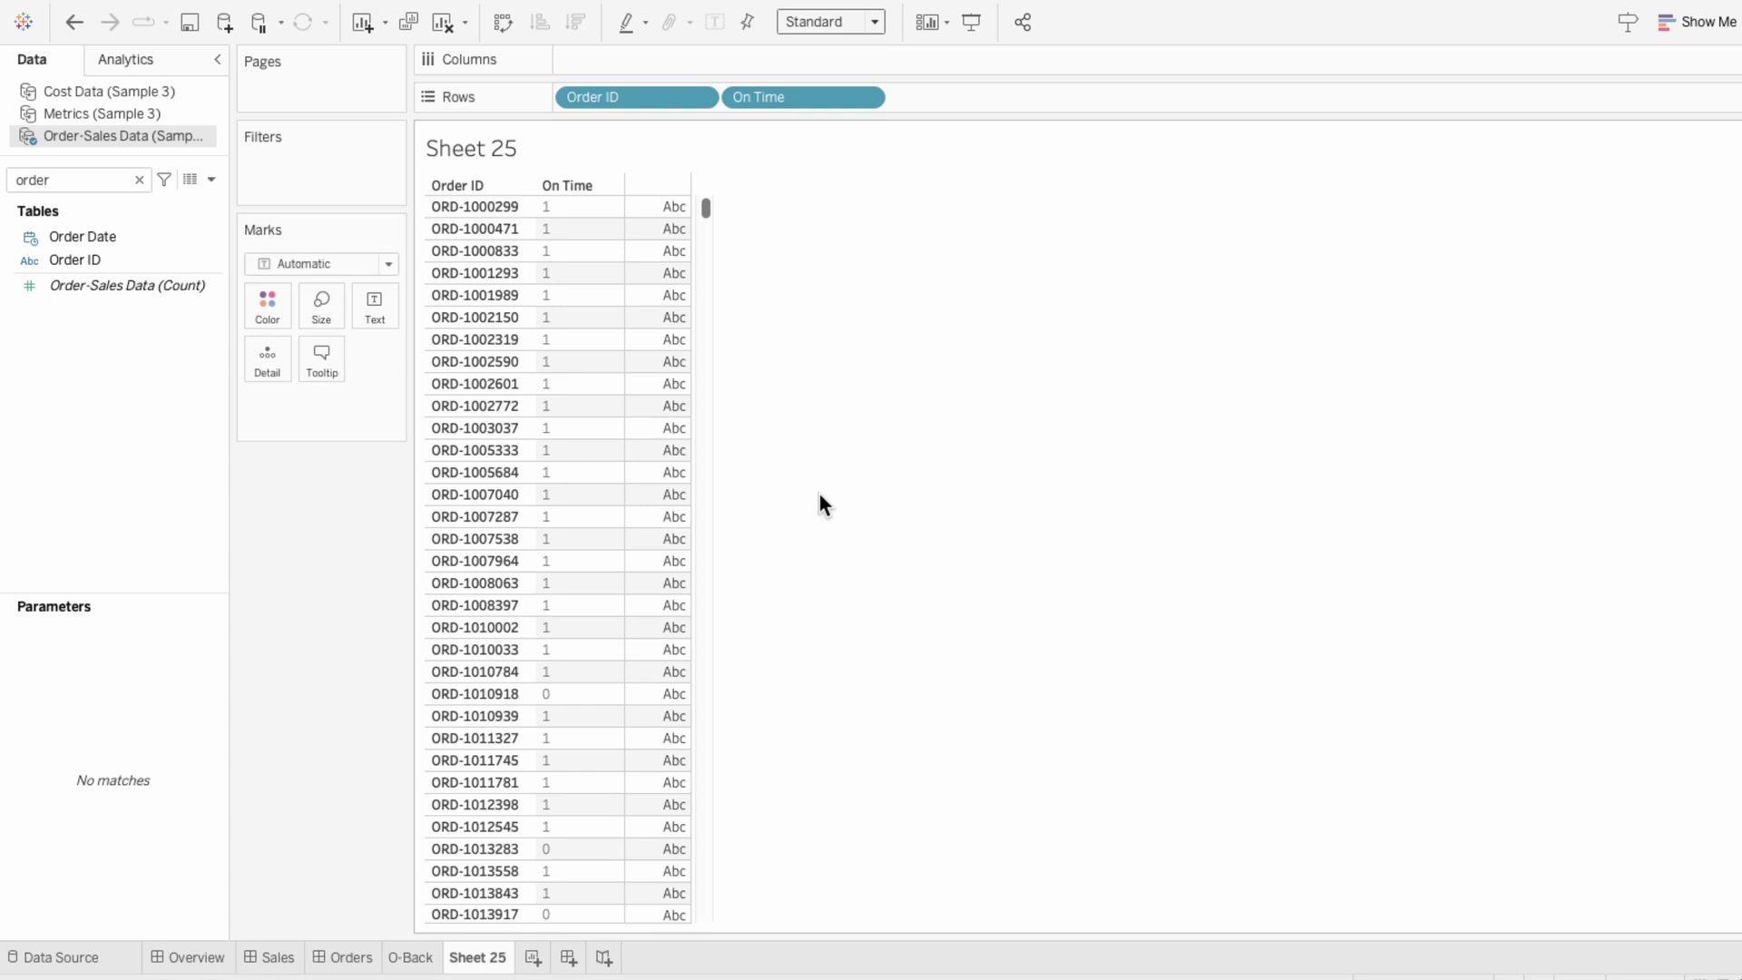
{"action": "left_click", "coordinate": [139, 179]}
{"action": "scroll", "coordinate": [138, 385], "scroll_direction": "down", "scroll_amount": 3}
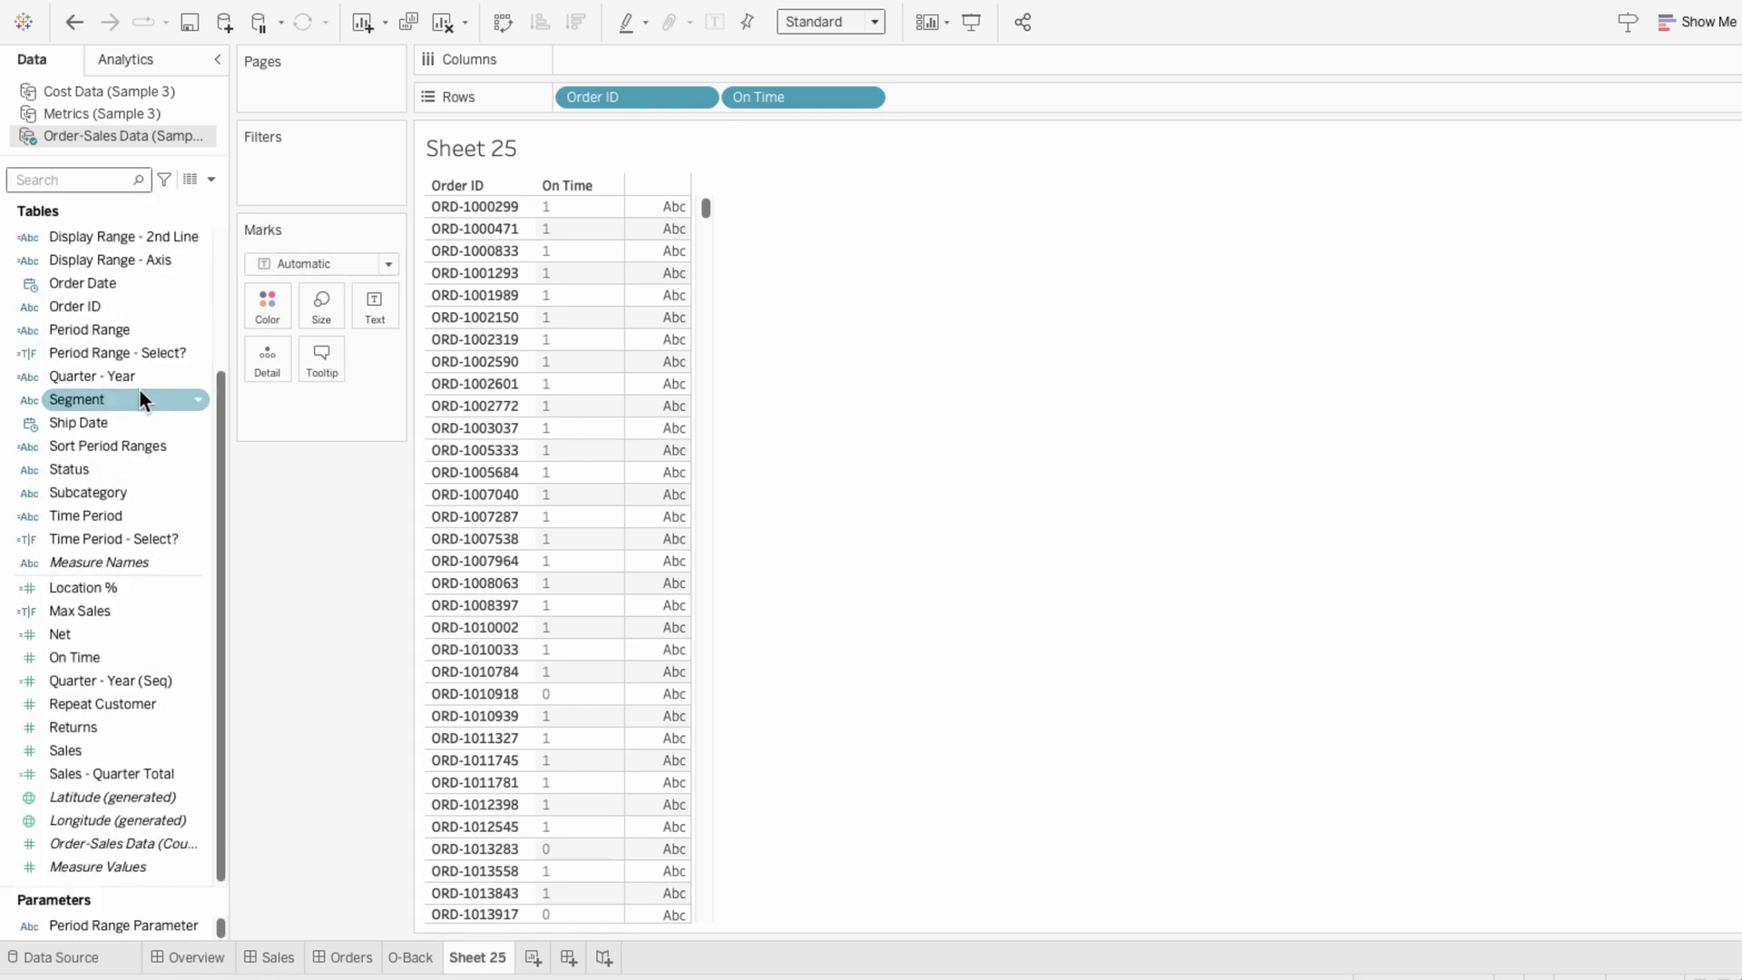
{"action": "left_click", "coordinate": [598, 94]}
{"action": "key", "text": "Delete"}
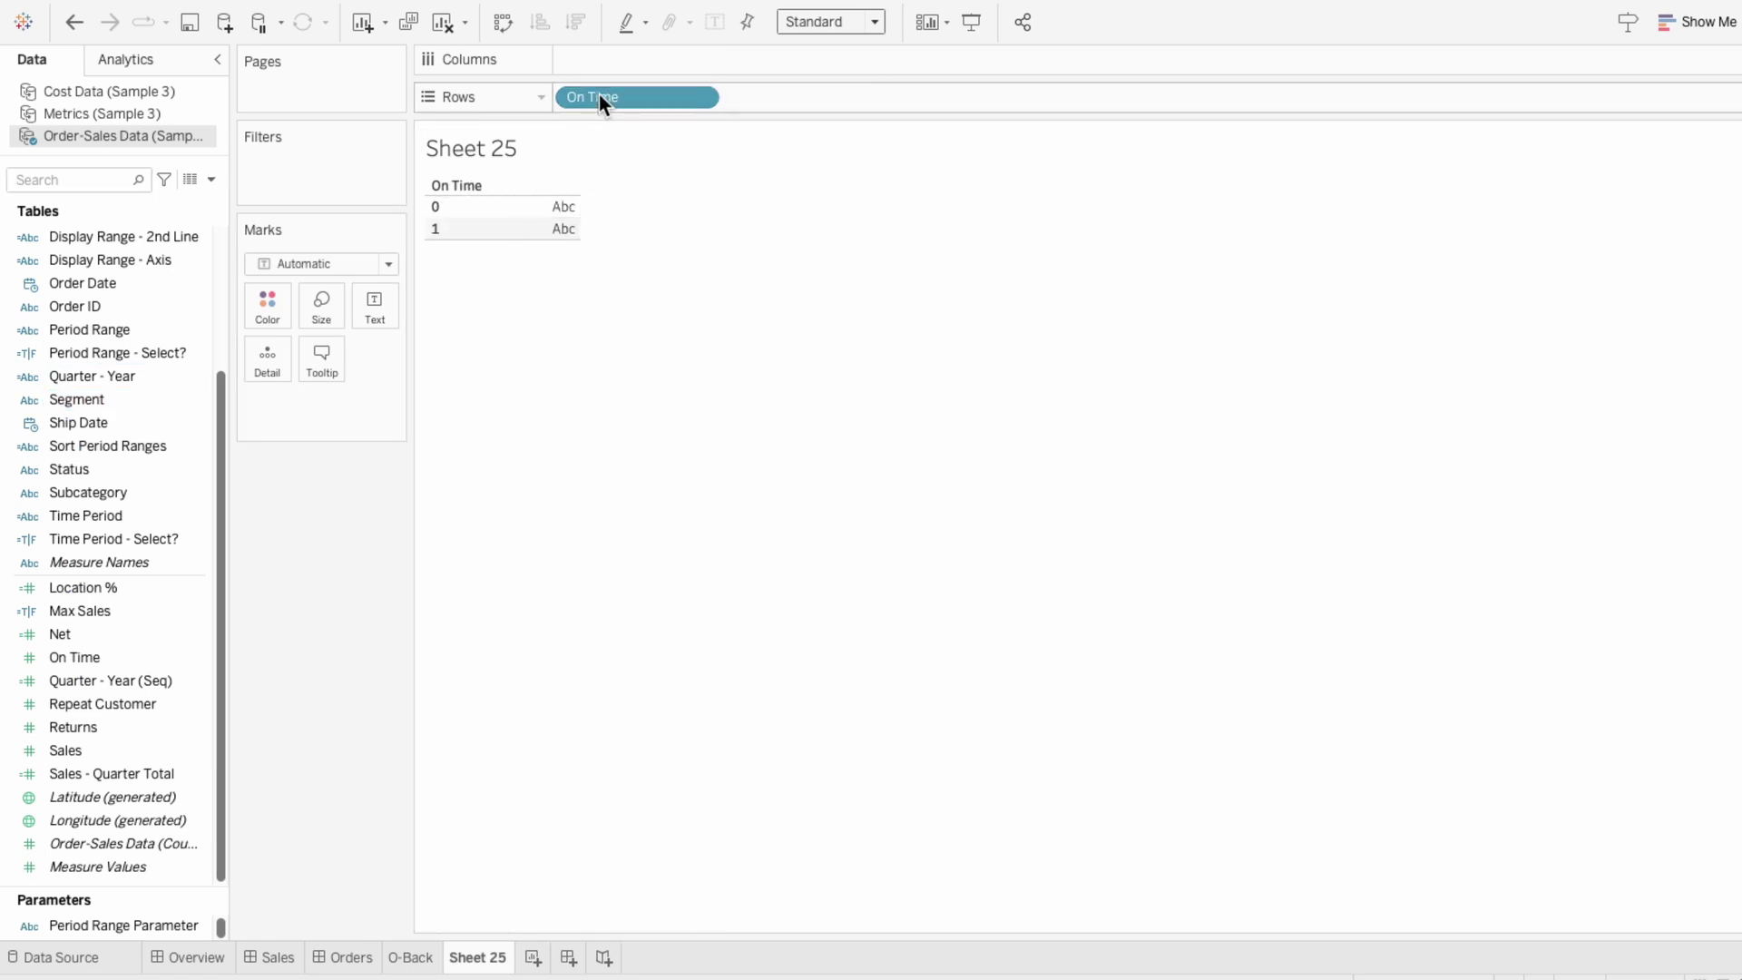
{"action": "left_click_drag", "start_coordinate": [598, 94], "coordinate": [575, 335]}
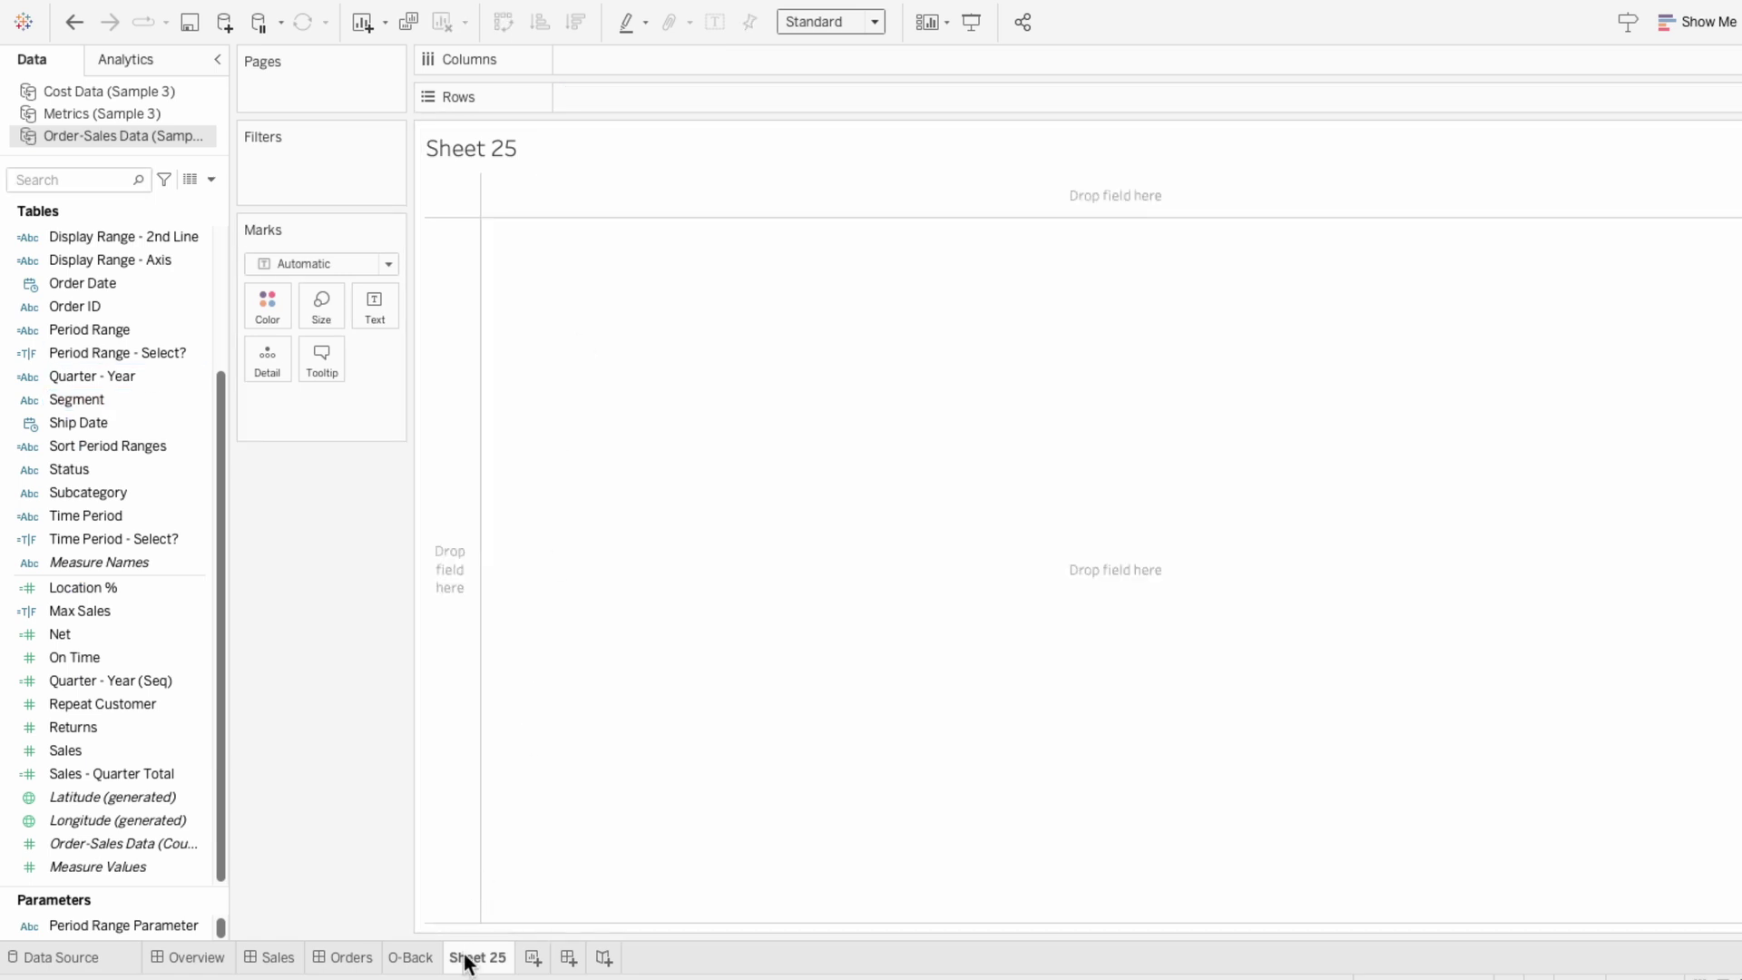
- Put Measure Values on Detail, add a count([On Time])-sum([On Time]) measure, and delete CNT, Location % and Net
{"action": "left_click_drag", "start_coordinate": [127, 863], "coordinate": [314, 410]}
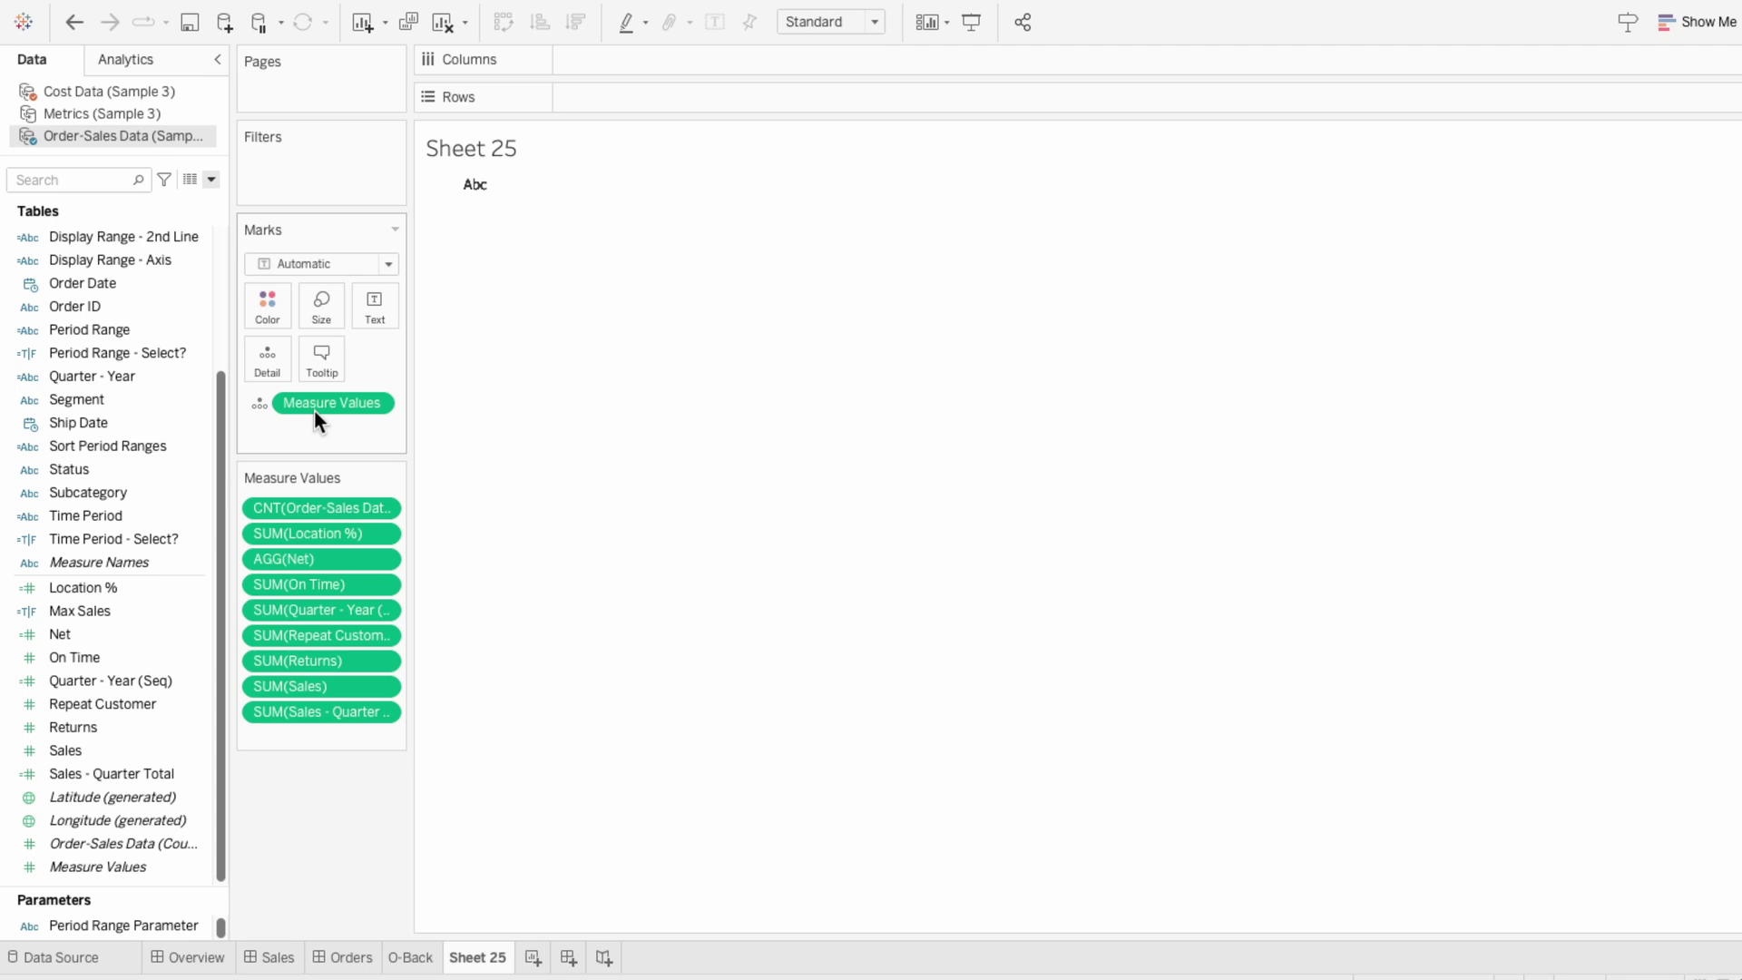
{"action": "double_click", "coordinate": [279, 737]}
{"action": "type", "text": "count(on t"}
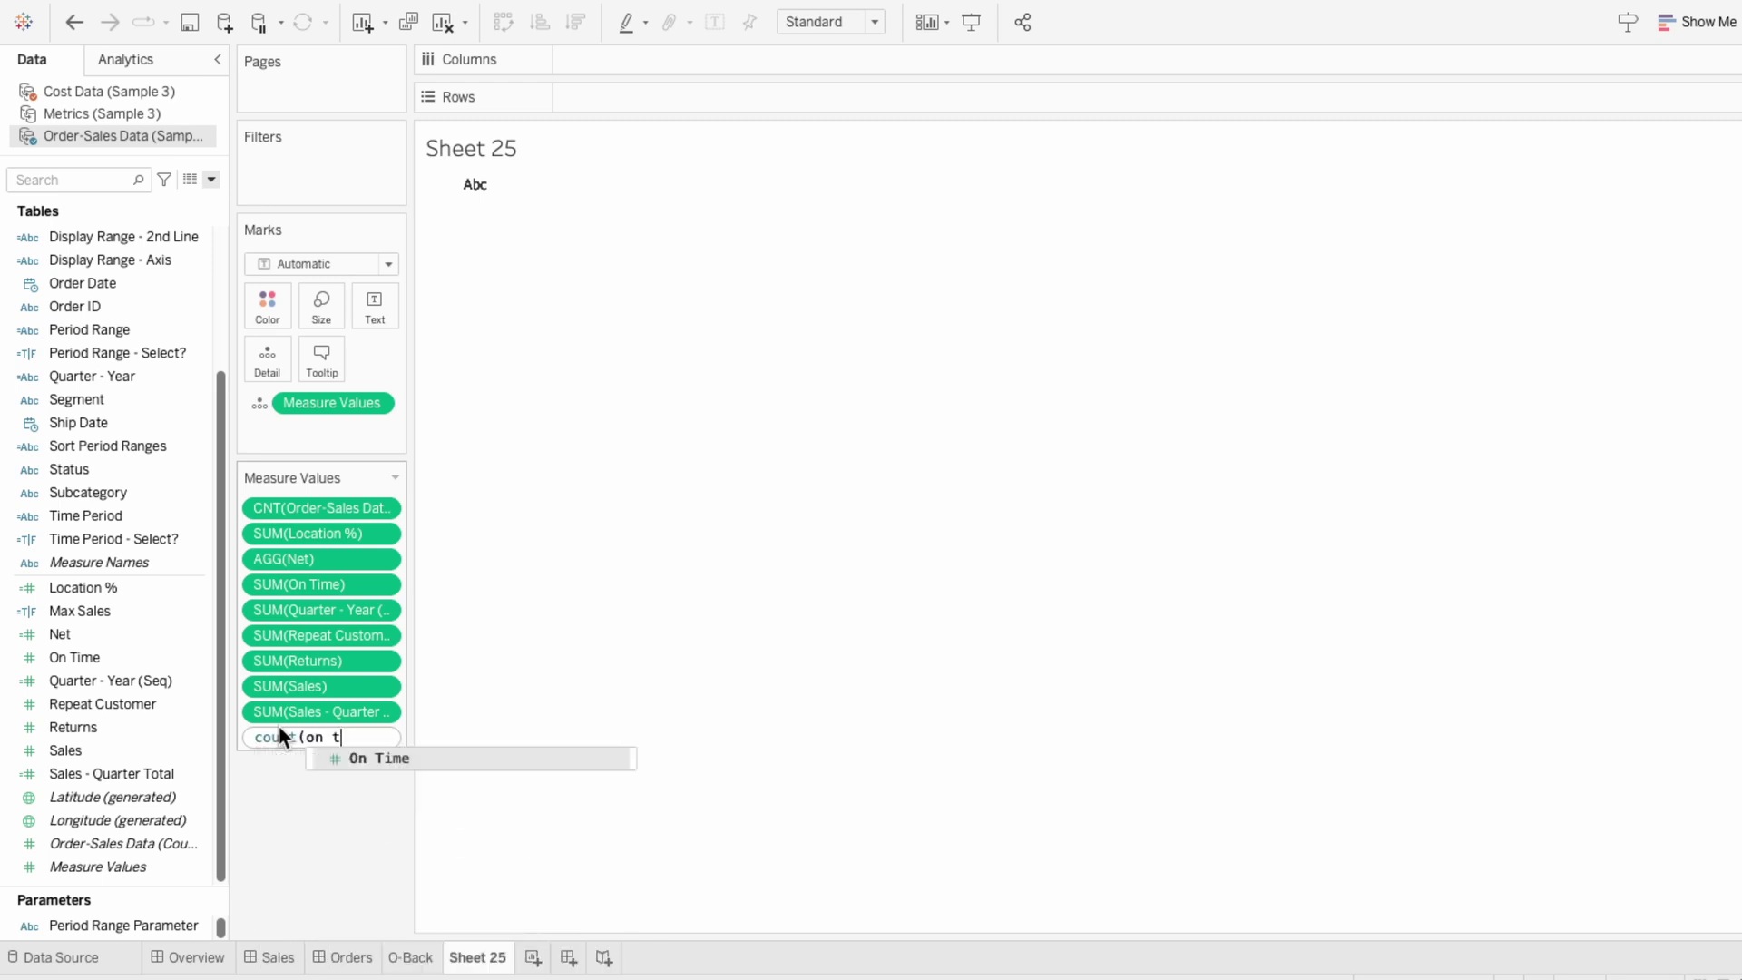
{"action": "key", "text": "Return"}
{"action": "type", "text": ")-sum"}
{"action": "key", "text": "Return"}
{"action": "type", "text": "on t"}
{"action": "key", "text": "Return"}
{"action": "type", "text": ")"}
{"action": "key", "text": "Return"}
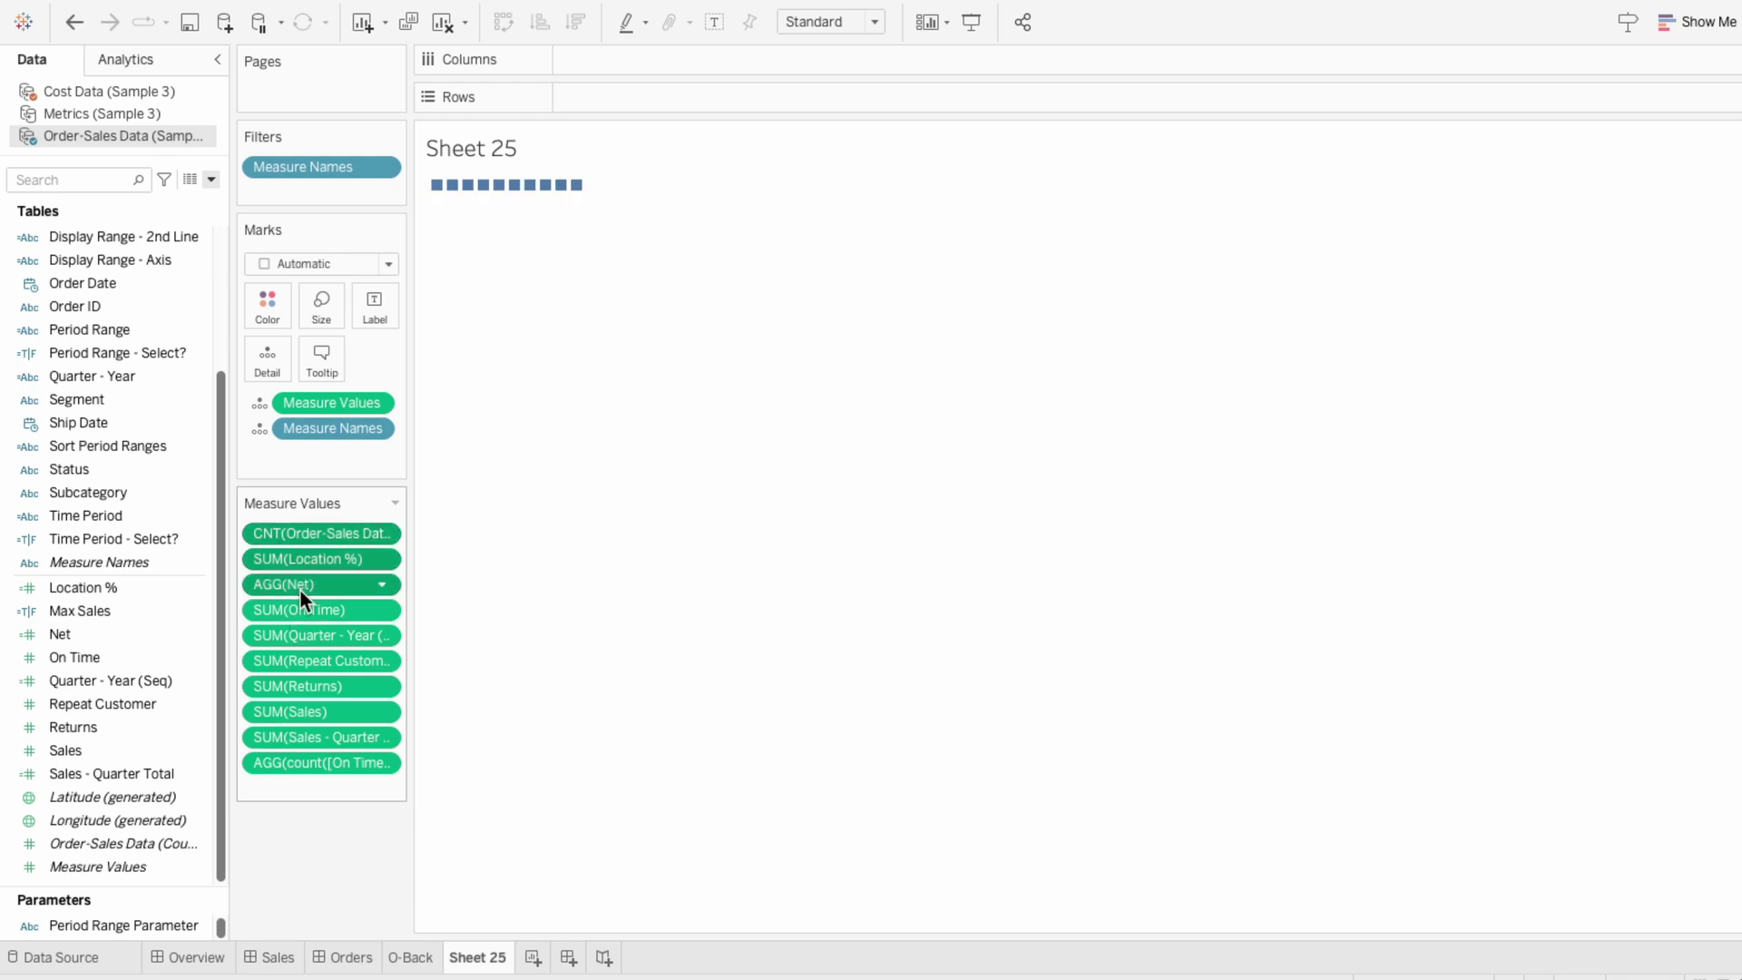
{"action": "key", "text": "Delete"}
{"action": "left_click", "coordinate": [301, 564]}
- Delete the remaining unneeded measures and change the mark type to Pie
{"action": "left_click", "coordinate": [285, 661], "text": "shift"}
{"action": "key", "text": "Delete"}
{"action": "left_click", "coordinate": [332, 263]}
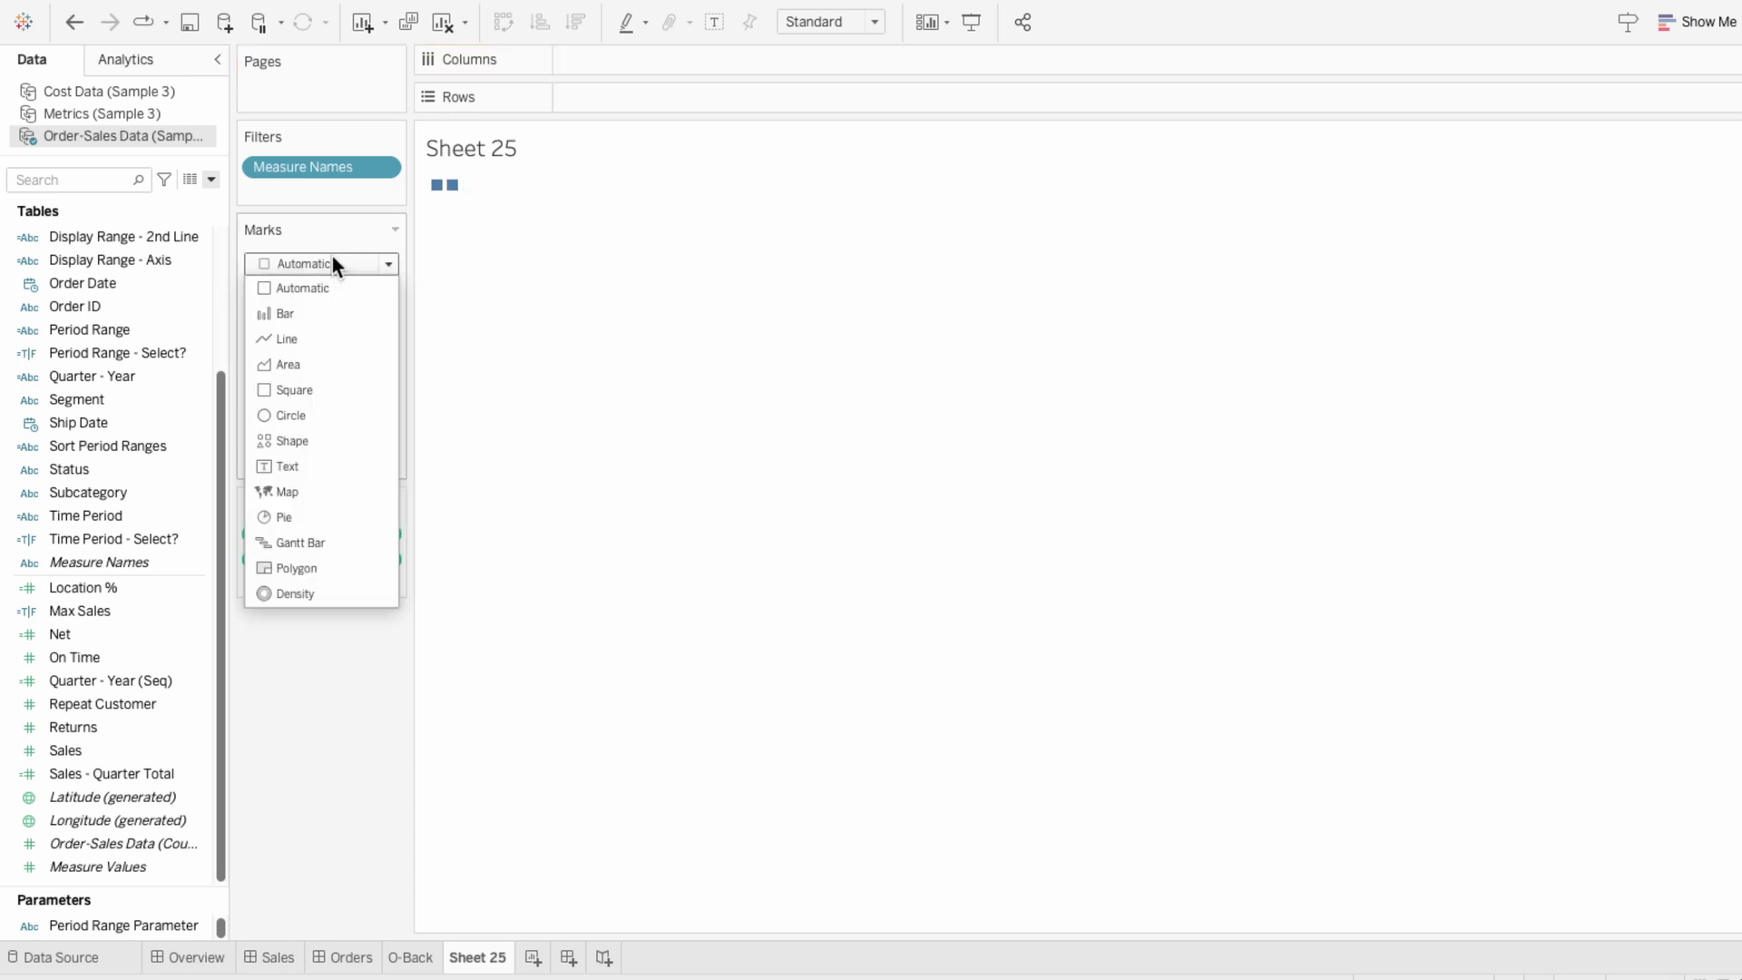
{"action": "left_click", "coordinate": [325, 516]}
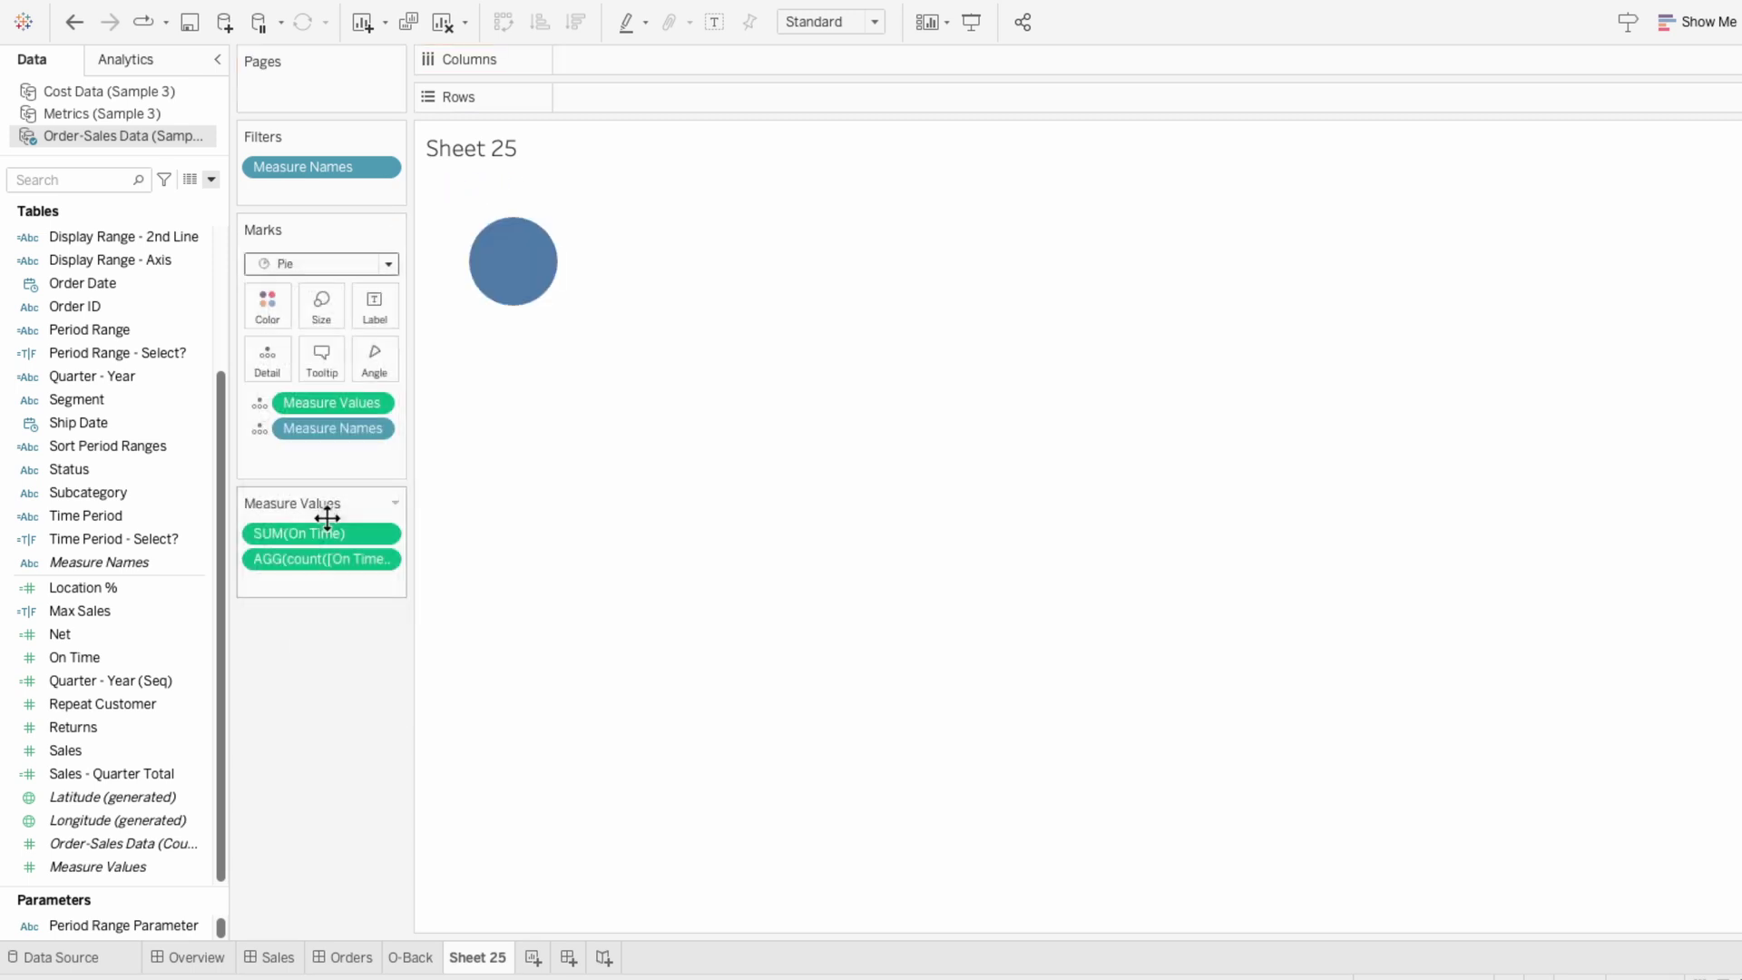
- Put Measure Values on Angle and Measure Names on Color for a two-colour pie
{"action": "left_click", "coordinate": [260, 402]}
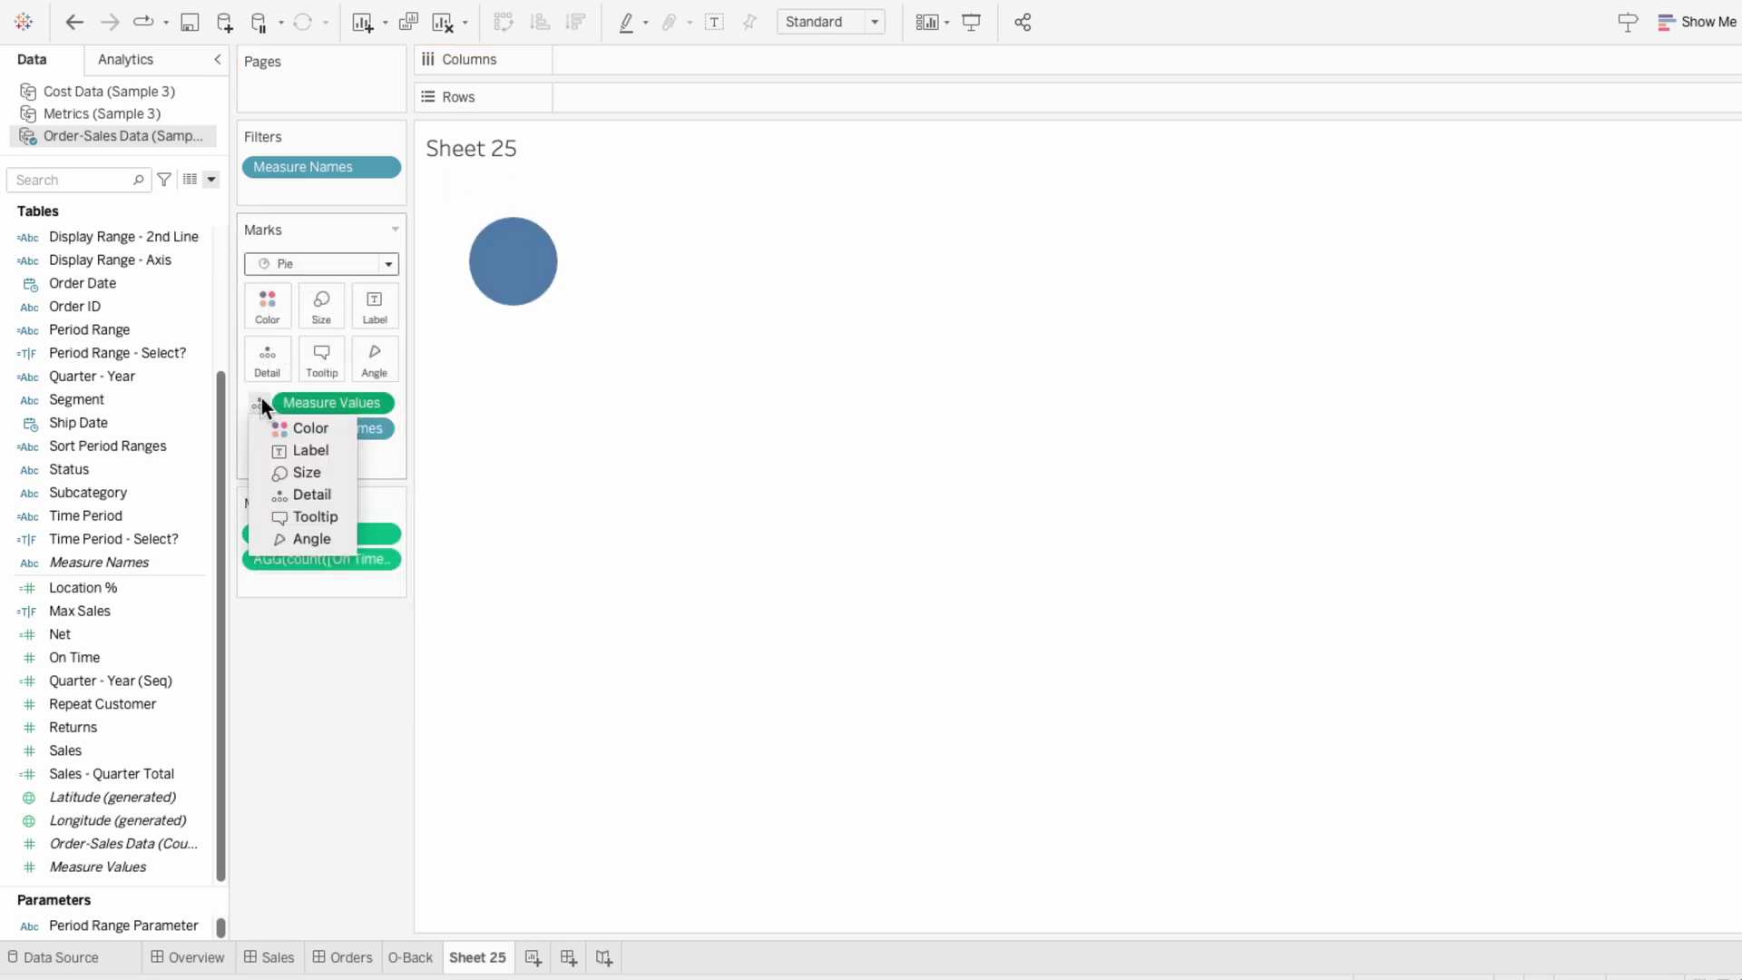
{"action": "left_click", "coordinate": [279, 538]}
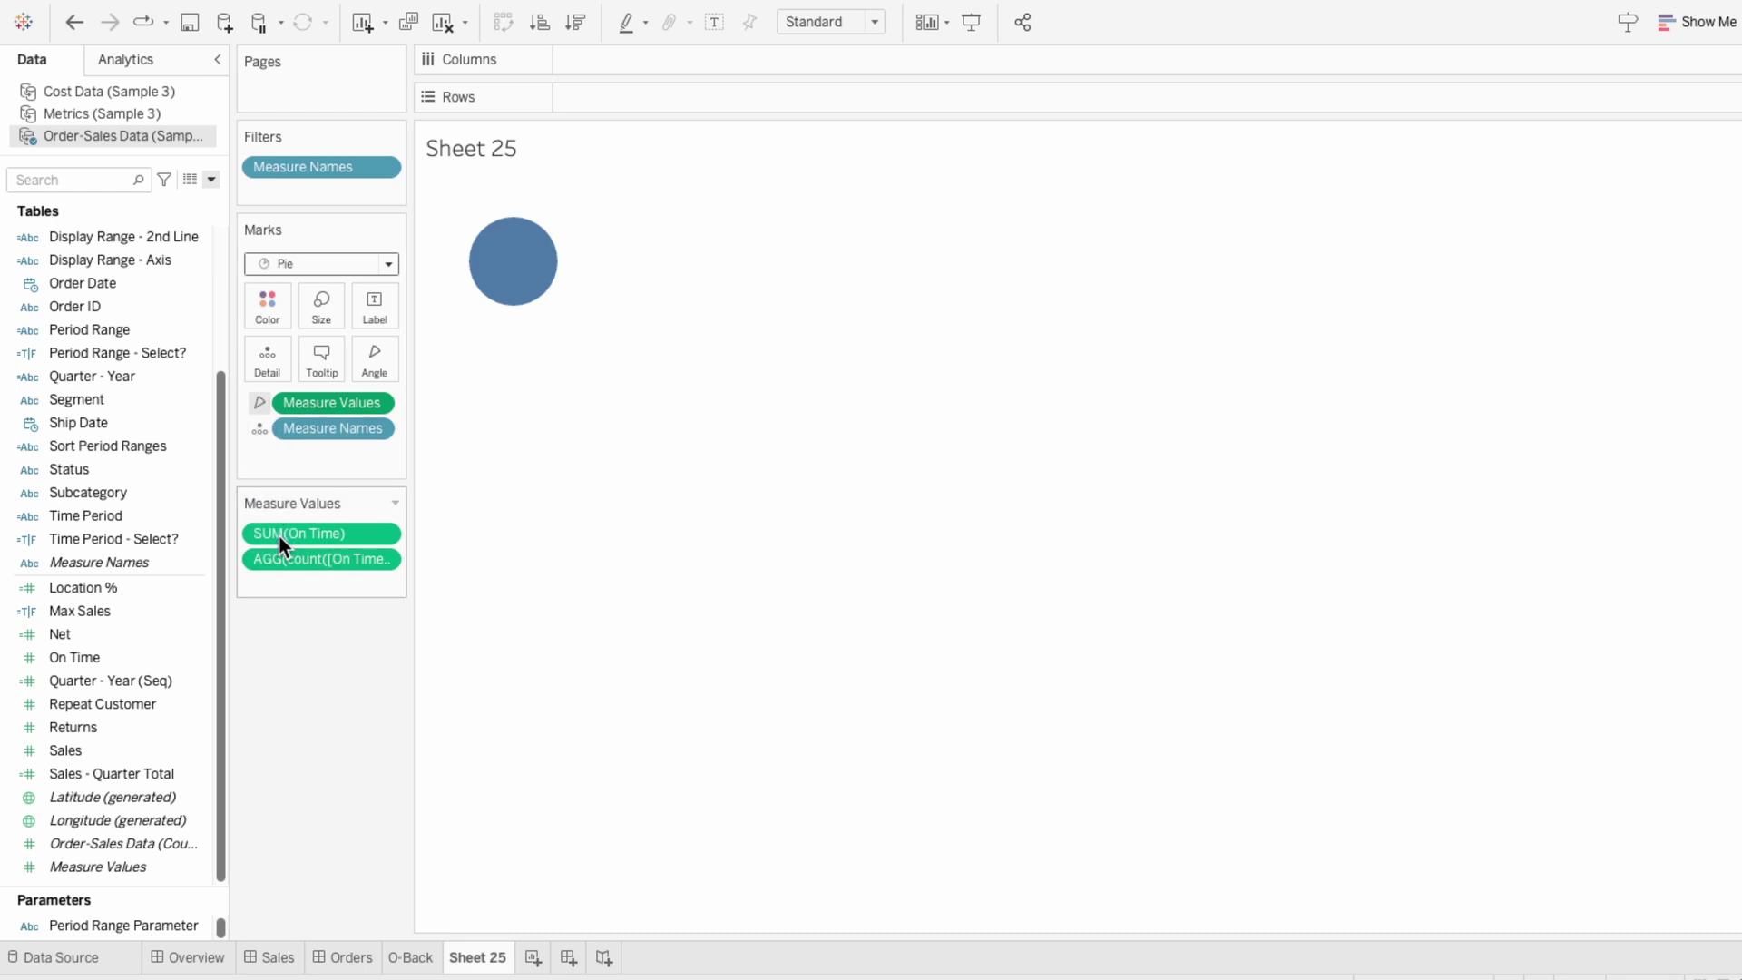
{"action": "left_click", "coordinate": [259, 428]}
{"action": "left_click", "coordinate": [274, 452]}
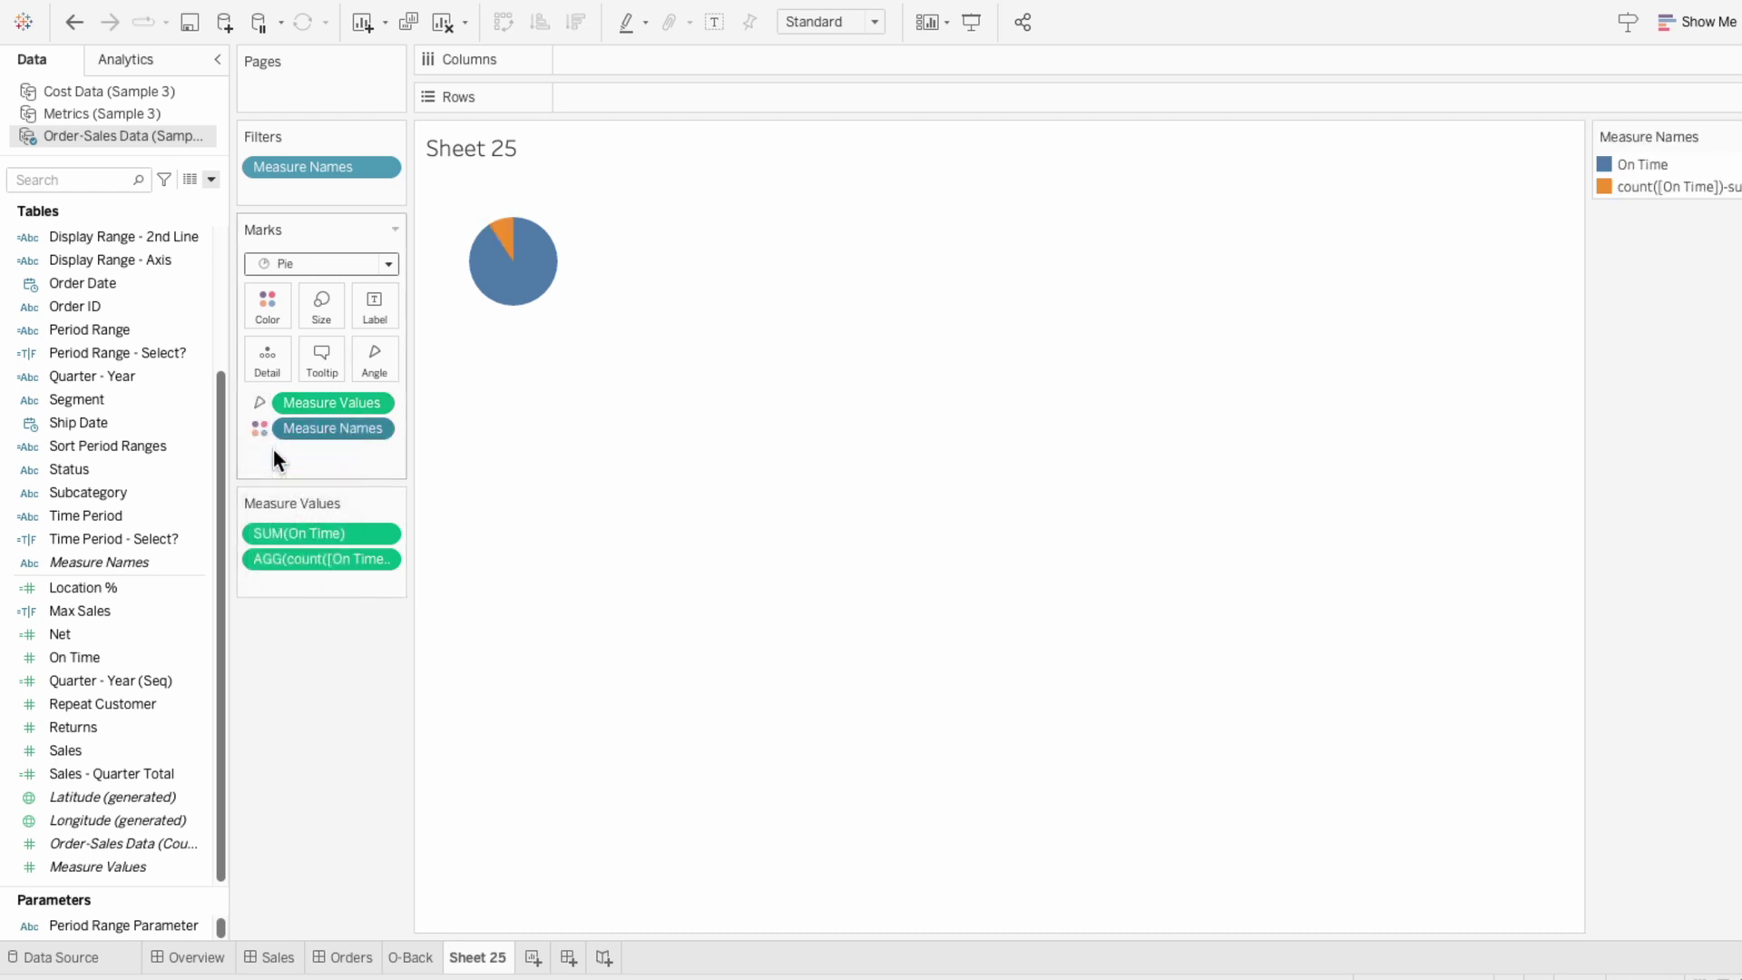
{"action": "mouse_move", "coordinate": [525, 292]}
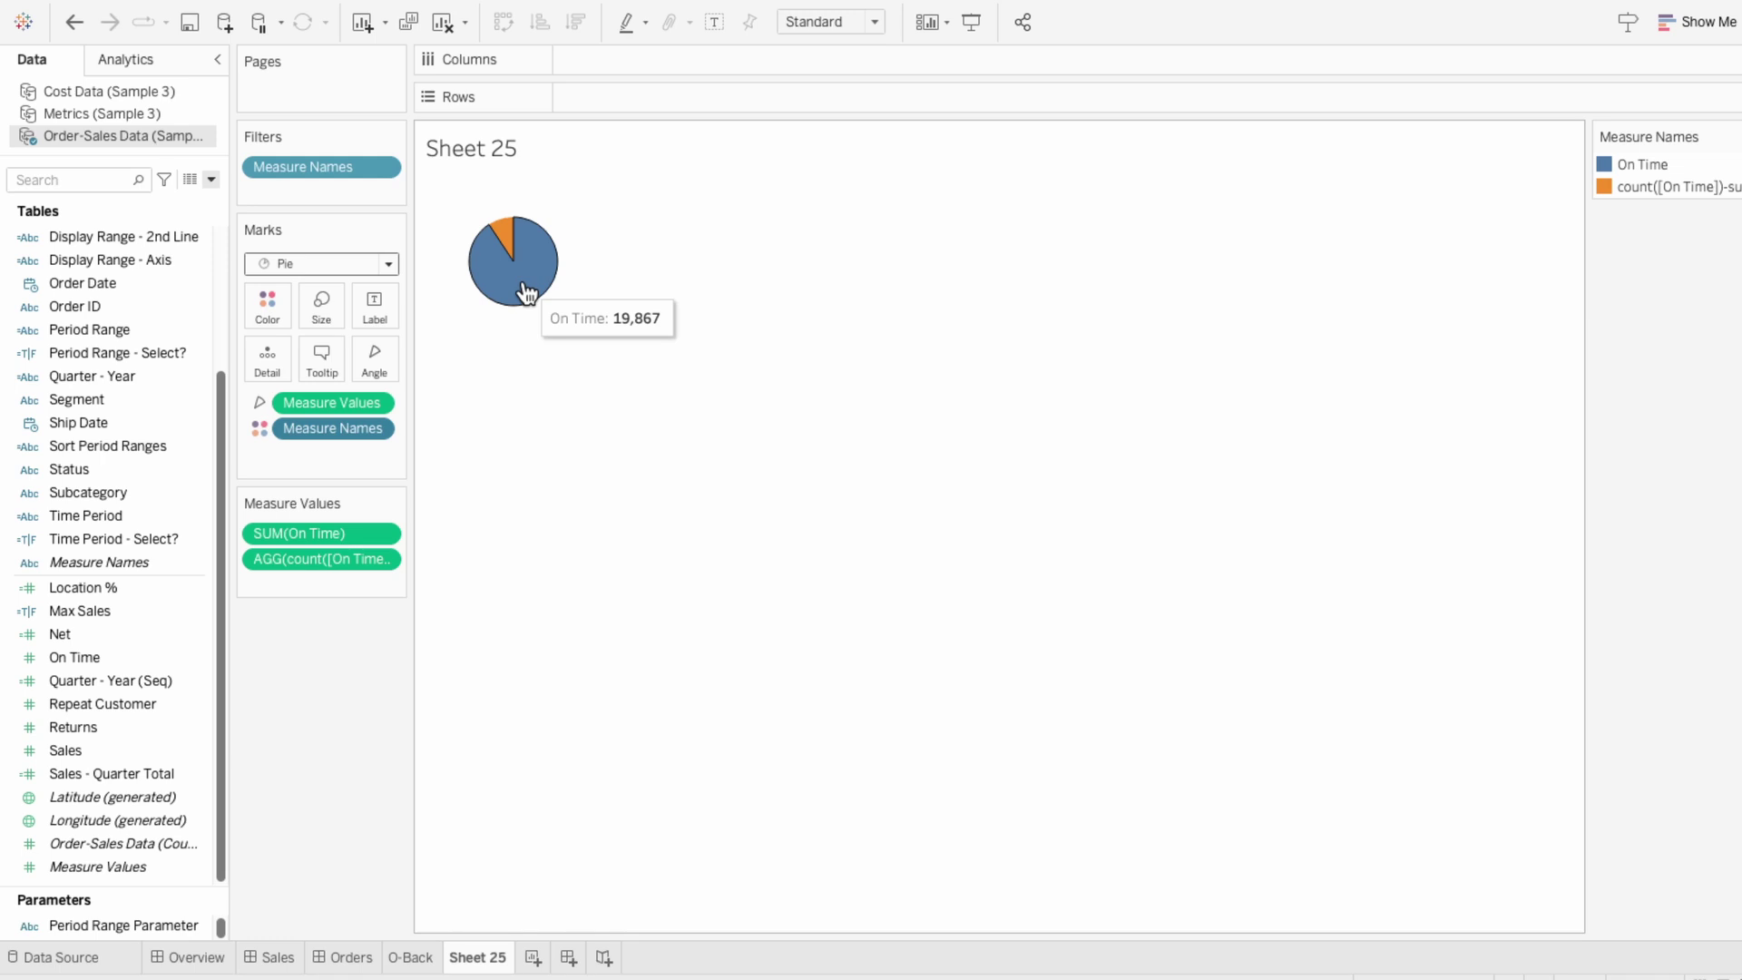
{"action": "mouse_move", "coordinate": [509, 250]}
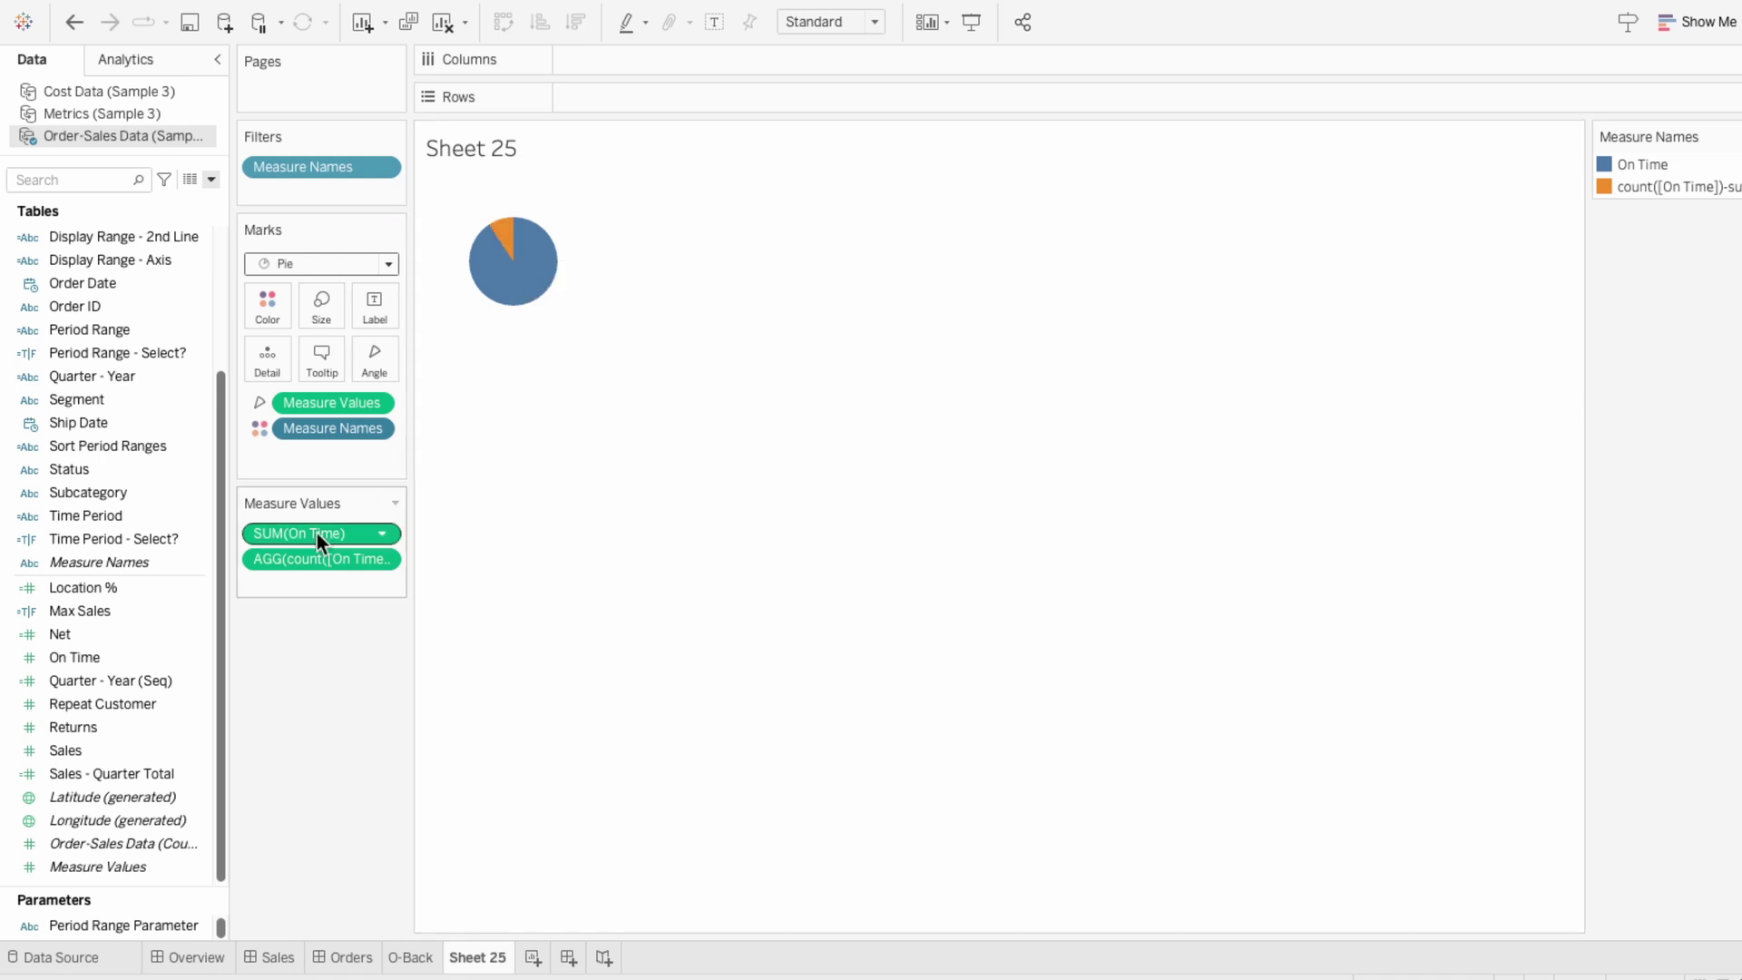
- Add generated Latitude and Longitude for a world map, and draft calculated field MAKEPOINT as MAKEPOINT(0,0)
{"action": "double_click", "coordinate": [127, 802]}
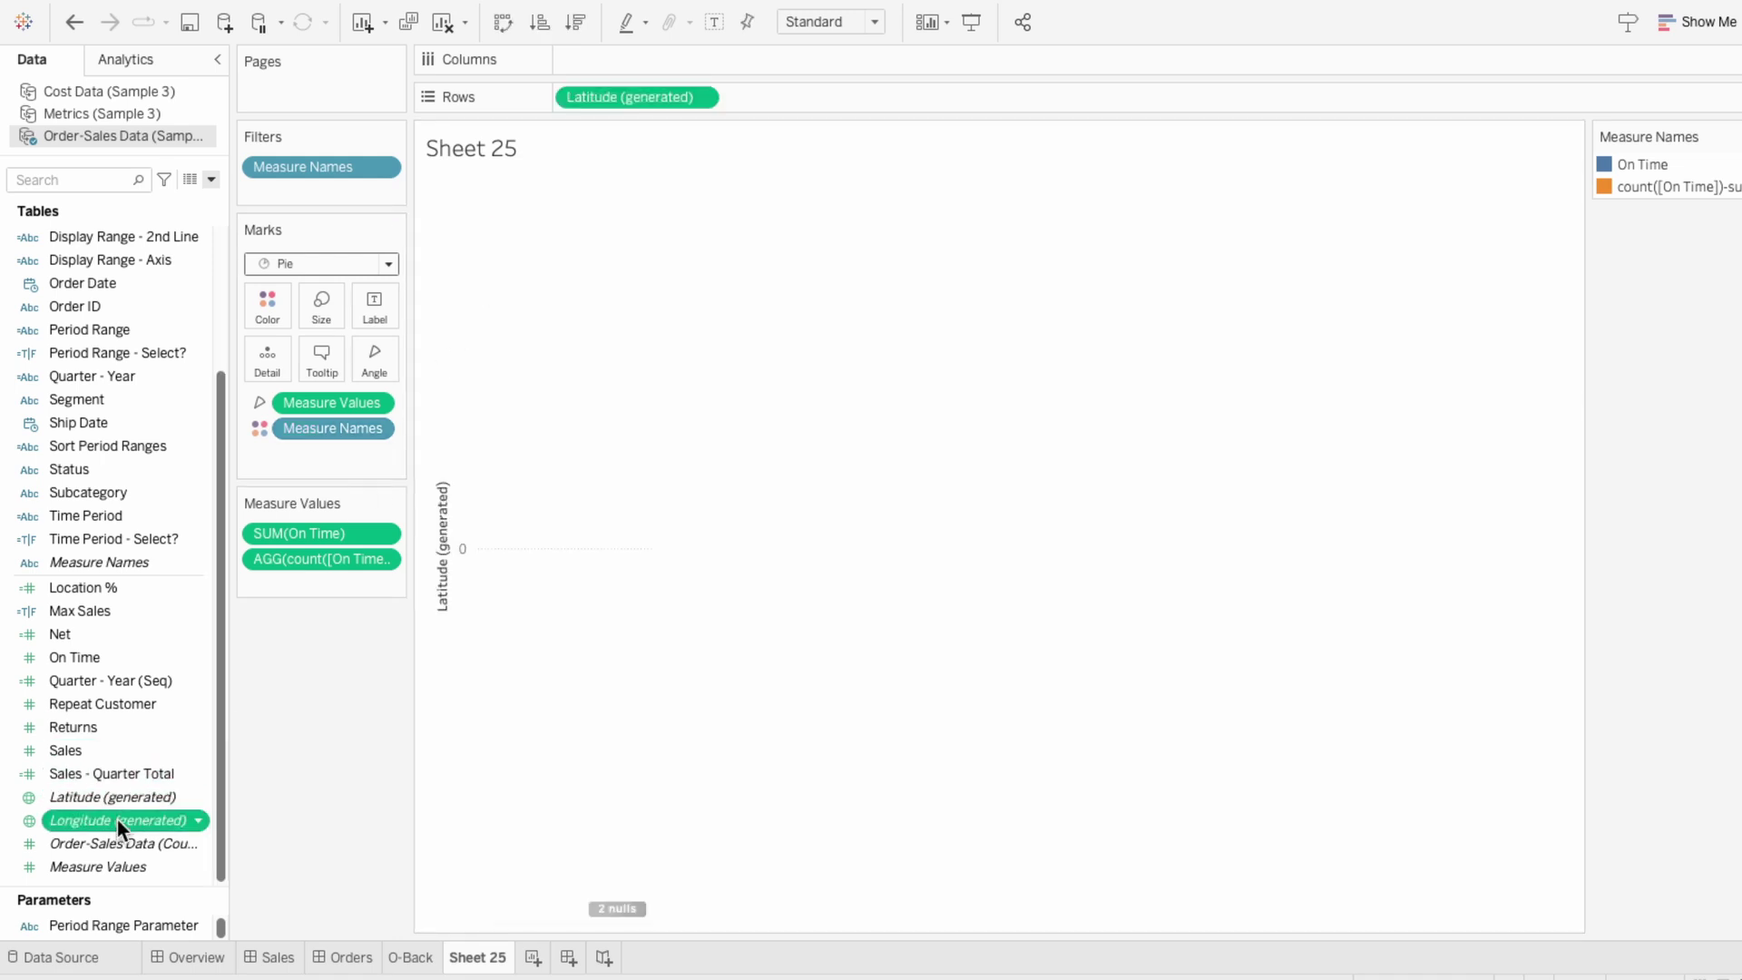
{"action": "double_click", "coordinate": [117, 819]}
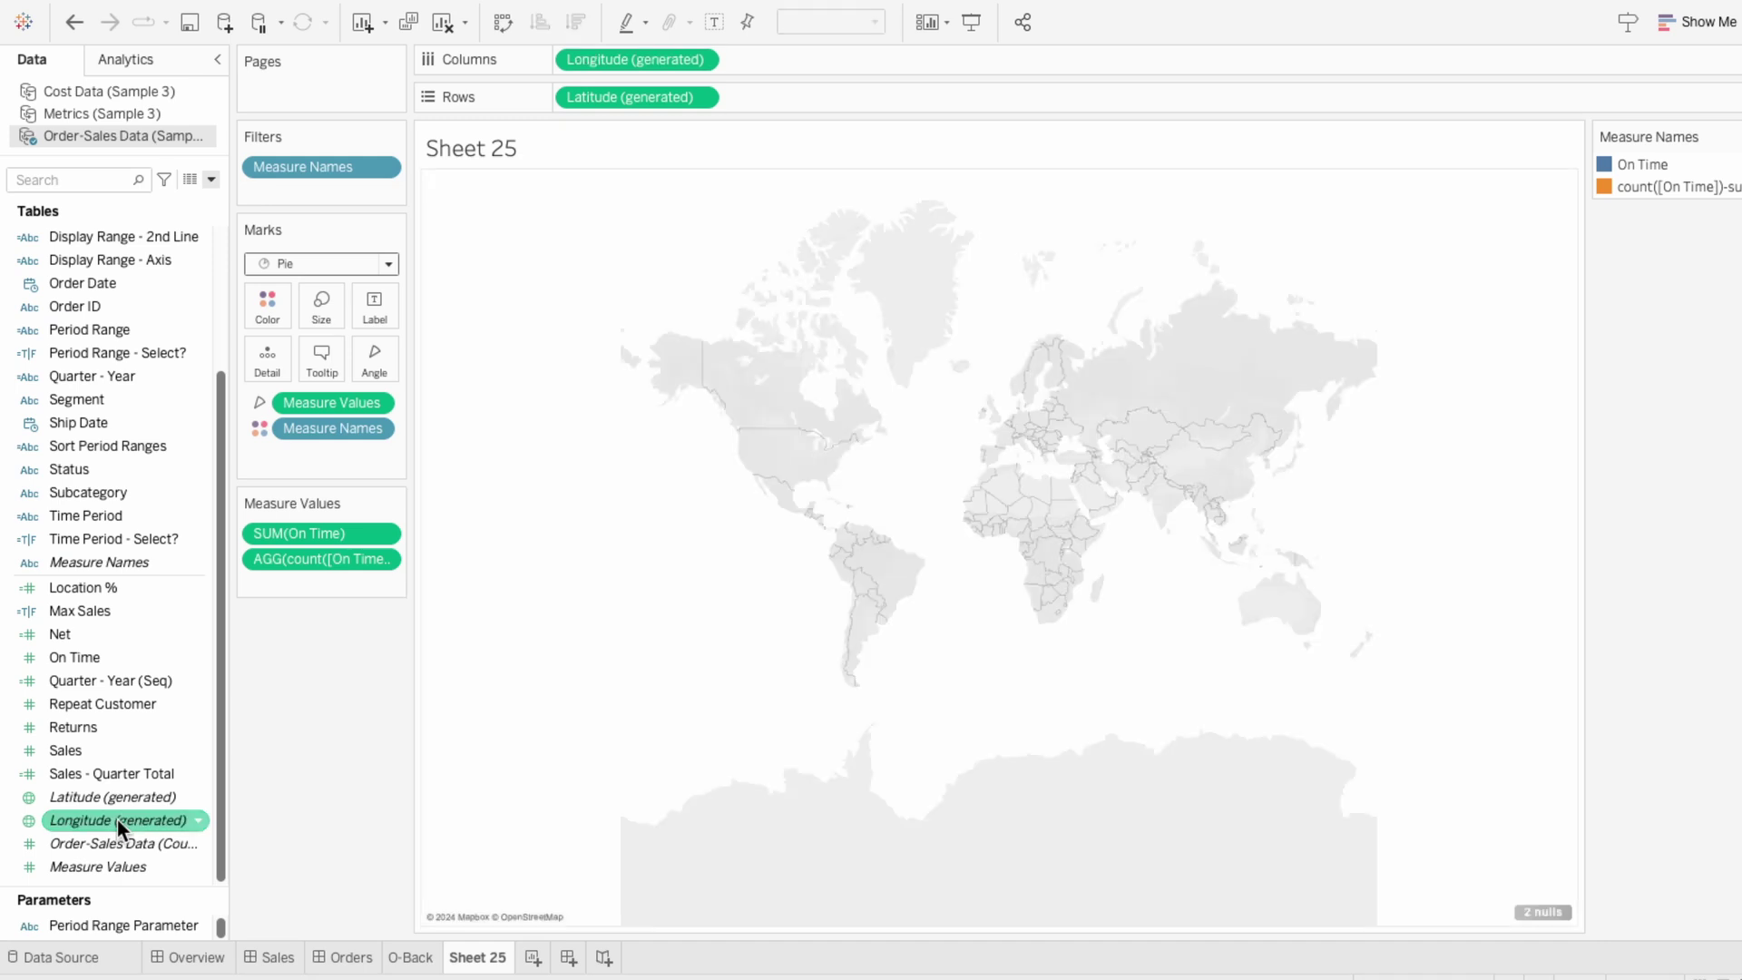
{"action": "left_click", "coordinate": [211, 179]}
{"action": "left_click", "coordinate": [206, 196]}
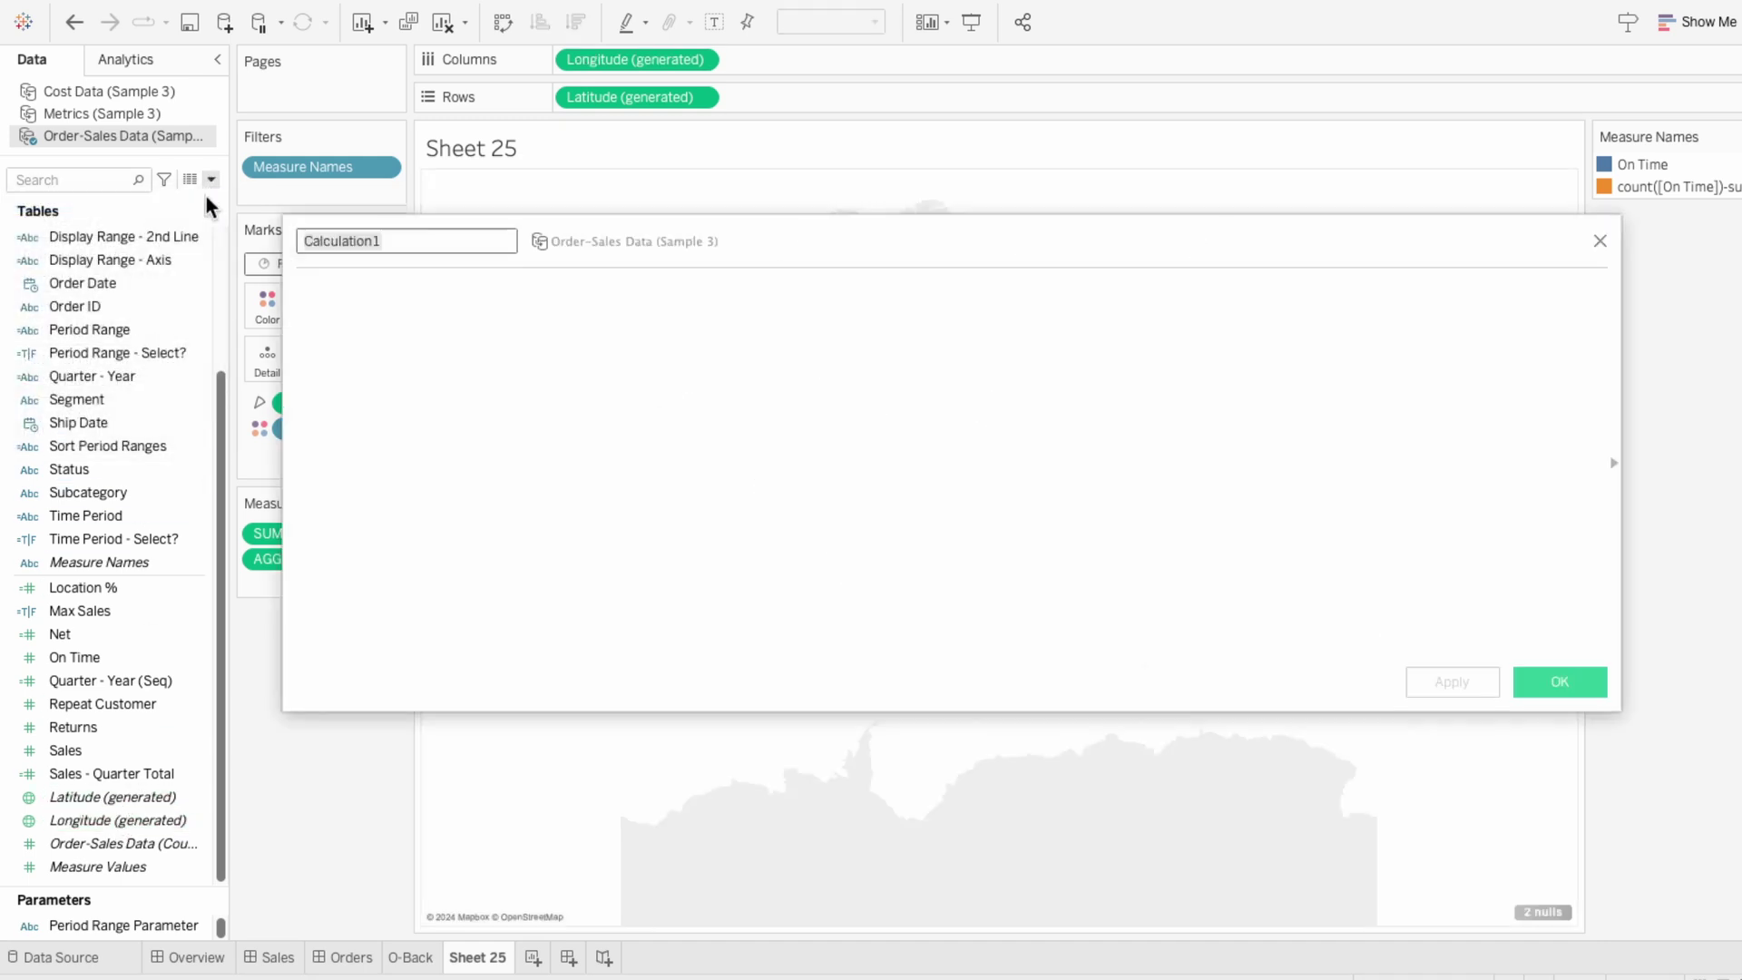
{"action": "type", "text": "MAKEPOINT"}
{"action": "key", "text": "Tab"}
{"action": "type", "text": "MAKEPOINT(0,0)"}
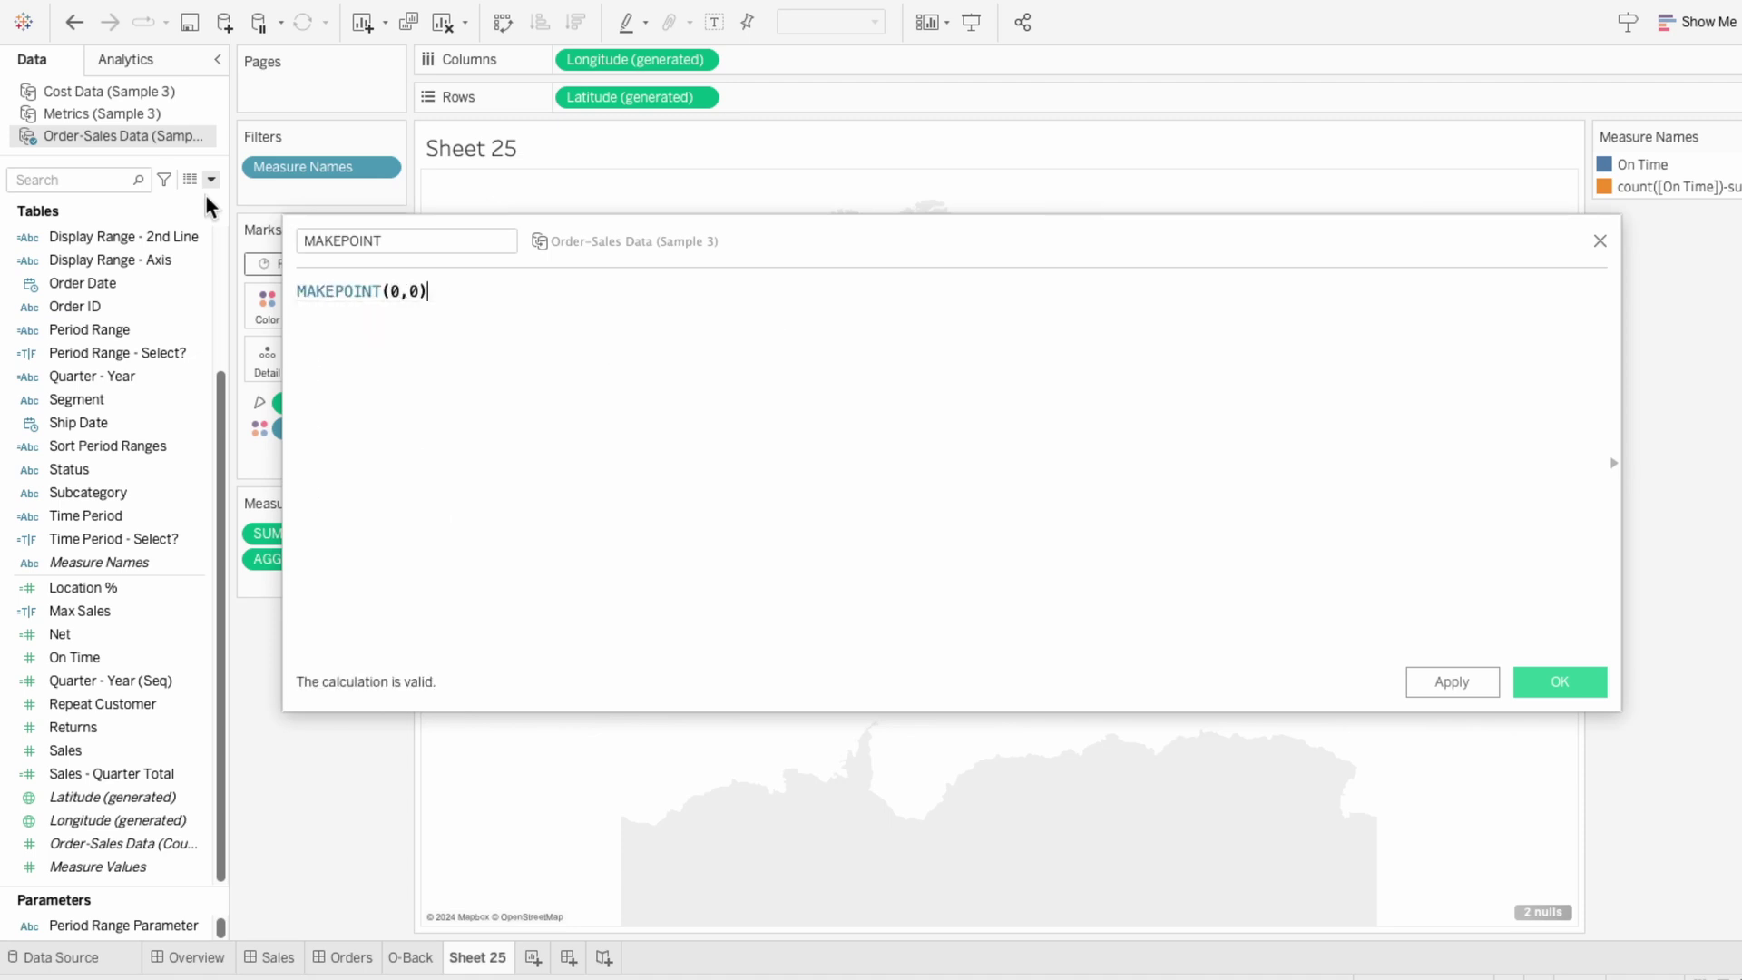
- Save MAKEPOINT, place it on Detail, and add three more MAKEPOINT marks layers to the map
{"action": "left_click", "coordinate": [1553, 684]}
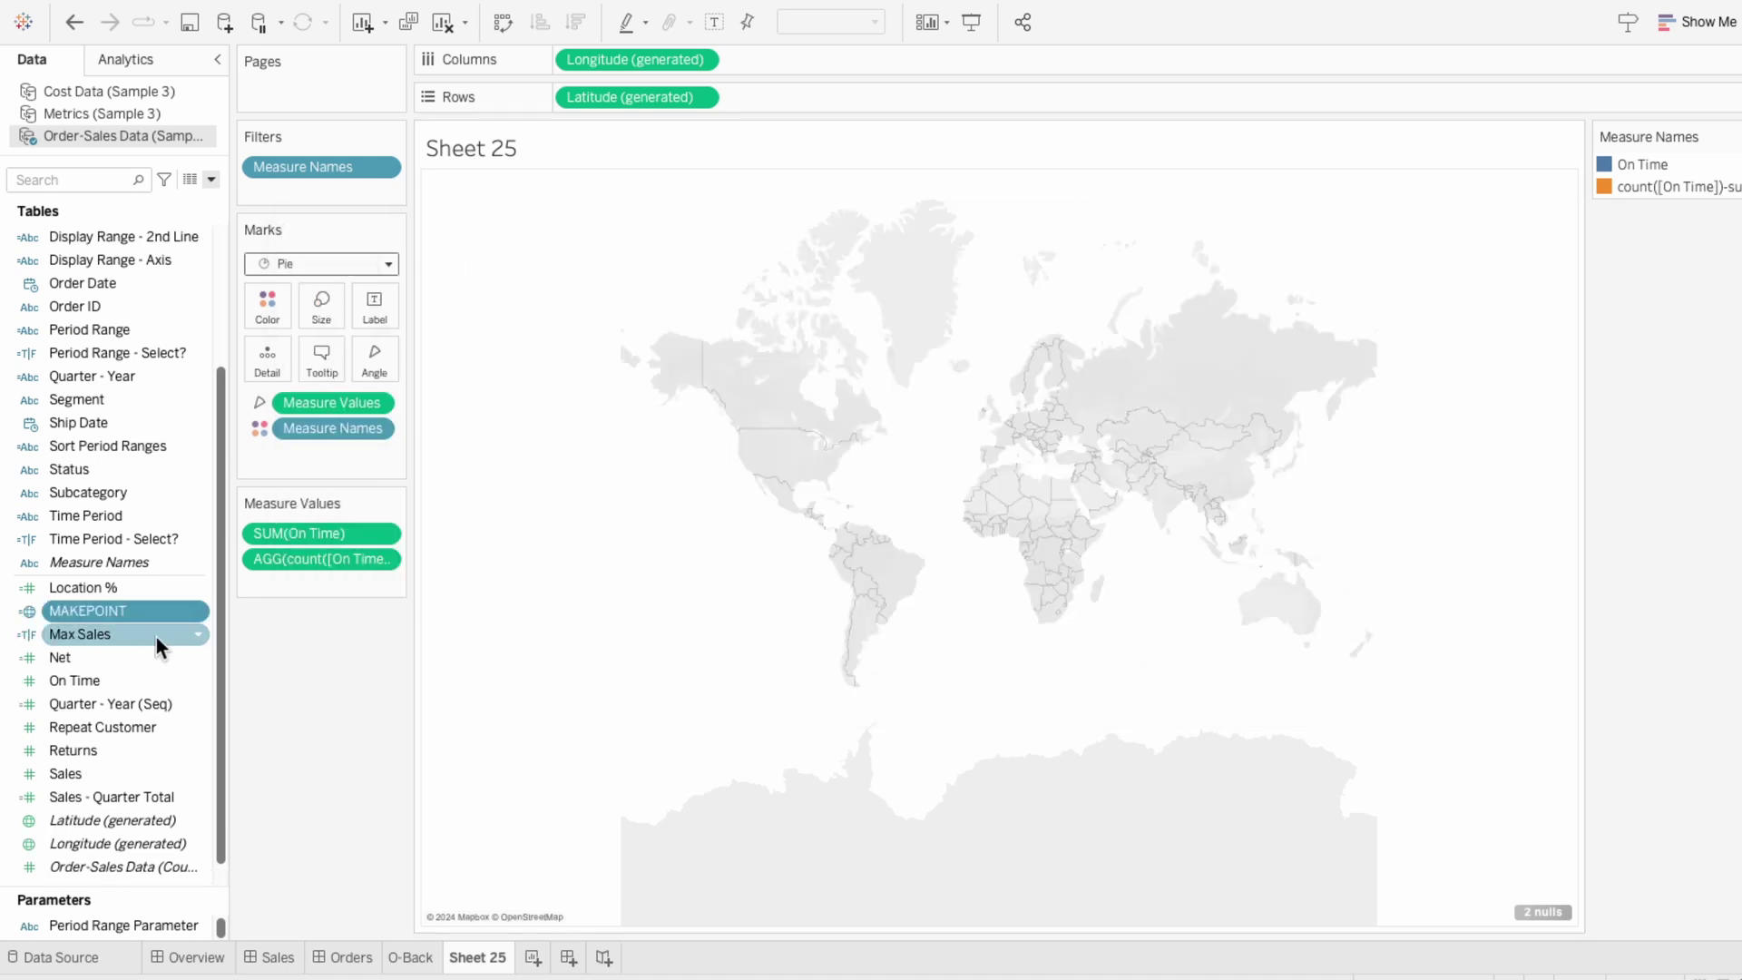
{"action": "left_click_drag", "start_coordinate": [90, 611], "coordinate": [328, 466]}
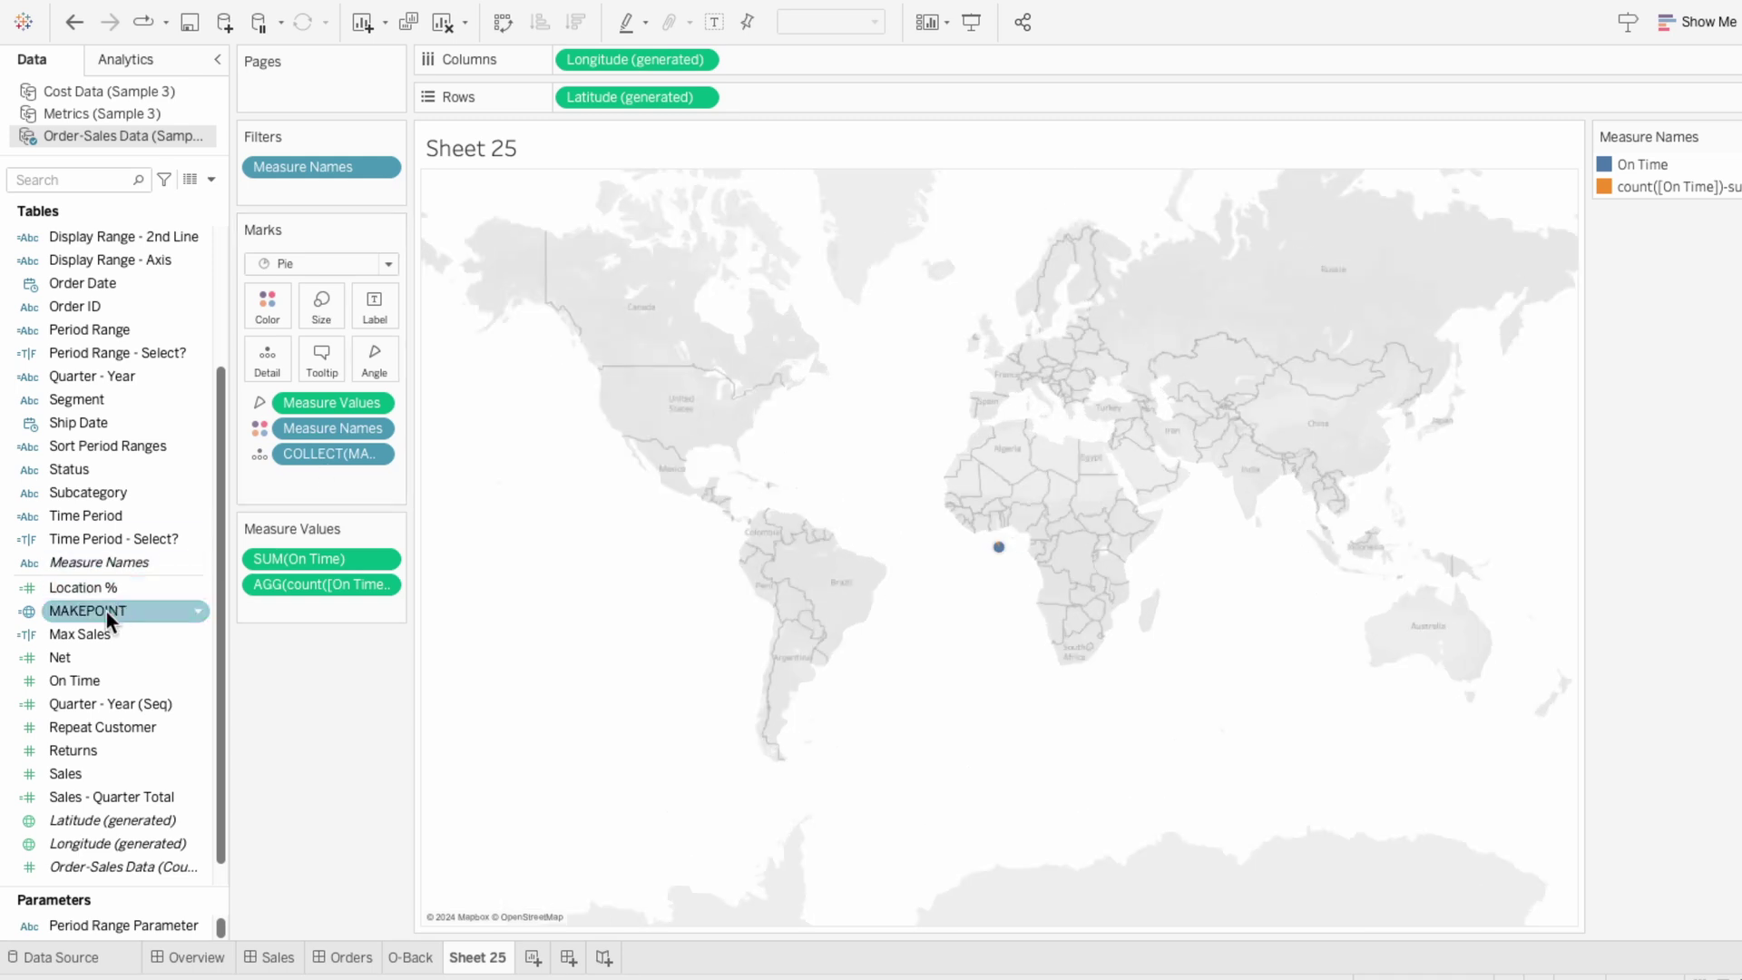
{"action": "left_click_drag", "start_coordinate": [106, 611], "coordinate": [619, 241]}
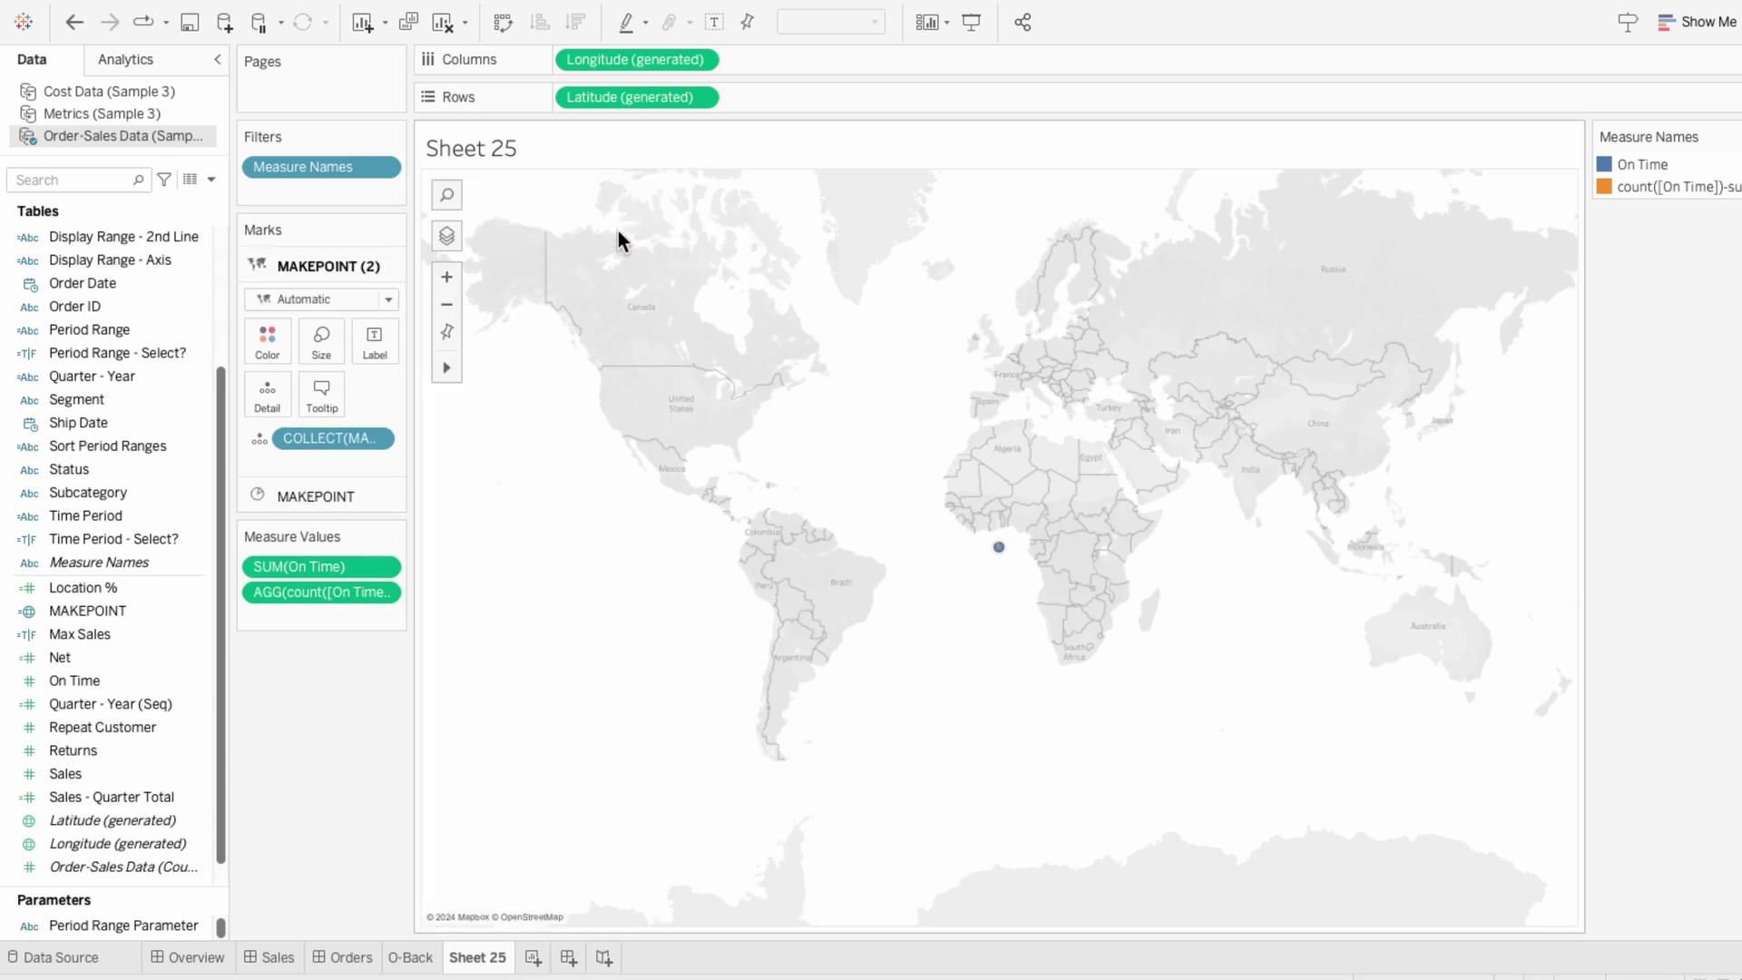
{"action": "left_click_drag", "start_coordinate": [329, 438], "coordinate": [628, 215]}
{"action": "left_click_drag", "start_coordinate": [162, 605], "coordinate": [644, 231]}
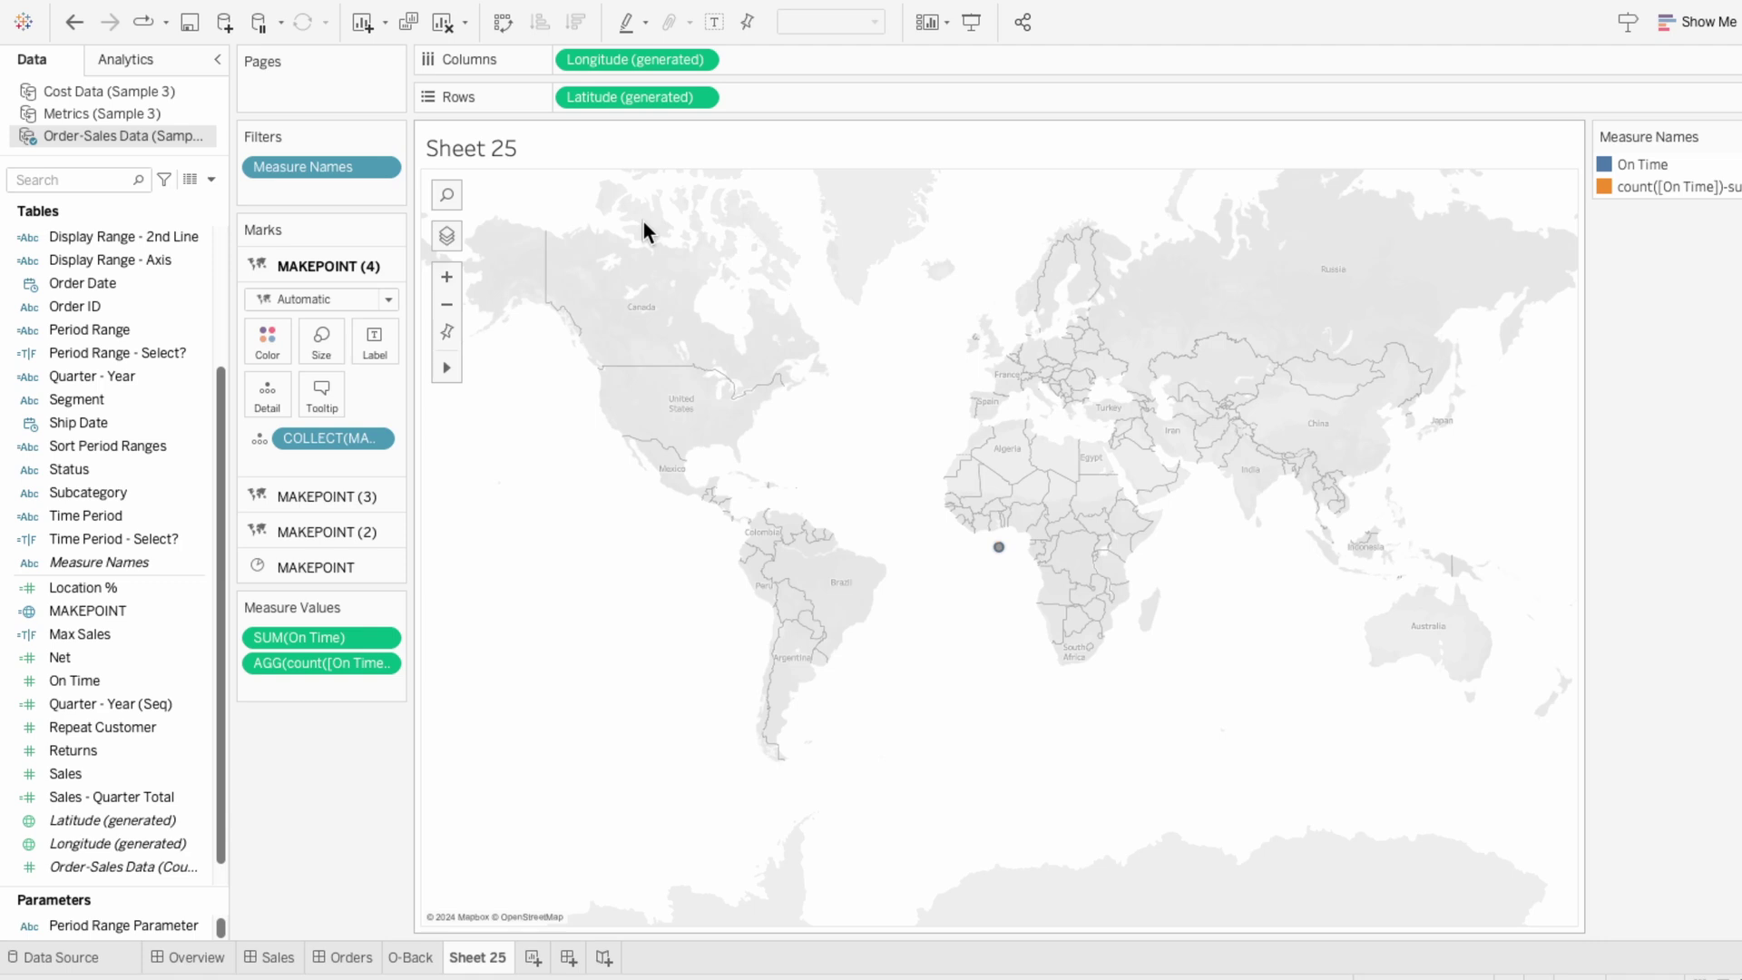
- Remove generated Latitude and Longitude from Rows and Columns, leaving a single pie
{"action": "left_click", "coordinate": [610, 101]}
{"action": "key", "text": "Delete"}
{"action": "left_click", "coordinate": [602, 60]}
{"action": "key", "text": "Delete"}
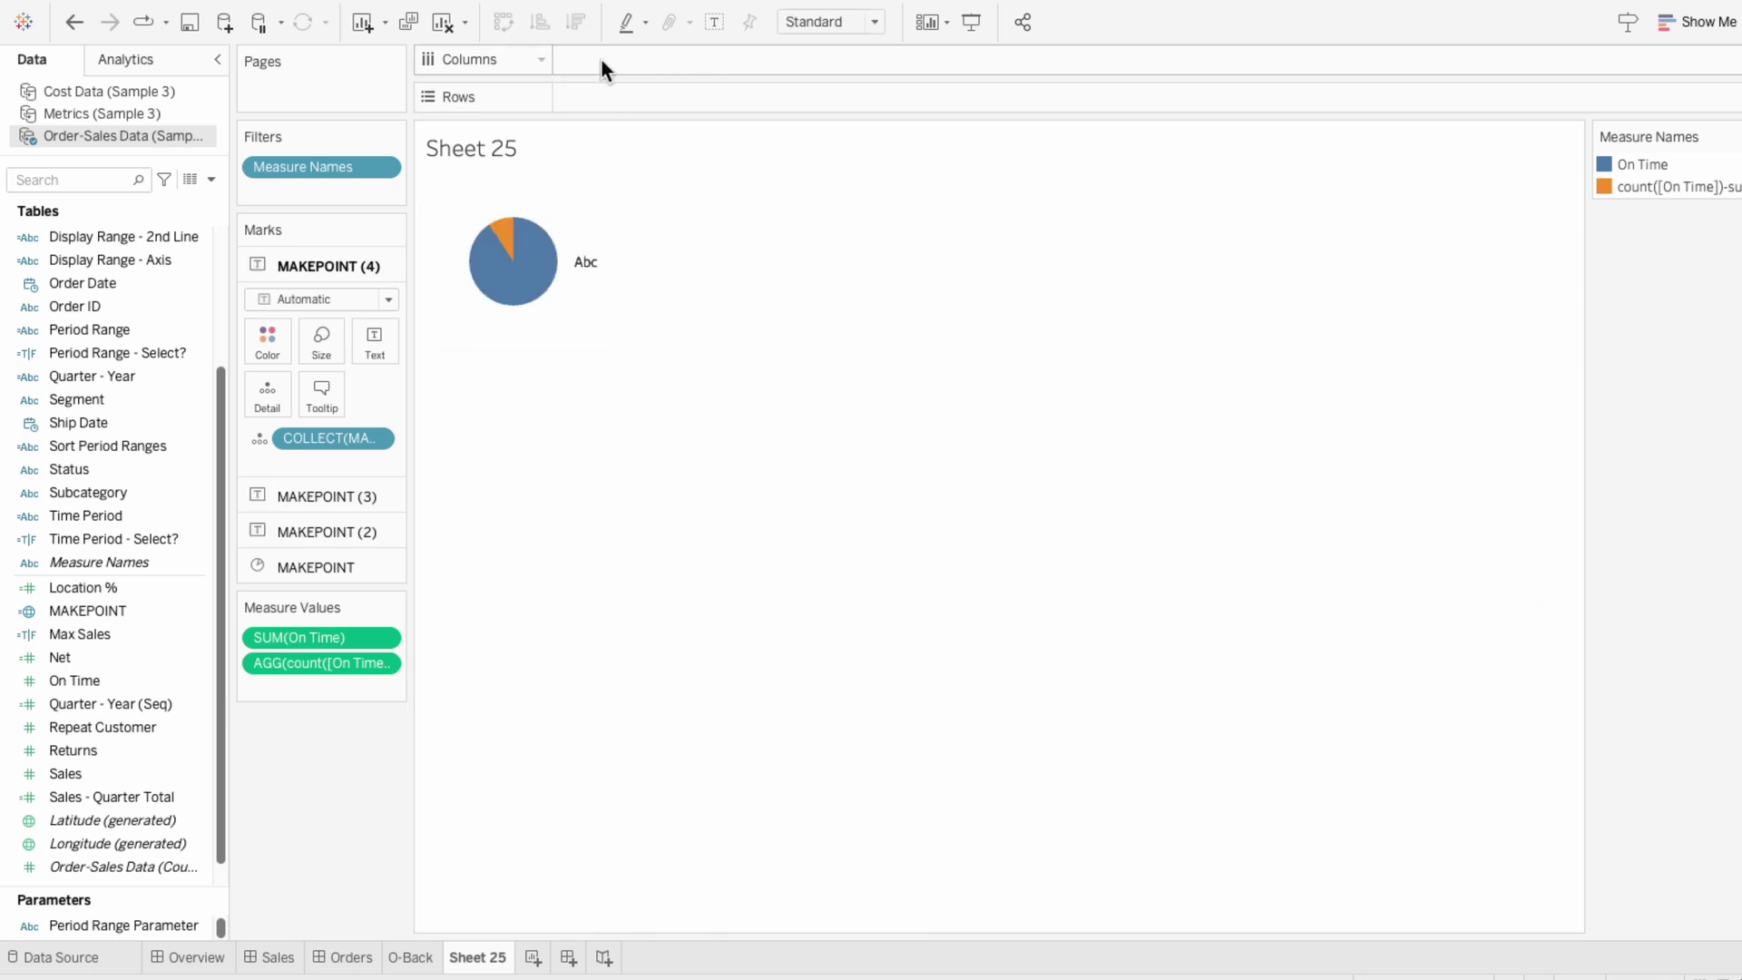
- Make the MAKEPOINT (2) layer a pie with Measure Values on Angle and Measure Names on Color
{"action": "left_click", "coordinate": [328, 564]}
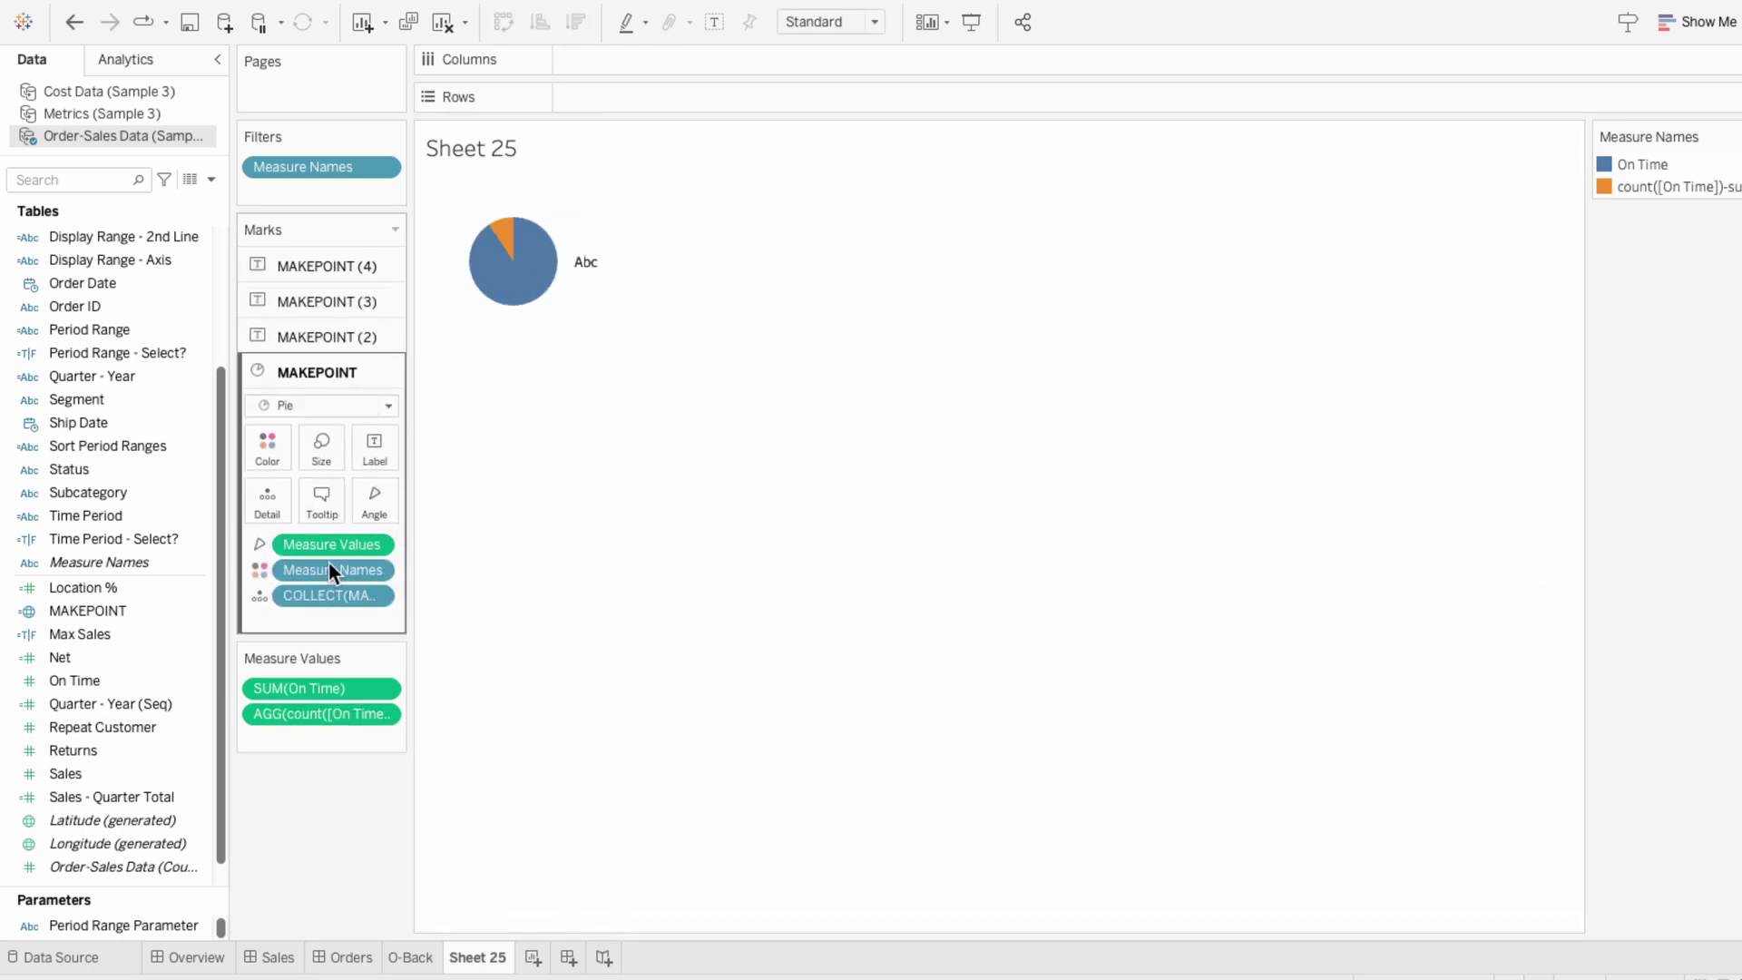
{"action": "left_click", "coordinate": [328, 337]}
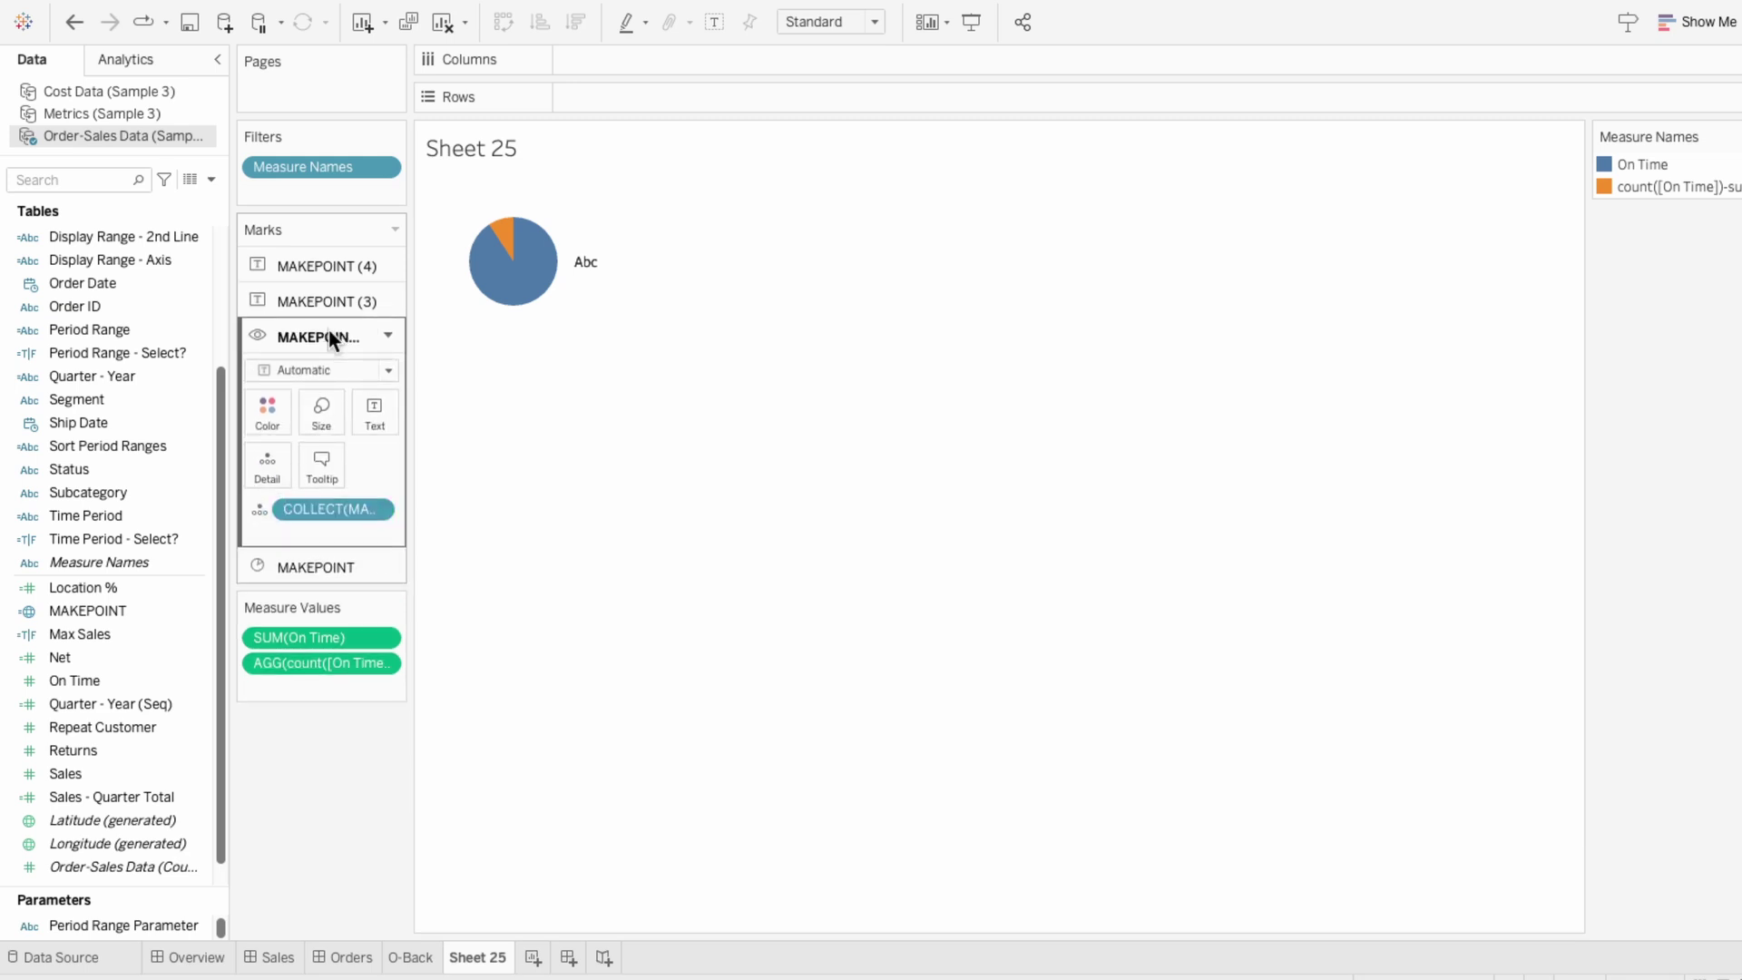
{"action": "scroll", "coordinate": [177, 717], "scroll_direction": "down", "scroll_amount": 1}
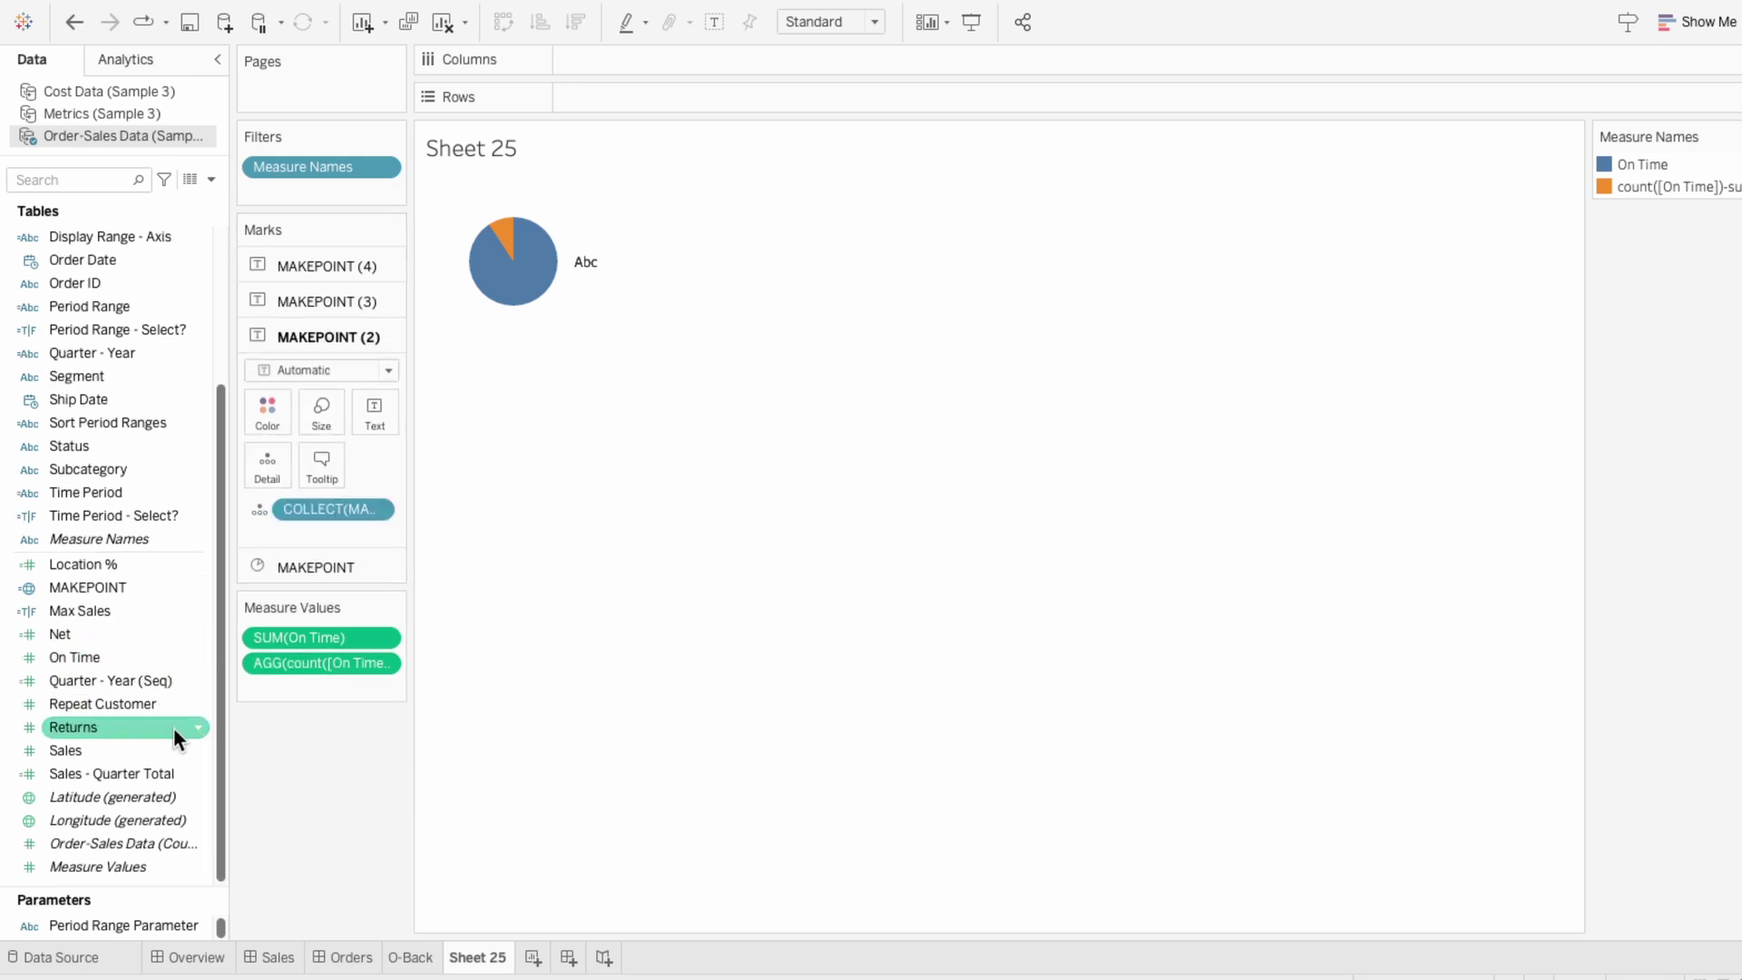
{"action": "left_click_drag", "start_coordinate": [149, 867], "coordinate": [280, 536]}
{"action": "left_click", "coordinate": [297, 369]}
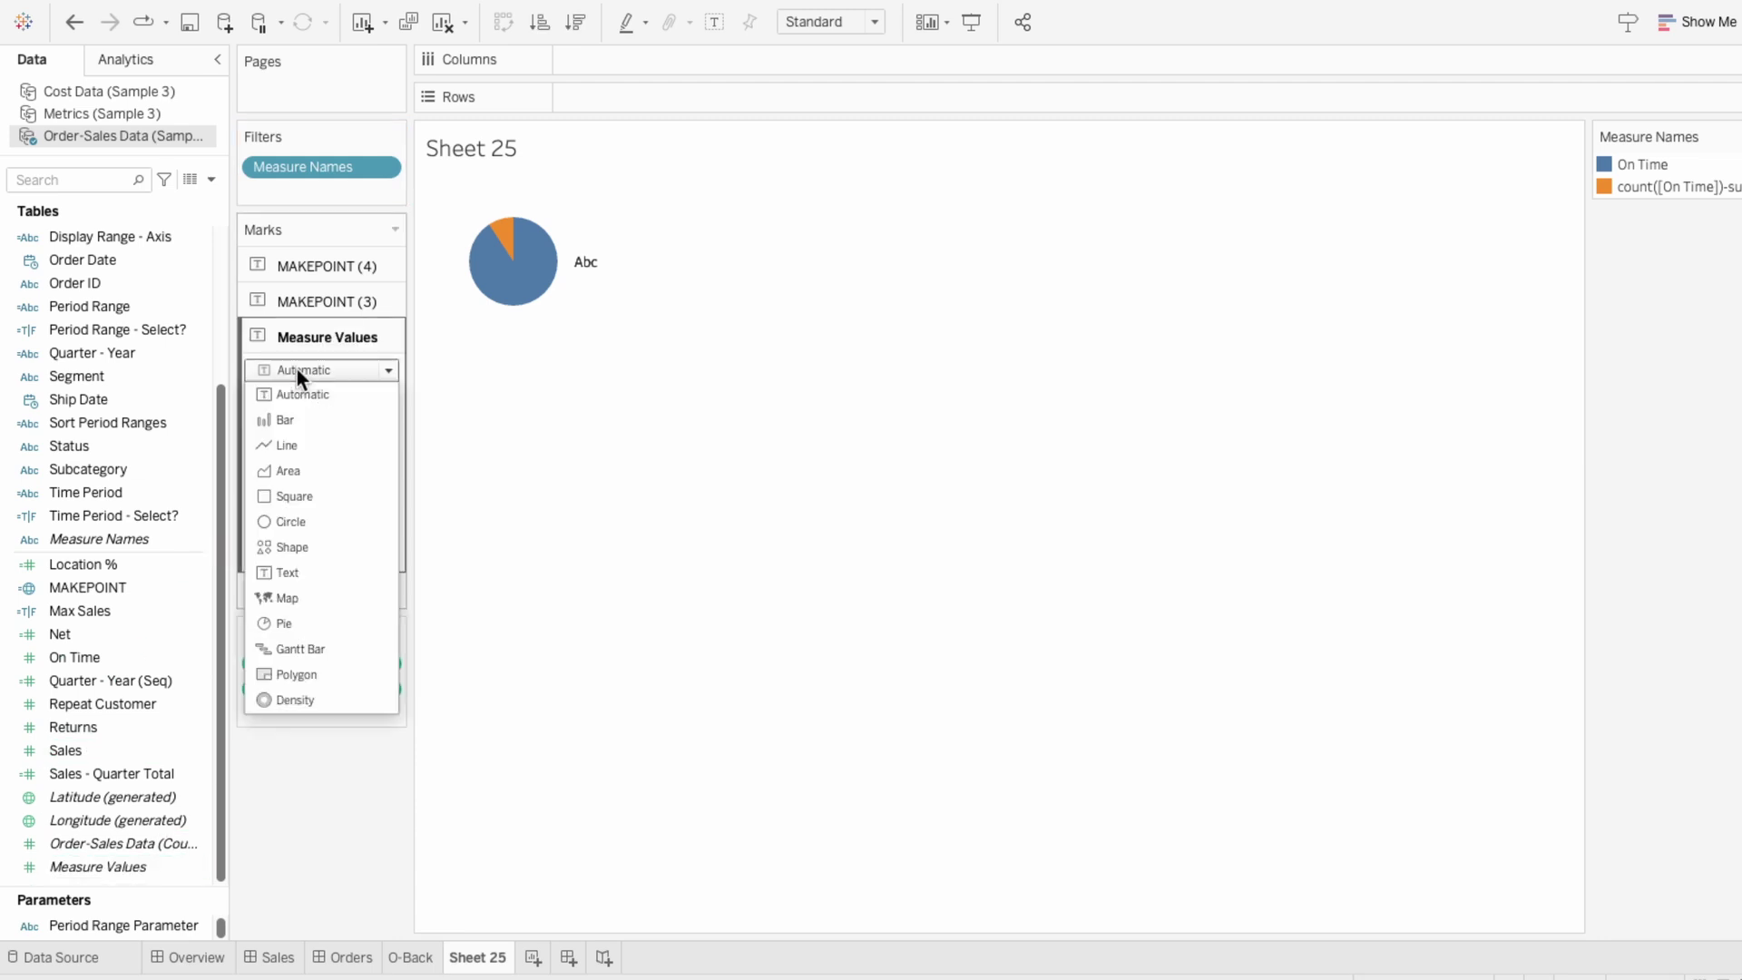
{"action": "left_click", "coordinate": [301, 620]}
{"action": "left_click", "coordinate": [261, 537]}
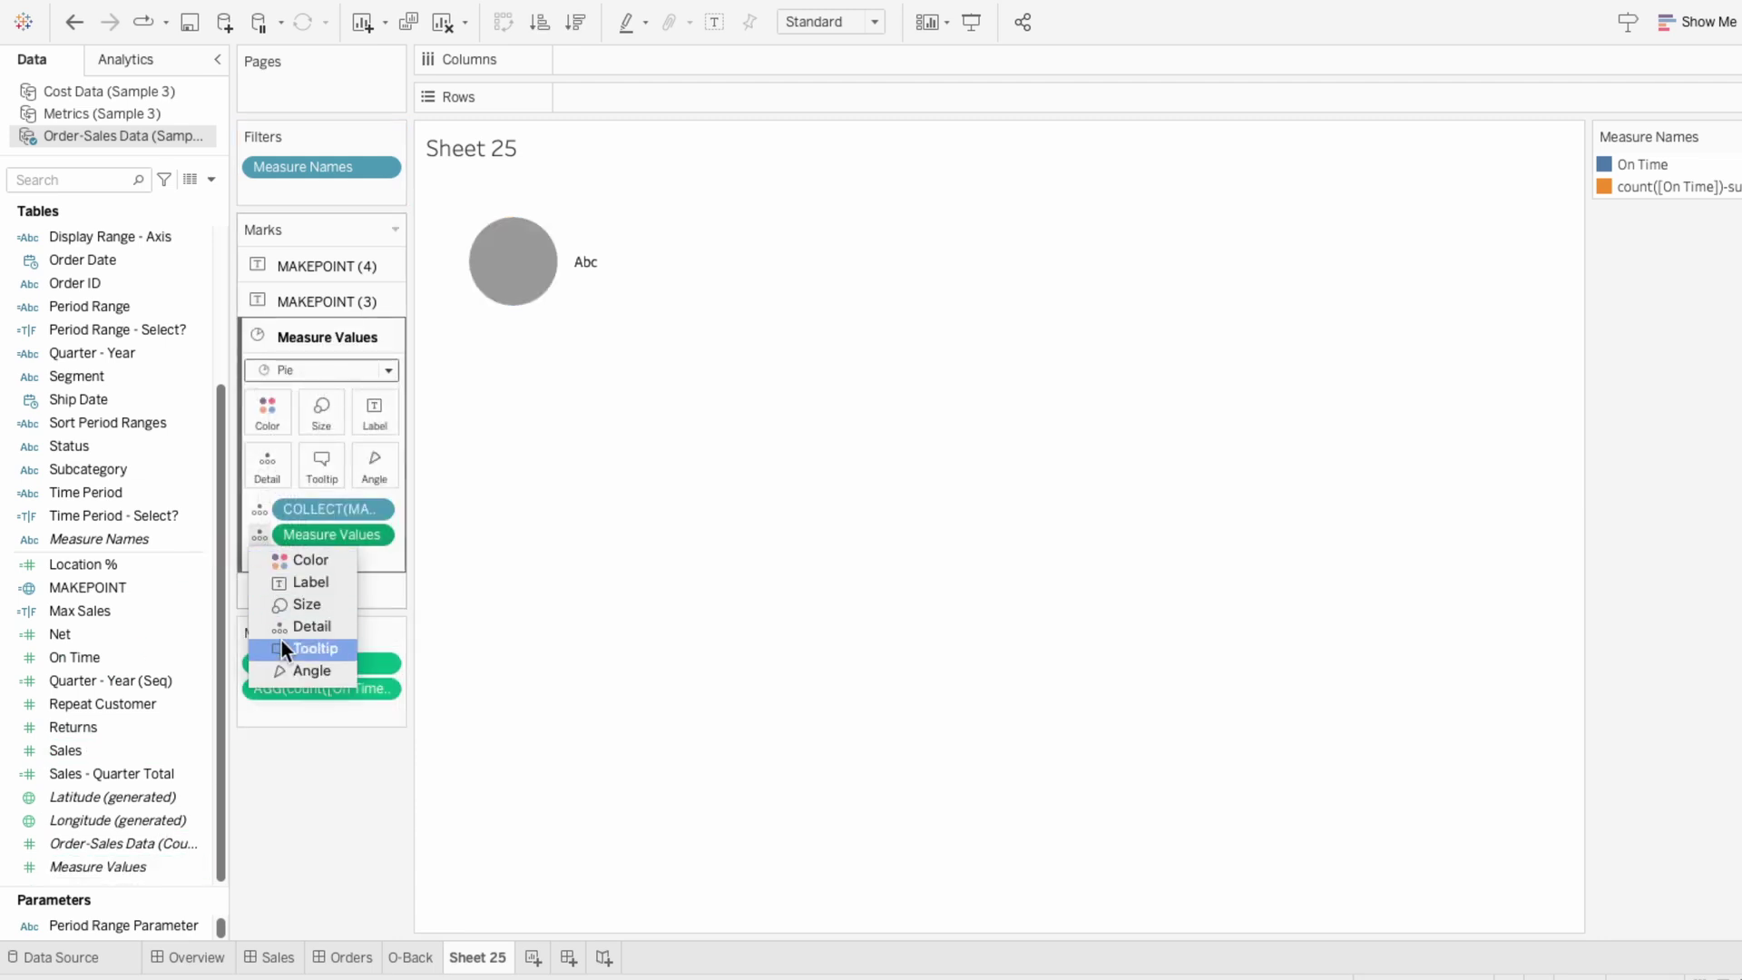
{"action": "left_click", "coordinate": [292, 671]}
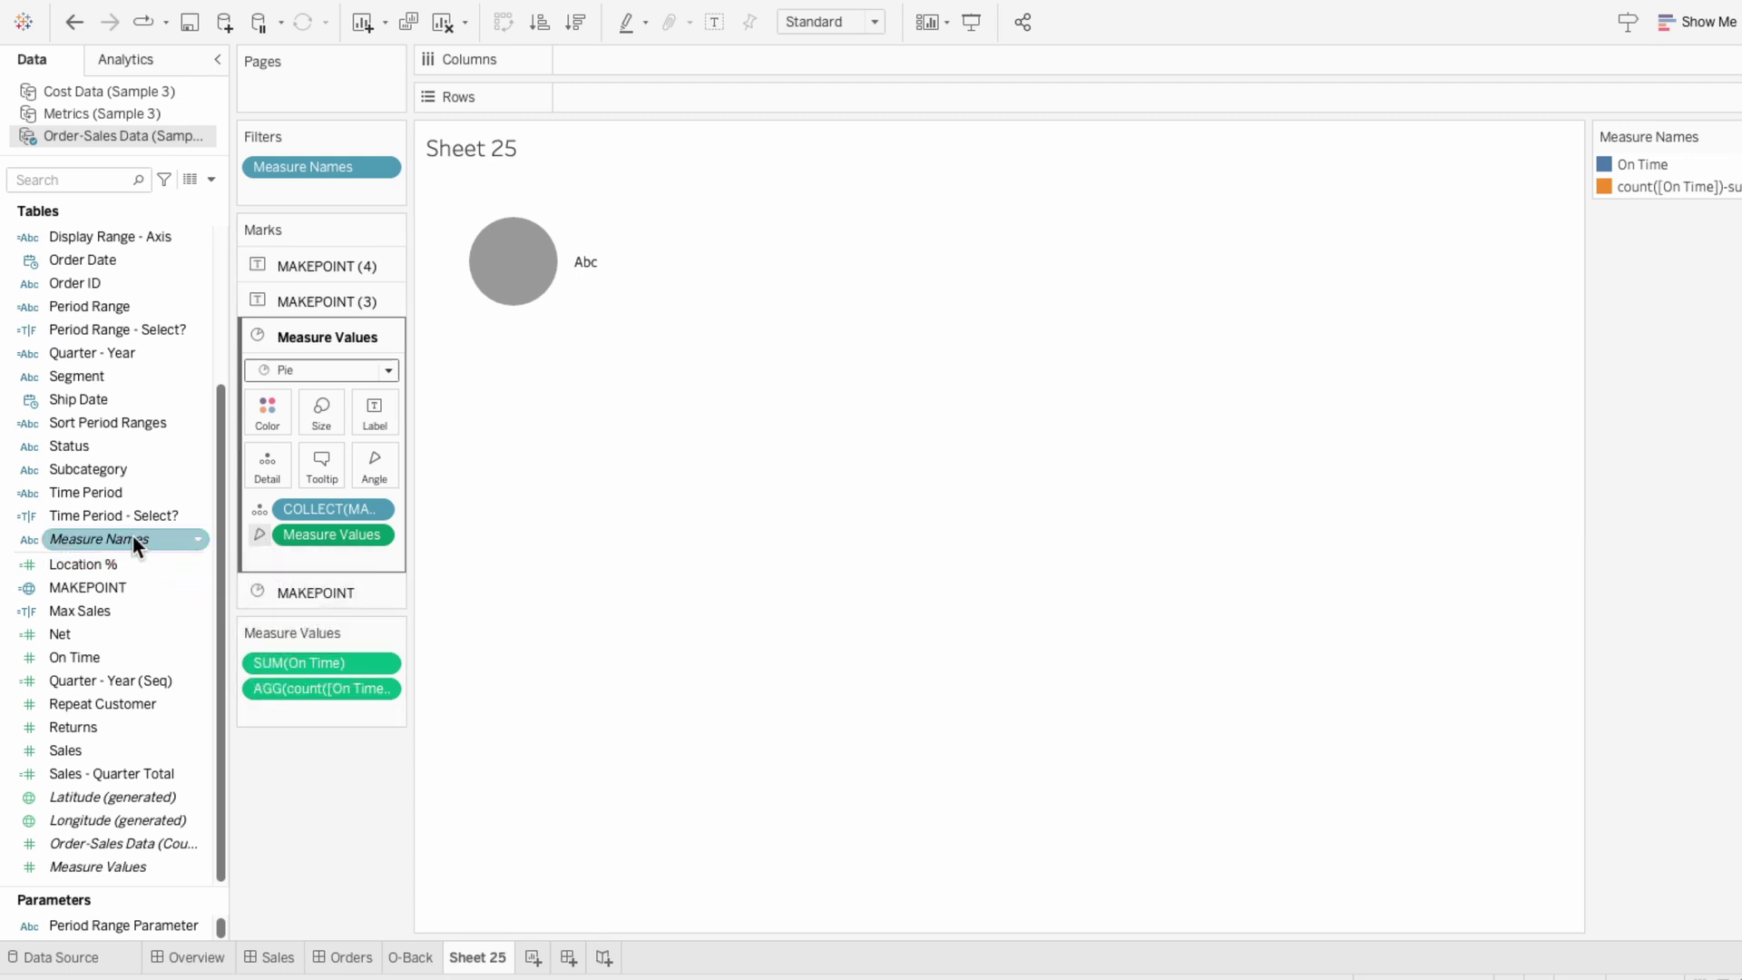
{"action": "left_click_drag", "start_coordinate": [133, 539], "coordinate": [271, 562]}
{"action": "left_click", "coordinate": [261, 562]}
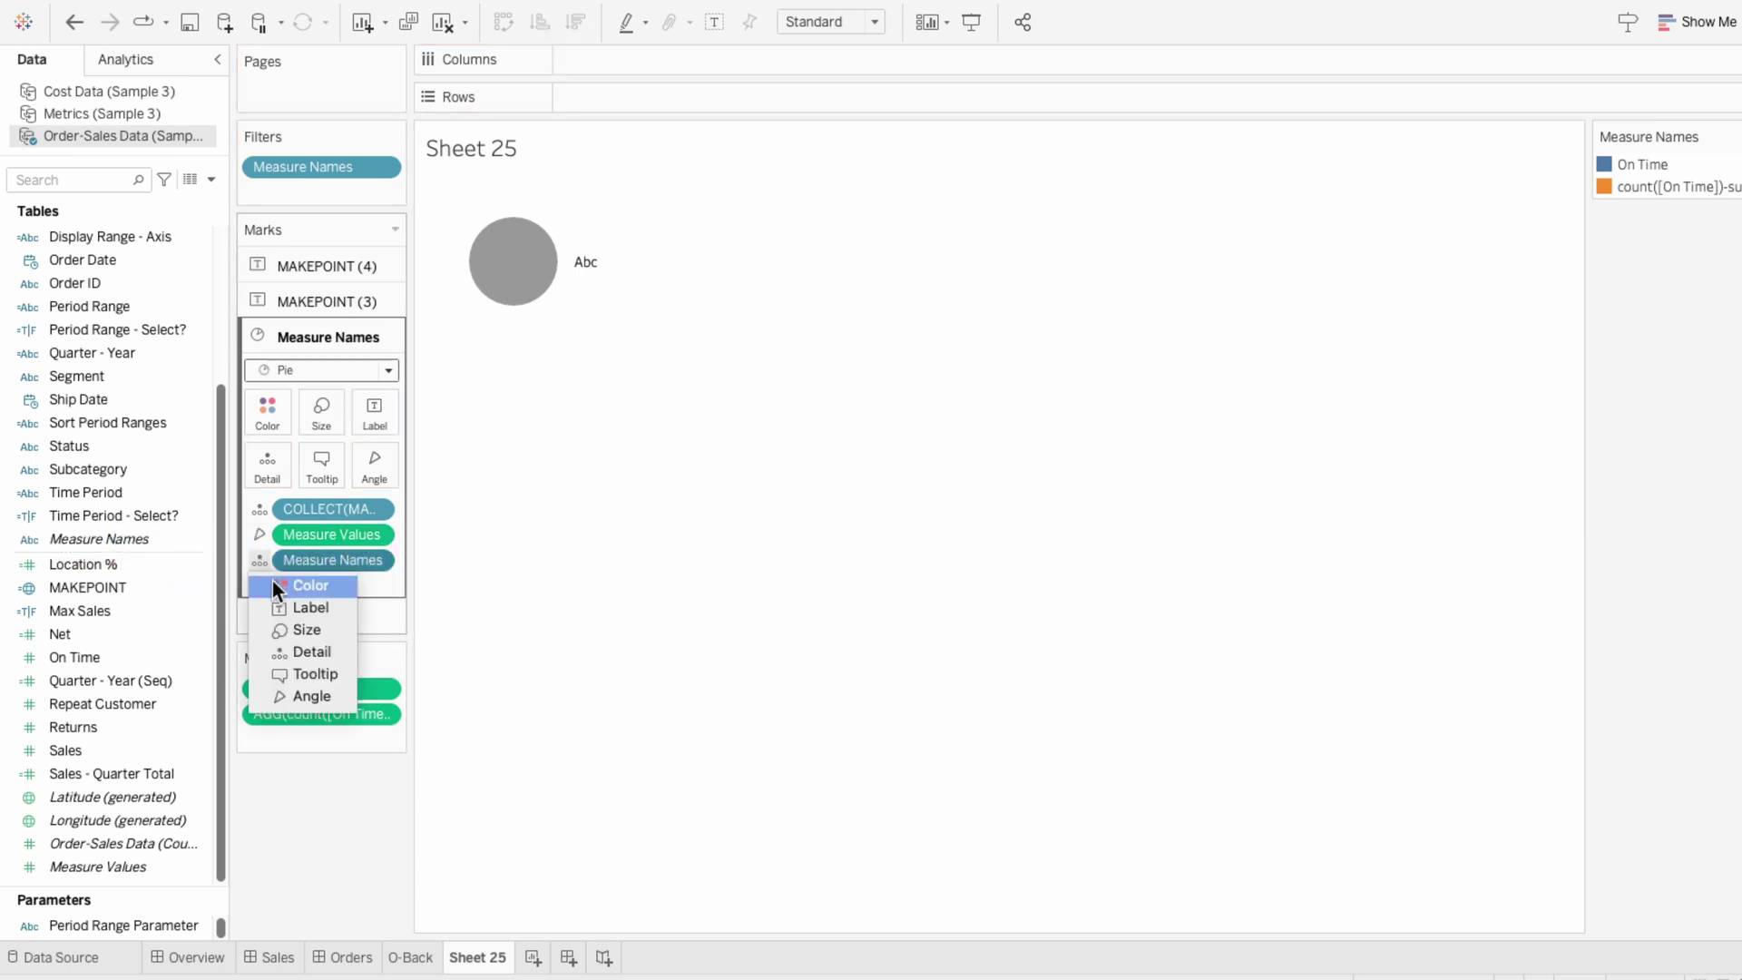
{"action": "left_click", "coordinate": [273, 581]}
- Make the MAKEPOINT (3) layer a Measure Values pie coloured by Measure Names
{"action": "left_click", "coordinate": [303, 299]}
{"action": "left_click_drag", "start_coordinate": [134, 868], "coordinate": [319, 372]}
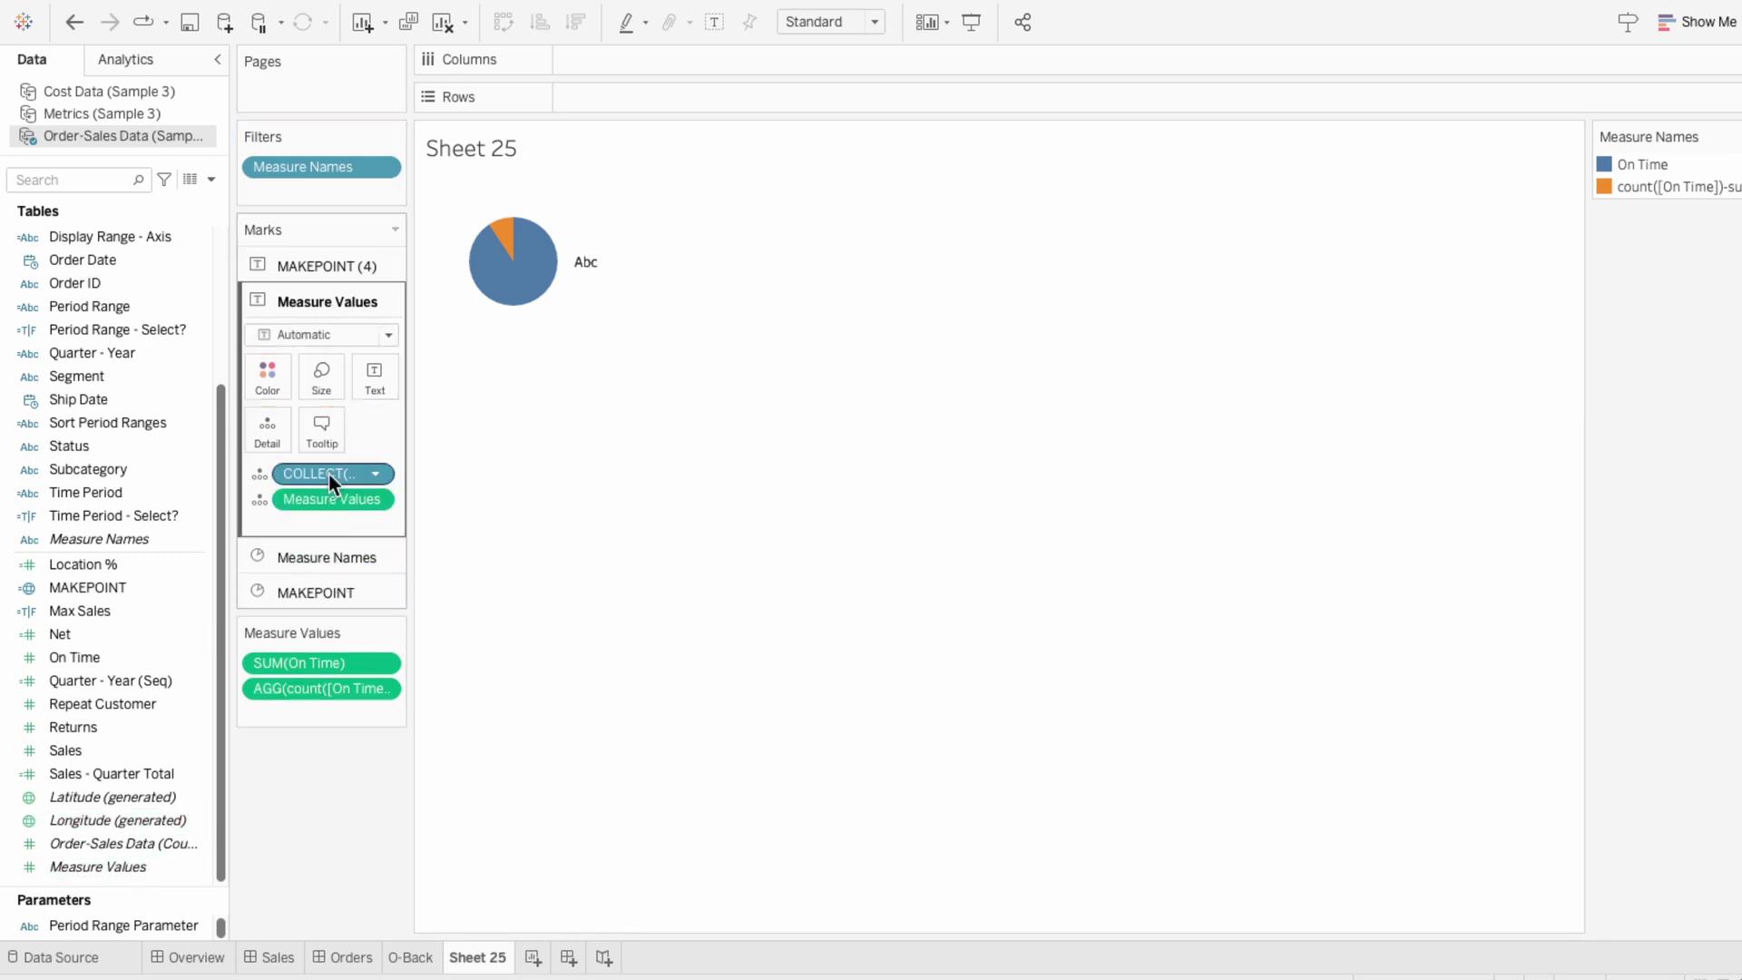
{"action": "left_click", "coordinate": [388, 335]}
{"action": "left_click", "coordinate": [314, 583]}
{"action": "left_click_drag", "start_coordinate": [99, 539], "coordinate": [252, 532]}
- Change the MAKEPOINT (4) layer's mark type to Circle
{"action": "left_click", "coordinate": [296, 267]}
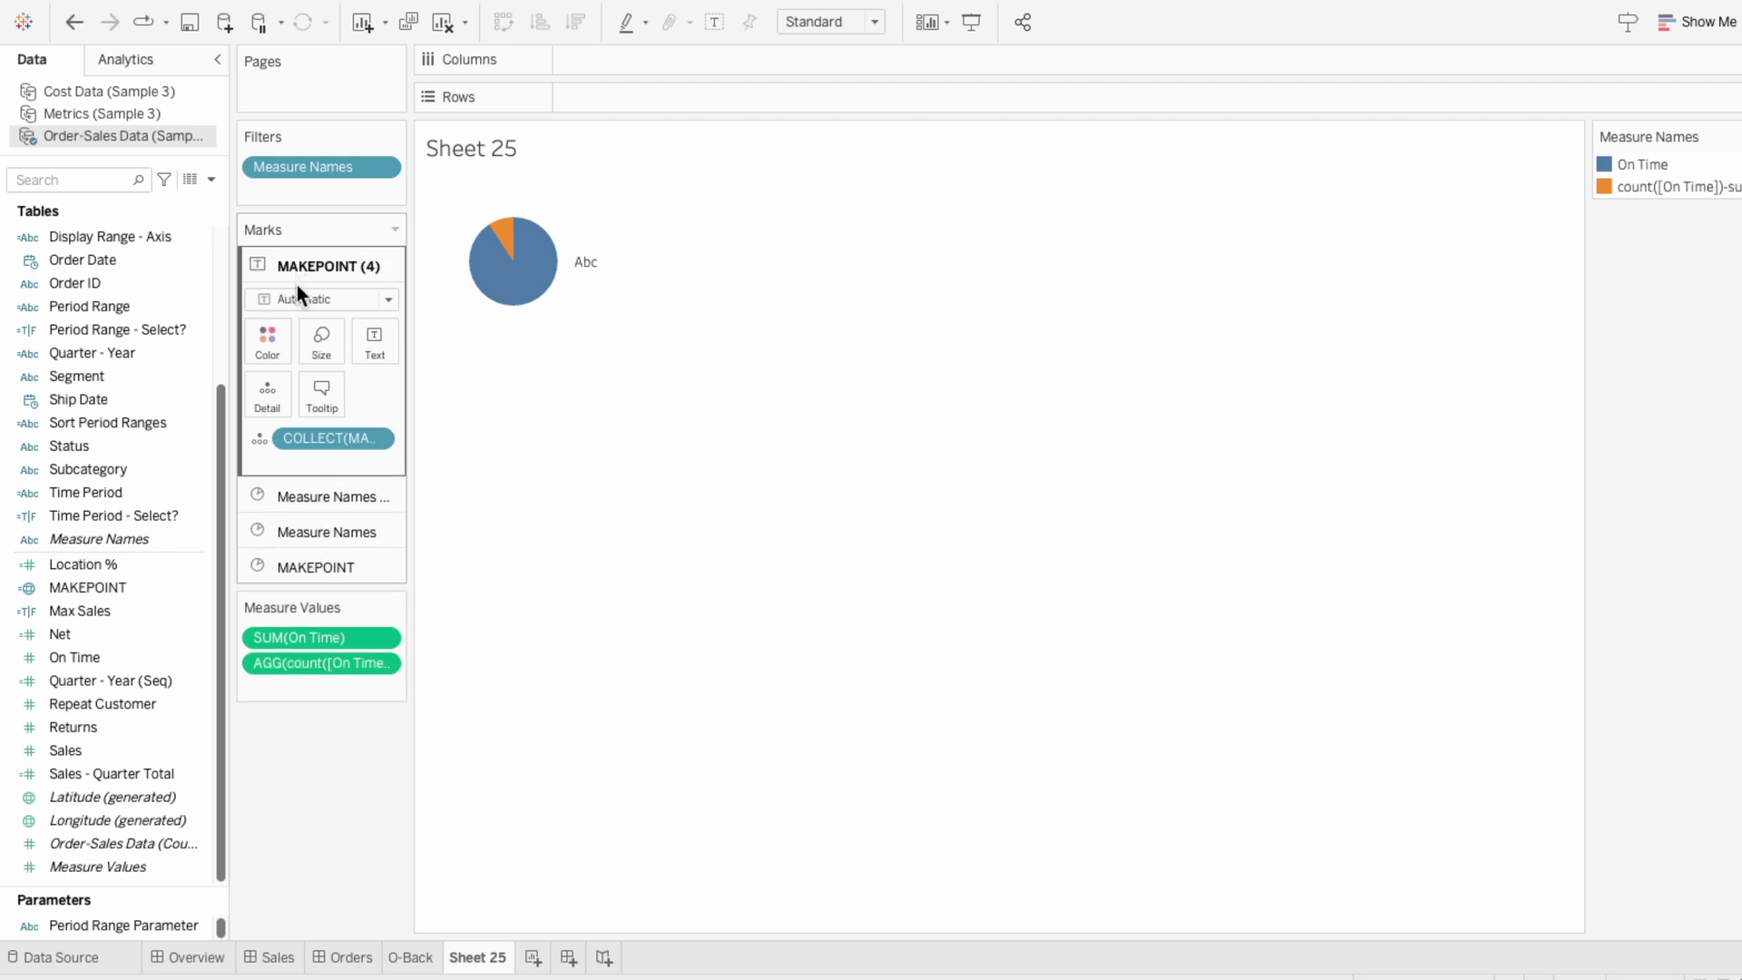
{"action": "left_click", "coordinate": [296, 290]}
{"action": "left_click", "coordinate": [314, 454]}
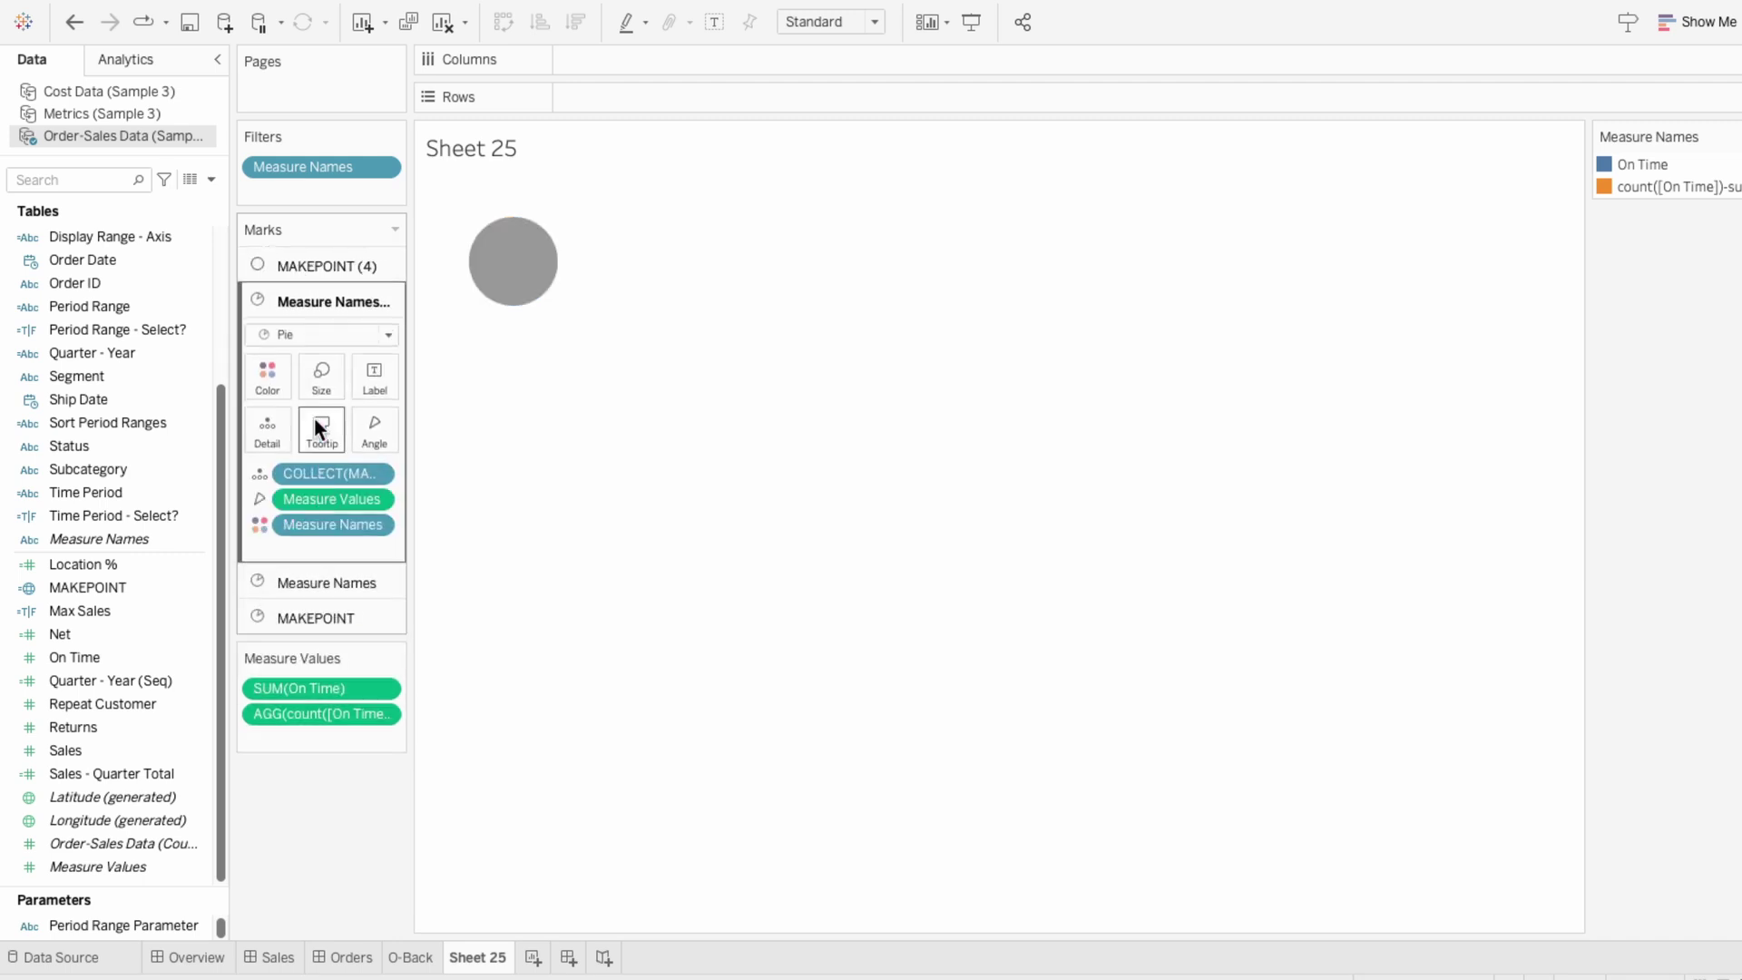
- Enlarge the three pie layers so they form rings around the centre circle
{"action": "left_click", "coordinate": [322, 372]}
{"action": "left_click", "coordinate": [370, 426]}
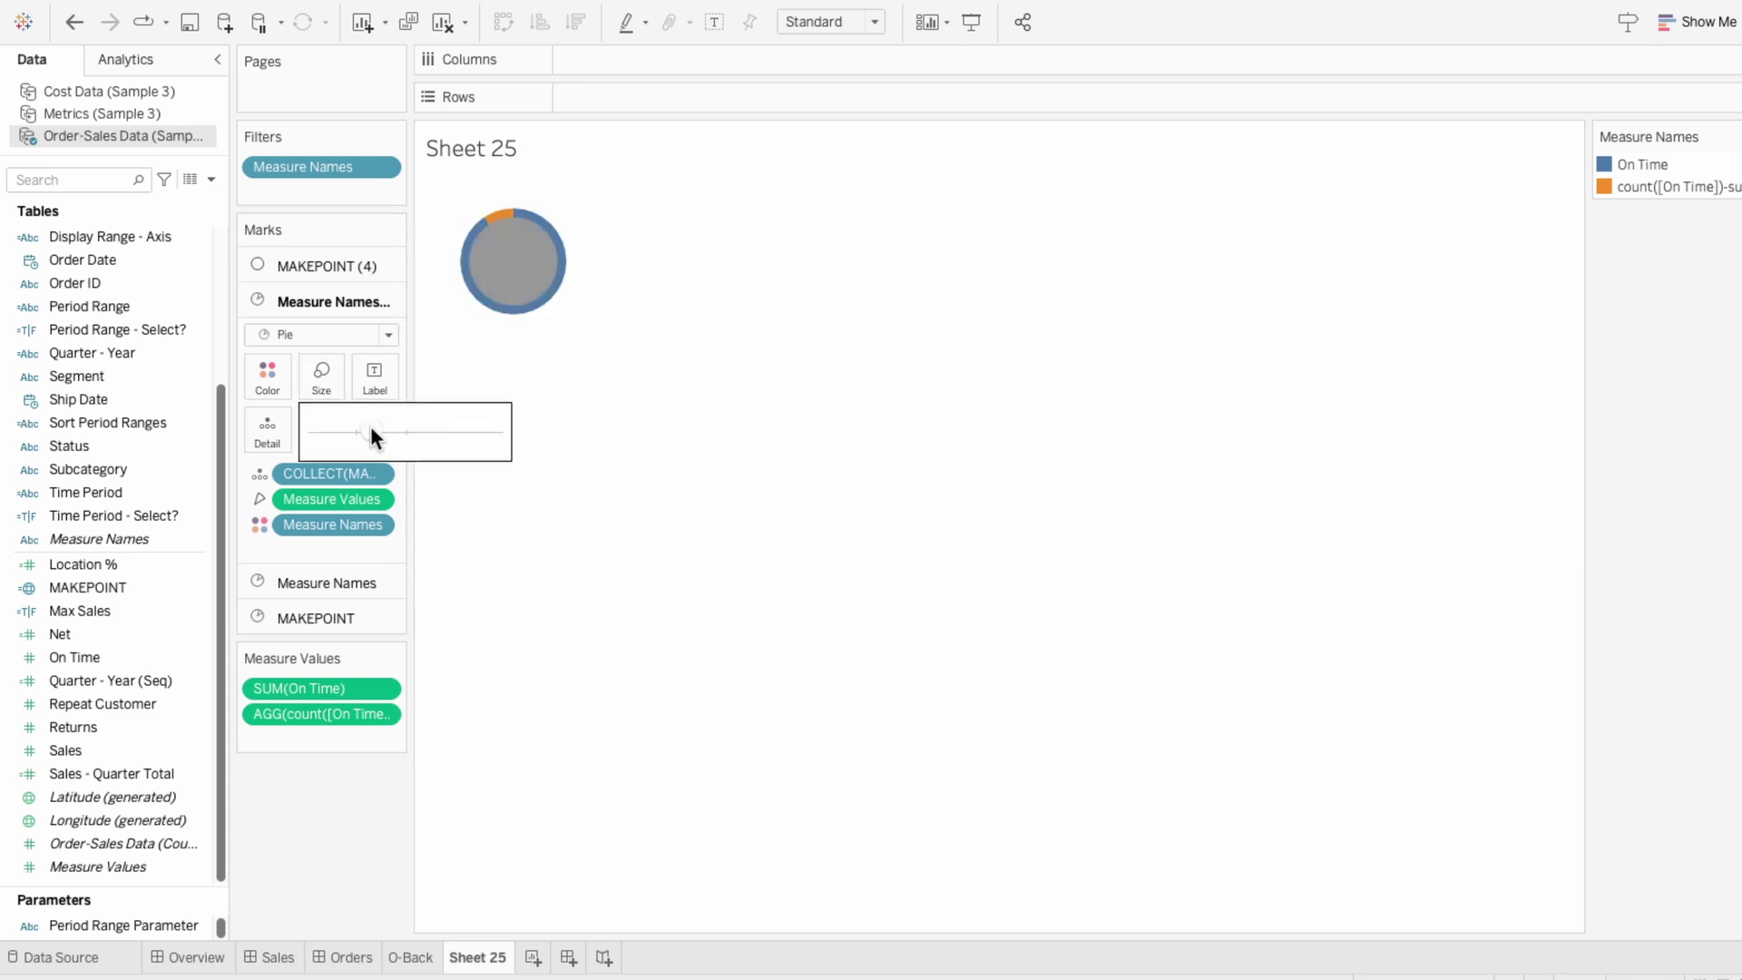
{"action": "left_click", "coordinate": [324, 585]}
{"action": "left_click", "coordinate": [323, 419]}
{"action": "left_click", "coordinate": [379, 465]}
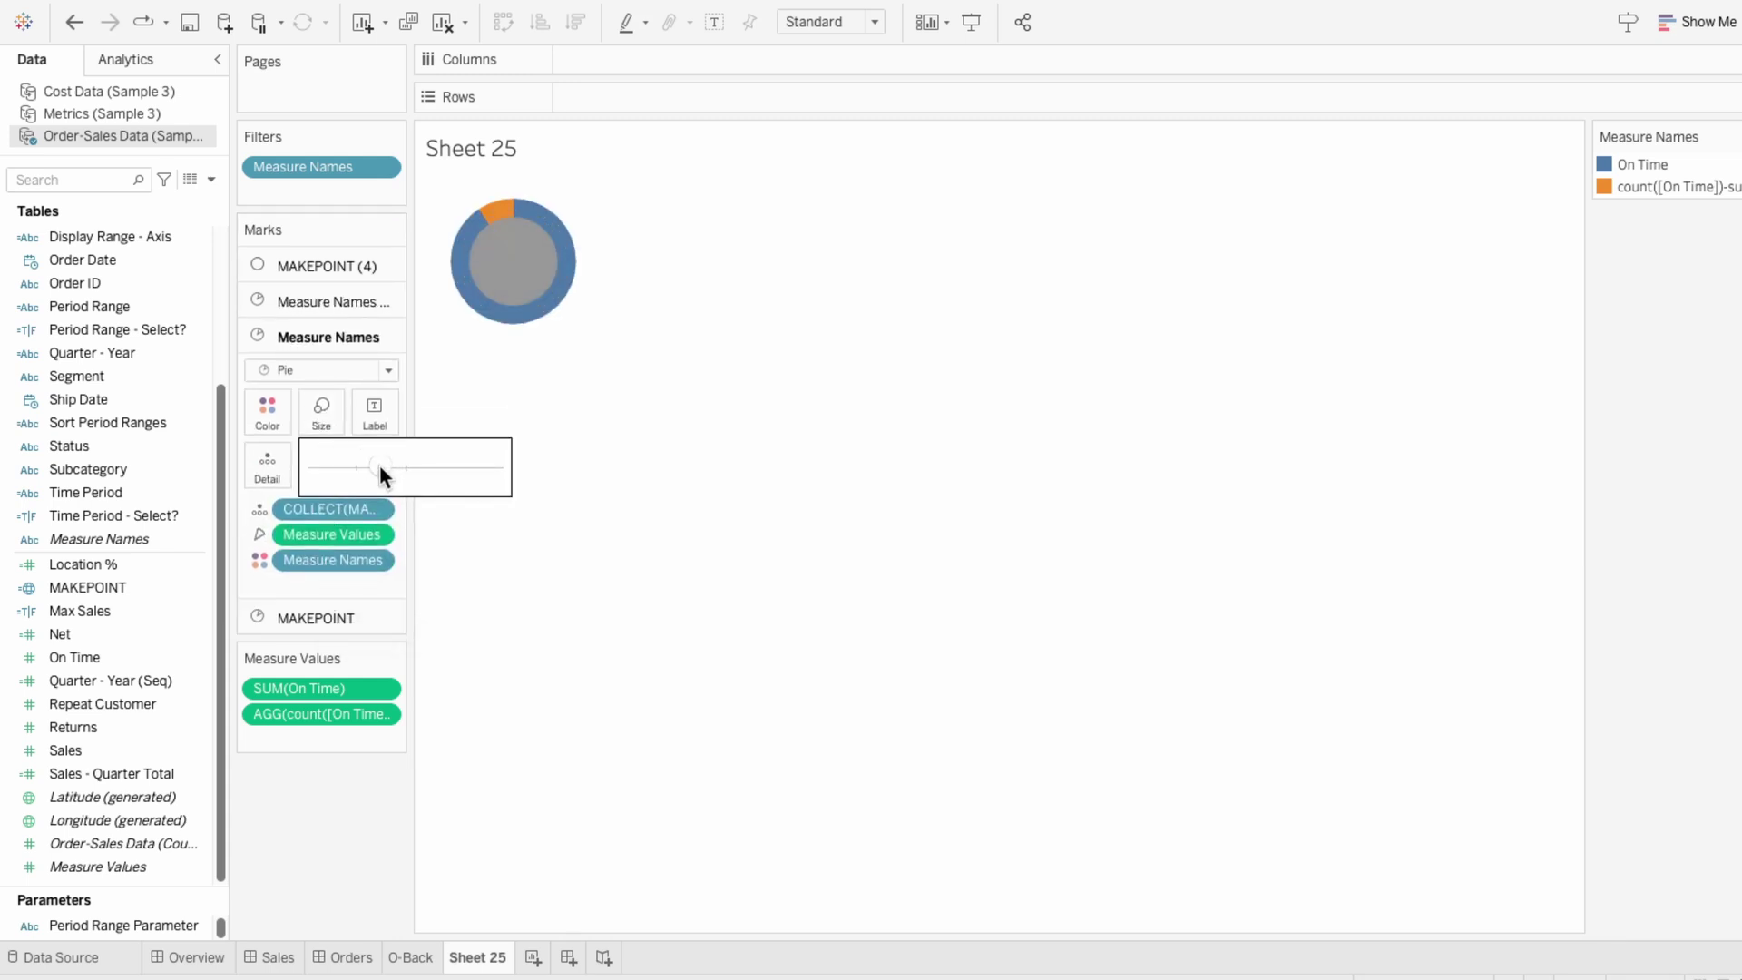
{"action": "left_click", "coordinate": [314, 617]}
{"action": "left_click", "coordinate": [319, 446]}
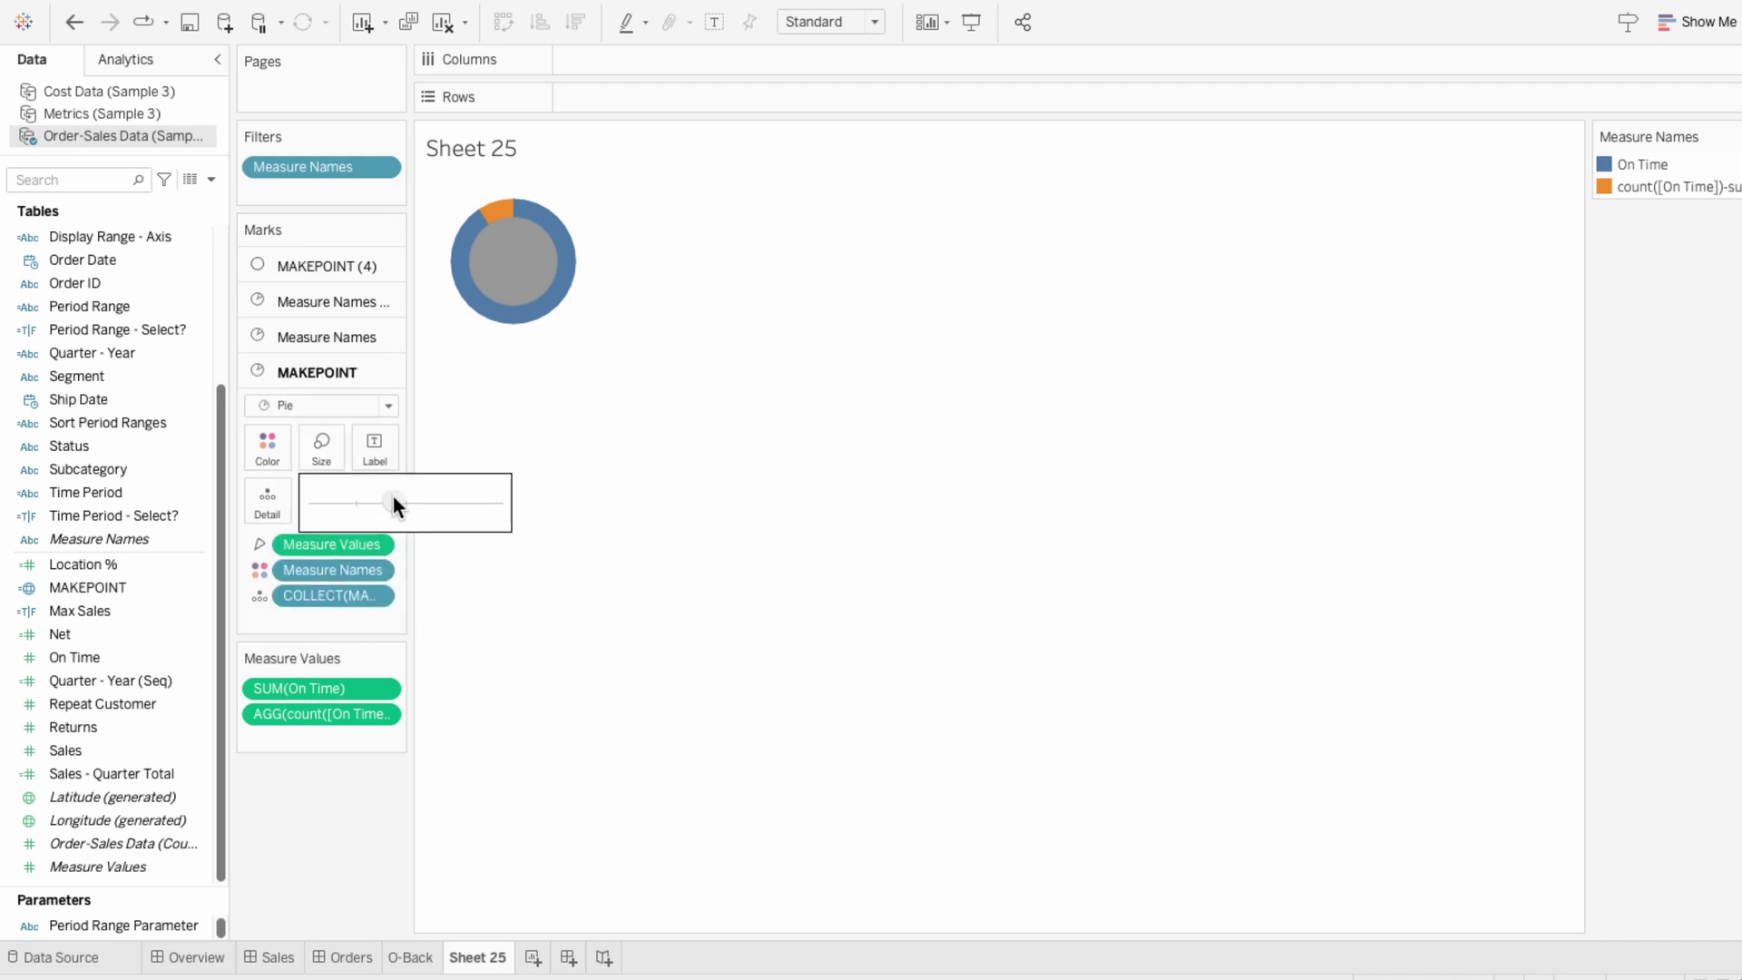
{"action": "left_click", "coordinate": [394, 497]}
- Fade the outer pie rings' colour opacity to 36% and 43%
{"action": "left_click", "coordinate": [270, 449]}
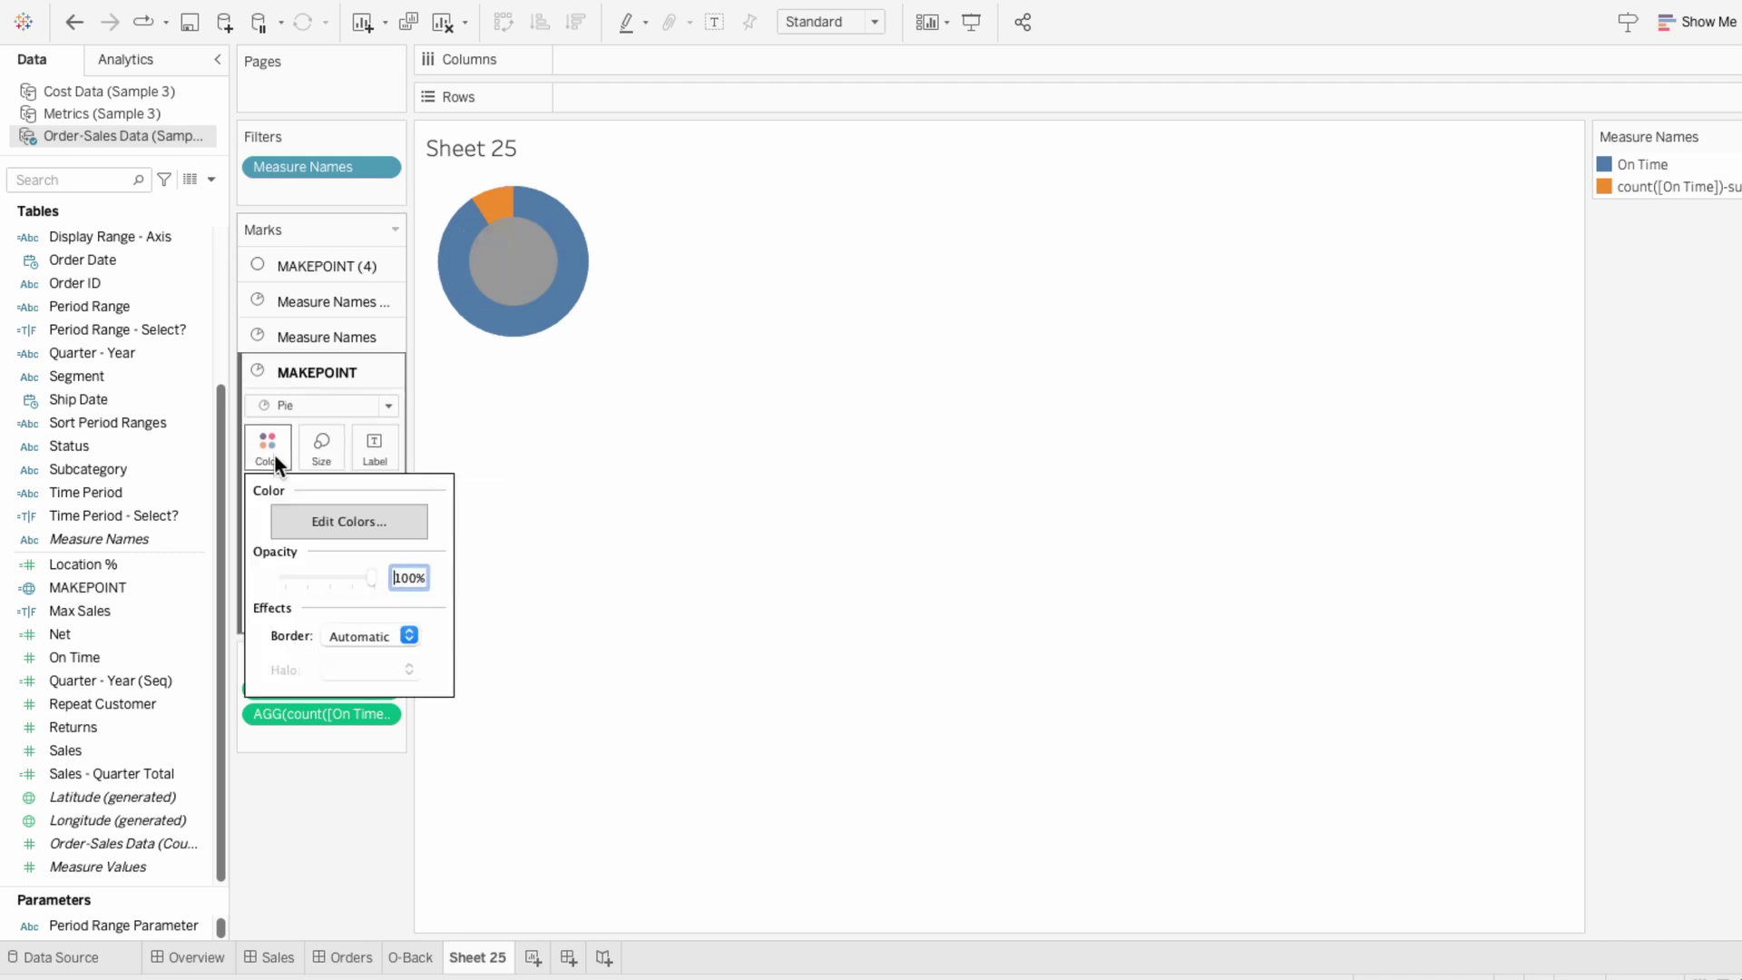
{"action": "left_click_drag", "start_coordinate": [320, 573], "coordinate": [314, 574]}
{"action": "left_click", "coordinate": [298, 332]}
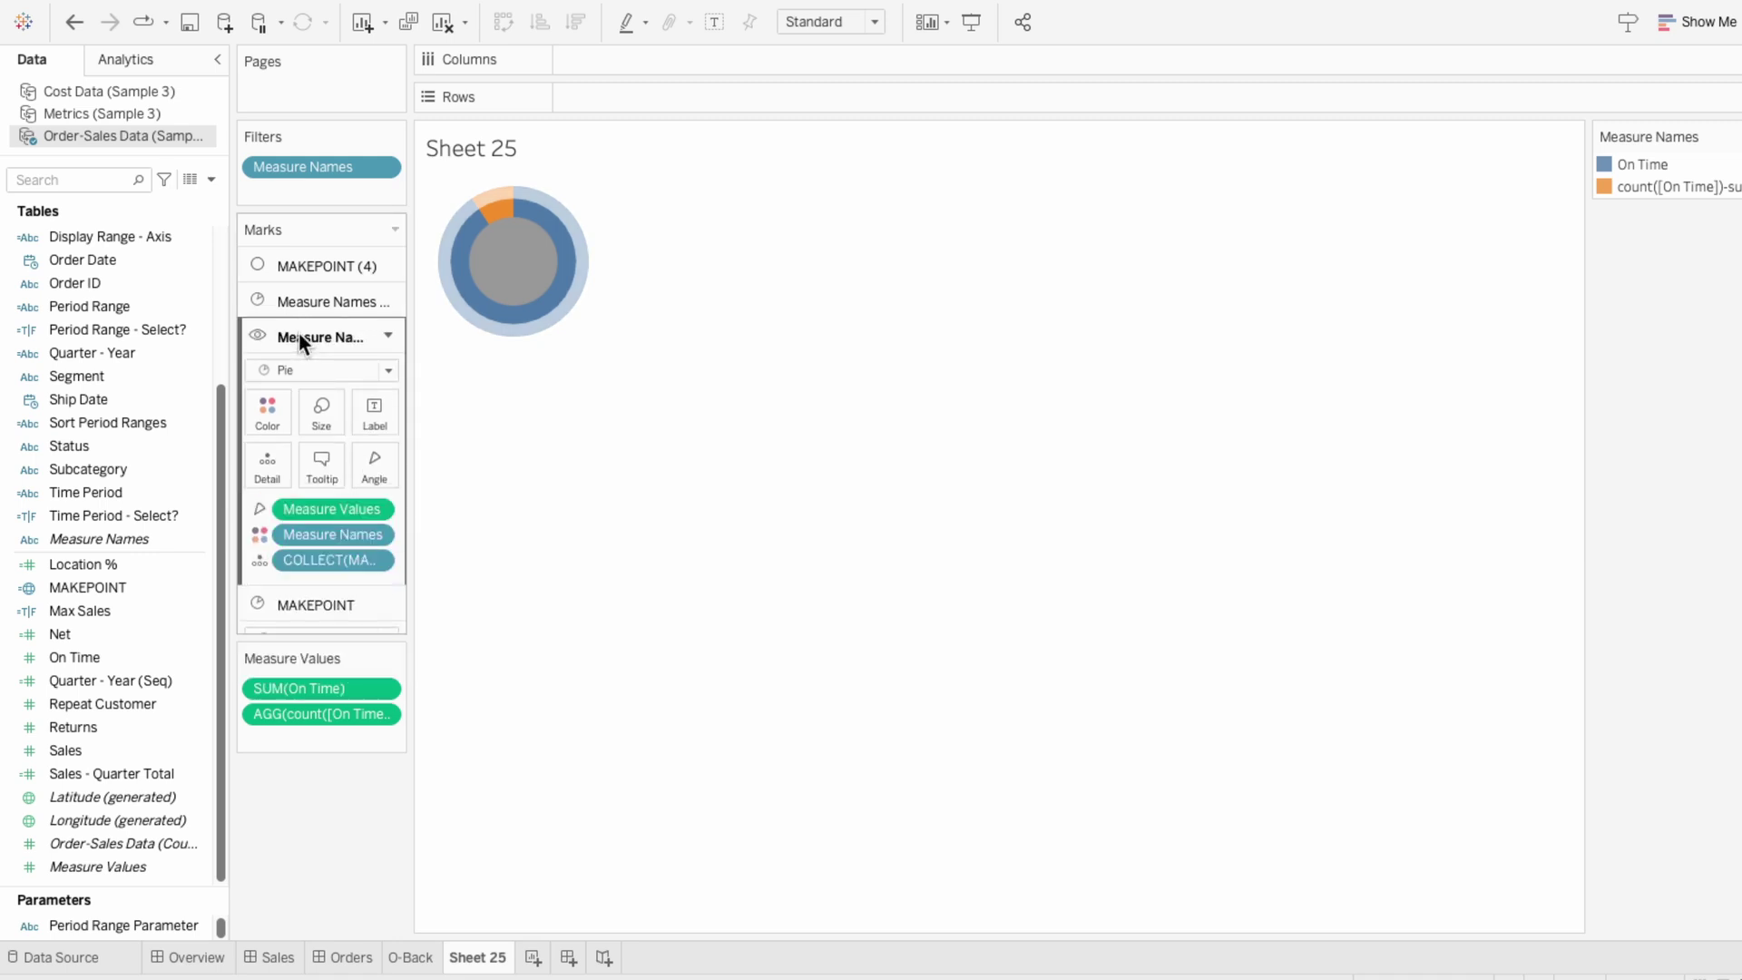
{"action": "left_click", "coordinate": [269, 406]}
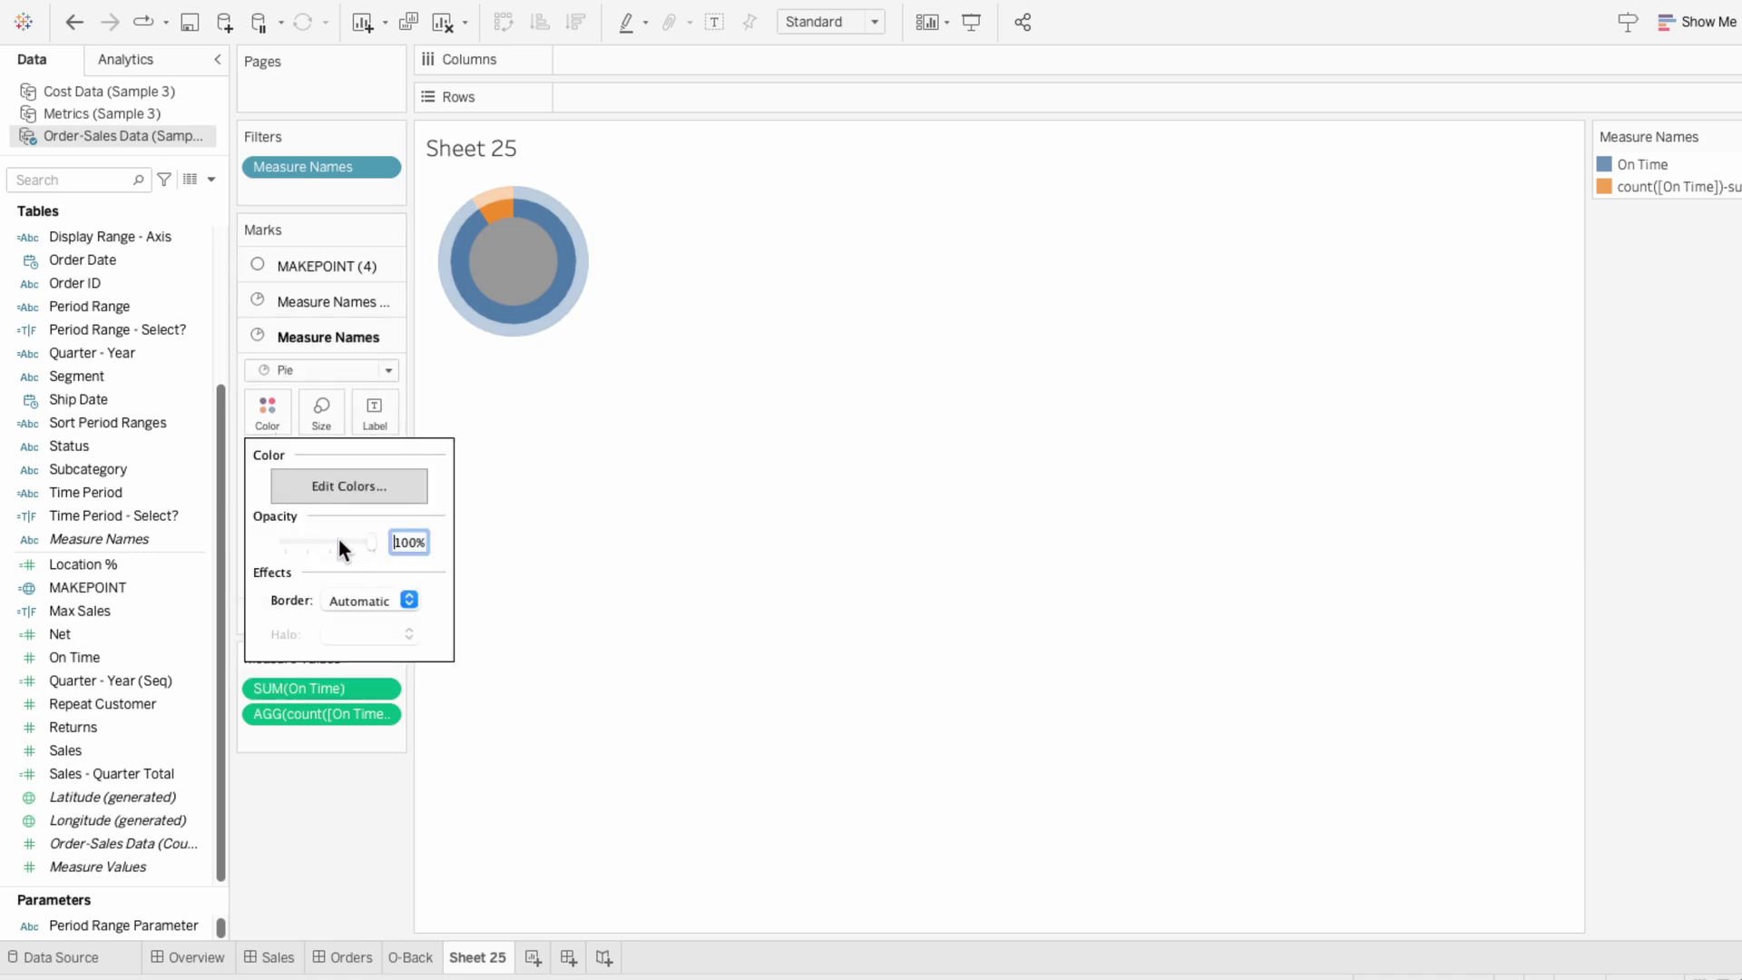
{"action": "left_click_drag", "start_coordinate": [334, 537], "coordinate": [319, 535]}
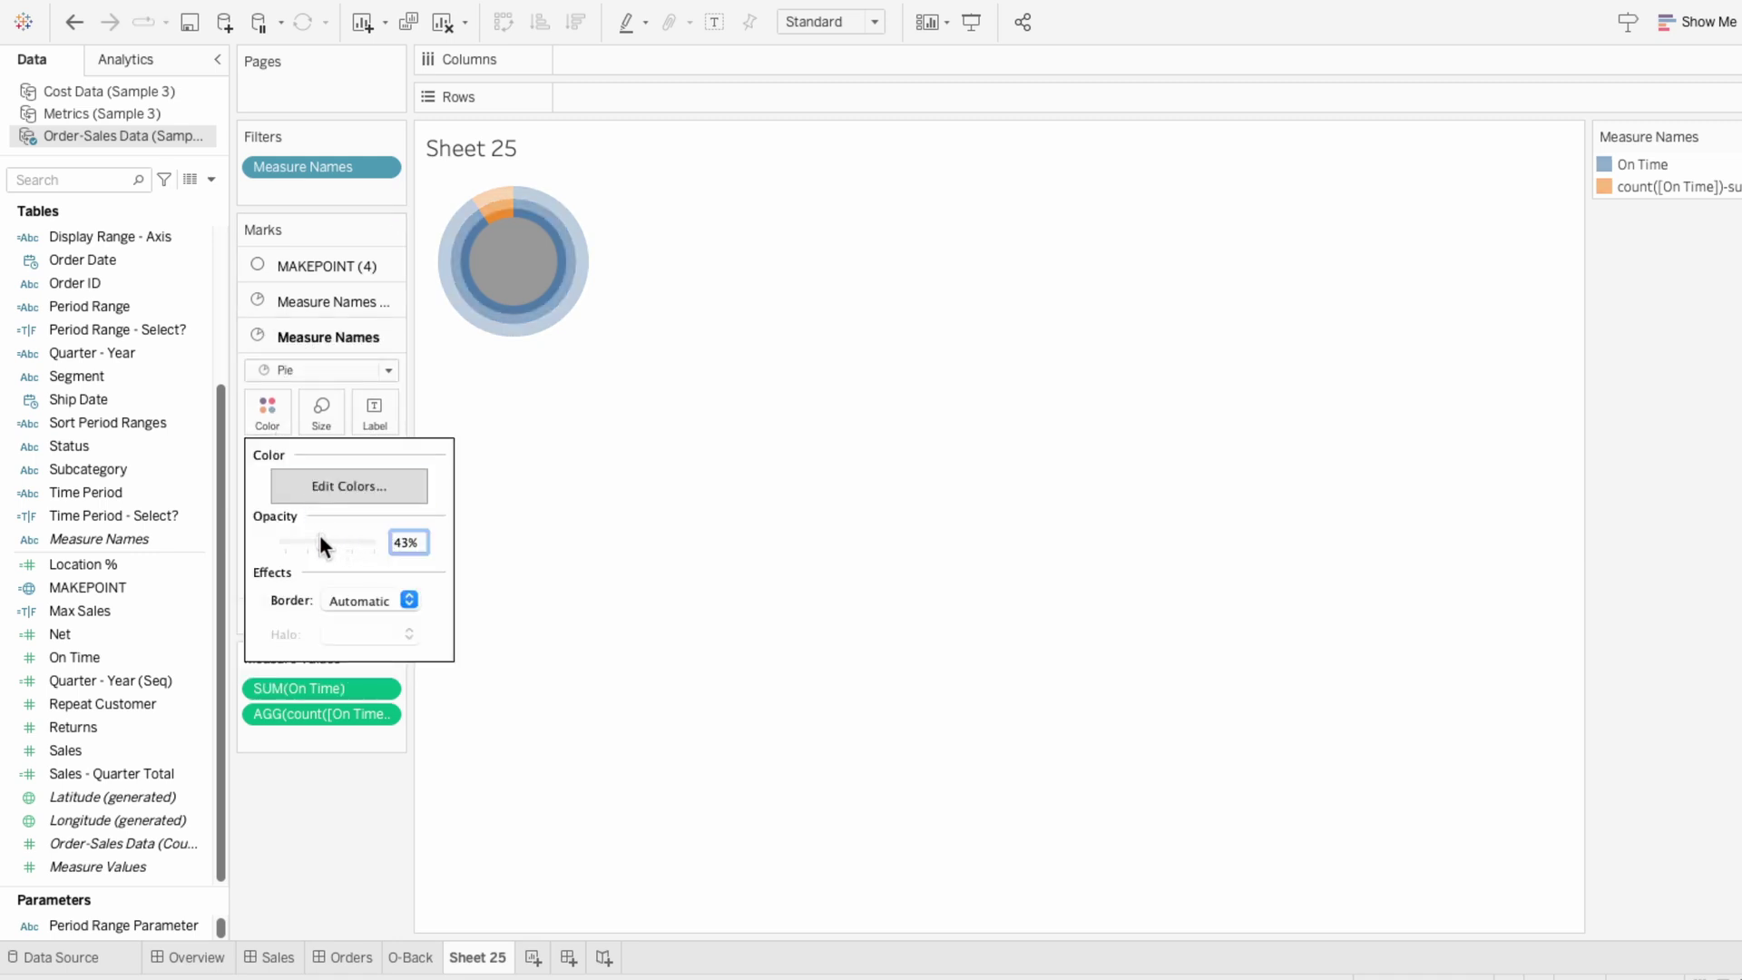
{"action": "left_click", "coordinate": [482, 561]}
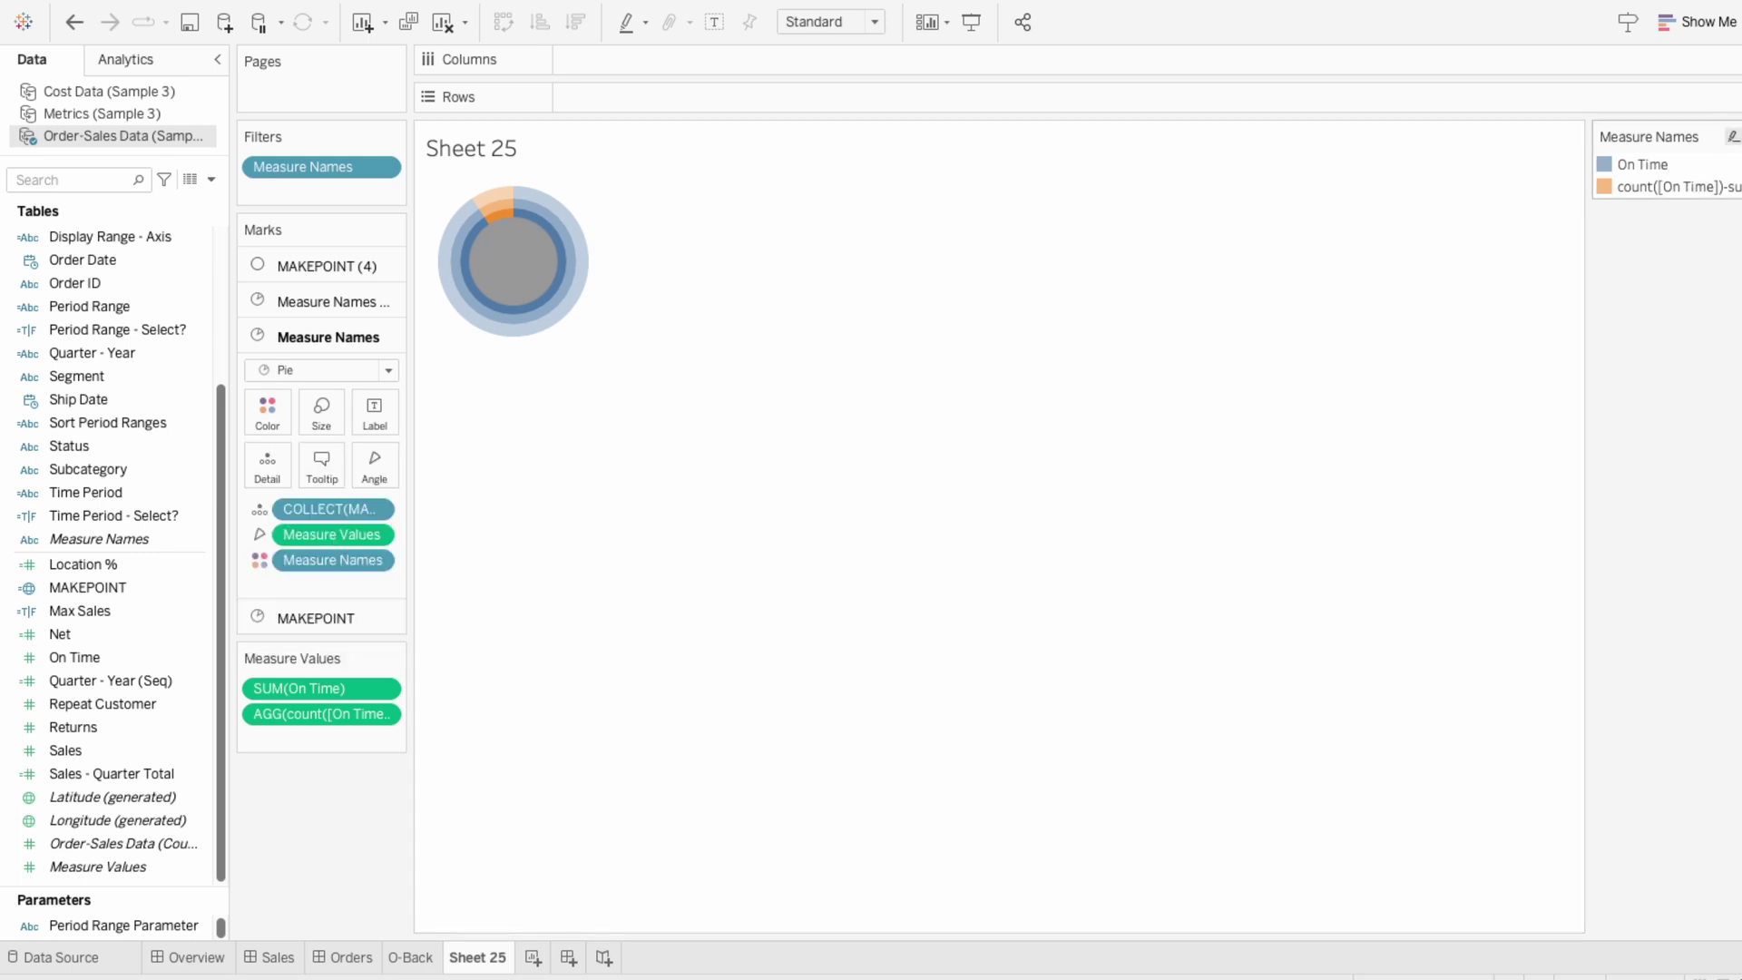
- Edit Measure Names colours: count-minus-sum grey and On Time green
{"action": "left_click", "coordinate": [1731, 136]}
{"action": "left_click", "coordinate": [1720, 160]}
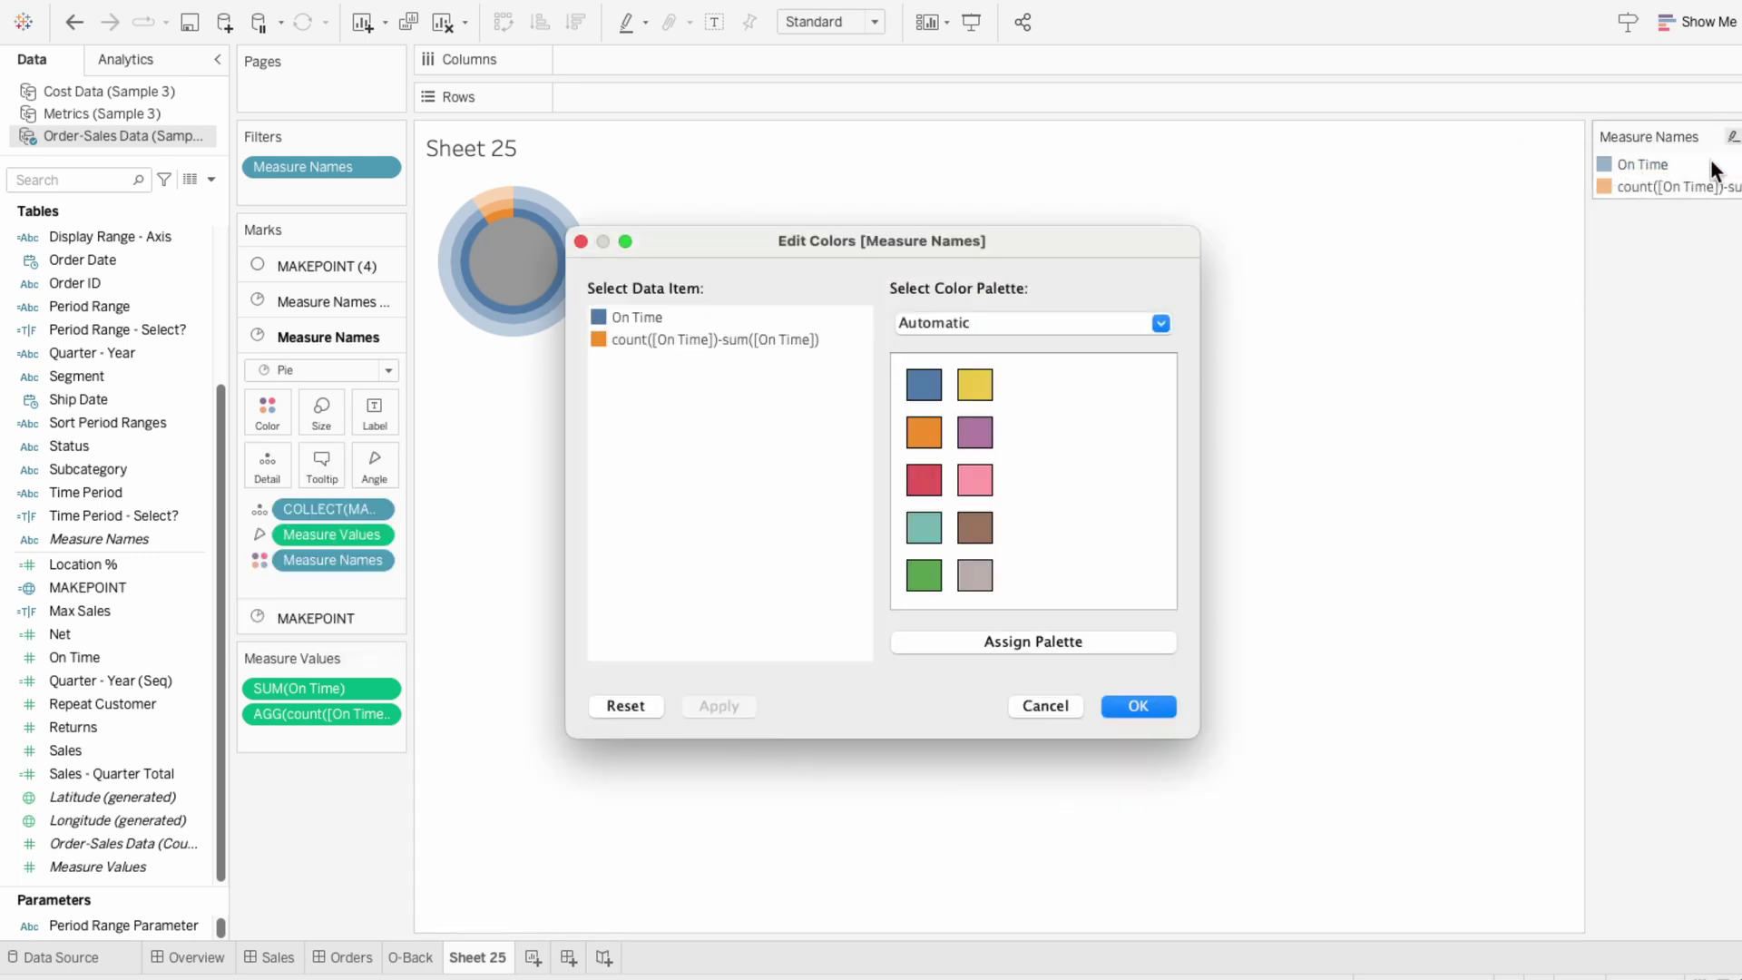
{"action": "left_click", "coordinate": [595, 344]}
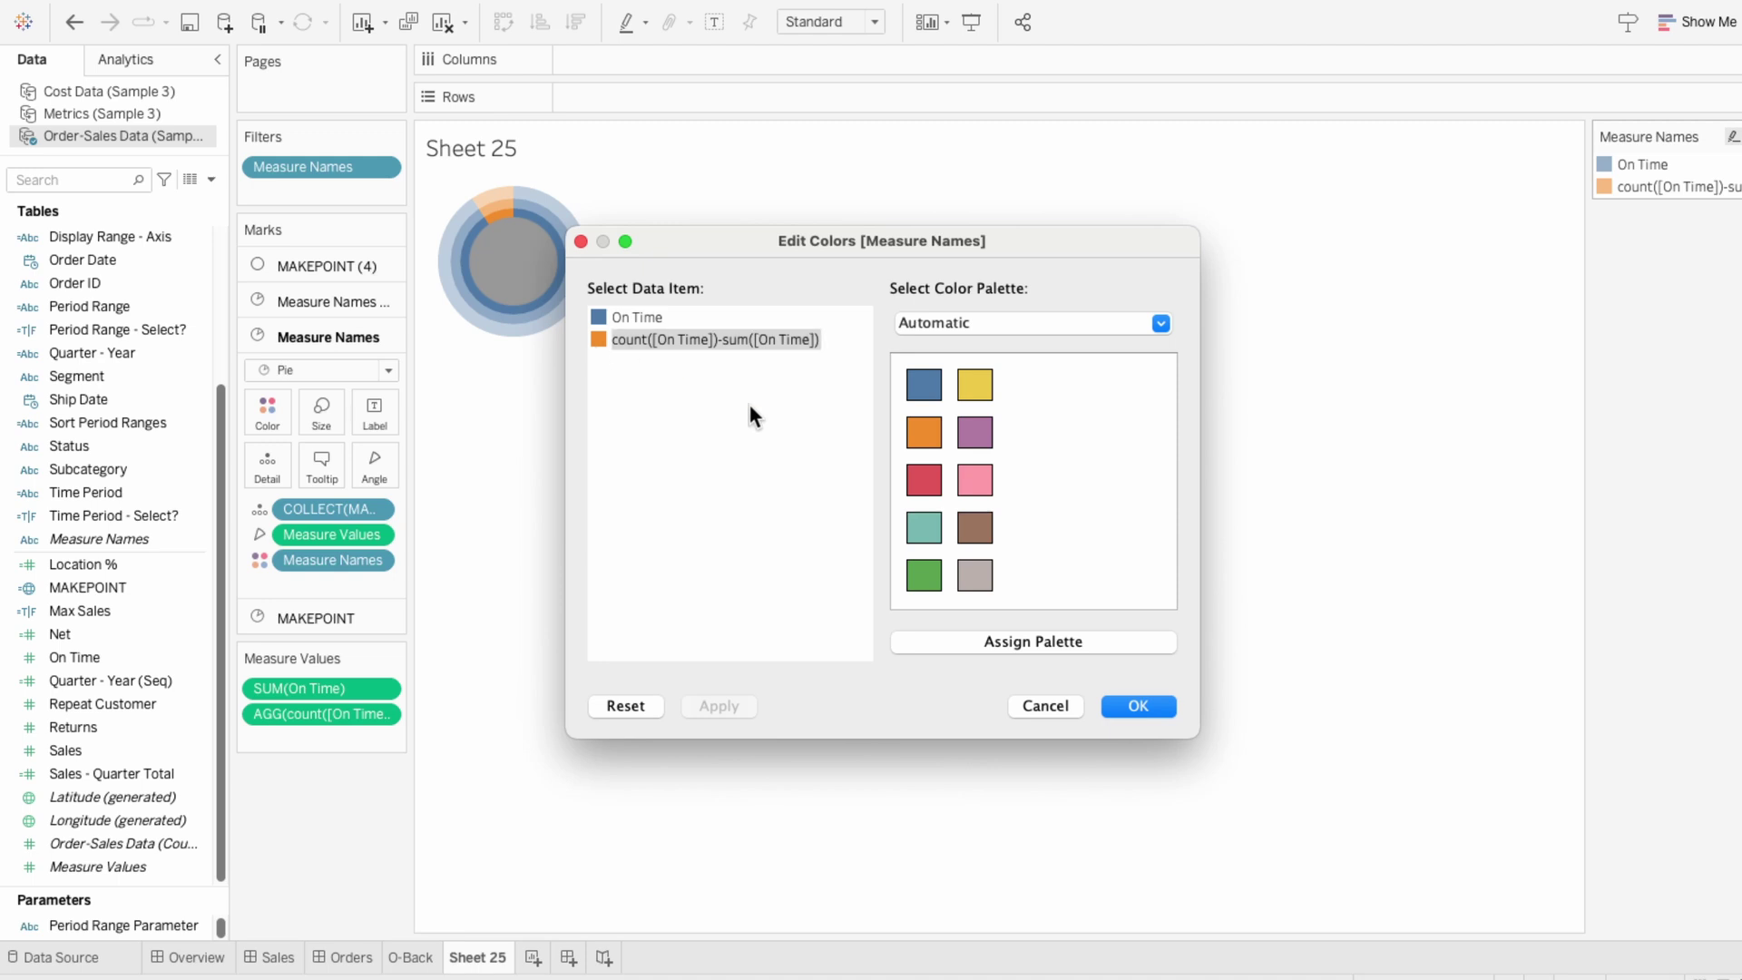
{"action": "left_click", "coordinate": [974, 577]}
{"action": "left_click", "coordinate": [722, 706]}
{"action": "left_click", "coordinate": [625, 319]}
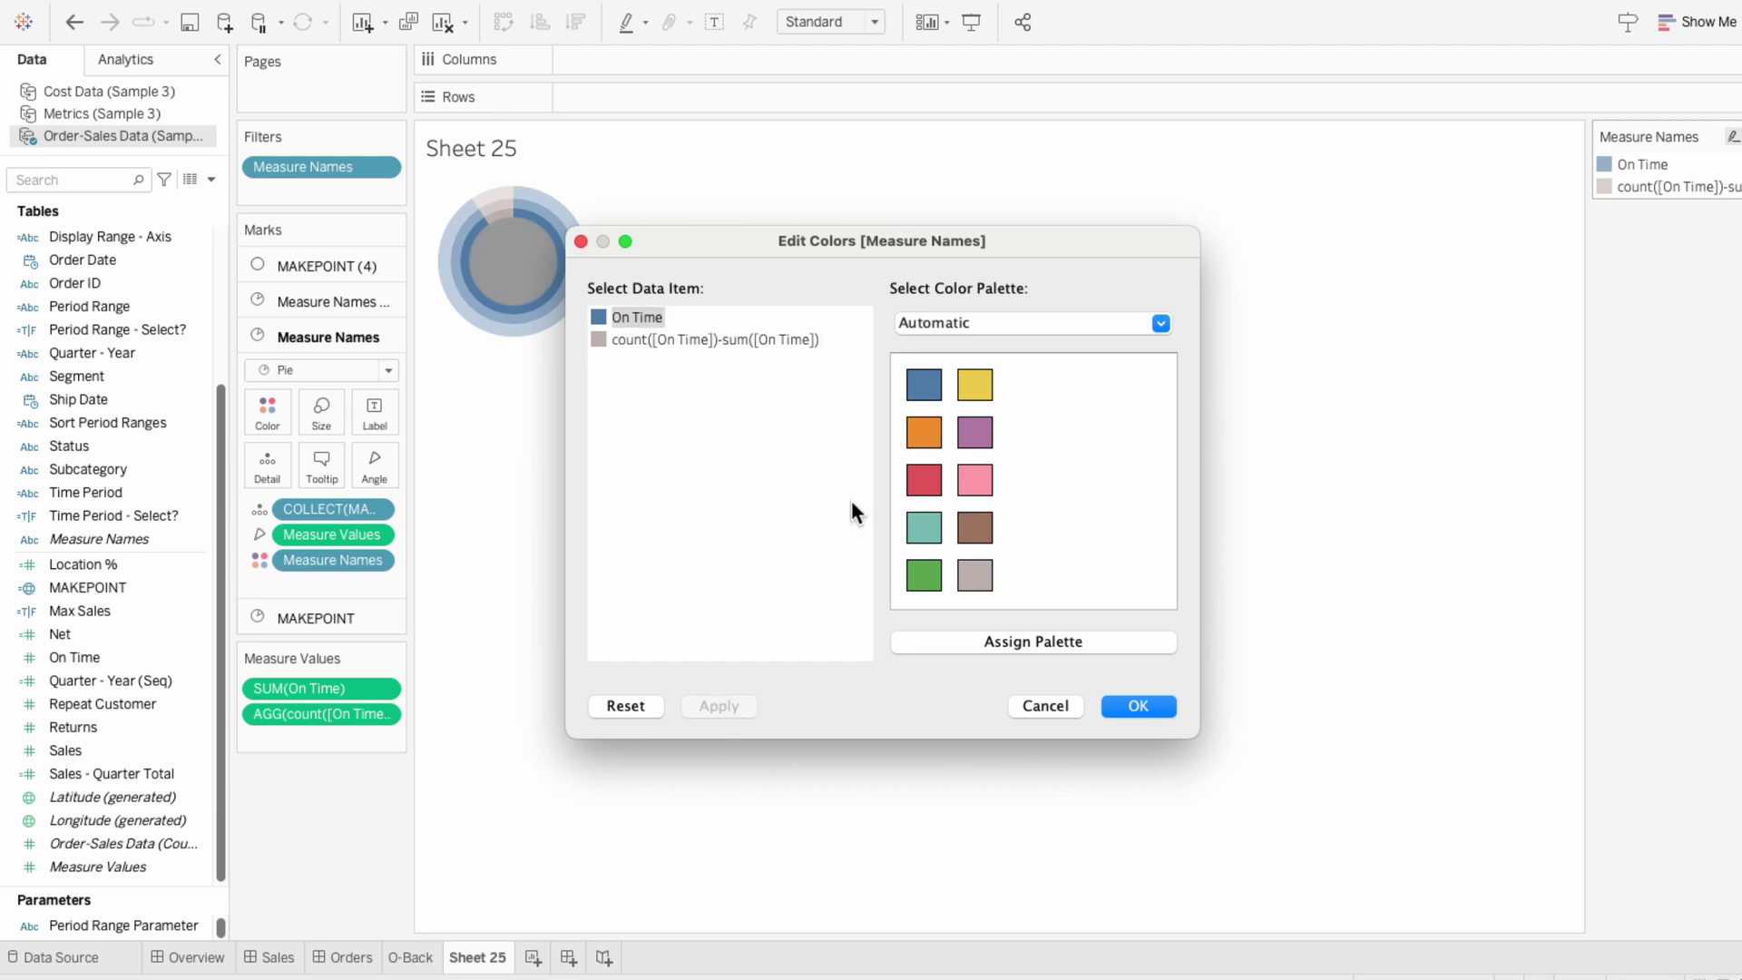
{"action": "left_click", "coordinate": [935, 584]}
{"action": "left_click", "coordinate": [1120, 706]}
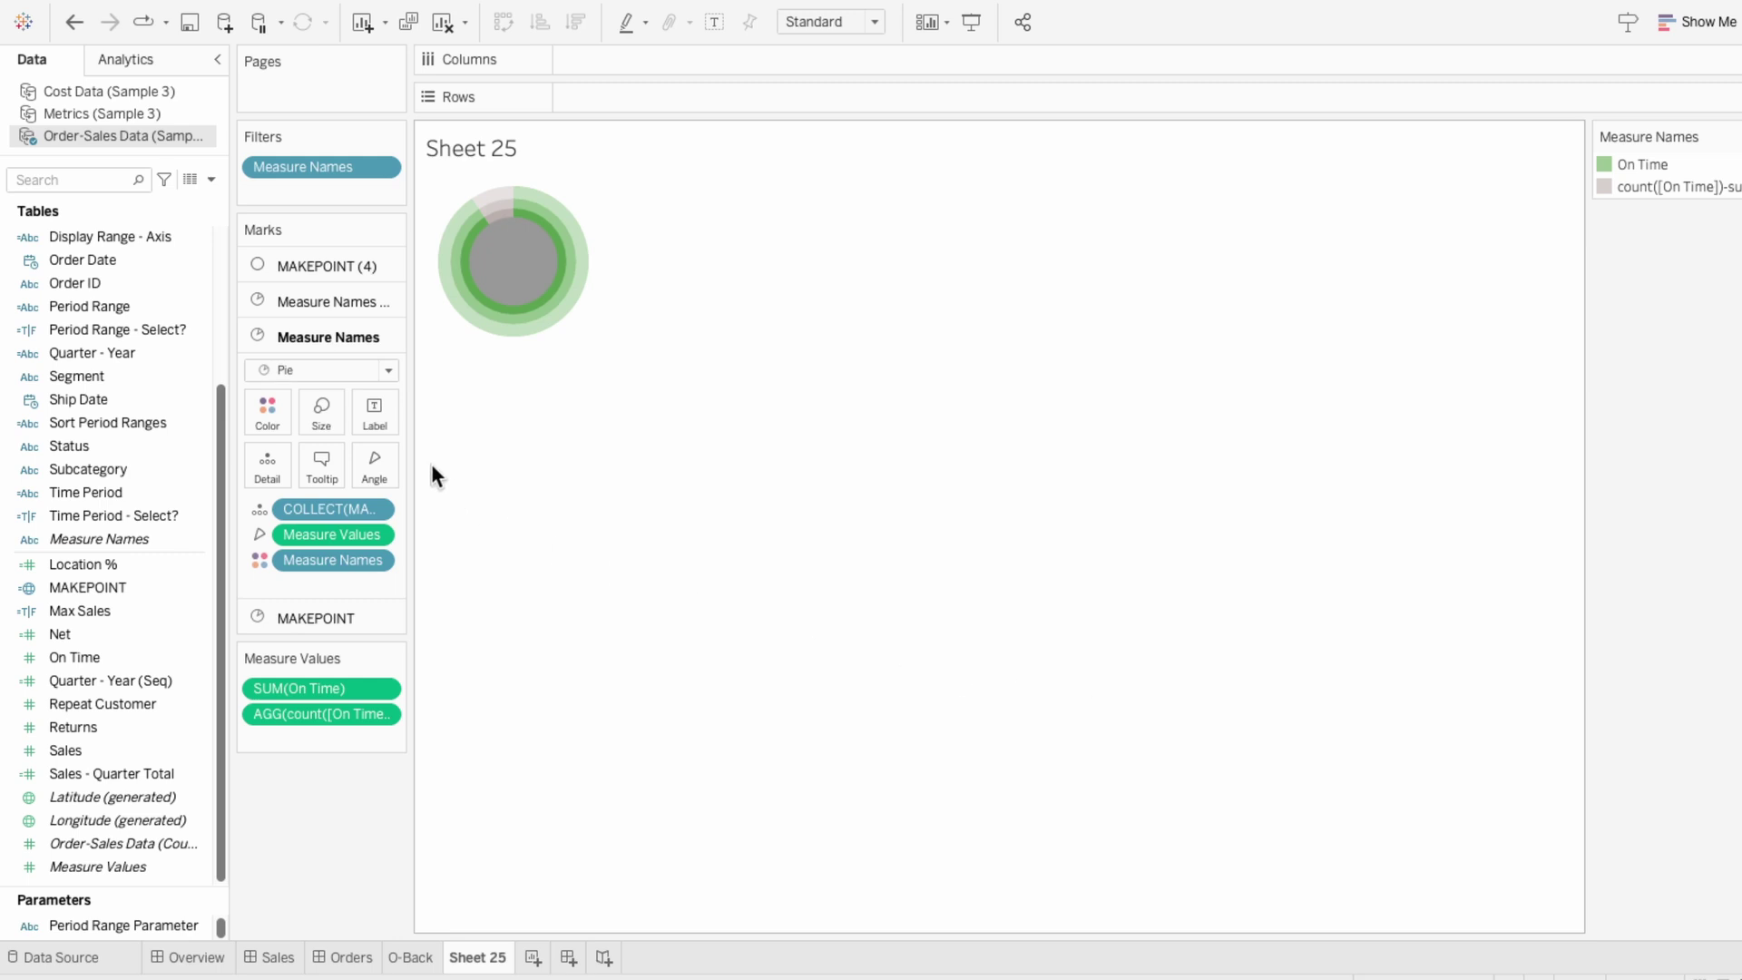
- Colour the MAKEPOINT (4) centre circle white
{"action": "left_click", "coordinate": [308, 271]}
{"action": "left_click", "coordinate": [276, 332]}
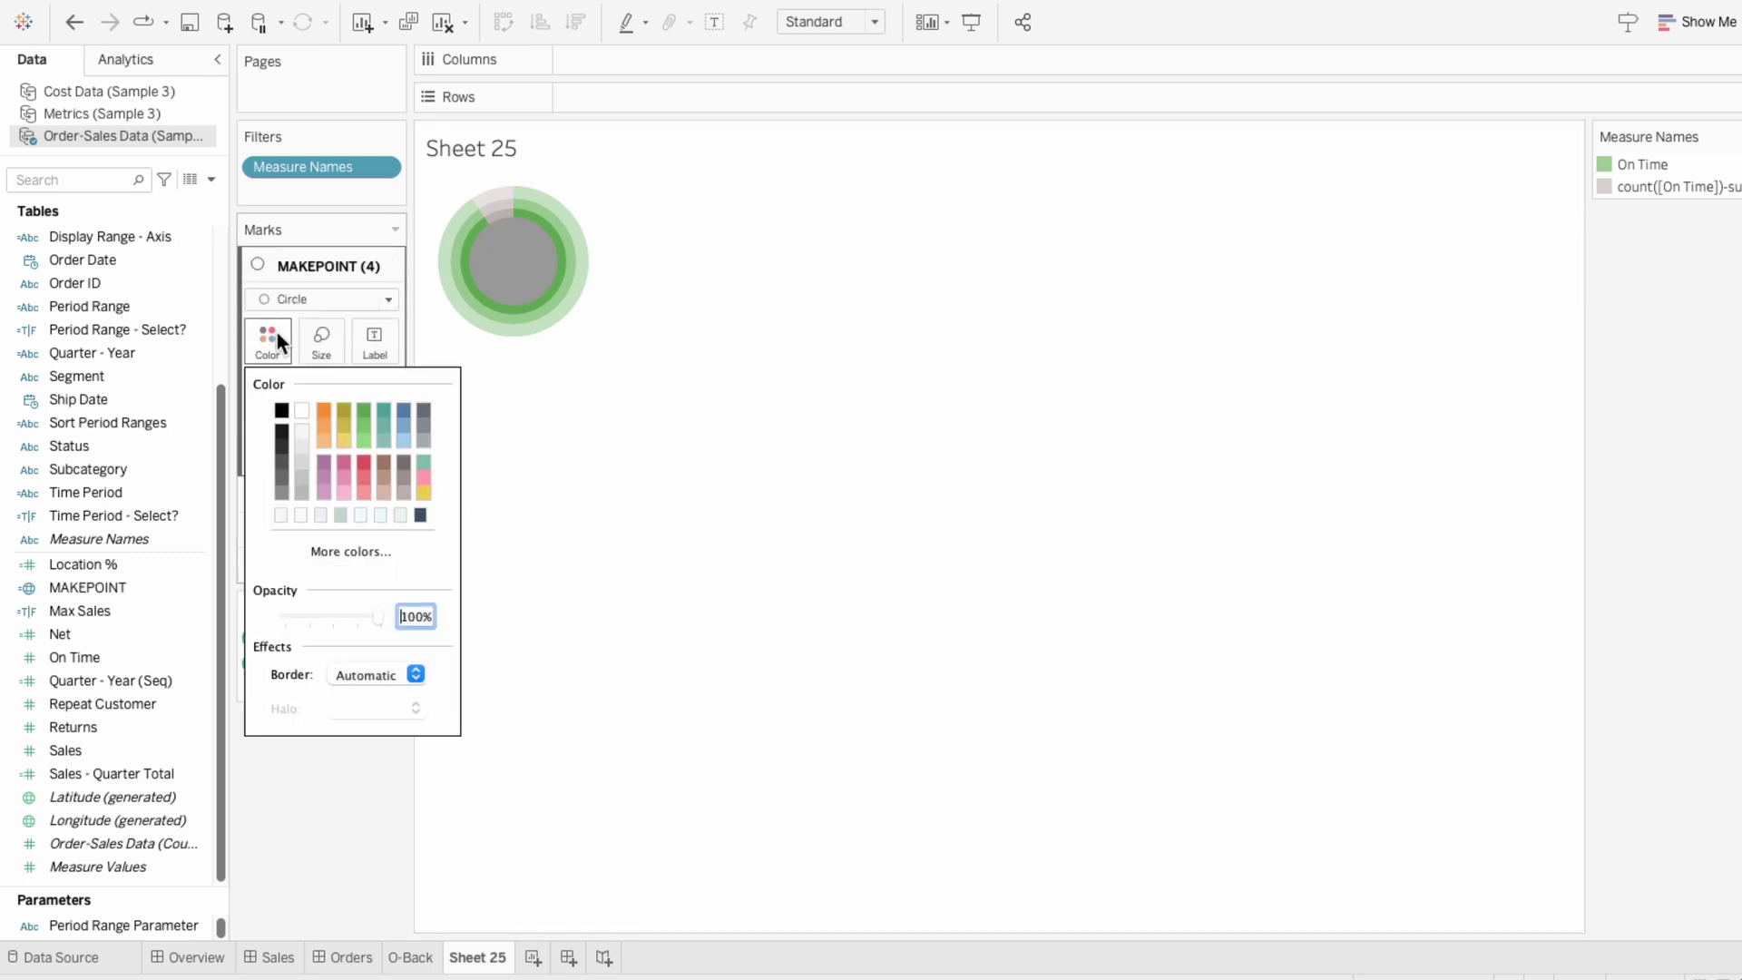
{"action": "left_click", "coordinate": [302, 415]}
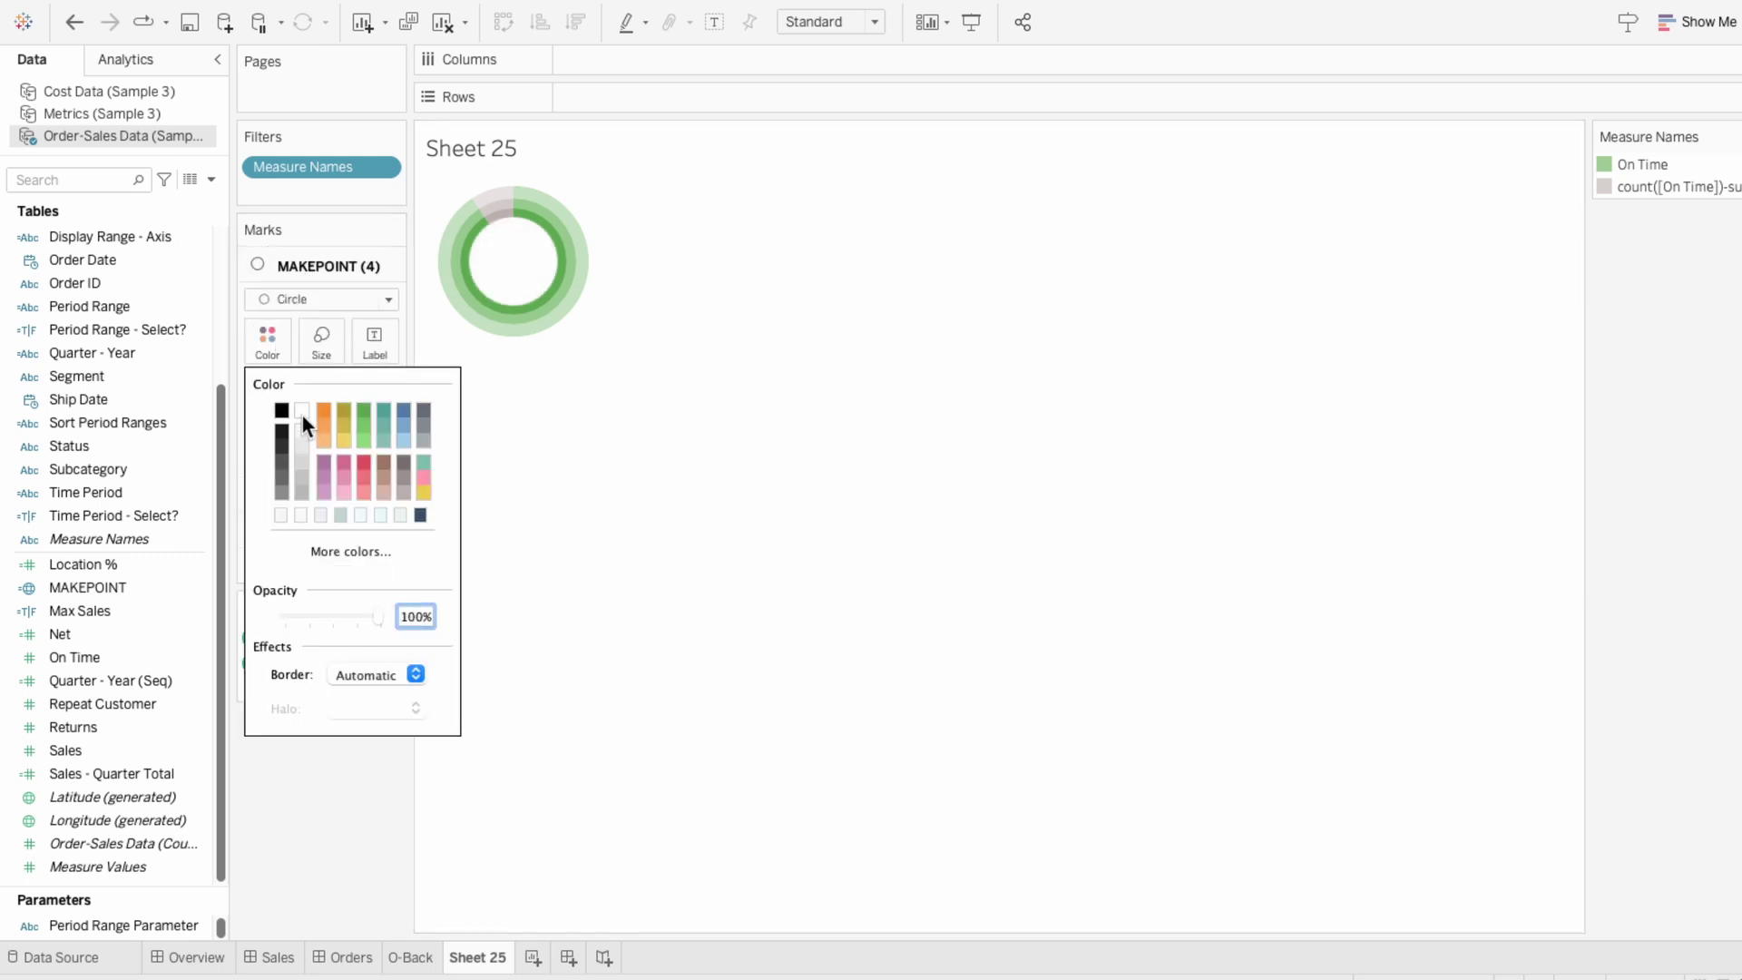
{"action": "left_click", "coordinate": [535, 467]}
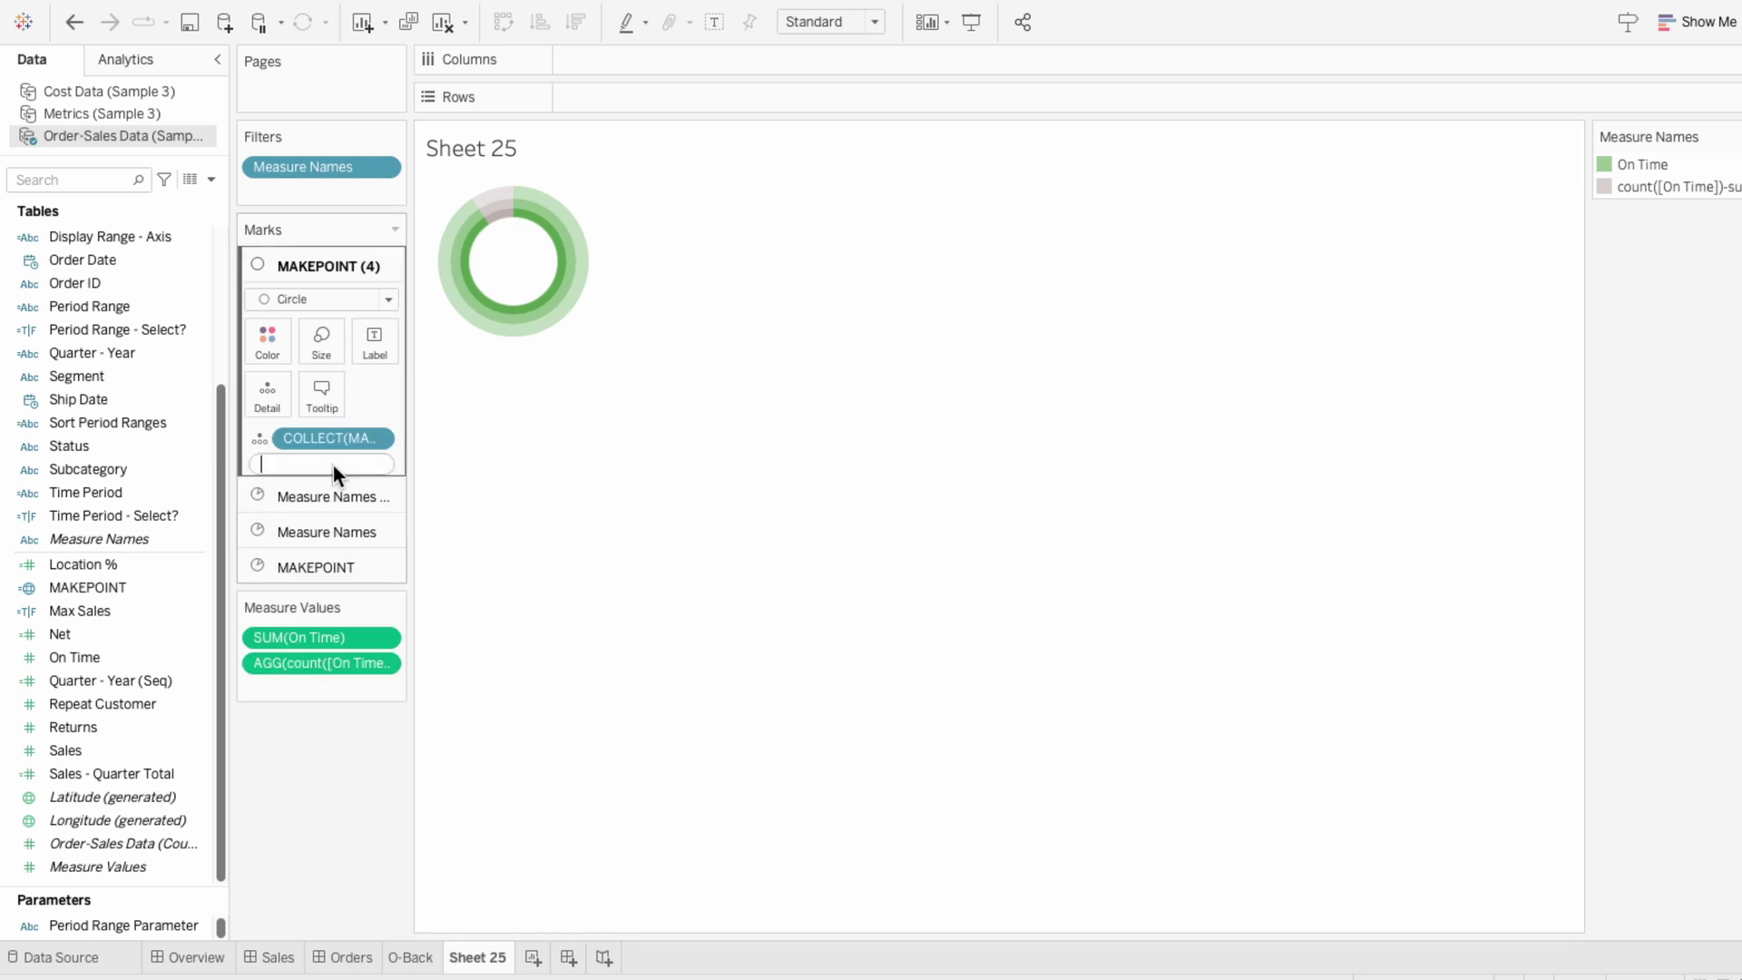
- Add an inline sum([On Time])/count([On Time]) ratio measure to the centre layer
{"action": "type", "text": "sum(on t"}
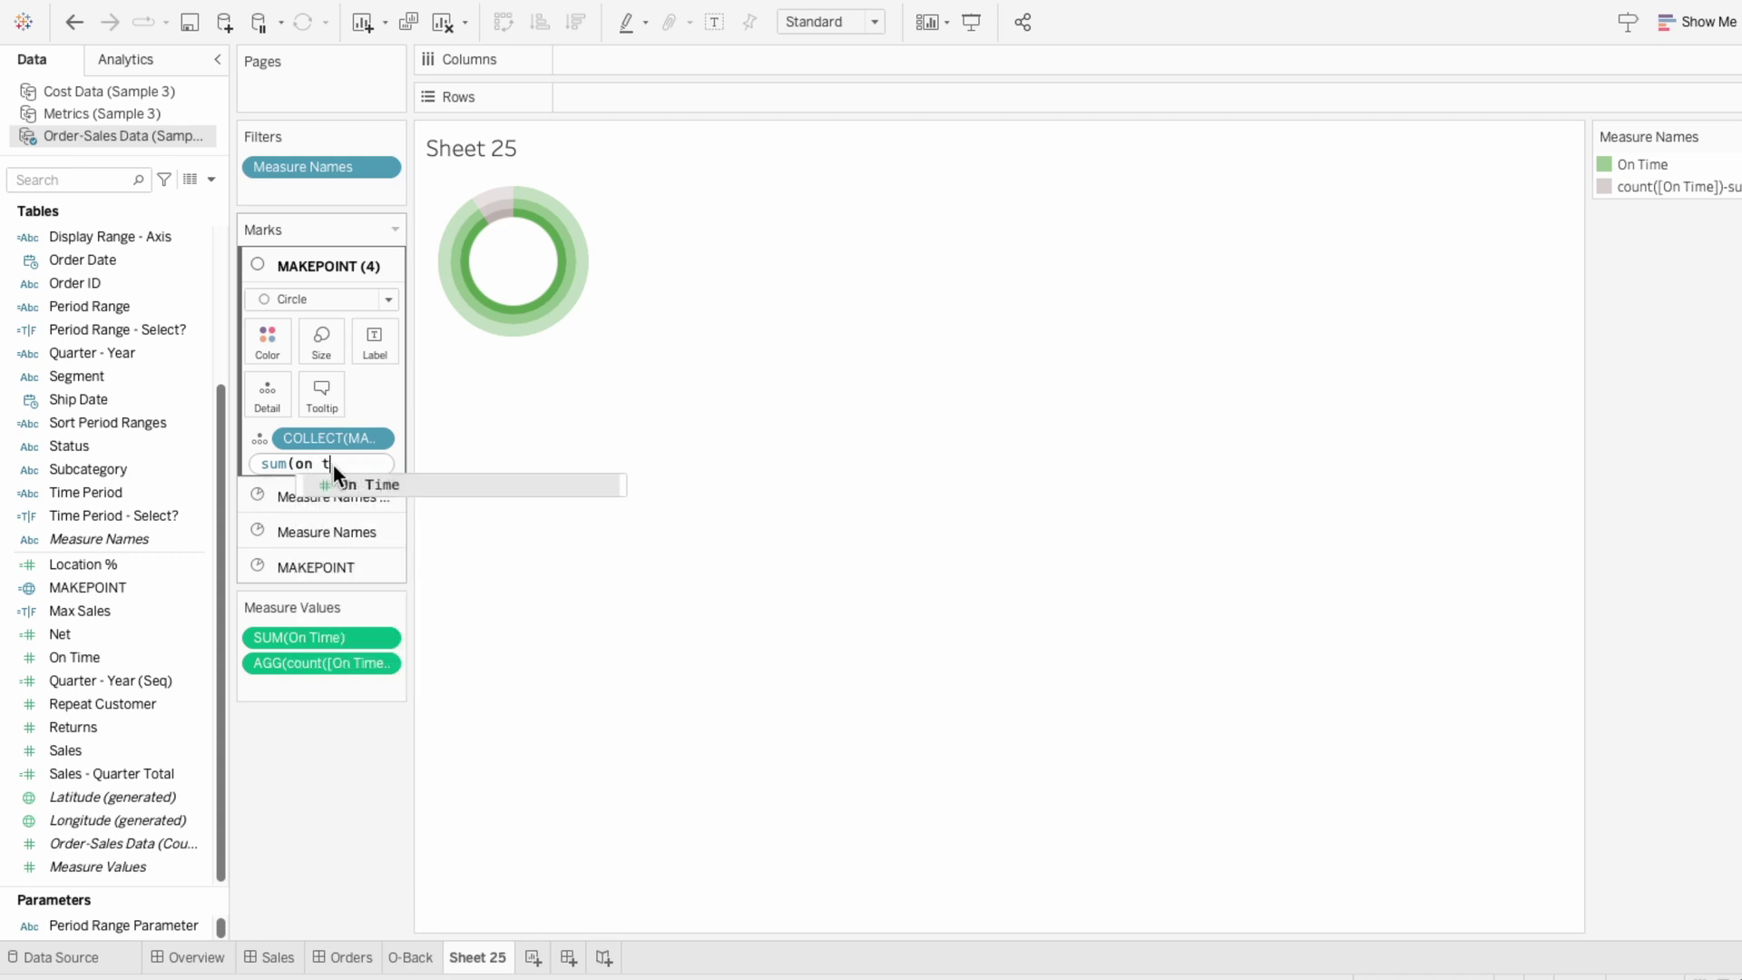
{"action": "key", "text": "Return"}
{"action": "type", "text": ")/count(on "}
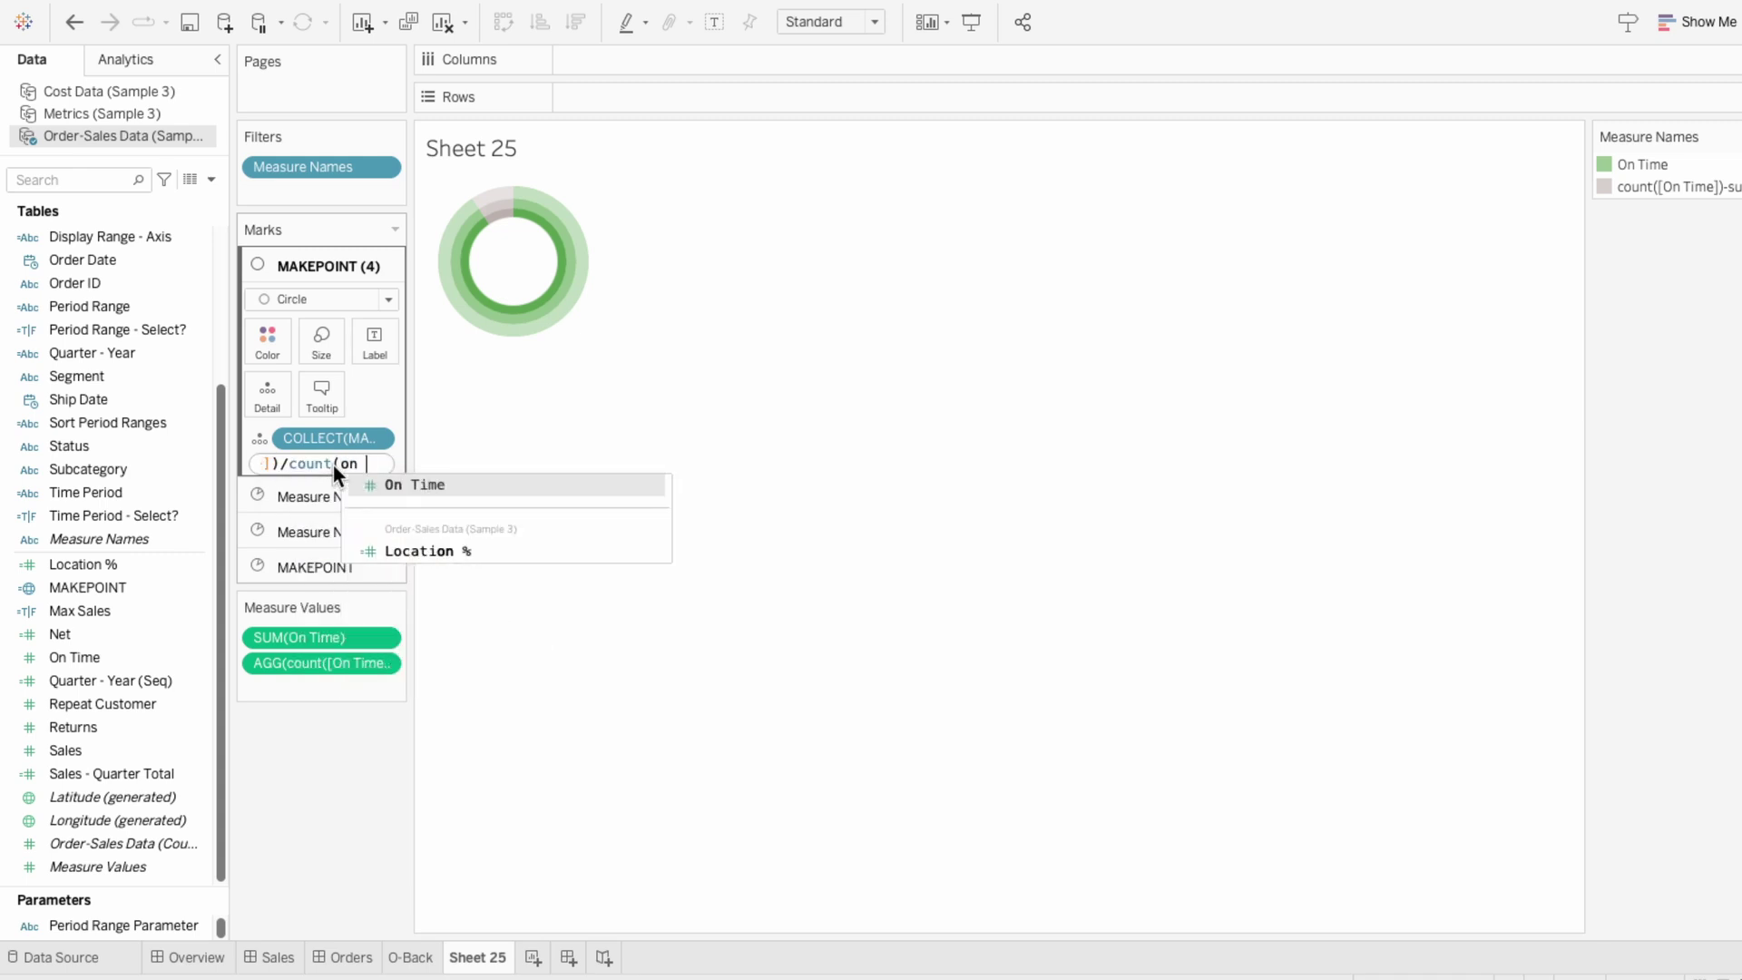
{"action": "type", "text": "t"}
{"action": "key", "text": "Return"}
{"action": "type", "text": ")"}
{"action": "key", "text": "Return"}
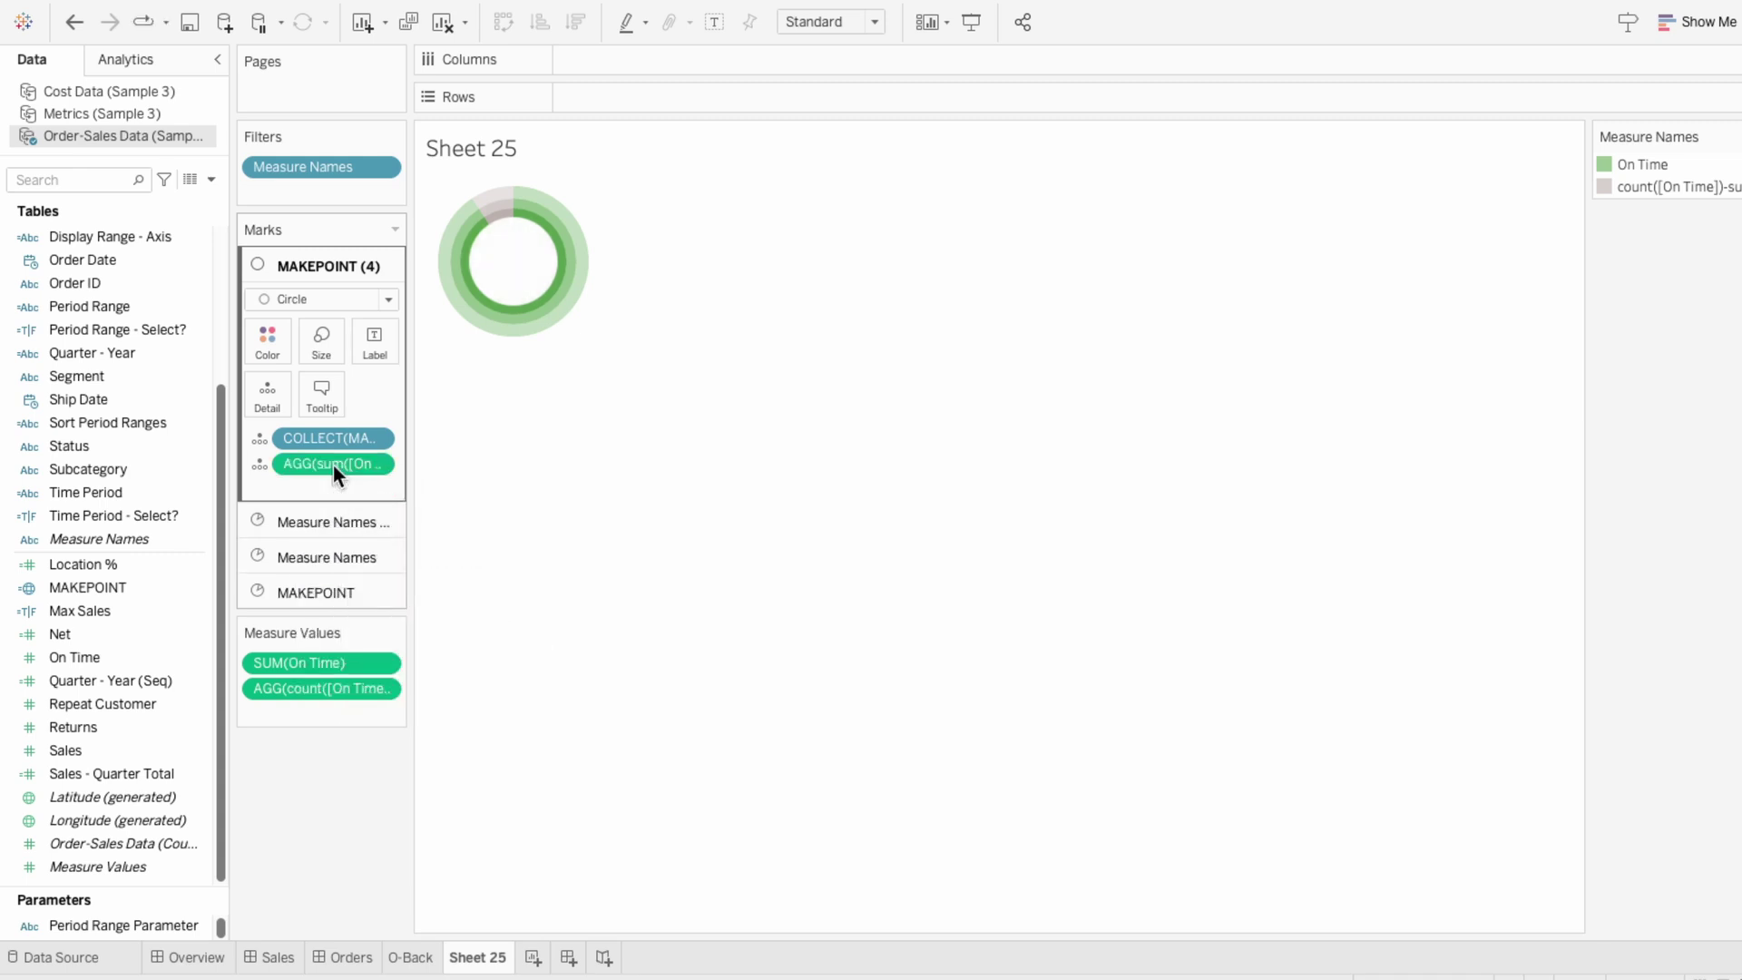
- Show the ratio as a label formatted as a percentage with 0 decimals
{"action": "left_click", "coordinate": [260, 462]}
{"action": "left_click", "coordinate": [284, 509]}
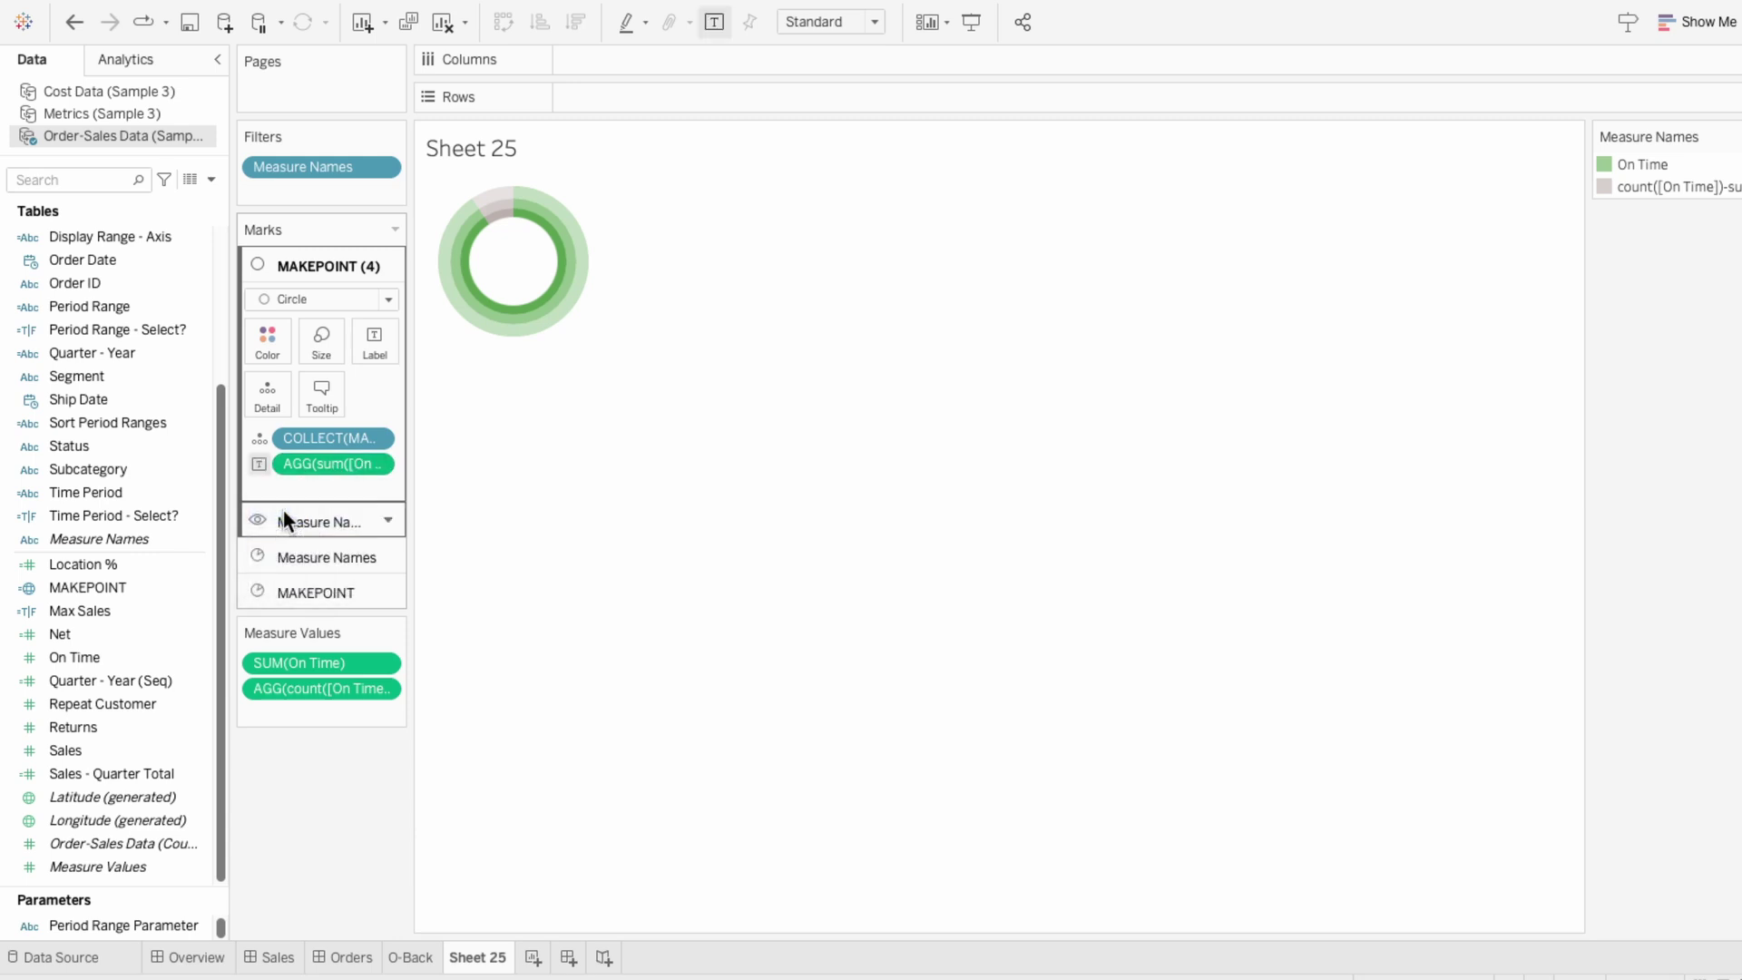
{"action": "right_click", "coordinate": [302, 461]}
{"action": "left_click", "coordinate": [319, 472]}
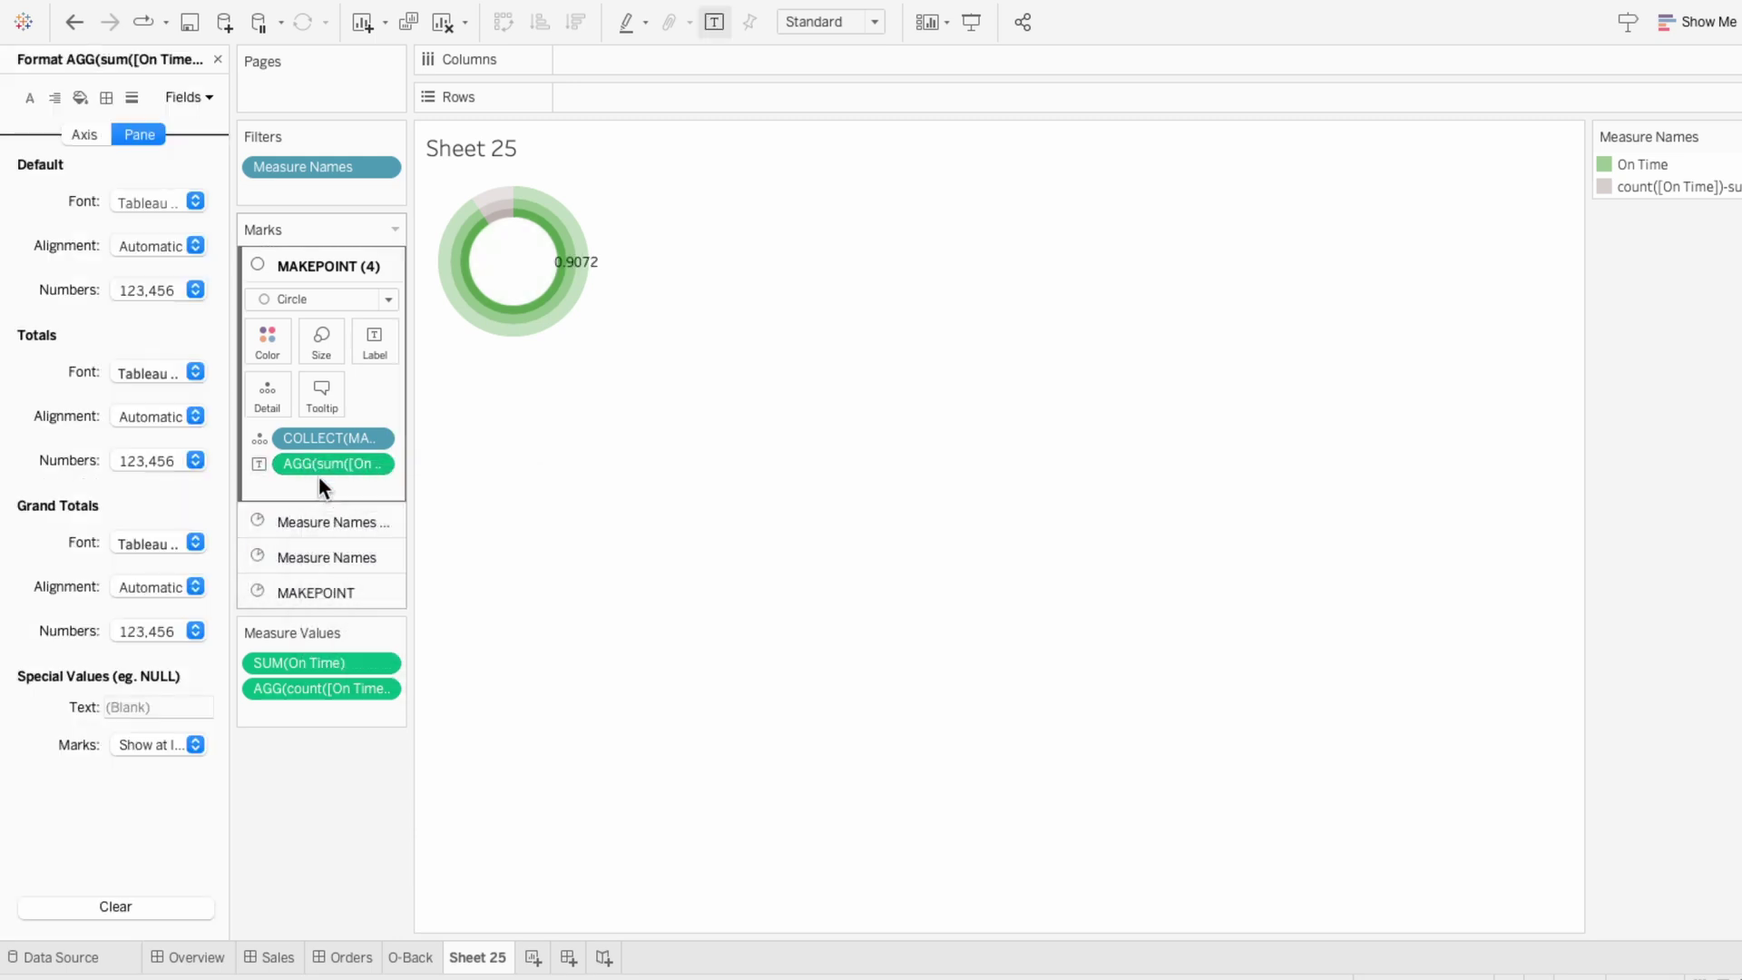
{"action": "left_click", "coordinate": [136, 291]}
{"action": "left_click", "coordinate": [156, 442]}
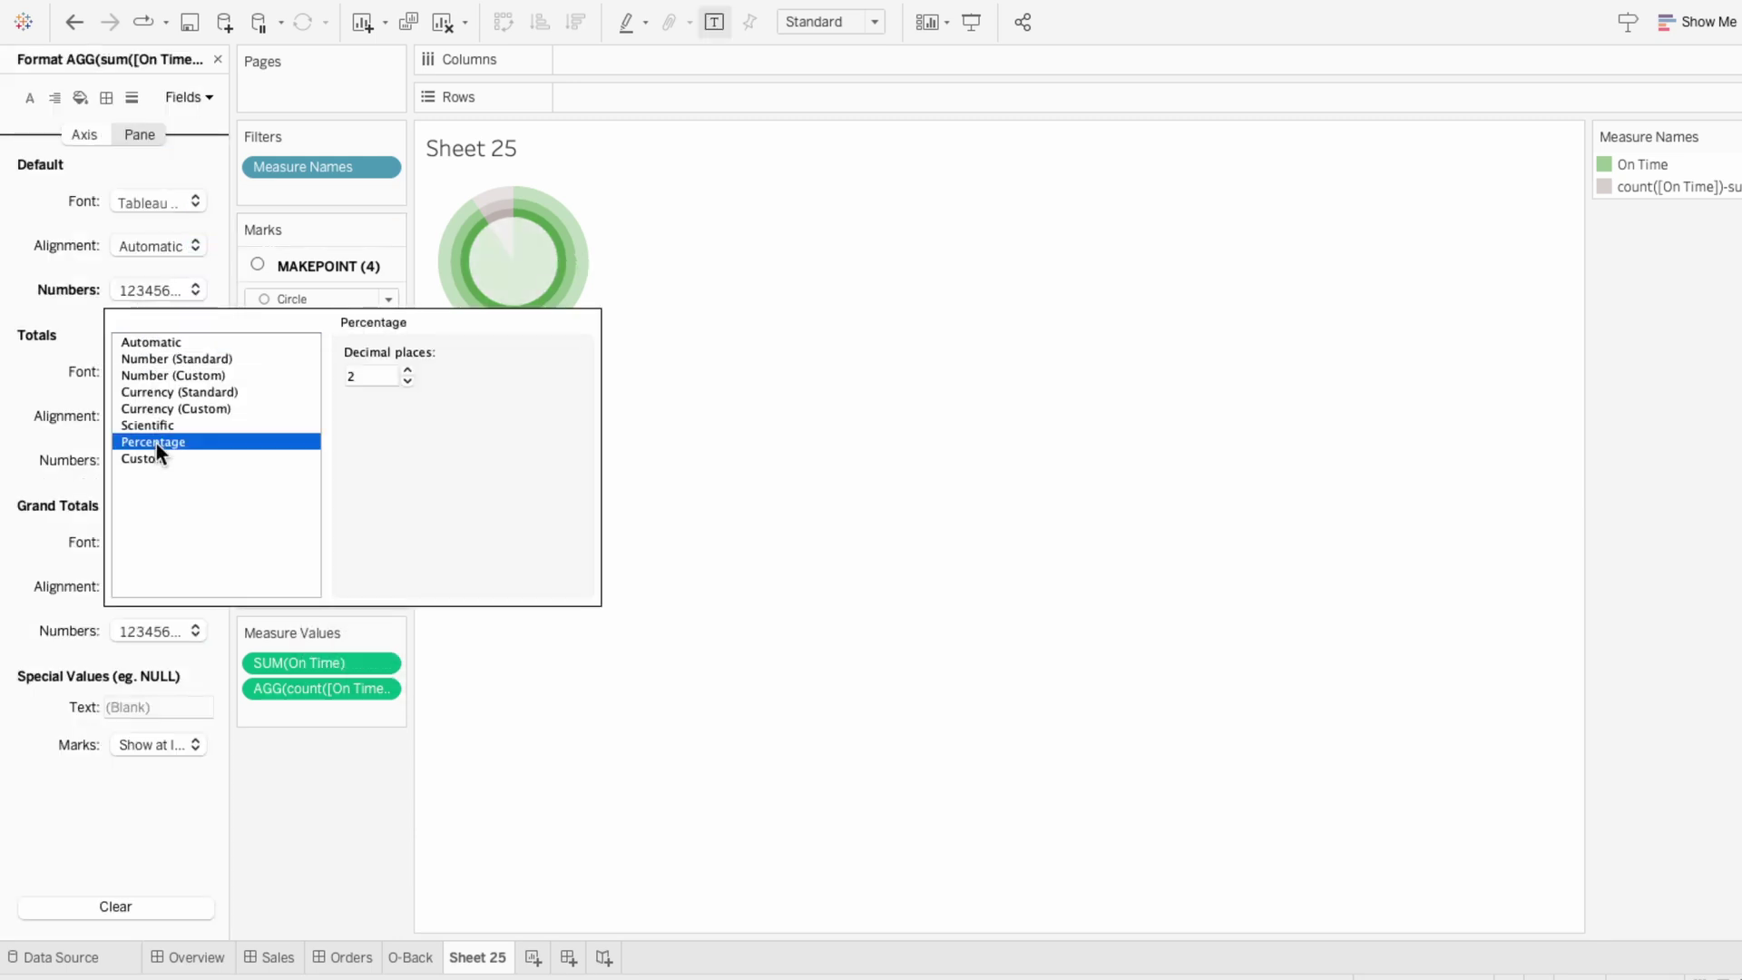
{"action": "left_click", "coordinate": [407, 380]}
{"action": "left_click", "coordinate": [407, 380]}
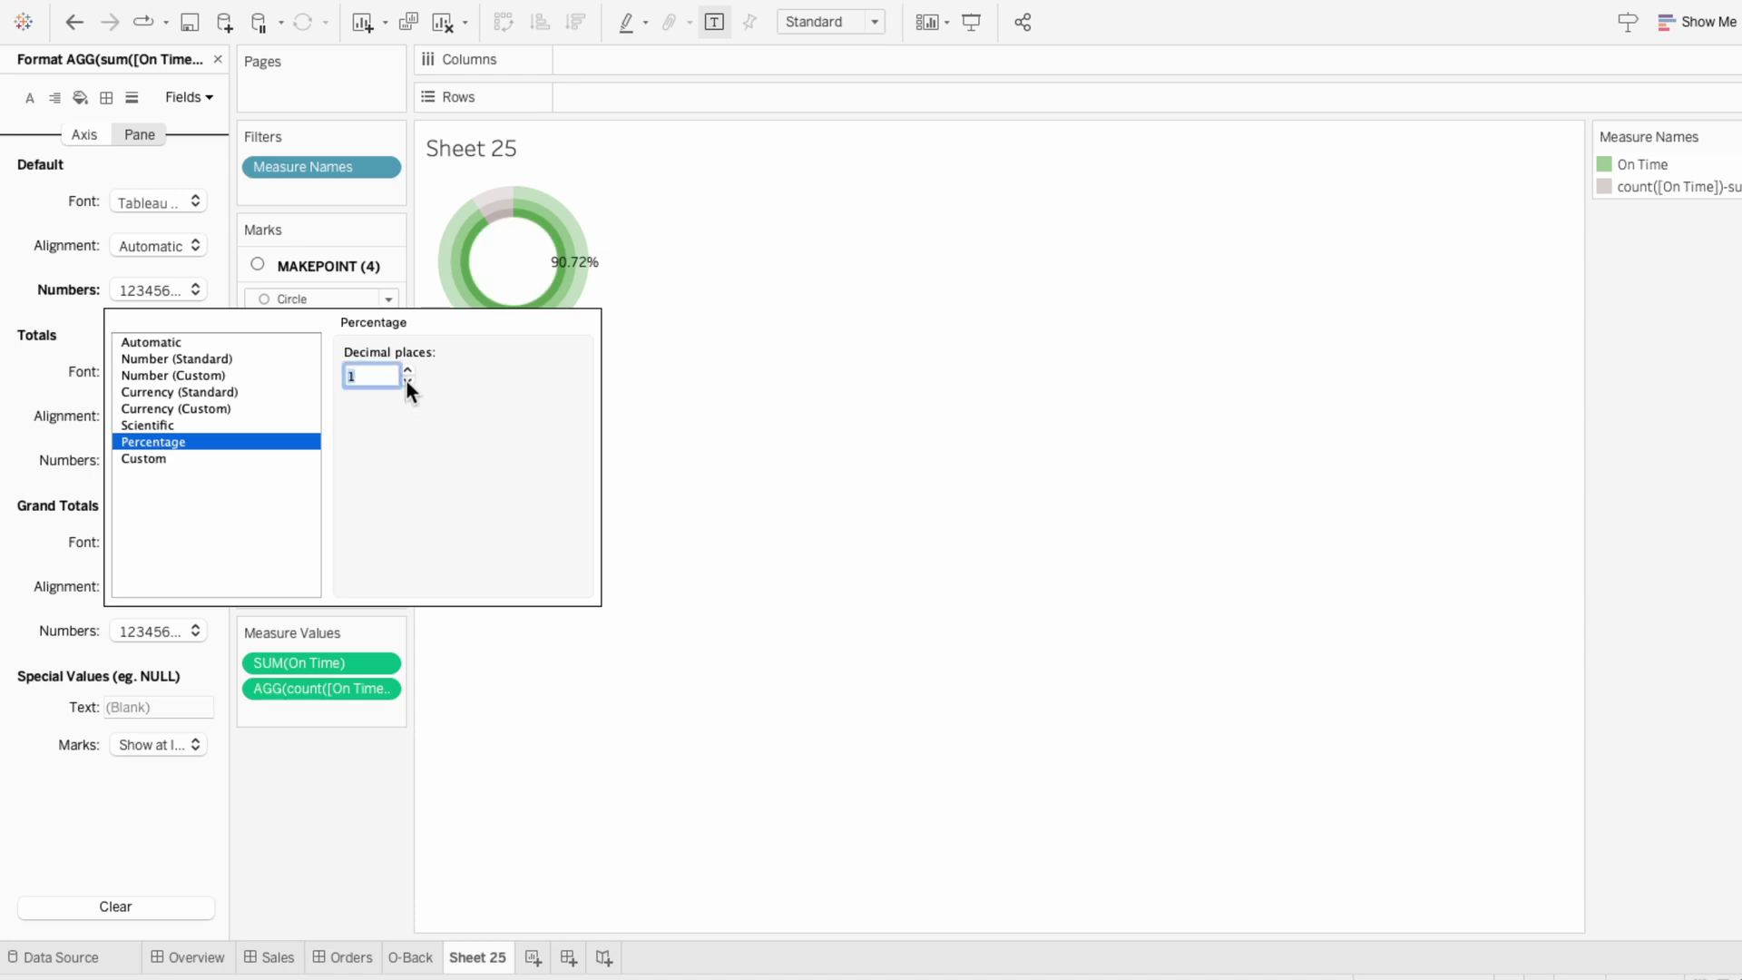
{"action": "left_click", "coordinate": [654, 454]}
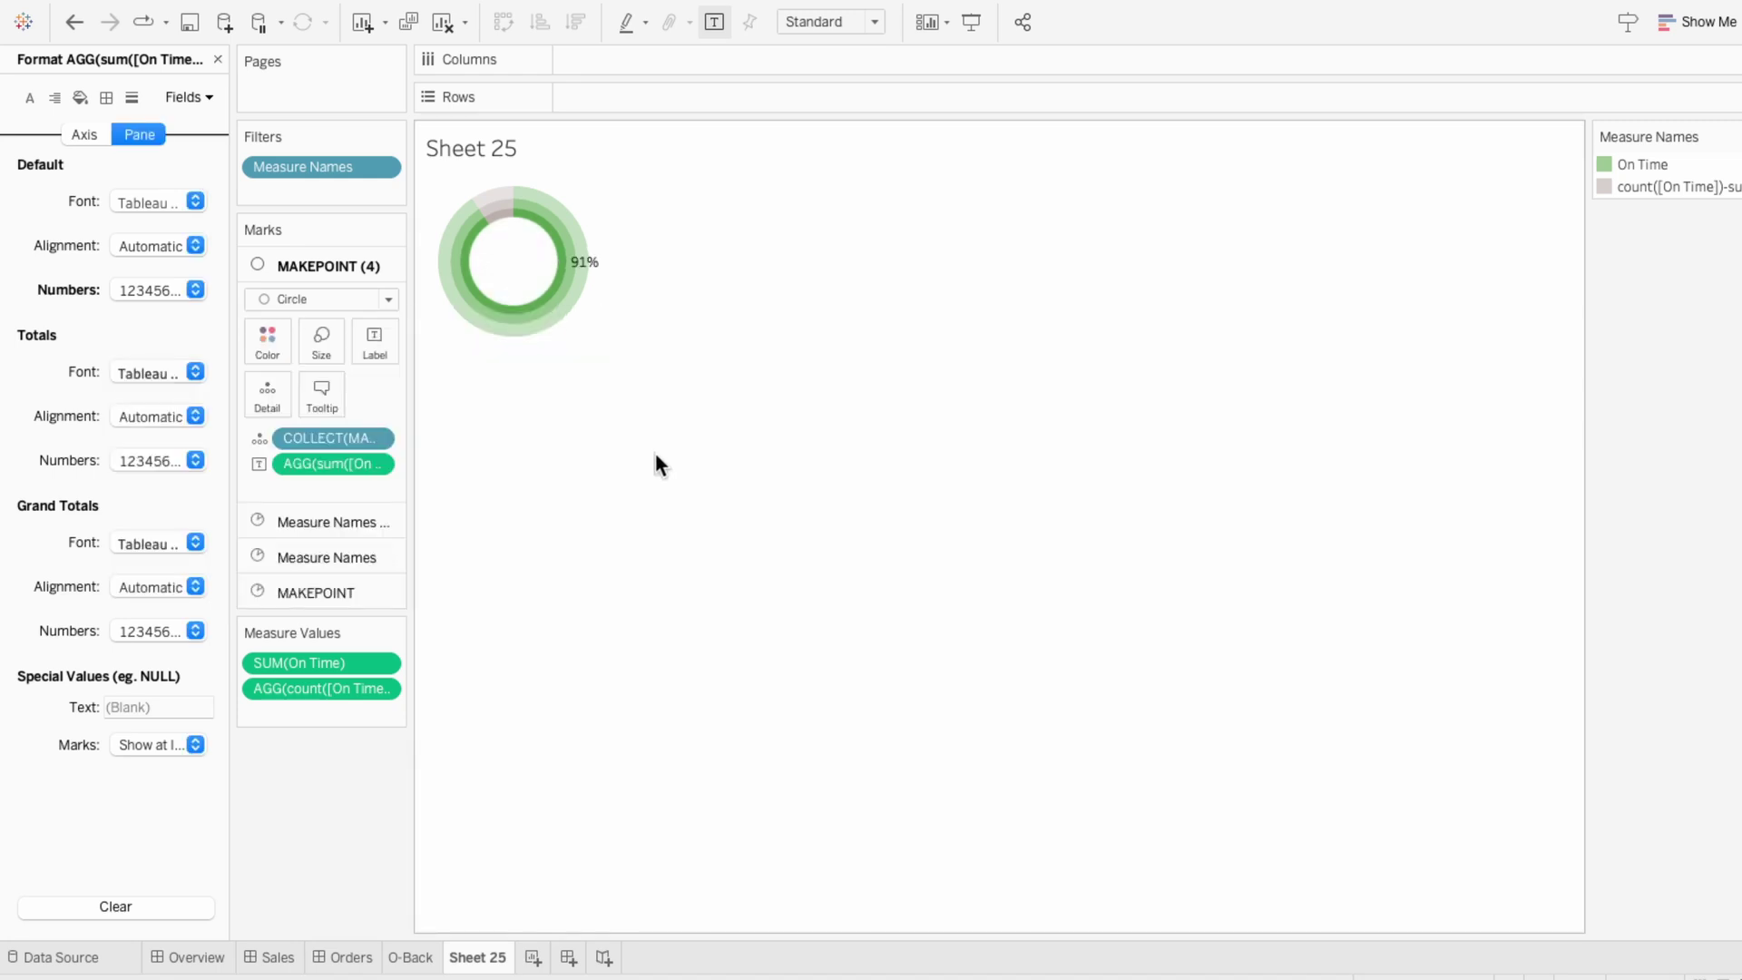
- Align the label to the middle centre of the donut
{"action": "left_click", "coordinate": [385, 350]}
{"action": "left_click", "coordinate": [485, 524]}
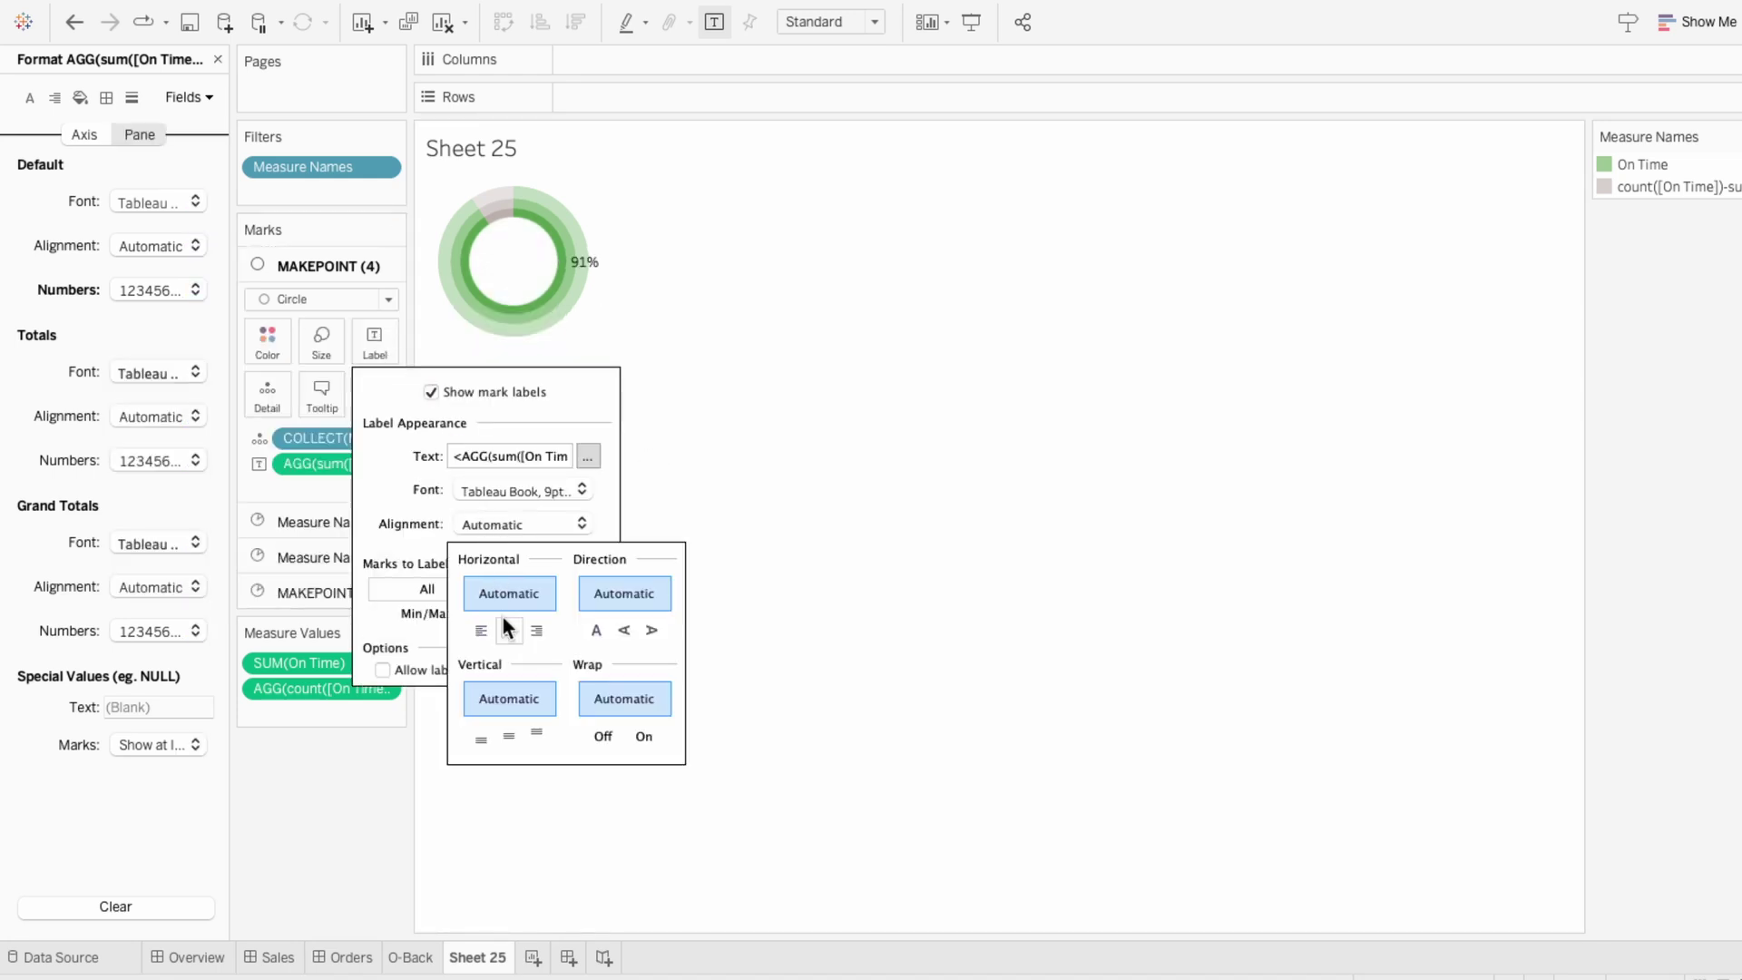
{"action": "left_click", "coordinate": [508, 630]}
{"action": "left_click", "coordinate": [506, 737]}
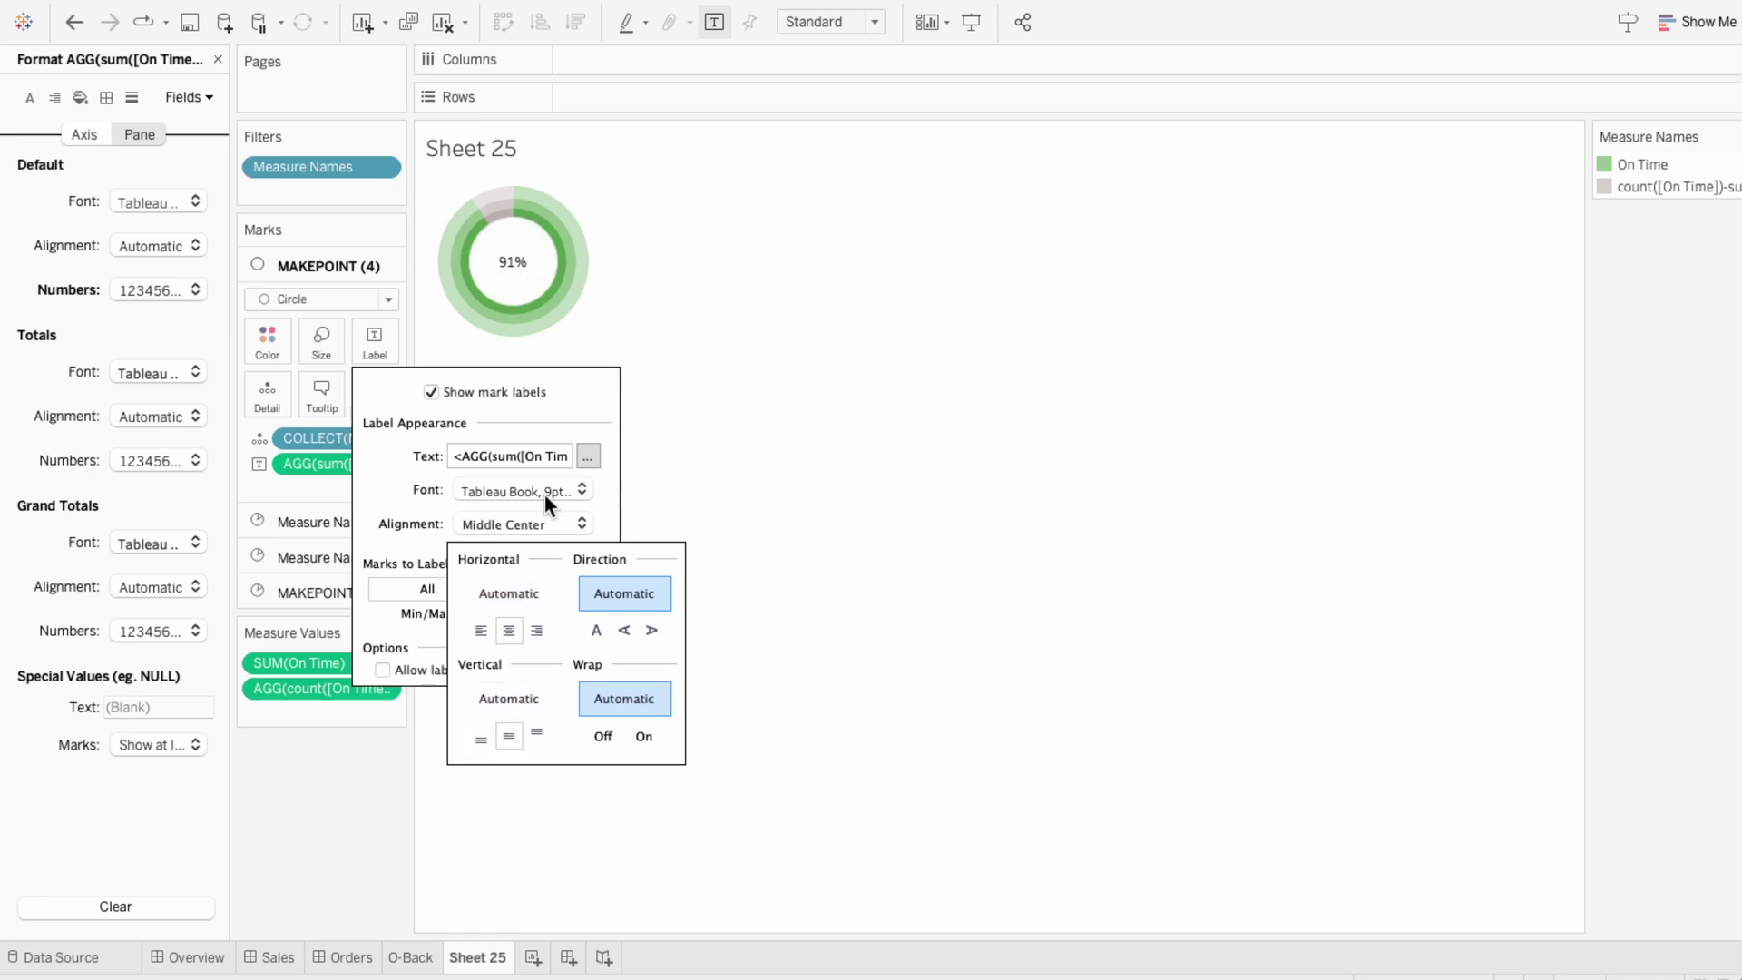
- Set the label text to Tableau Regular, size 11
{"action": "left_click", "coordinate": [587, 456]}
{"action": "left_click_drag", "start_coordinate": [923, 378], "coordinate": [653, 376]}
{"action": "left_click", "coordinate": [713, 342]}
{"action": "left_click", "coordinate": [695, 381]}
{"action": "left_click", "coordinate": [633, 342]}
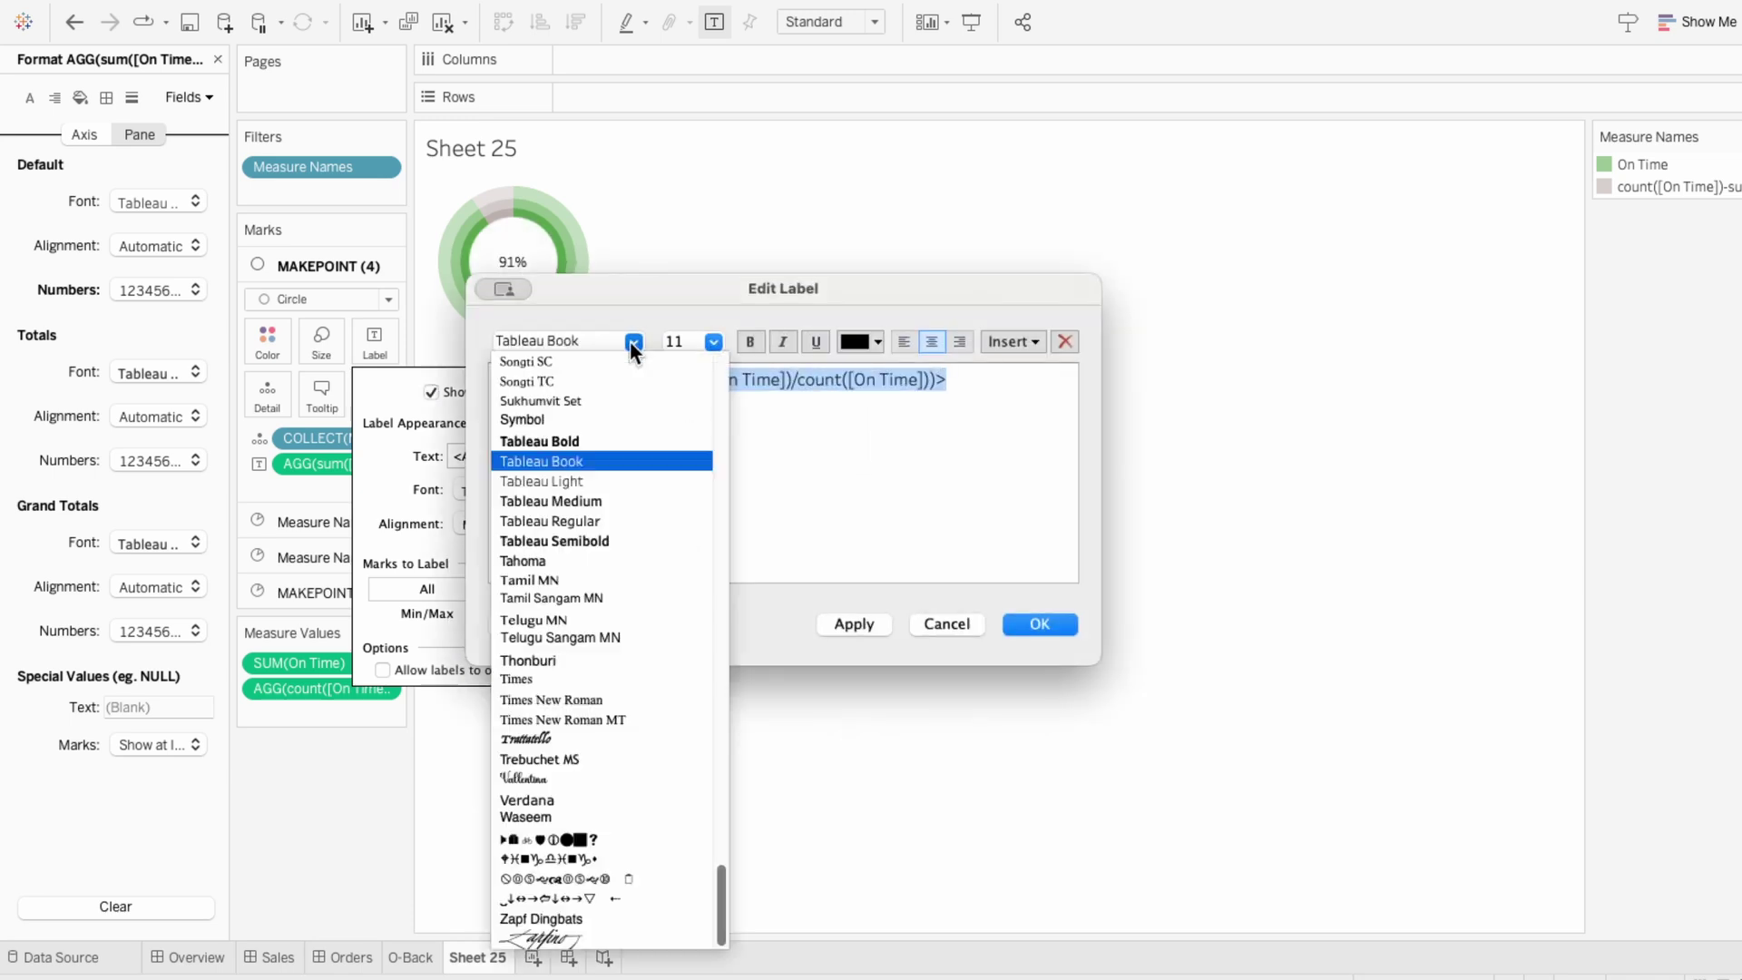
{"action": "left_click", "coordinate": [632, 518]}
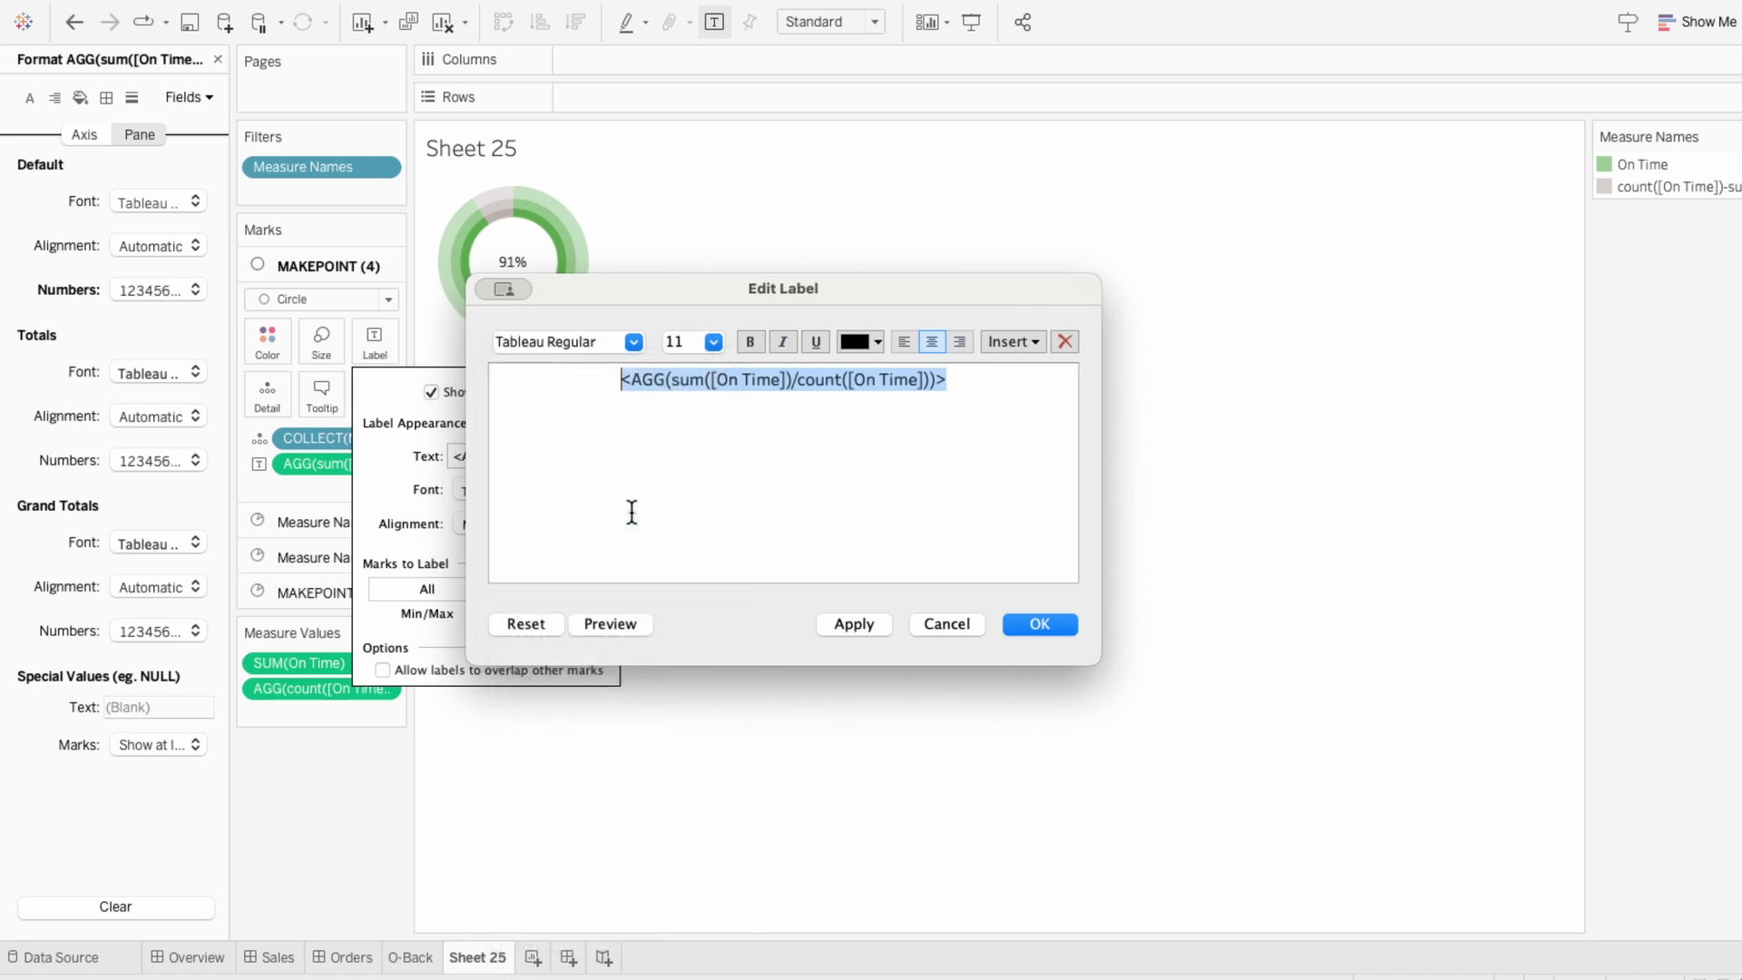
{"action": "left_click", "coordinate": [1019, 633]}
{"action": "left_click", "coordinate": [1017, 630]}
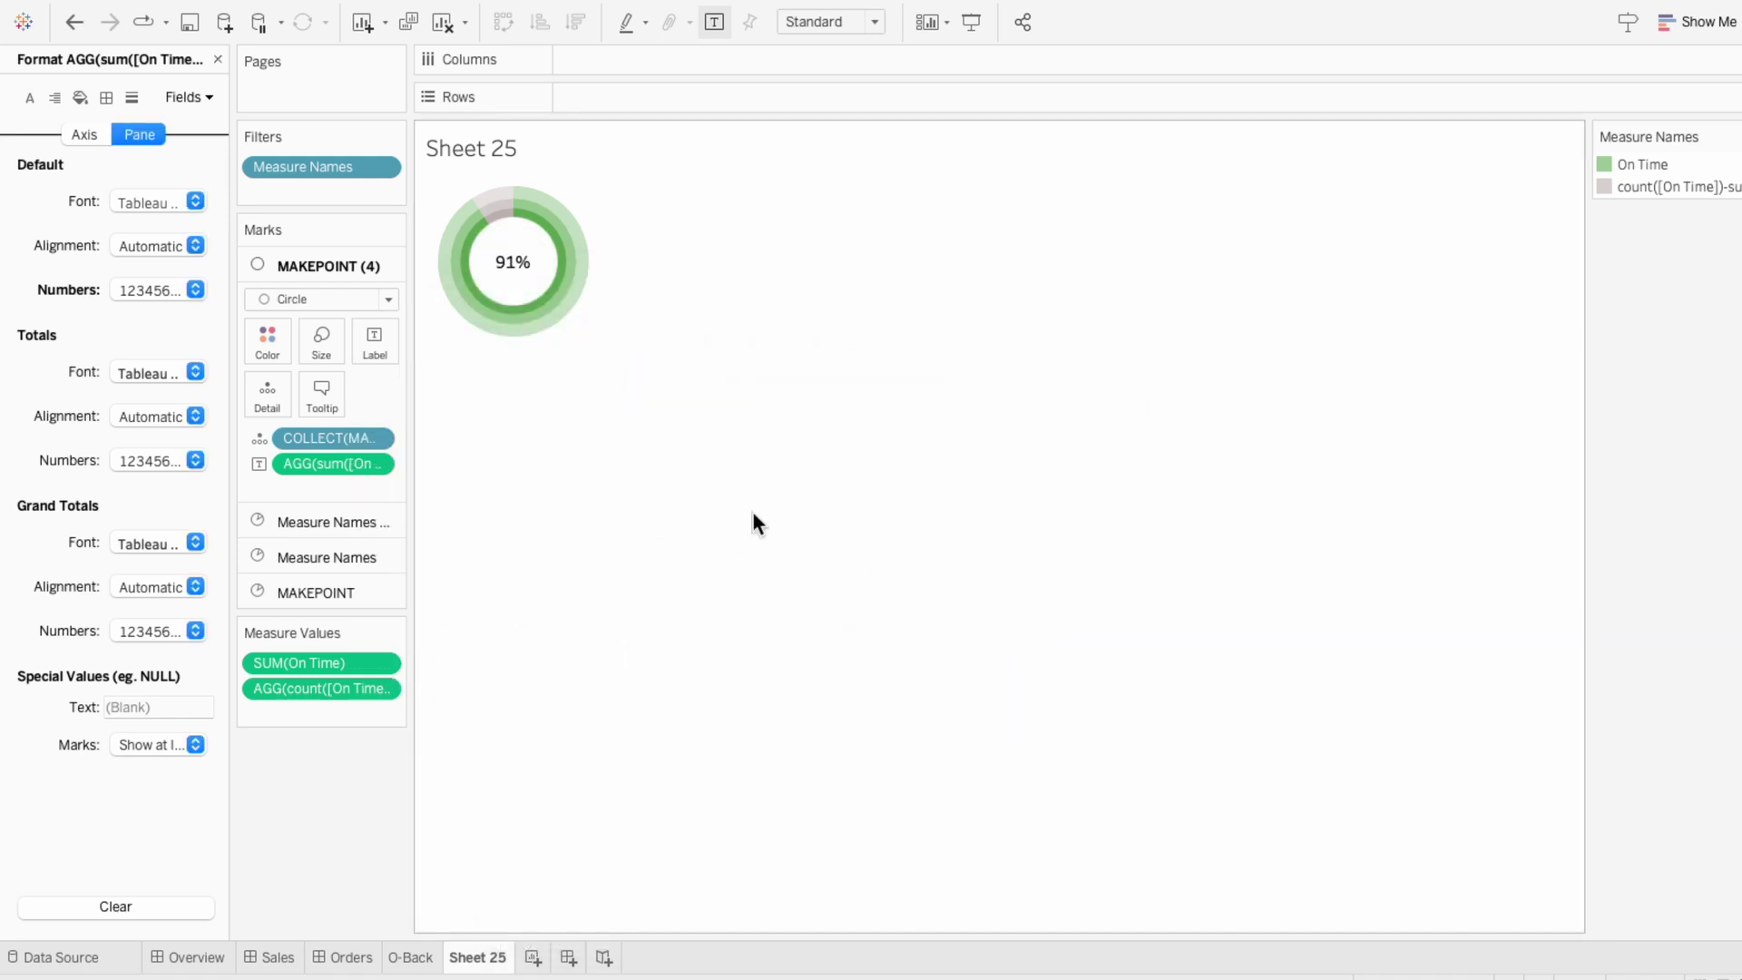
{"action": "left_click", "coordinate": [218, 59]}
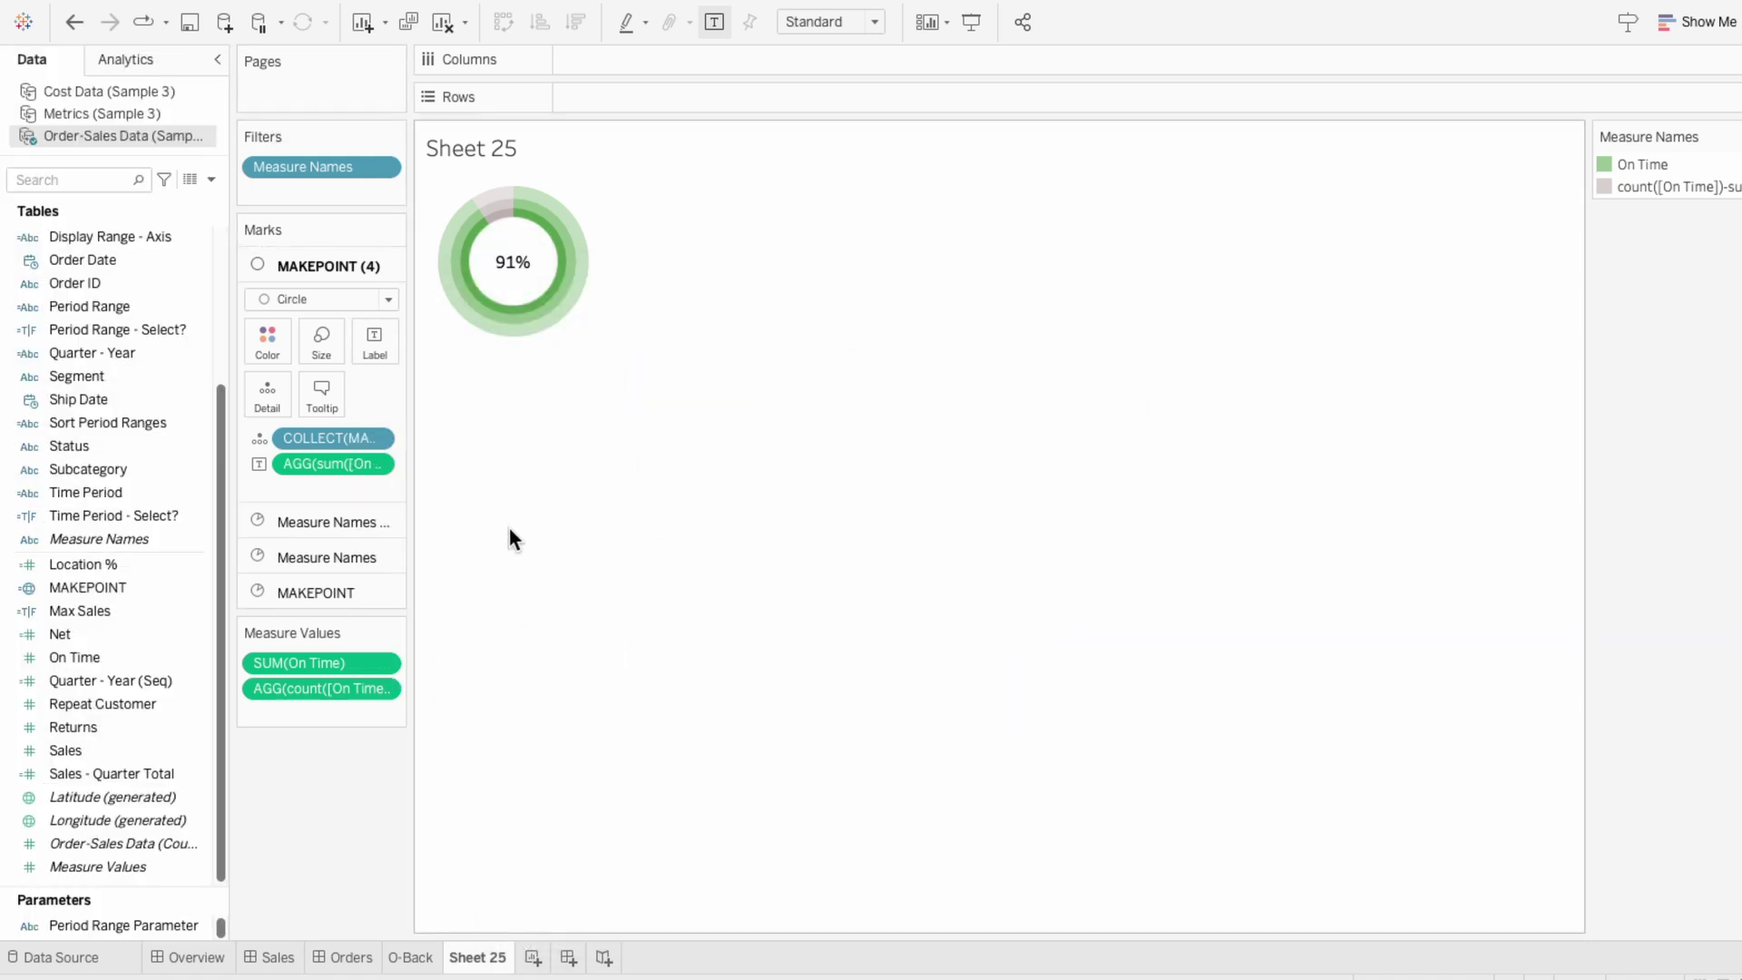
{"action": "left_click", "coordinate": [342, 557]}
{"action": "left_click", "coordinate": [328, 406]}
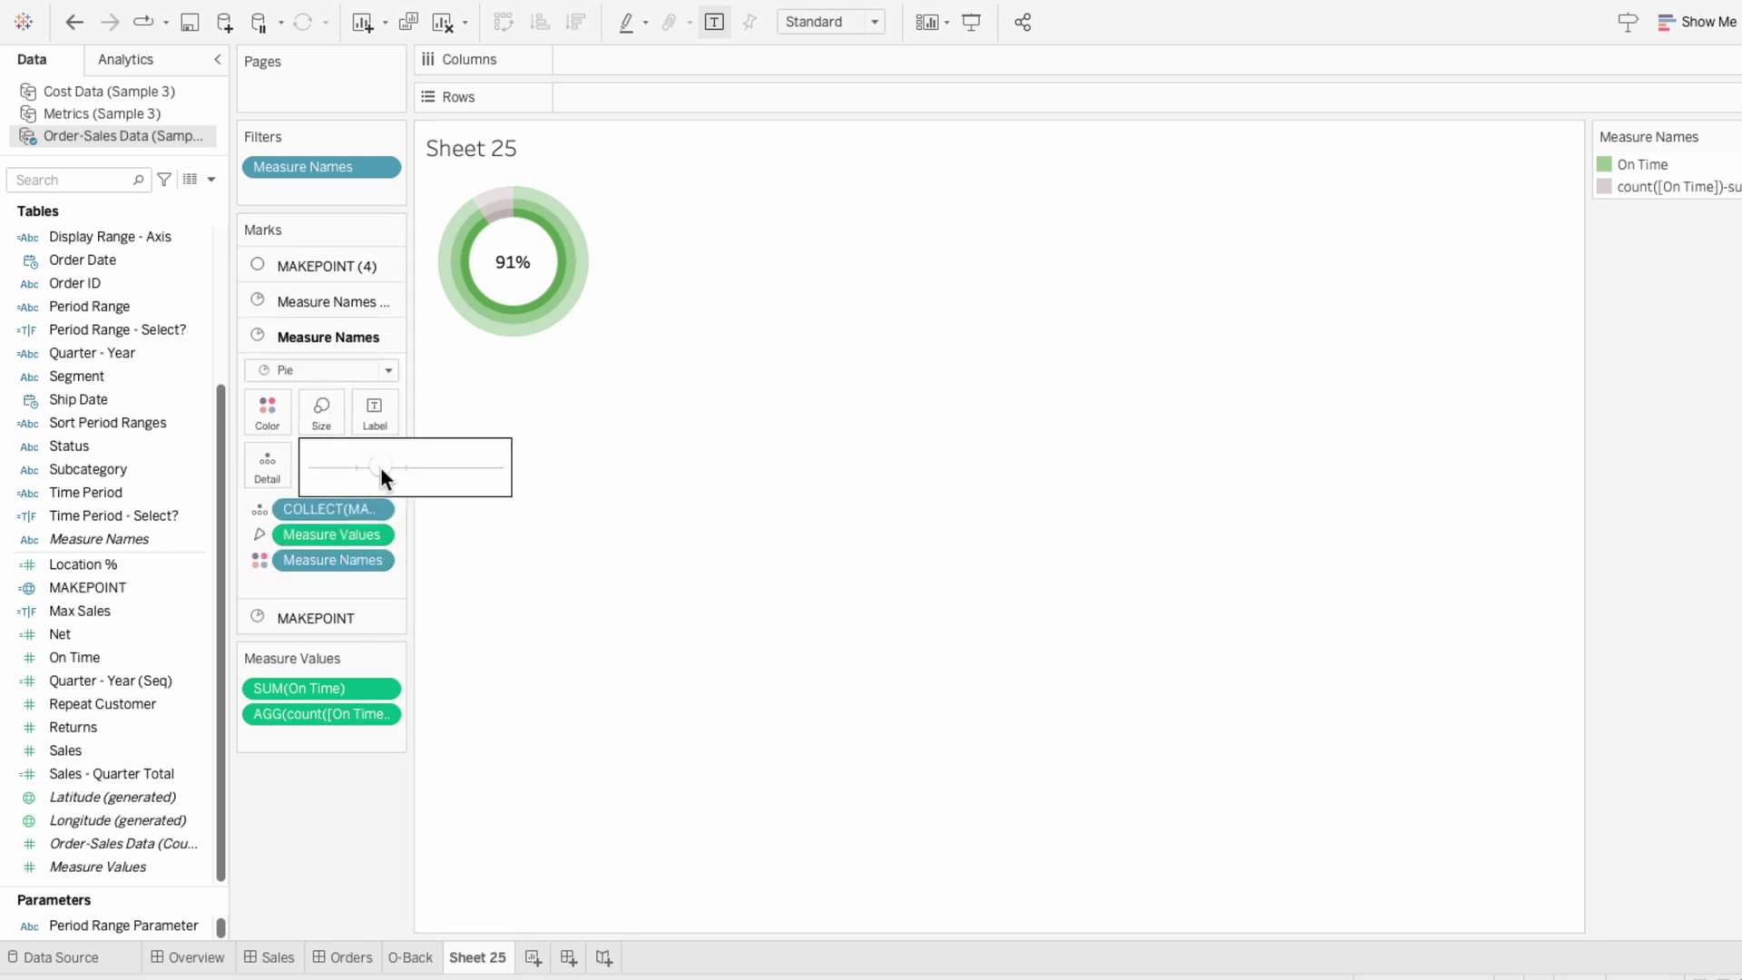
{"action": "left_click_drag", "start_coordinate": [383, 466], "coordinate": [381, 465]}
{"action": "left_click", "coordinate": [469, 553]}
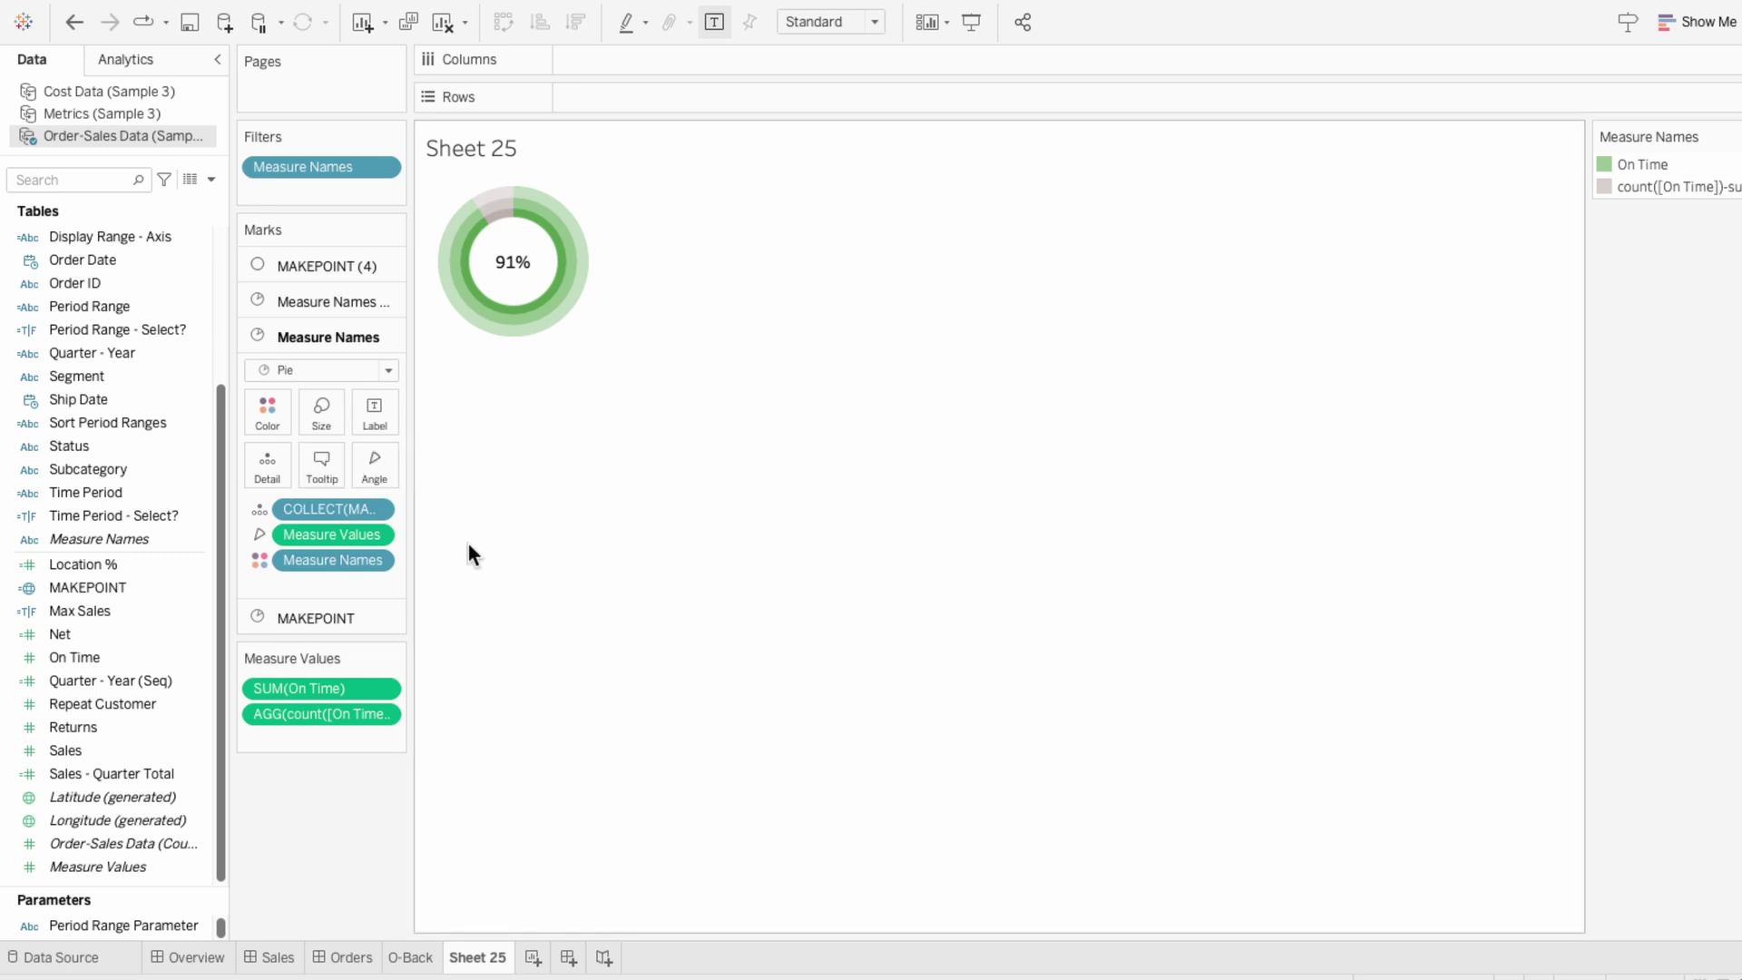
{"action": "left_click", "coordinate": [292, 265]}
{"action": "left_click", "coordinate": [305, 354]}
{"action": "left_click_drag", "start_coordinate": [355, 399], "coordinate": [361, 399]}
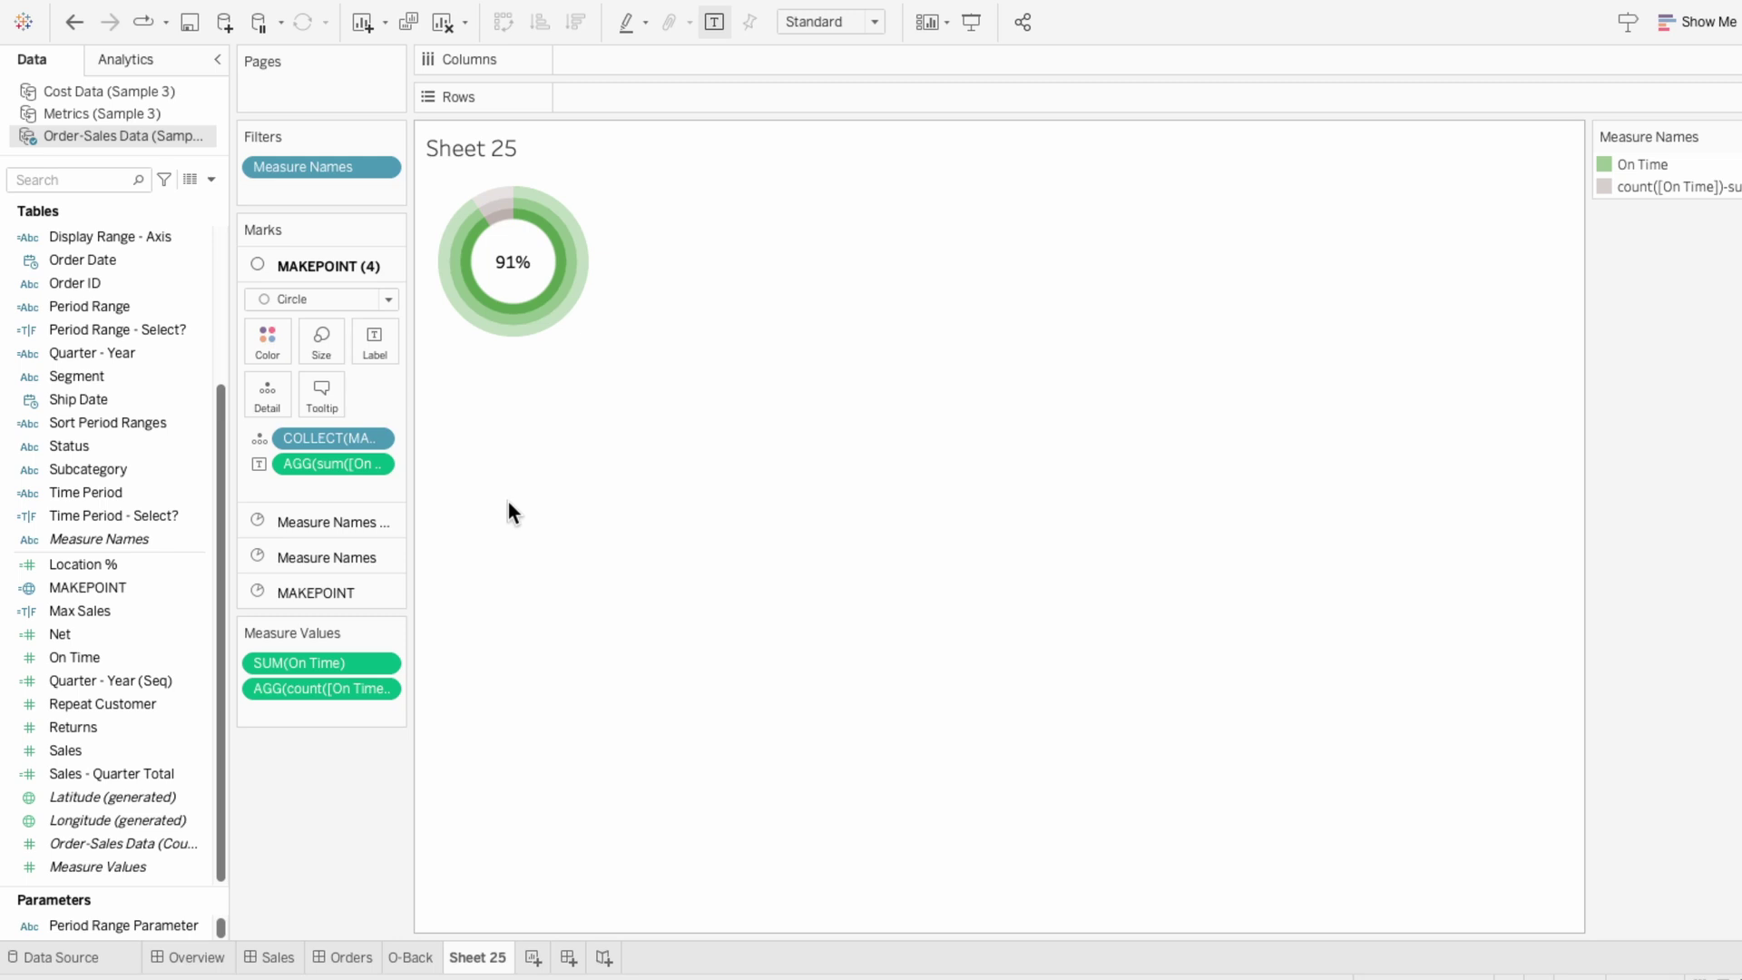
- Put Segment on Rows for one donut per segment, and colour the outer pie ring by Segment
{"action": "left_click_drag", "start_coordinate": [101, 377], "coordinate": [601, 102]}
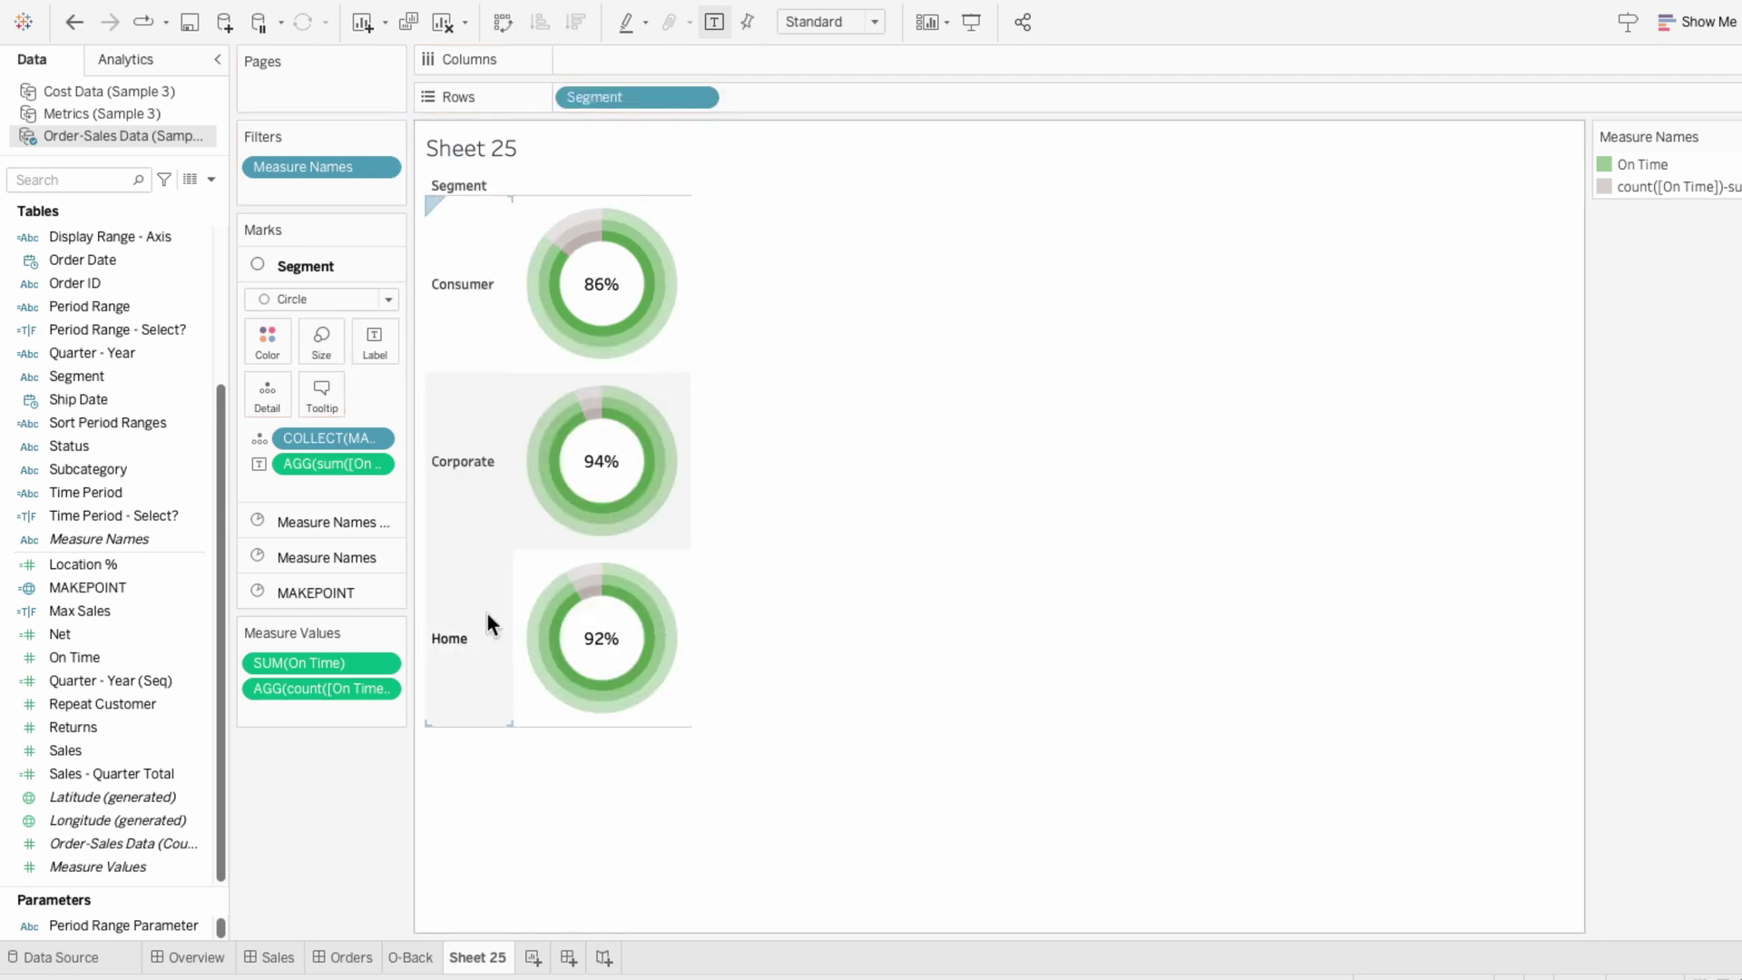
{"action": "left_click", "coordinate": [327, 522]}
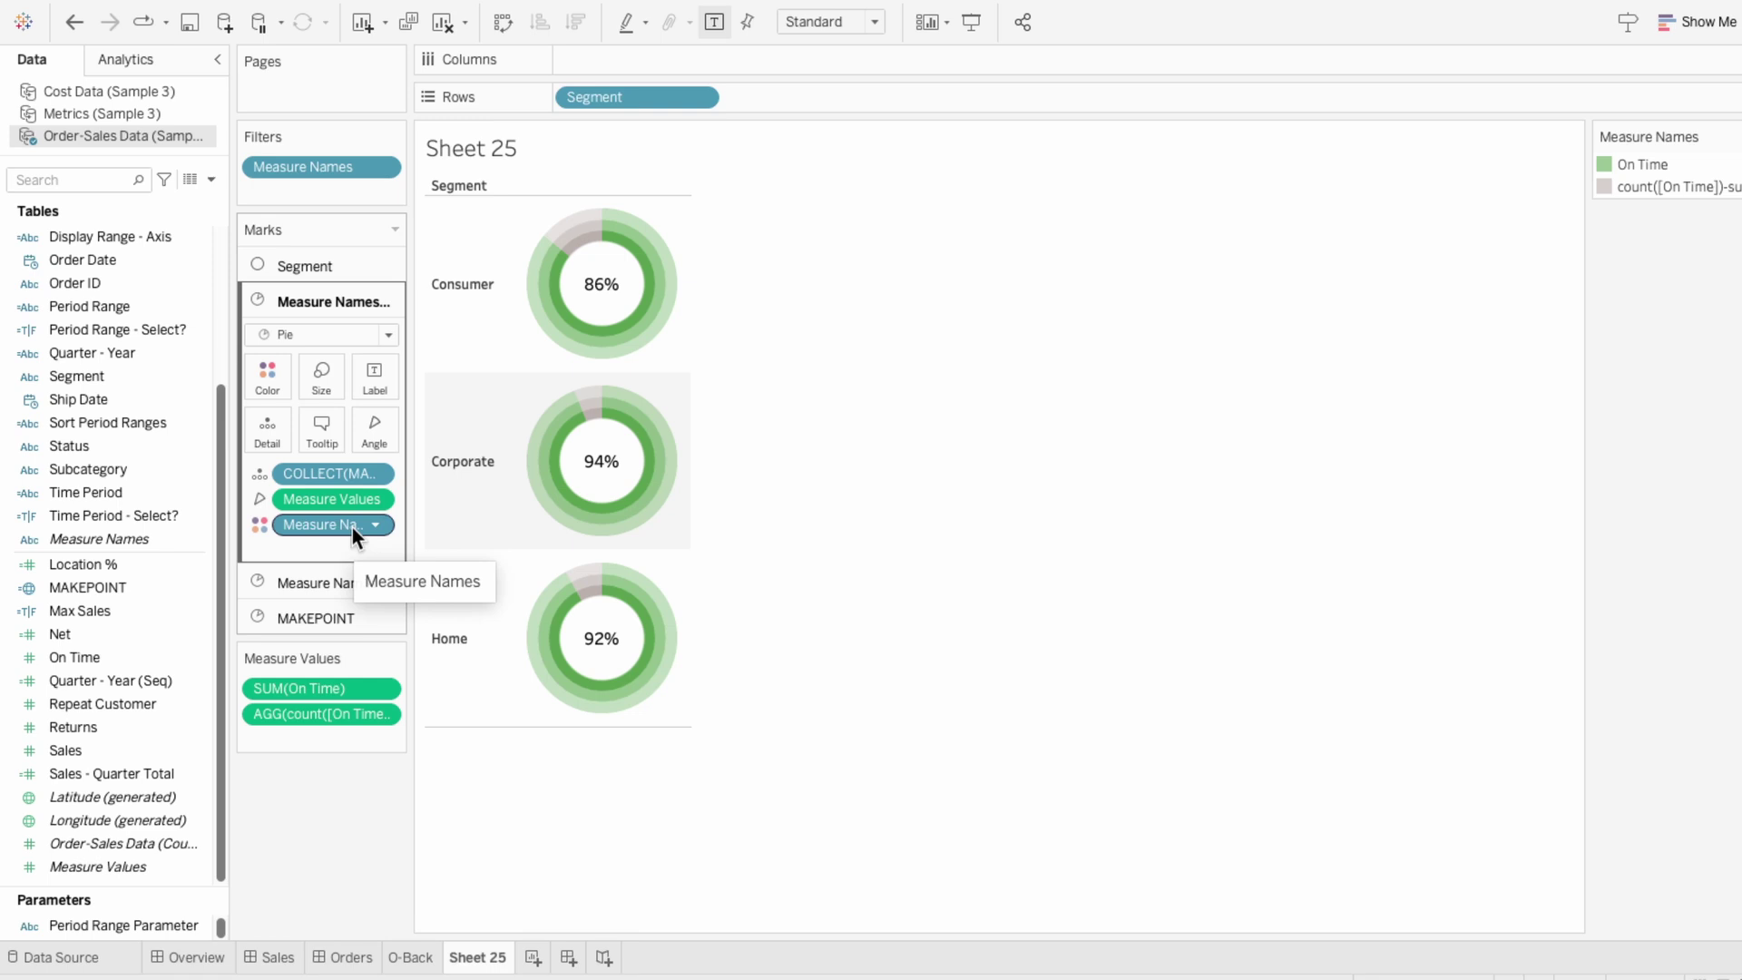
{"action": "left_click_drag", "start_coordinate": [134, 377], "coordinate": [318, 552]}
{"action": "left_click", "coordinate": [258, 555]}
{"action": "left_click", "coordinate": [269, 571]}
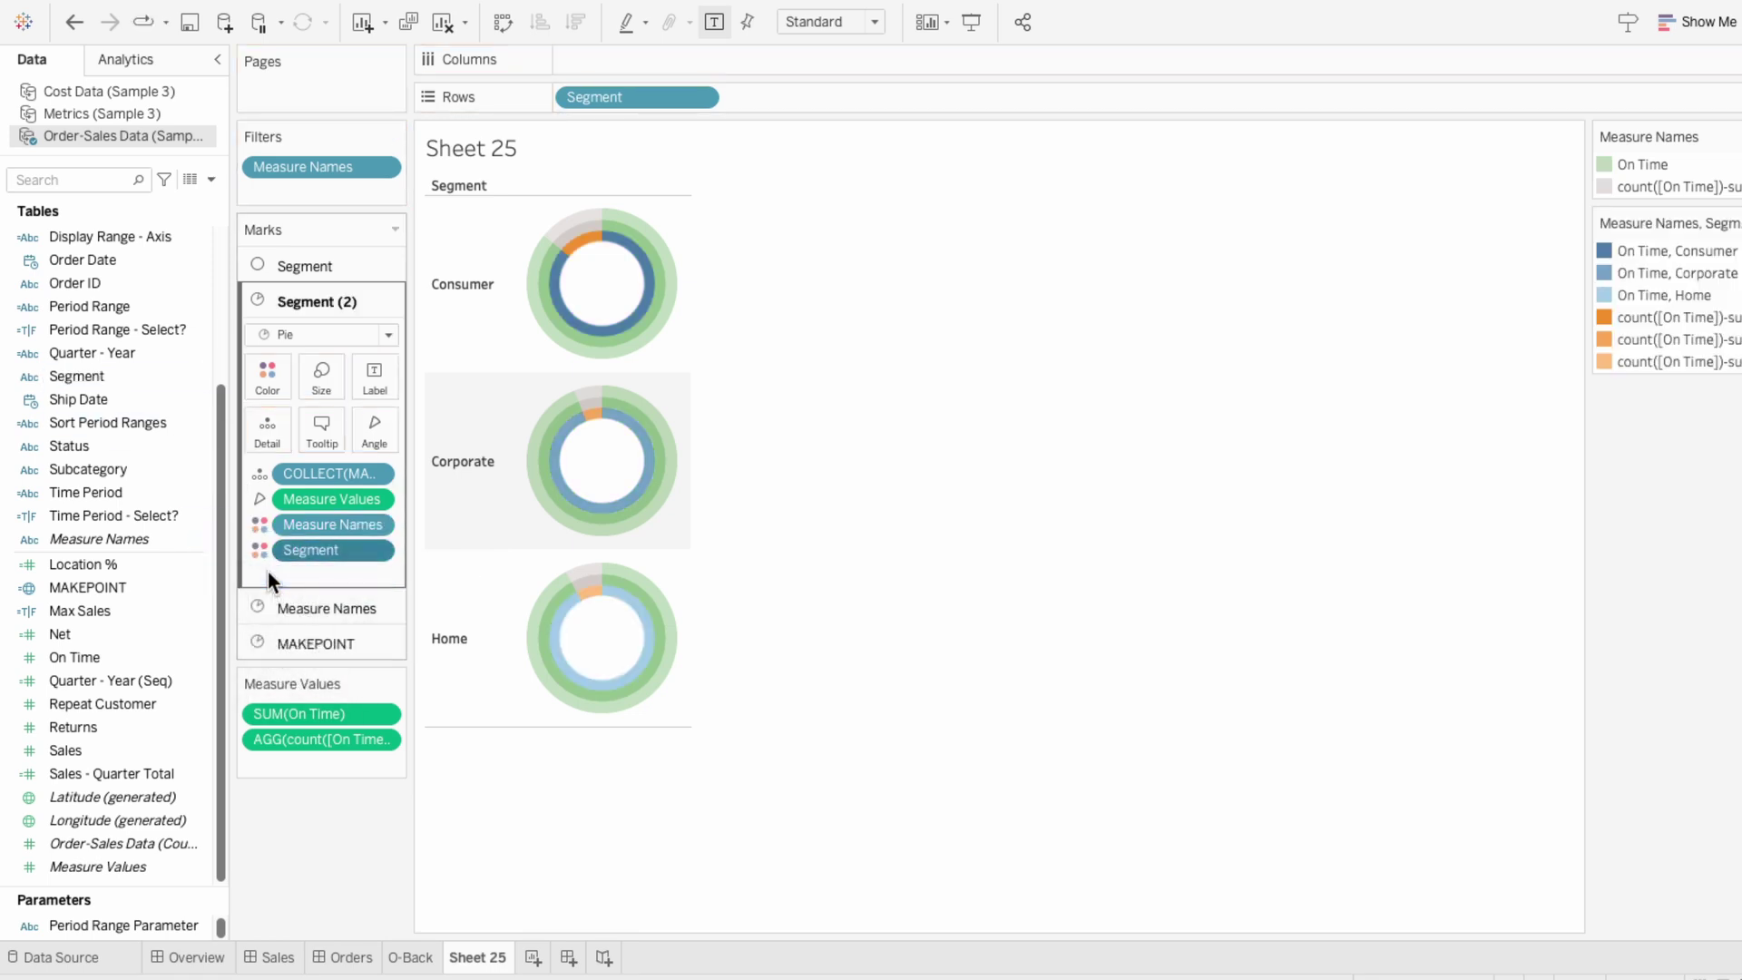
- Add Segment as Color to the second and third pie layers too
{"action": "left_click", "coordinate": [297, 605]}
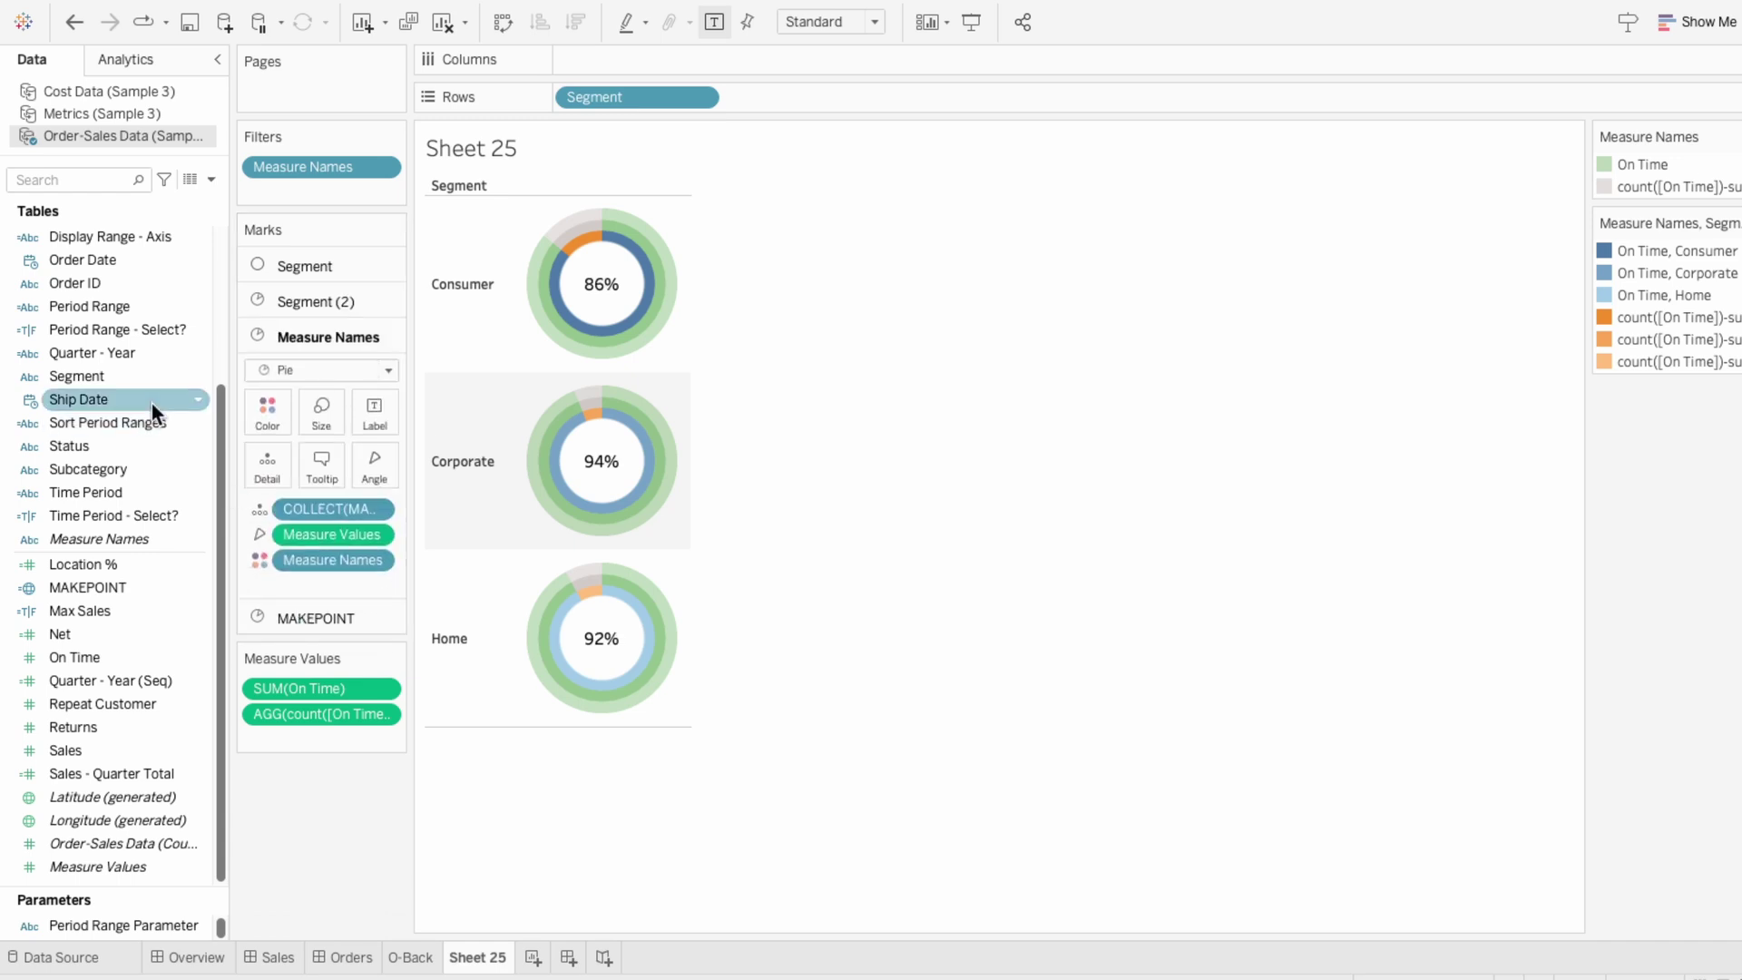
{"action": "left_click_drag", "start_coordinate": [91, 376], "coordinate": [306, 585]}
{"action": "left_click", "coordinate": [261, 586]}
{"action": "left_click", "coordinate": [274, 600]}
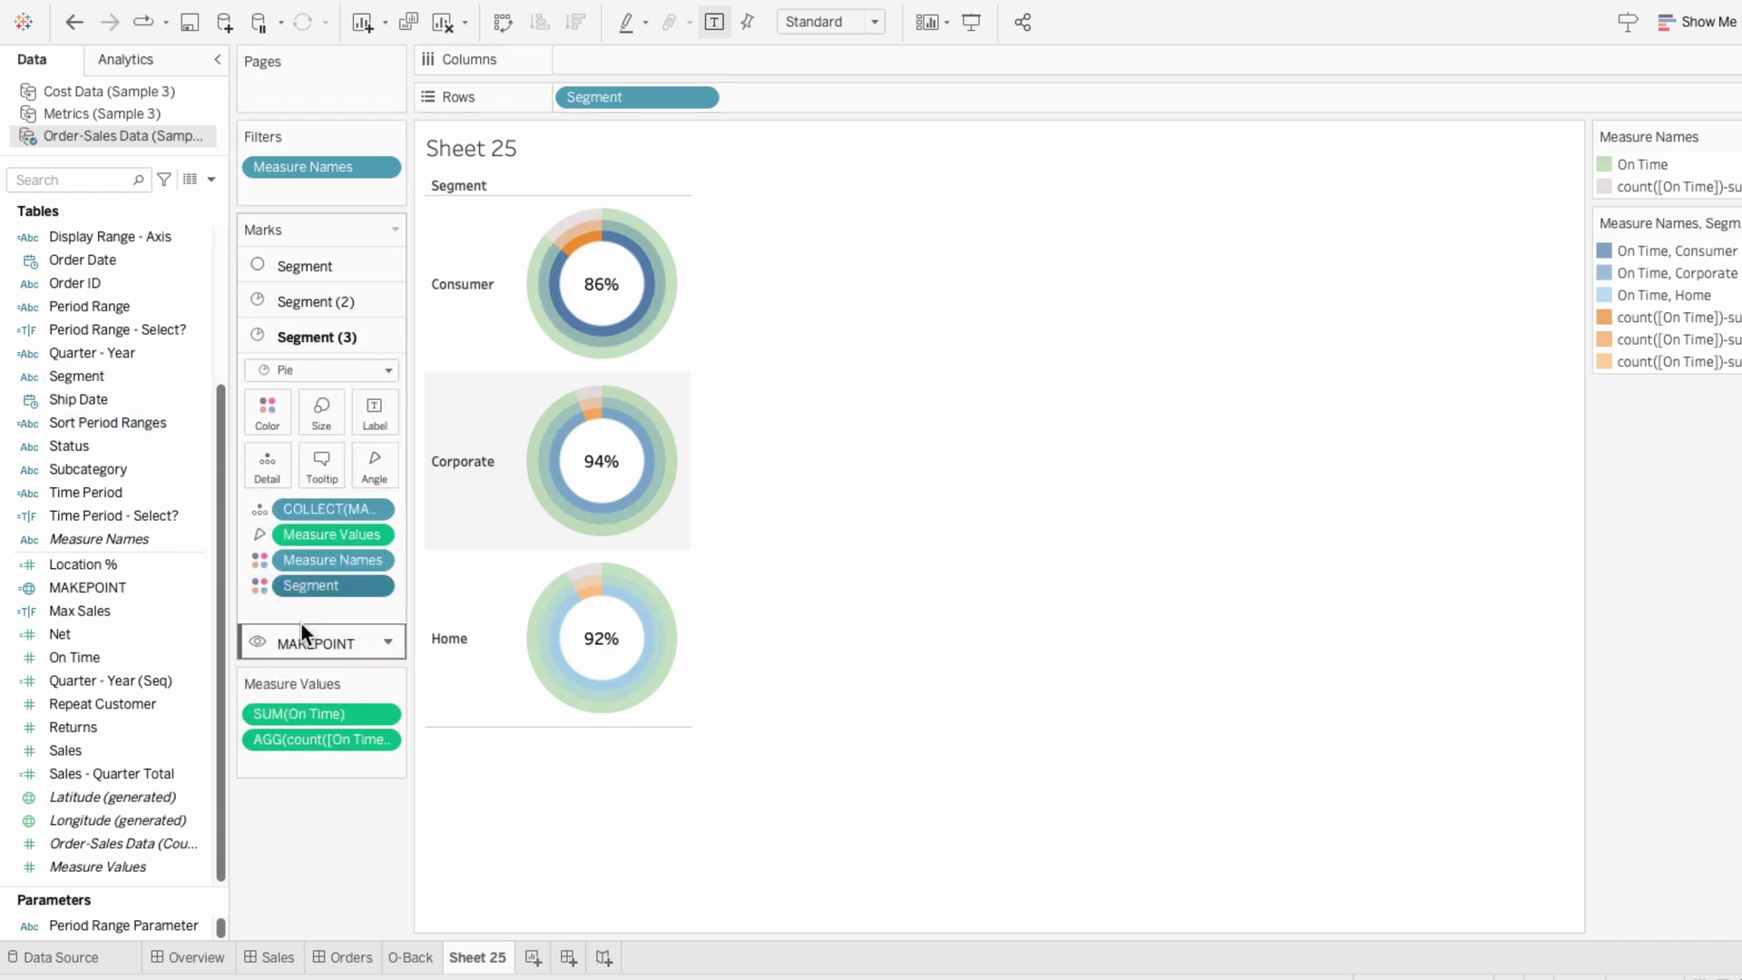
{"action": "left_click_drag", "start_coordinate": [76, 375], "coordinate": [261, 613]}
{"action": "left_click", "coordinate": [259, 620]}
{"action": "left_click", "coordinate": [281, 645]}
- In Edit Colors, make On Time pink for Consumer, red for Corporate and orange for Home
{"action": "left_click", "coordinate": [1737, 156]}
{"action": "left_click", "coordinate": [1597, 157]}
{"action": "left_click", "coordinate": [721, 312]}
{"action": "double_click", "coordinate": [597, 312]}
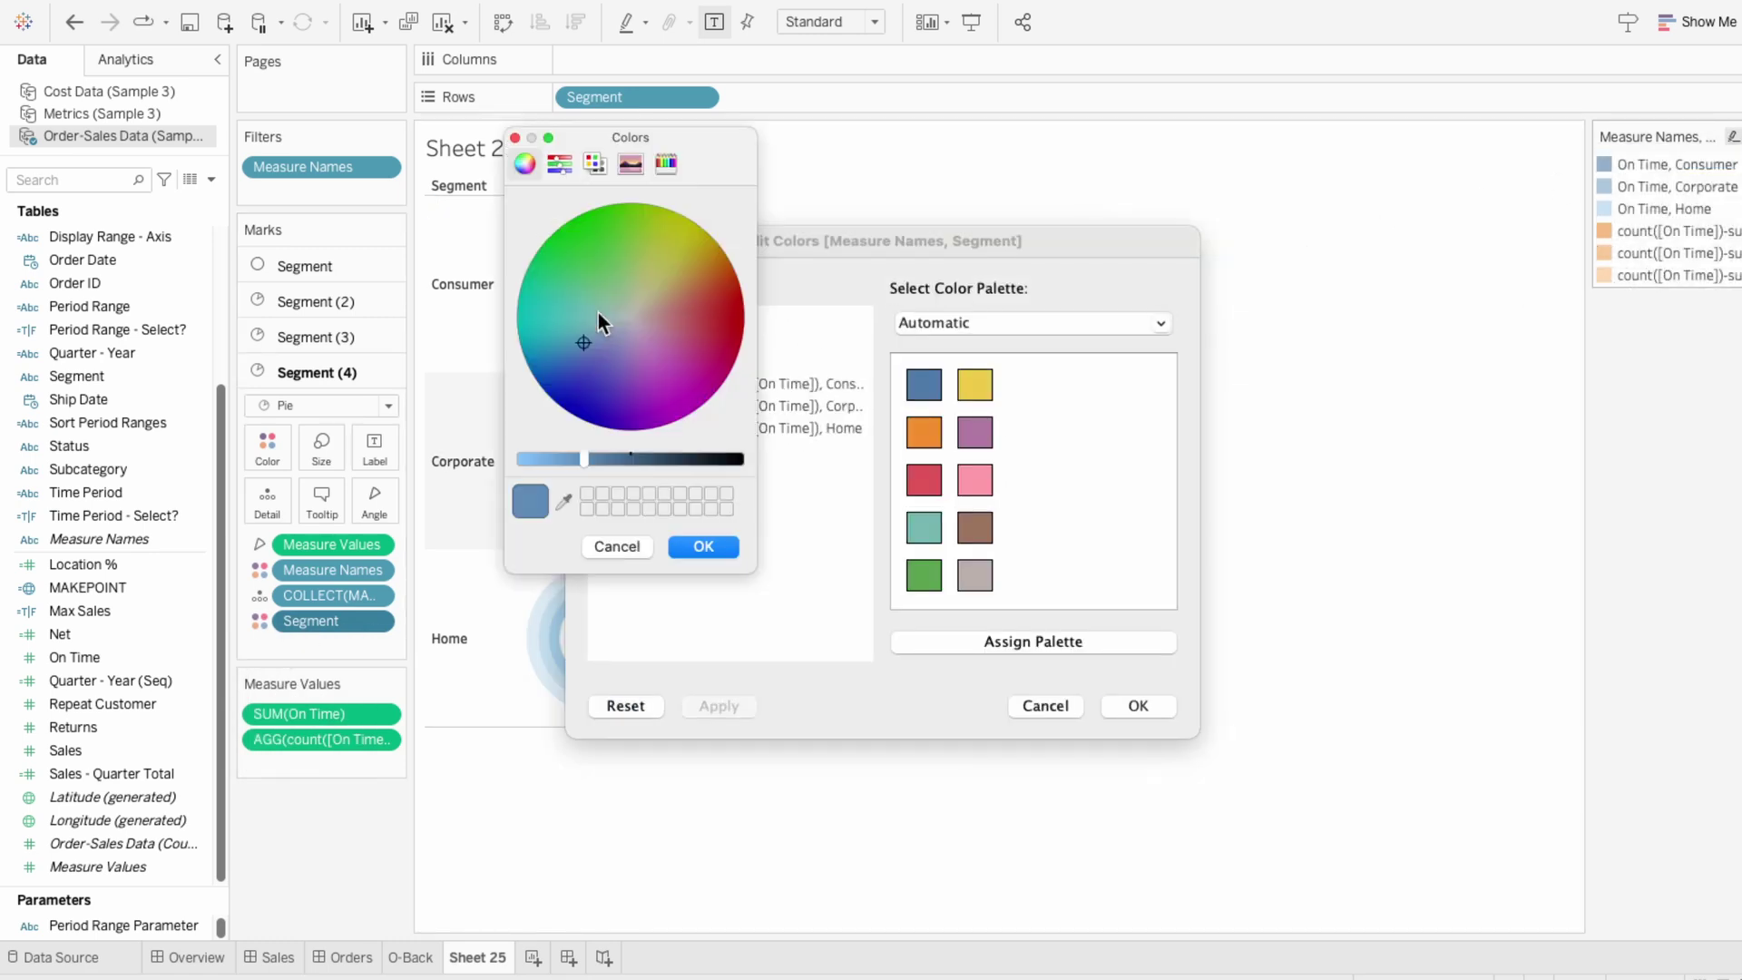
{"action": "left_click", "coordinate": [702, 337]}
{"action": "left_click", "coordinate": [668, 537]}
{"action": "double_click", "coordinate": [600, 351]}
{"action": "left_click", "coordinate": [705, 300]}
{"action": "left_click", "coordinate": [721, 551]}
{"action": "double_click", "coordinate": [613, 362]}
{"action": "left_click", "coordinate": [688, 284]}
{"action": "left_click", "coordinate": [704, 547]}
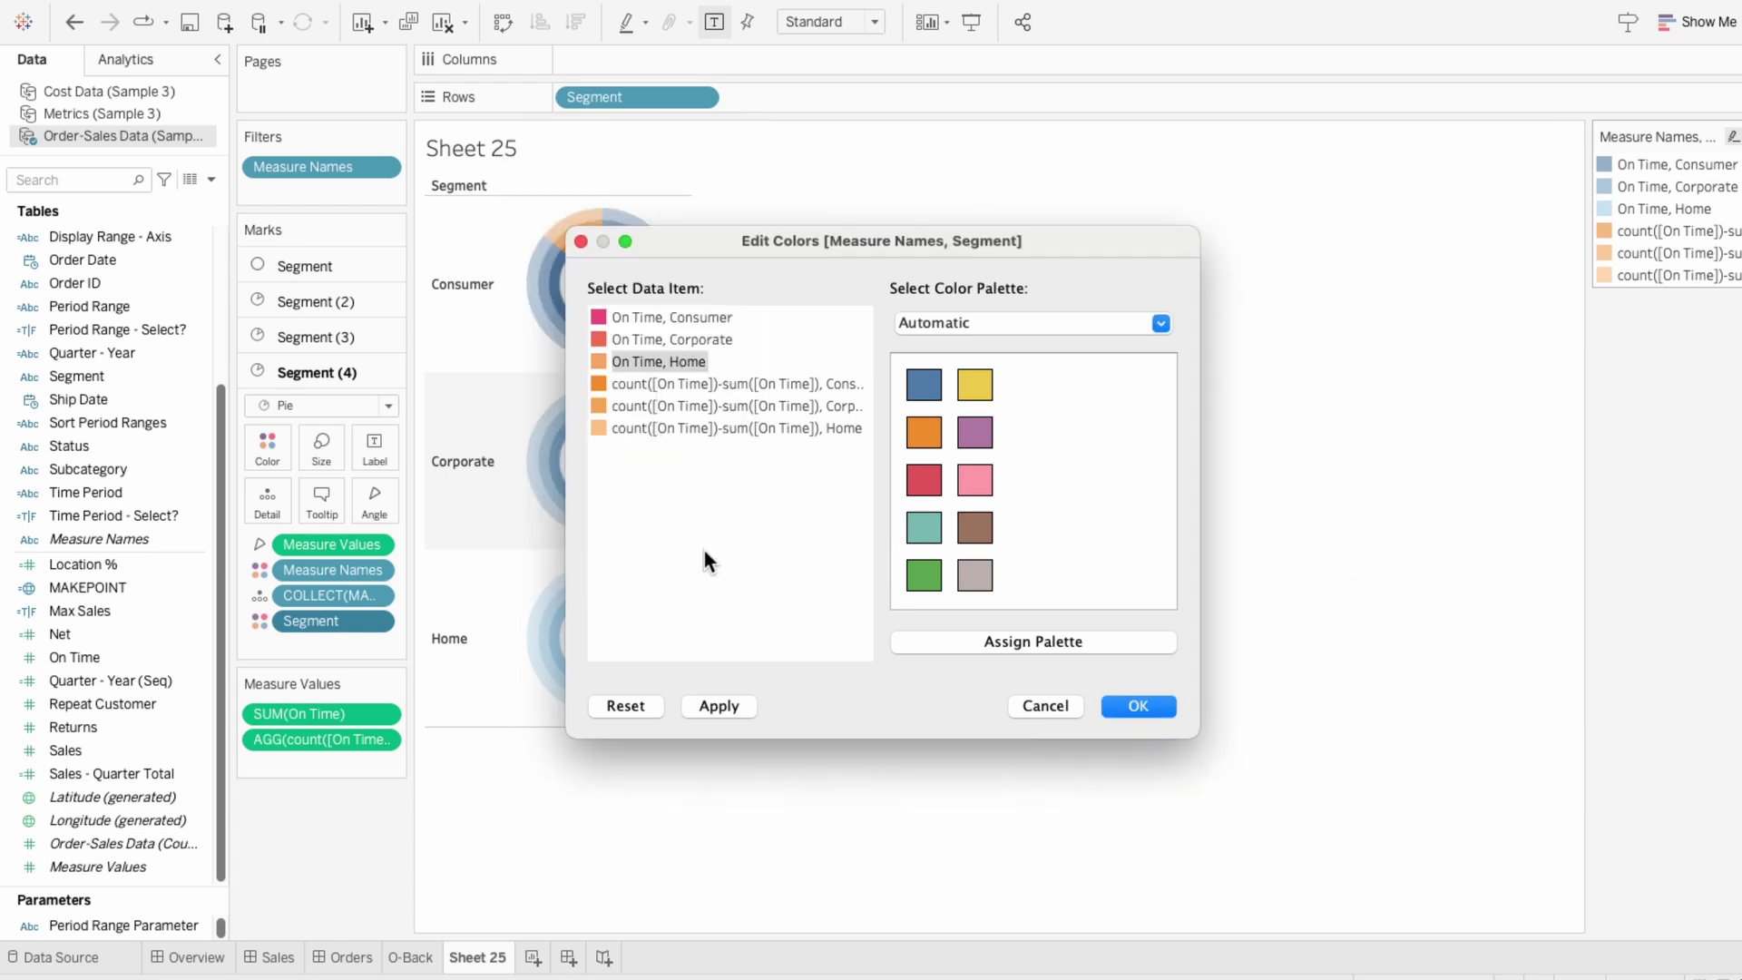
- Set the Consumer, Corporate and Home remainder portions to white
{"action": "double_click", "coordinate": [600, 385]}
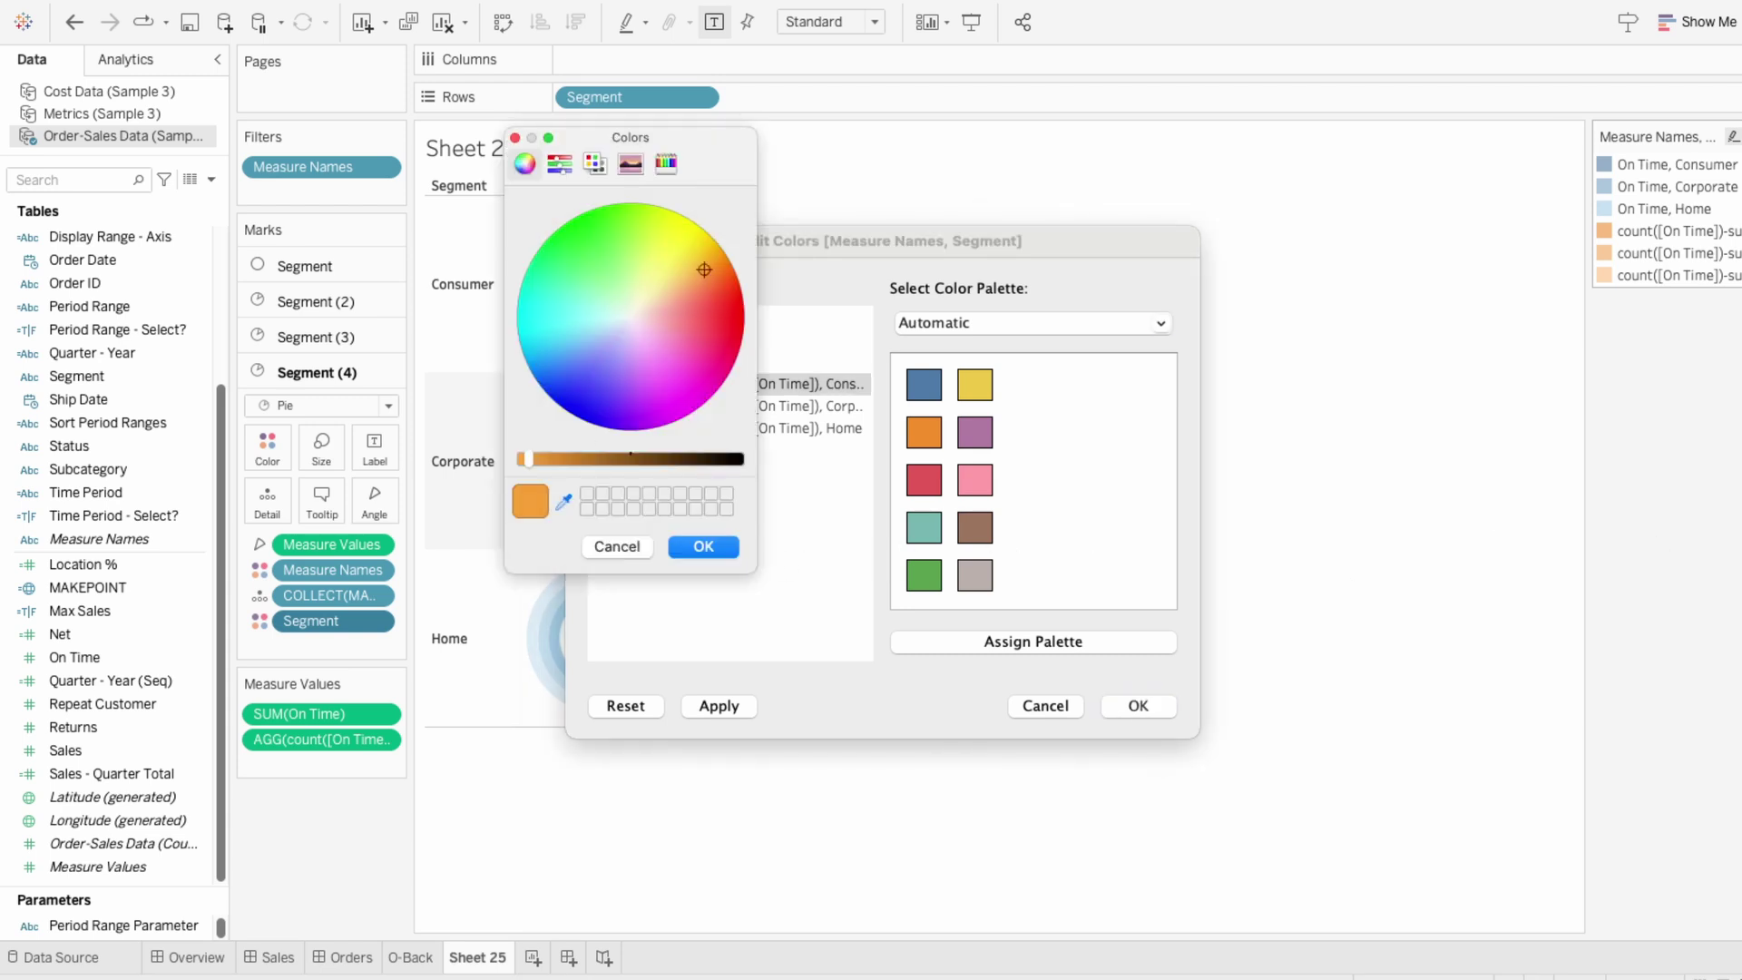
{"action": "left_click", "coordinate": [713, 546]}
{"action": "double_click", "coordinate": [599, 406]}
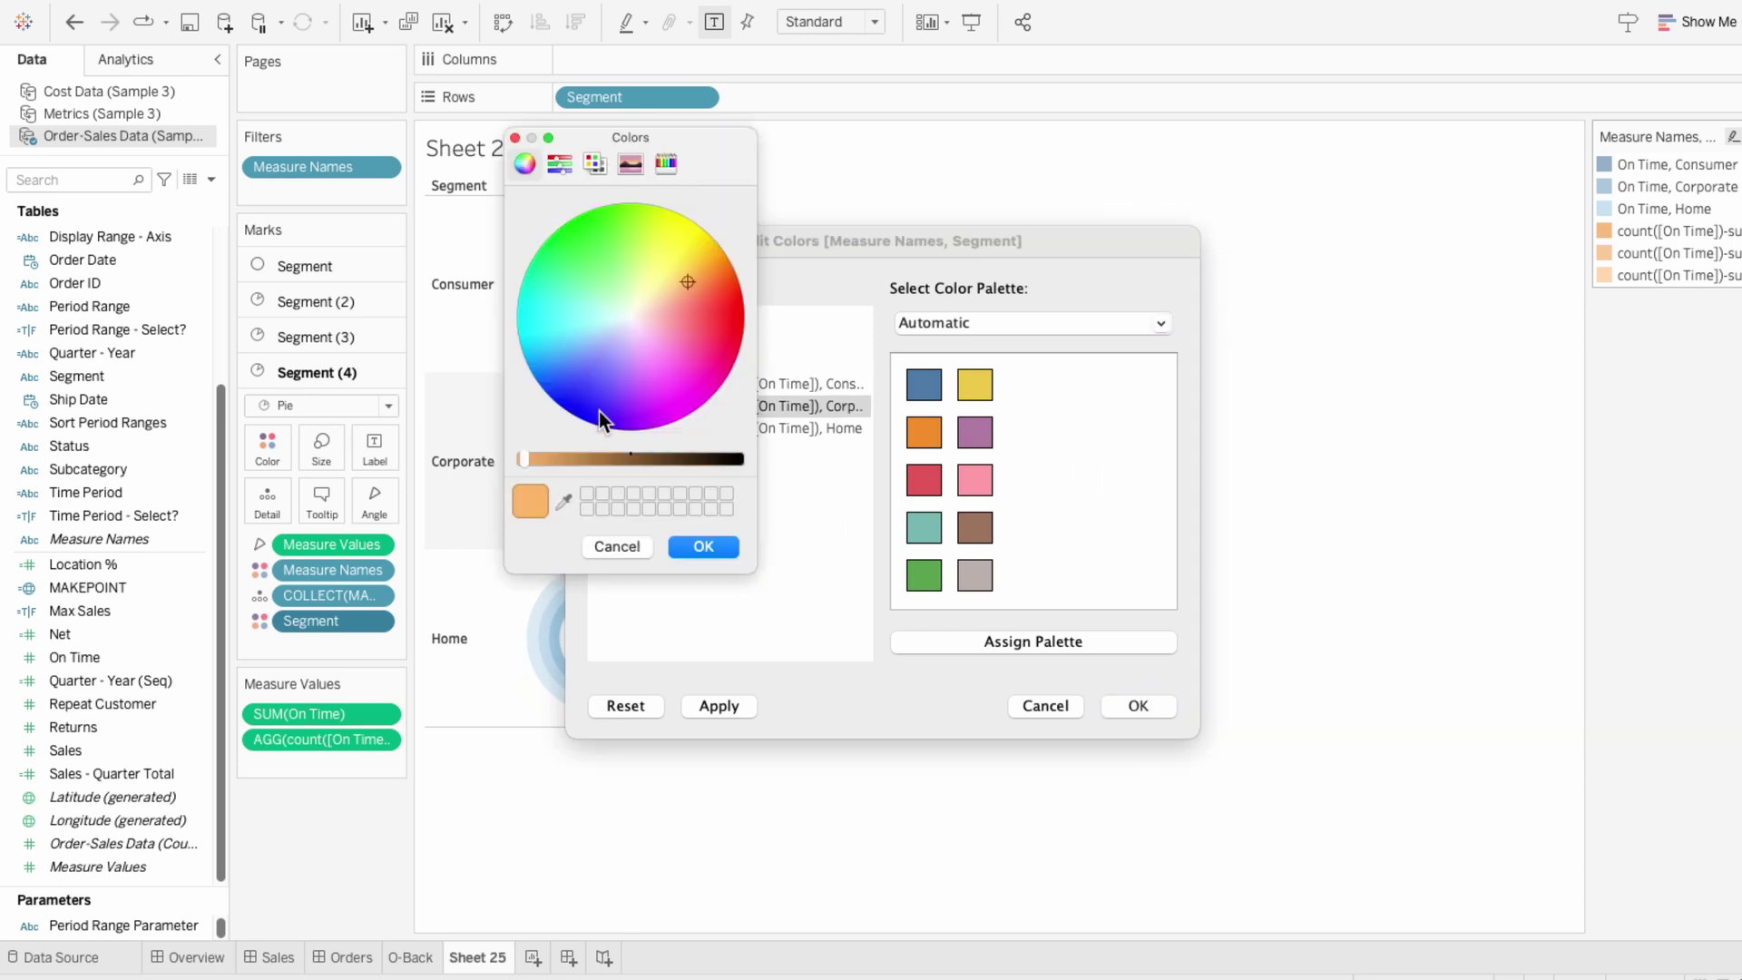
{"action": "left_click", "coordinate": [704, 546]}
{"action": "double_click", "coordinate": [608, 428]}
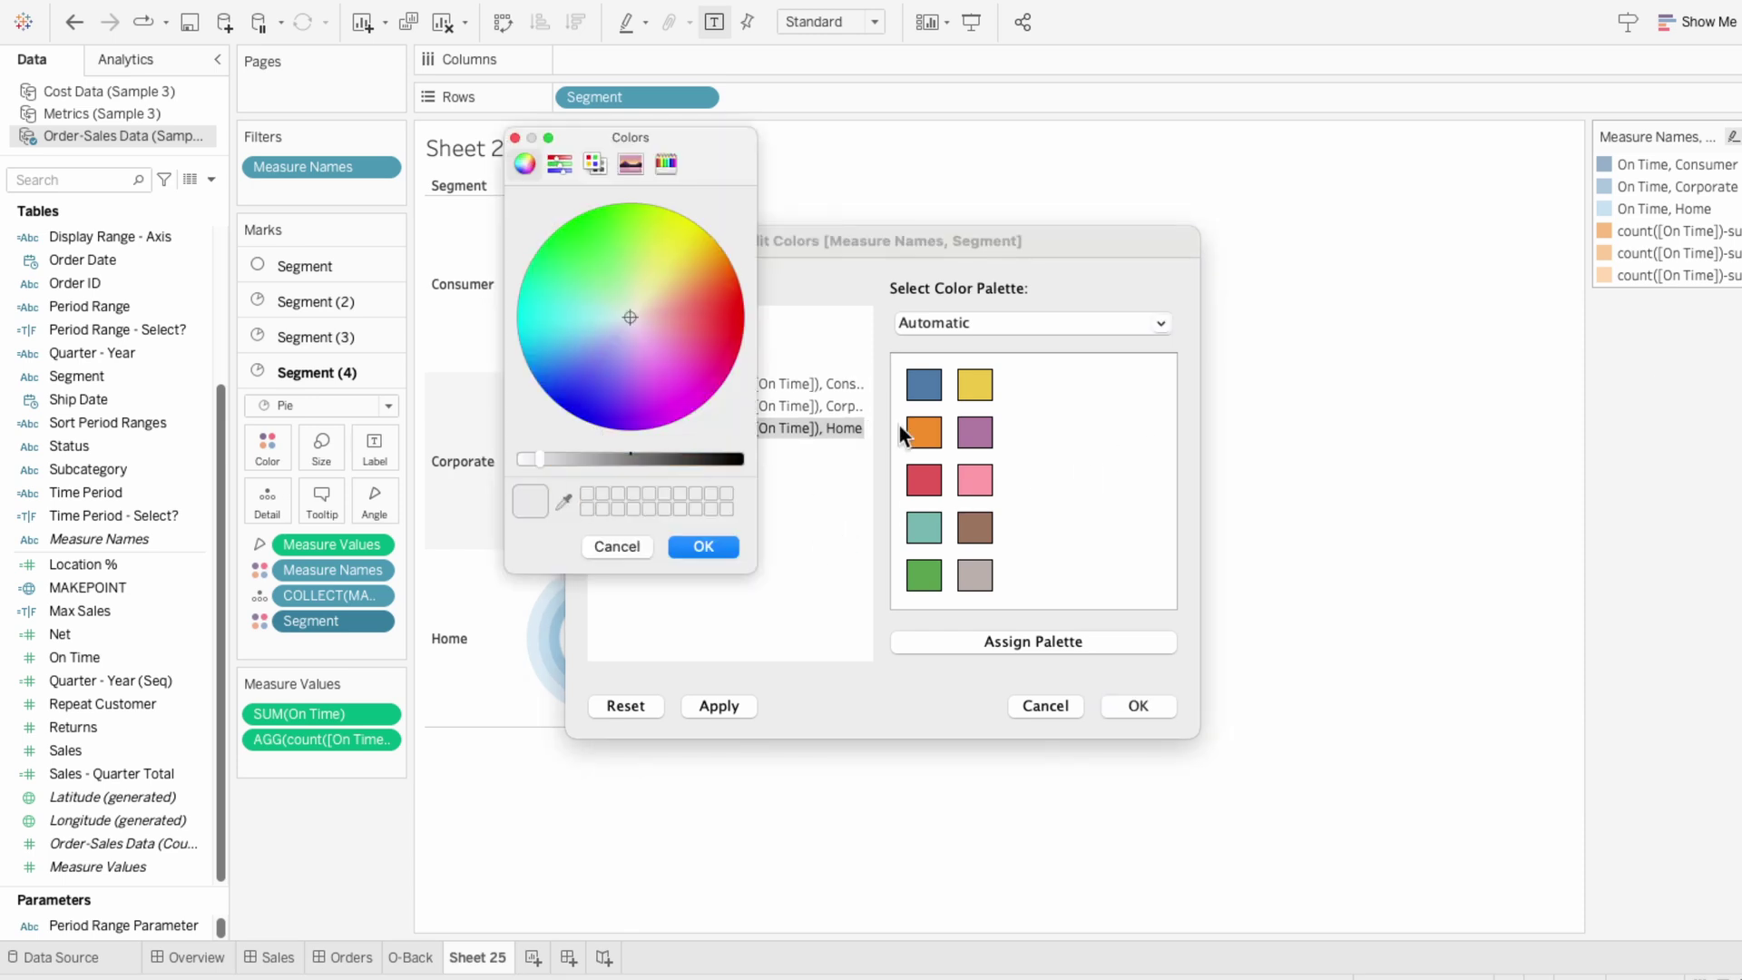
{"action": "left_click", "coordinate": [699, 547]}
- Apply the new ring colours and hide the Segment field label above the rows
{"action": "left_click", "coordinate": [1139, 706]}
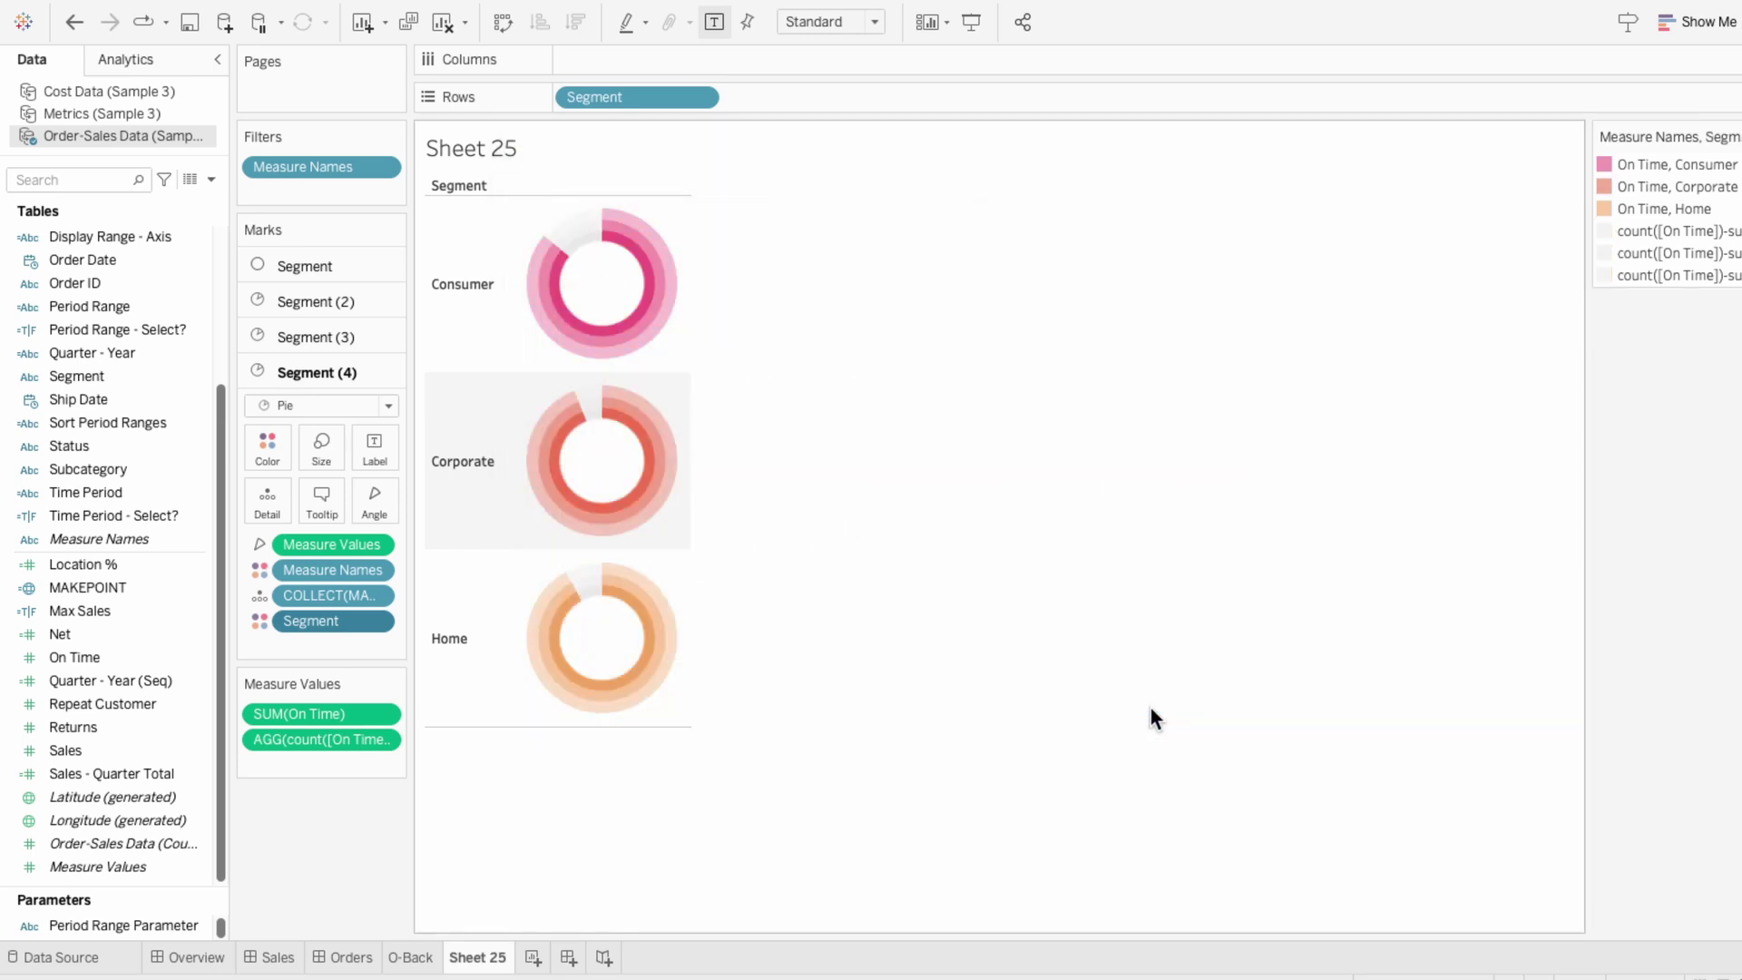
{"action": "right_click", "coordinate": [456, 174]}
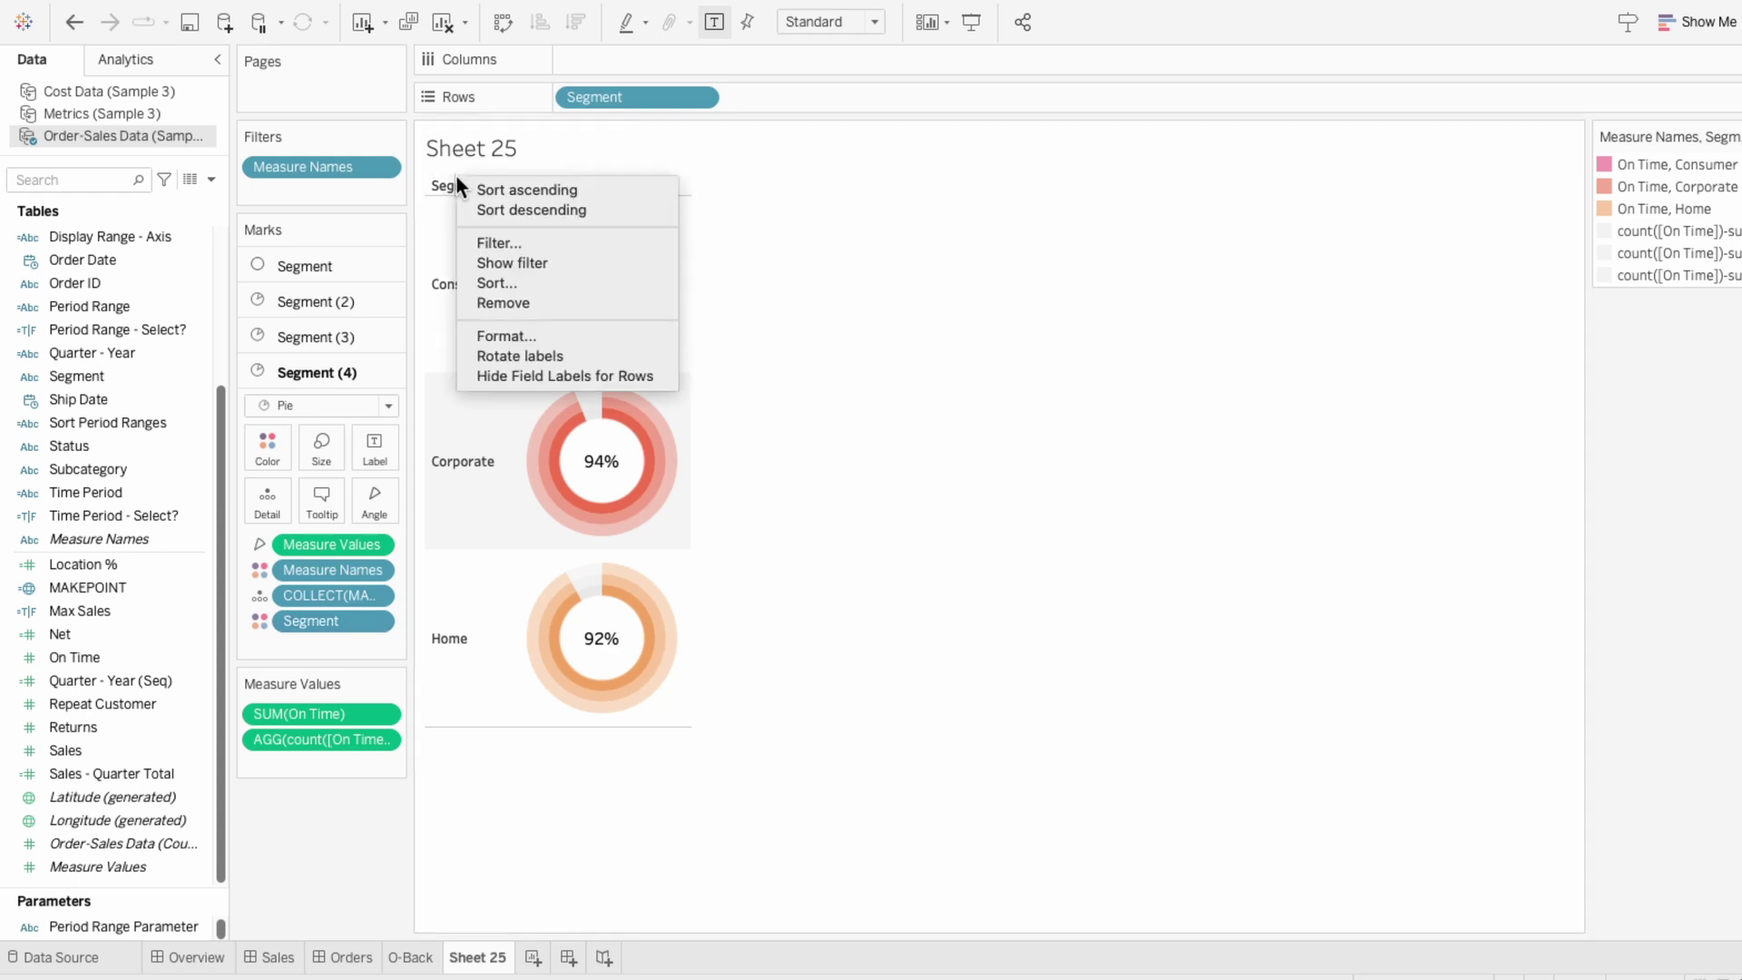
{"action": "left_click", "coordinate": [504, 370]}
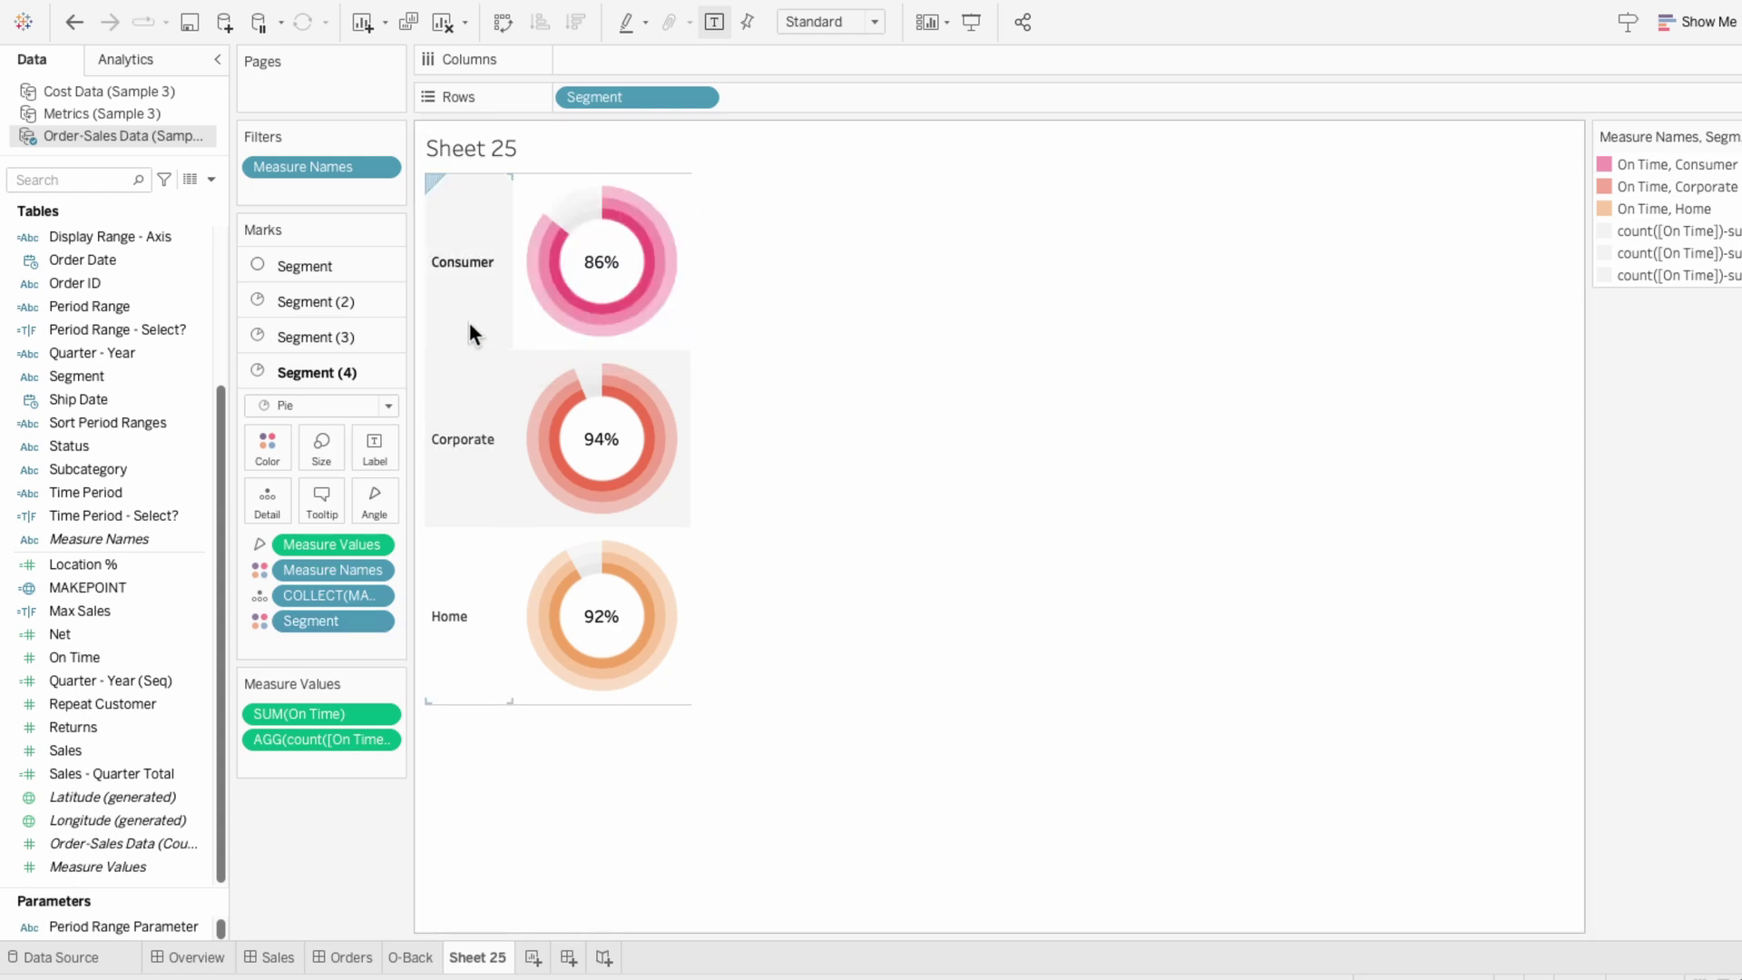
- Format the segment row headers in Tableau Regular at size 11
{"action": "right_click", "coordinate": [470, 323]}
{"action": "left_click", "coordinate": [500, 407]}
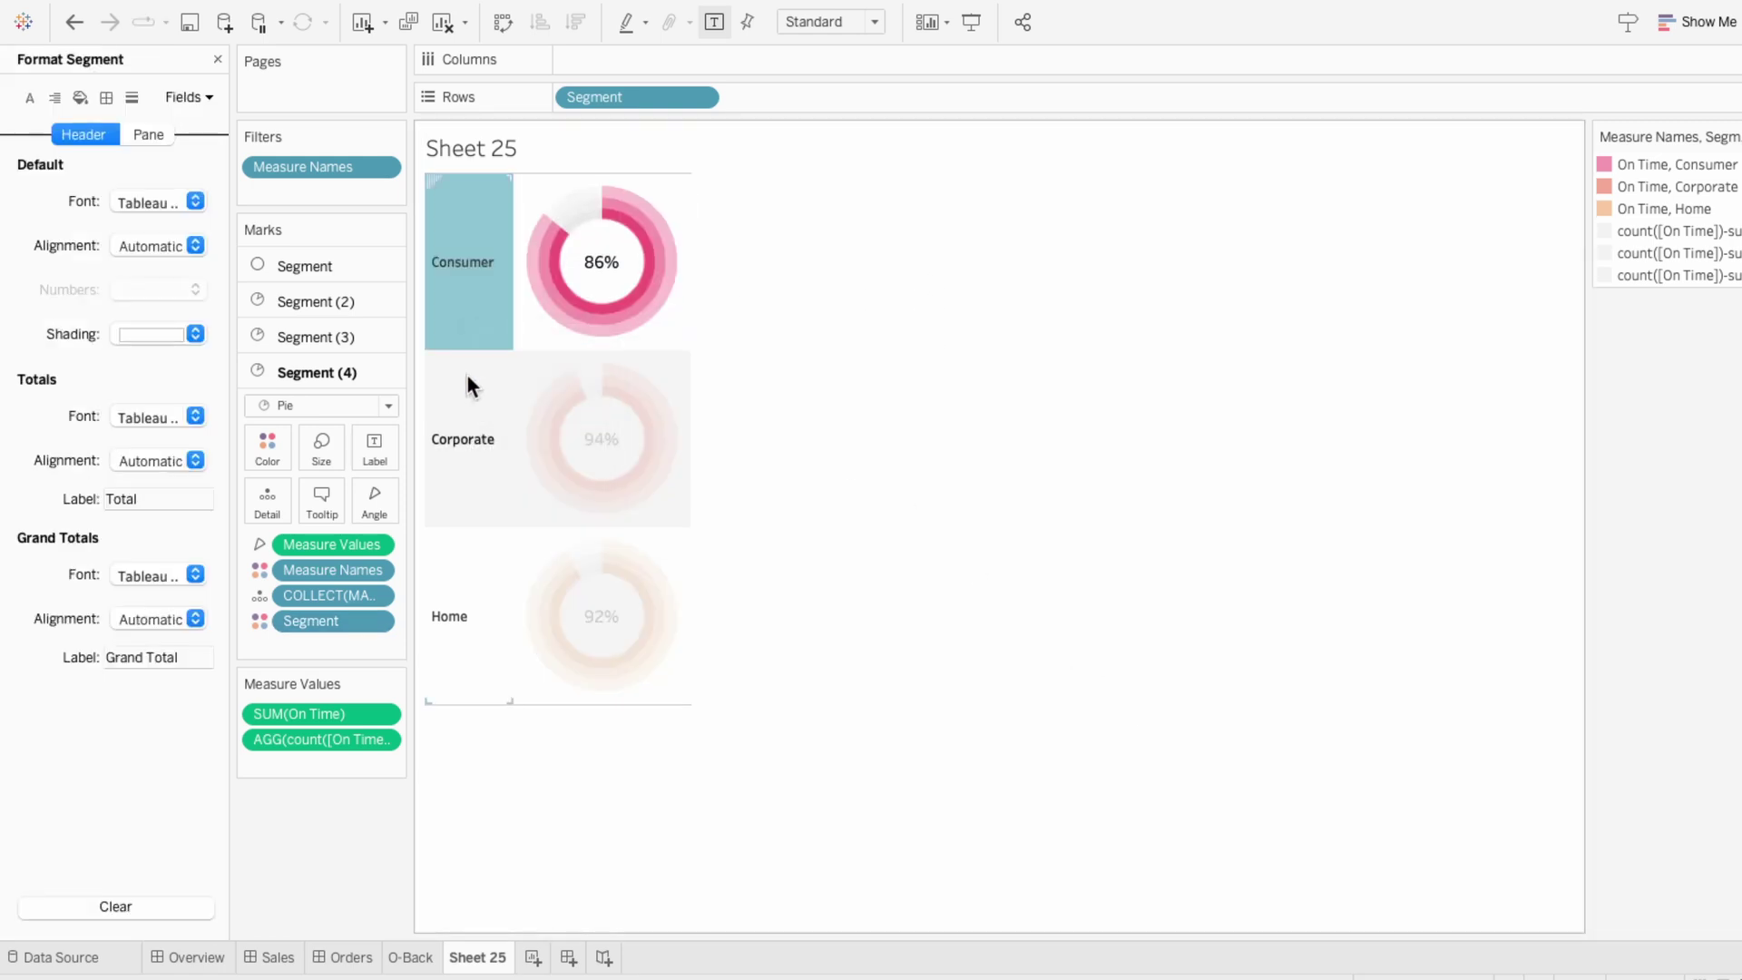
{"action": "left_click", "coordinate": [181, 205]}
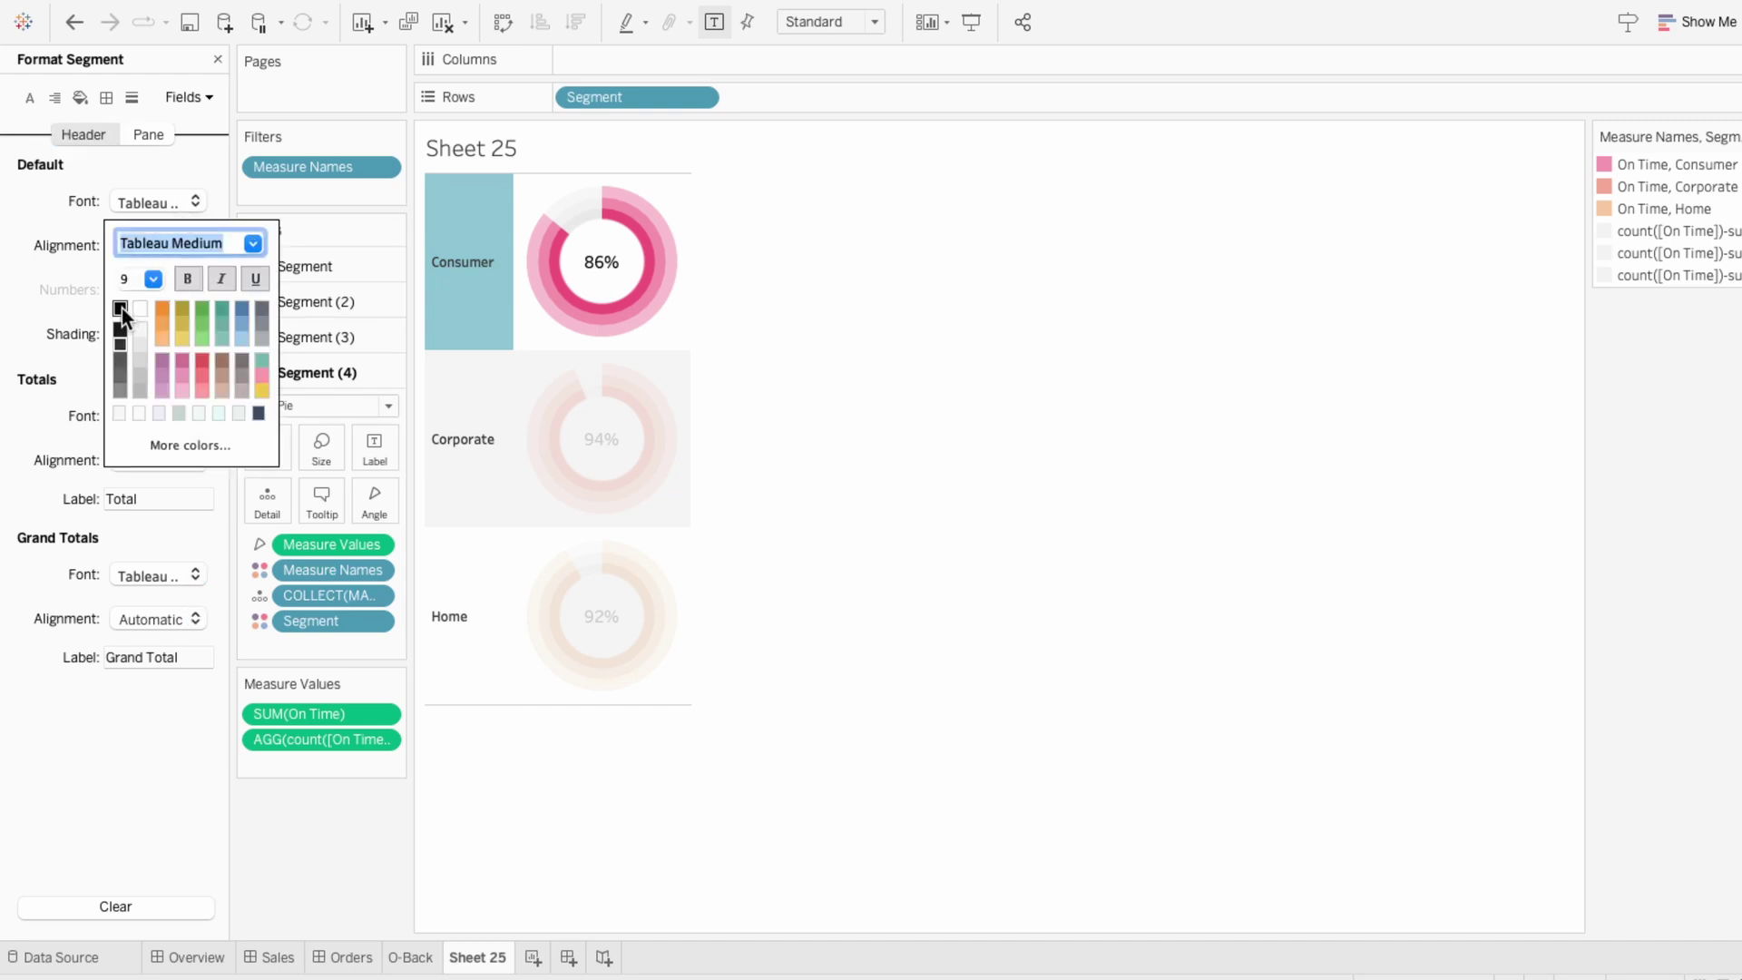
{"action": "left_click", "coordinate": [149, 283]}
{"action": "left_click", "coordinate": [142, 338]}
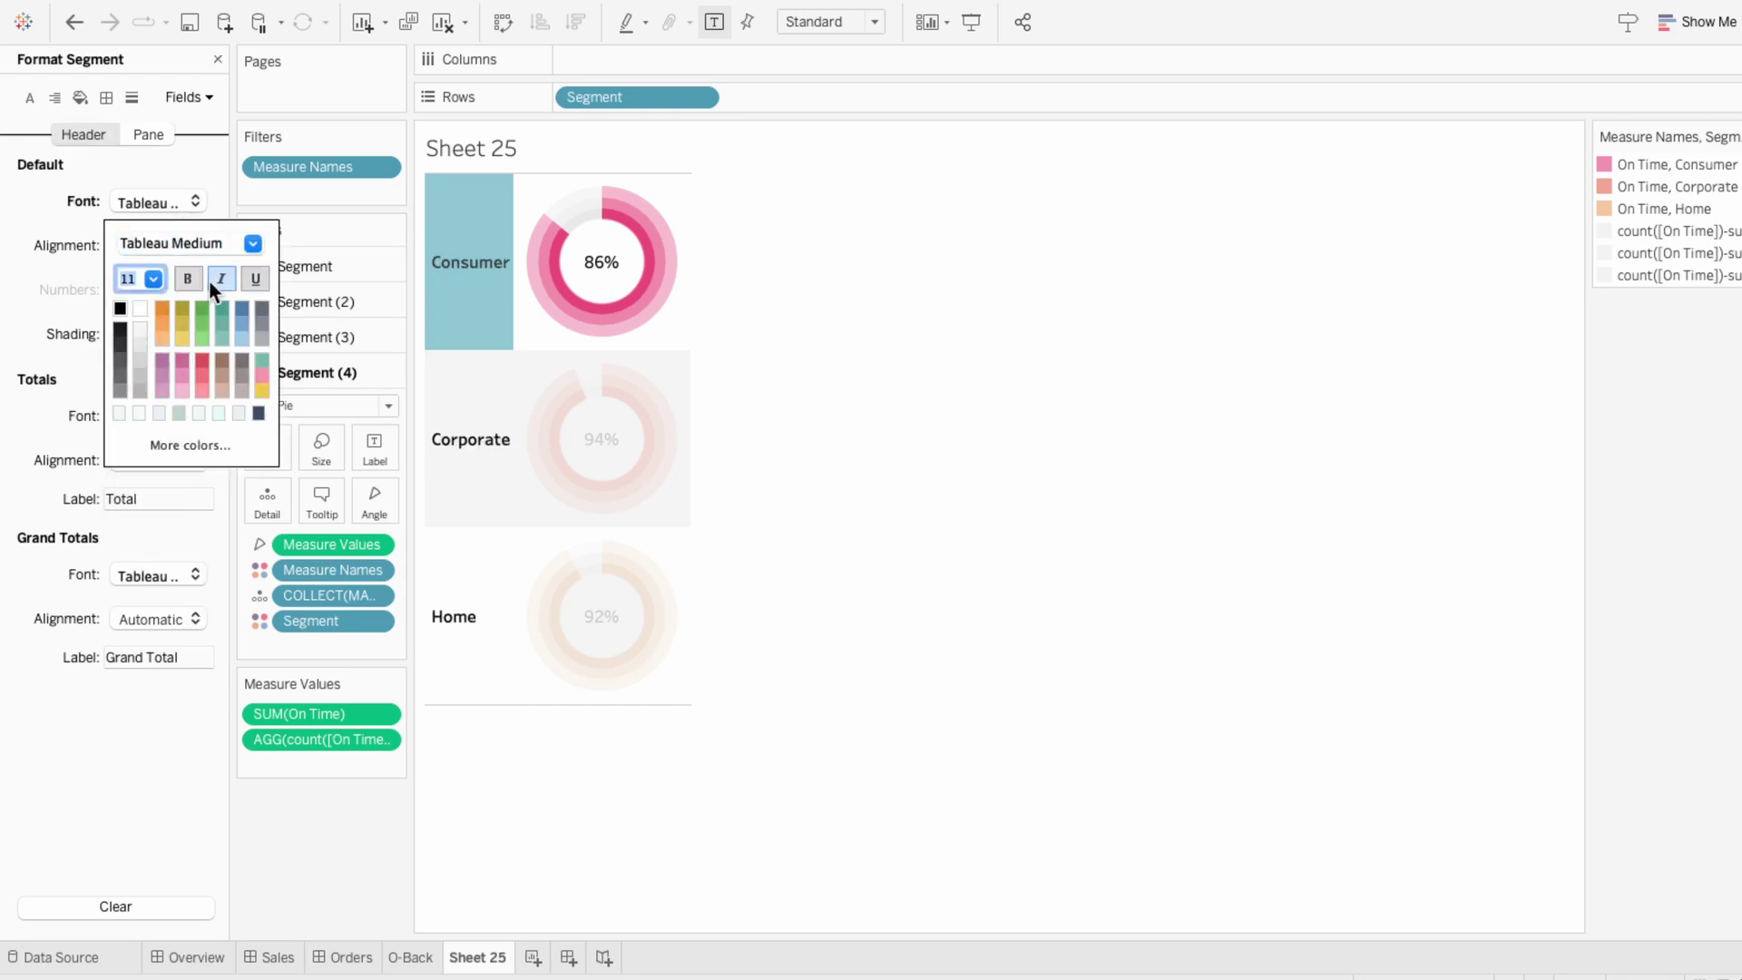
{"action": "left_click", "coordinate": [251, 245]}
{"action": "left_click", "coordinate": [230, 392]}
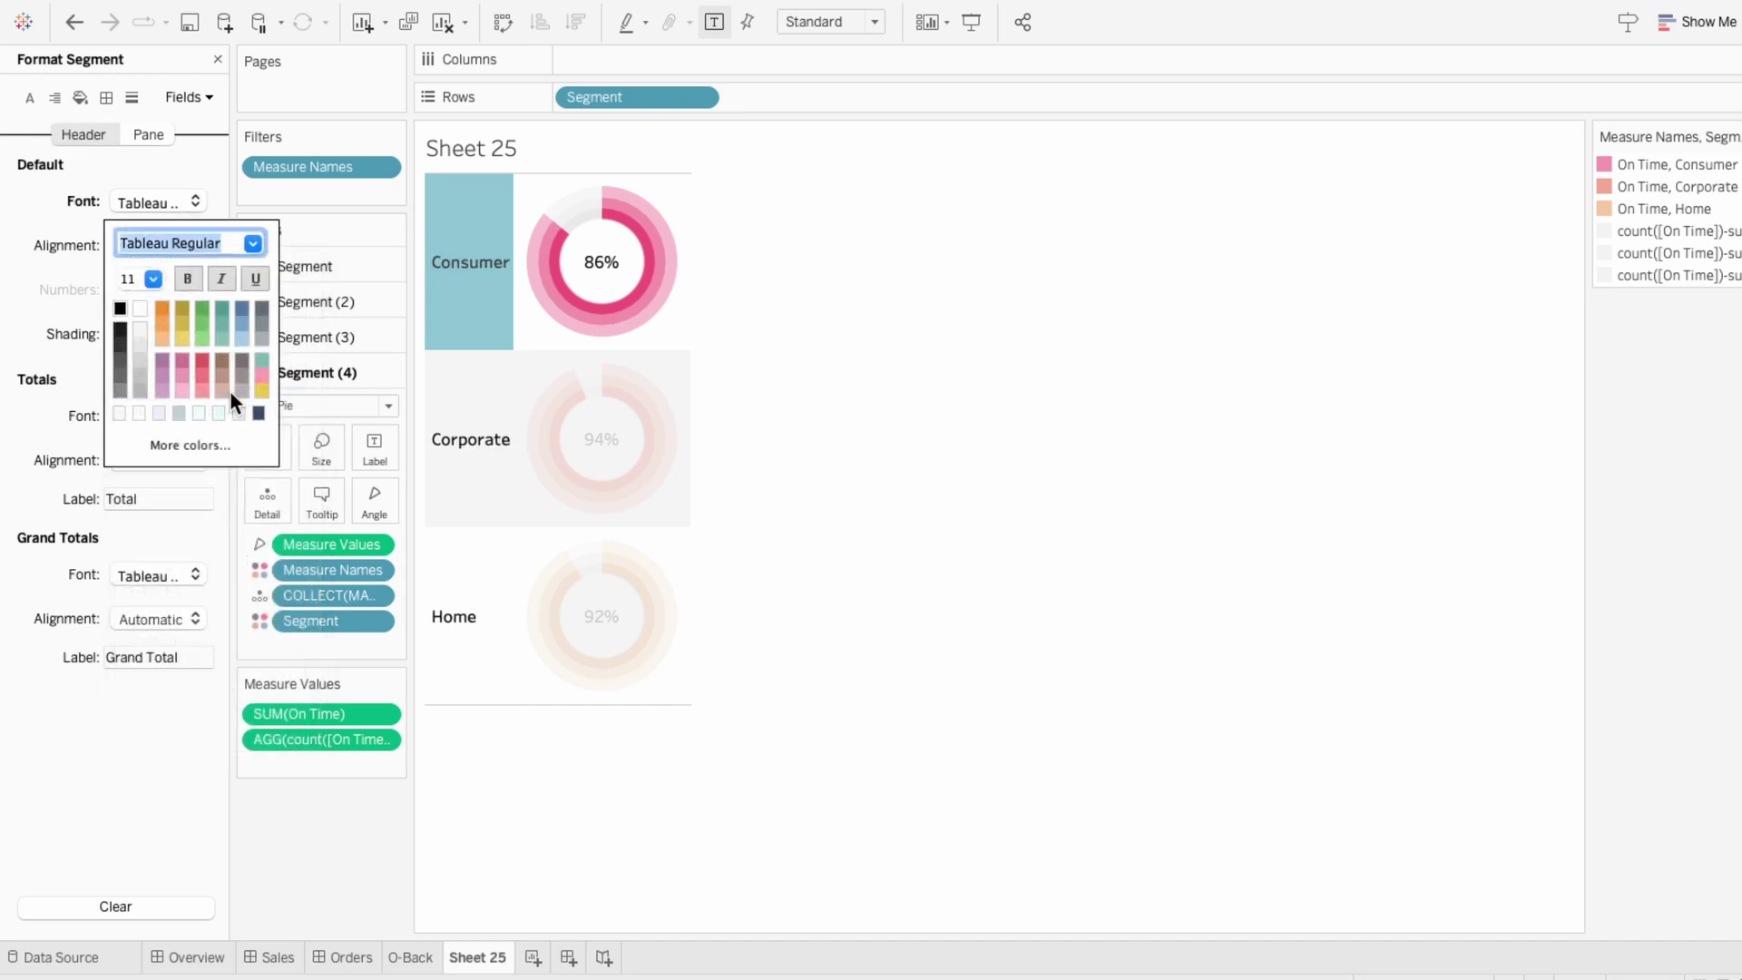
{"action": "left_click", "coordinate": [23, 245]}
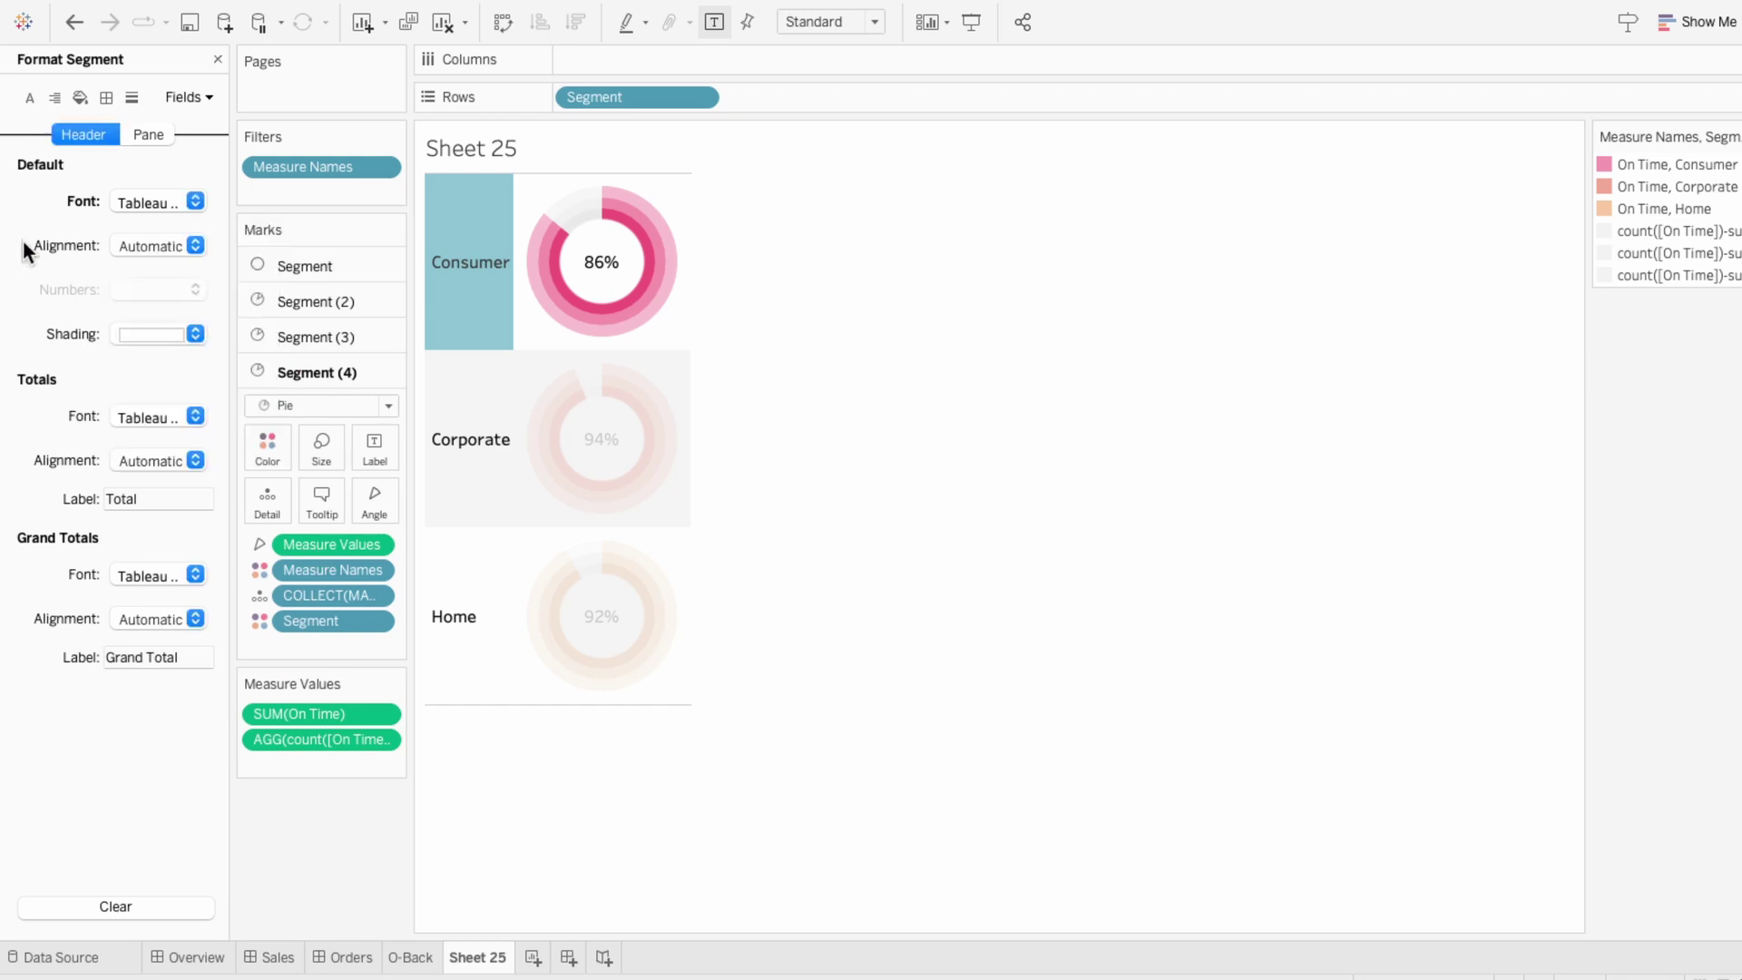
- Set the worksheet shading and row banding shading to None
{"action": "left_click", "coordinate": [82, 98]}
{"action": "left_click", "coordinate": [127, 205]}
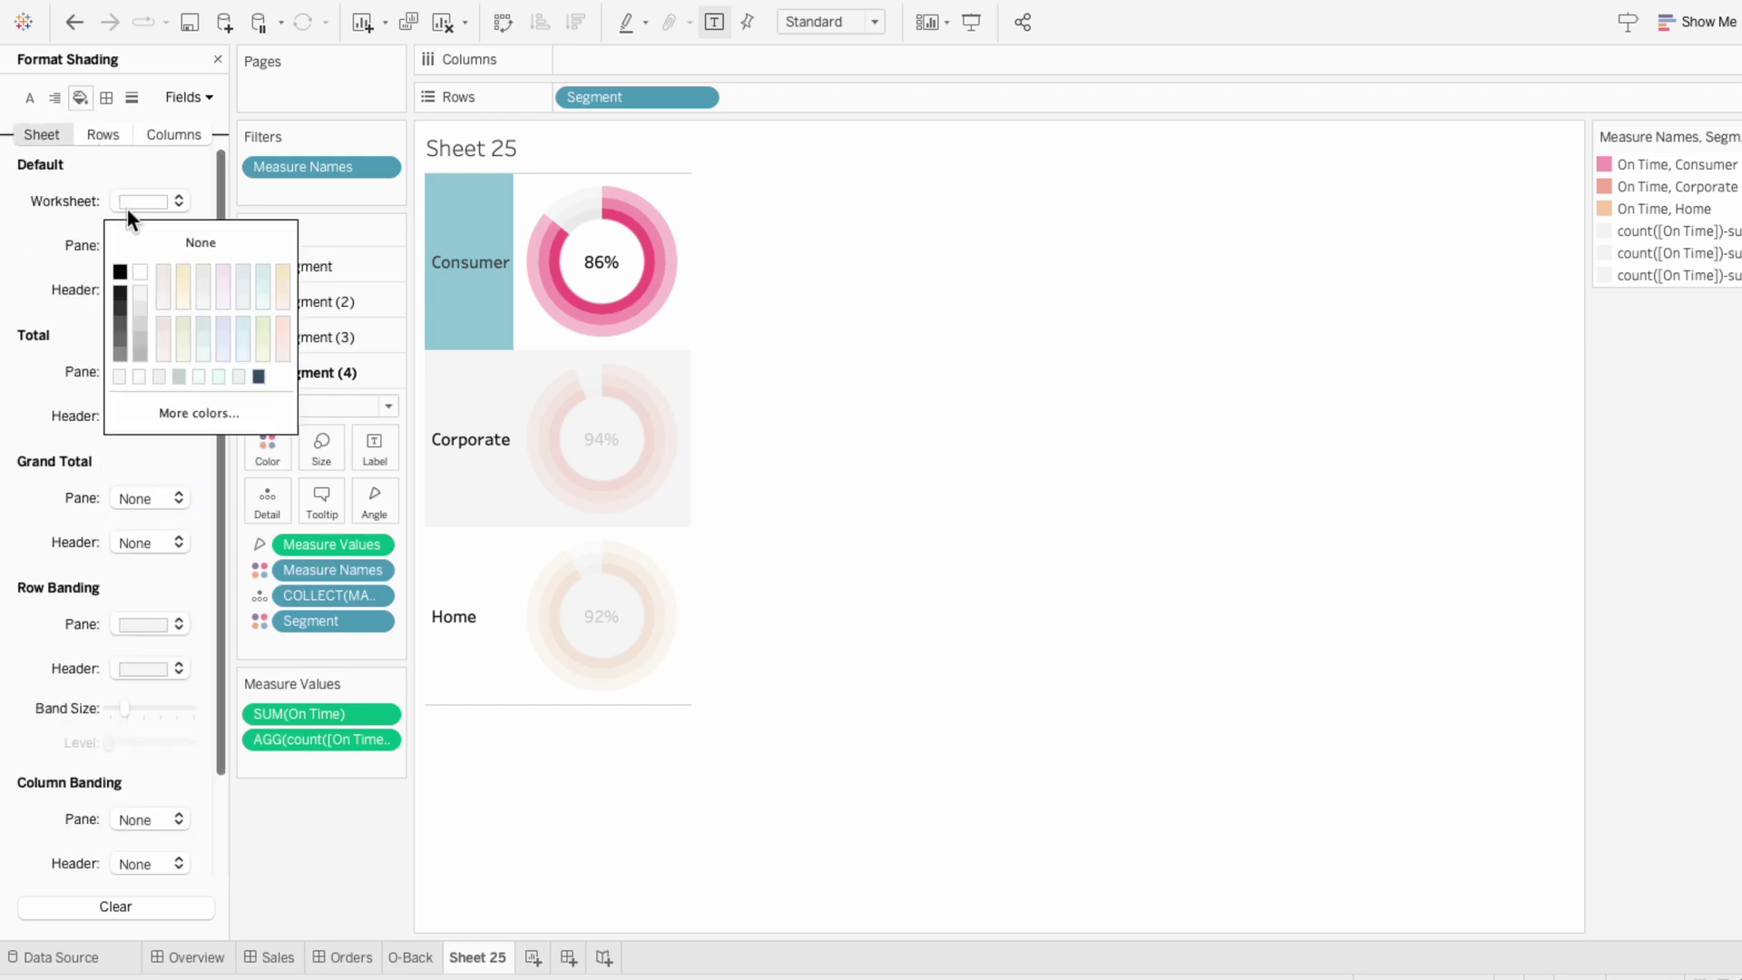
{"action": "left_click", "coordinate": [56, 351]}
{"action": "left_click", "coordinate": [149, 624]}
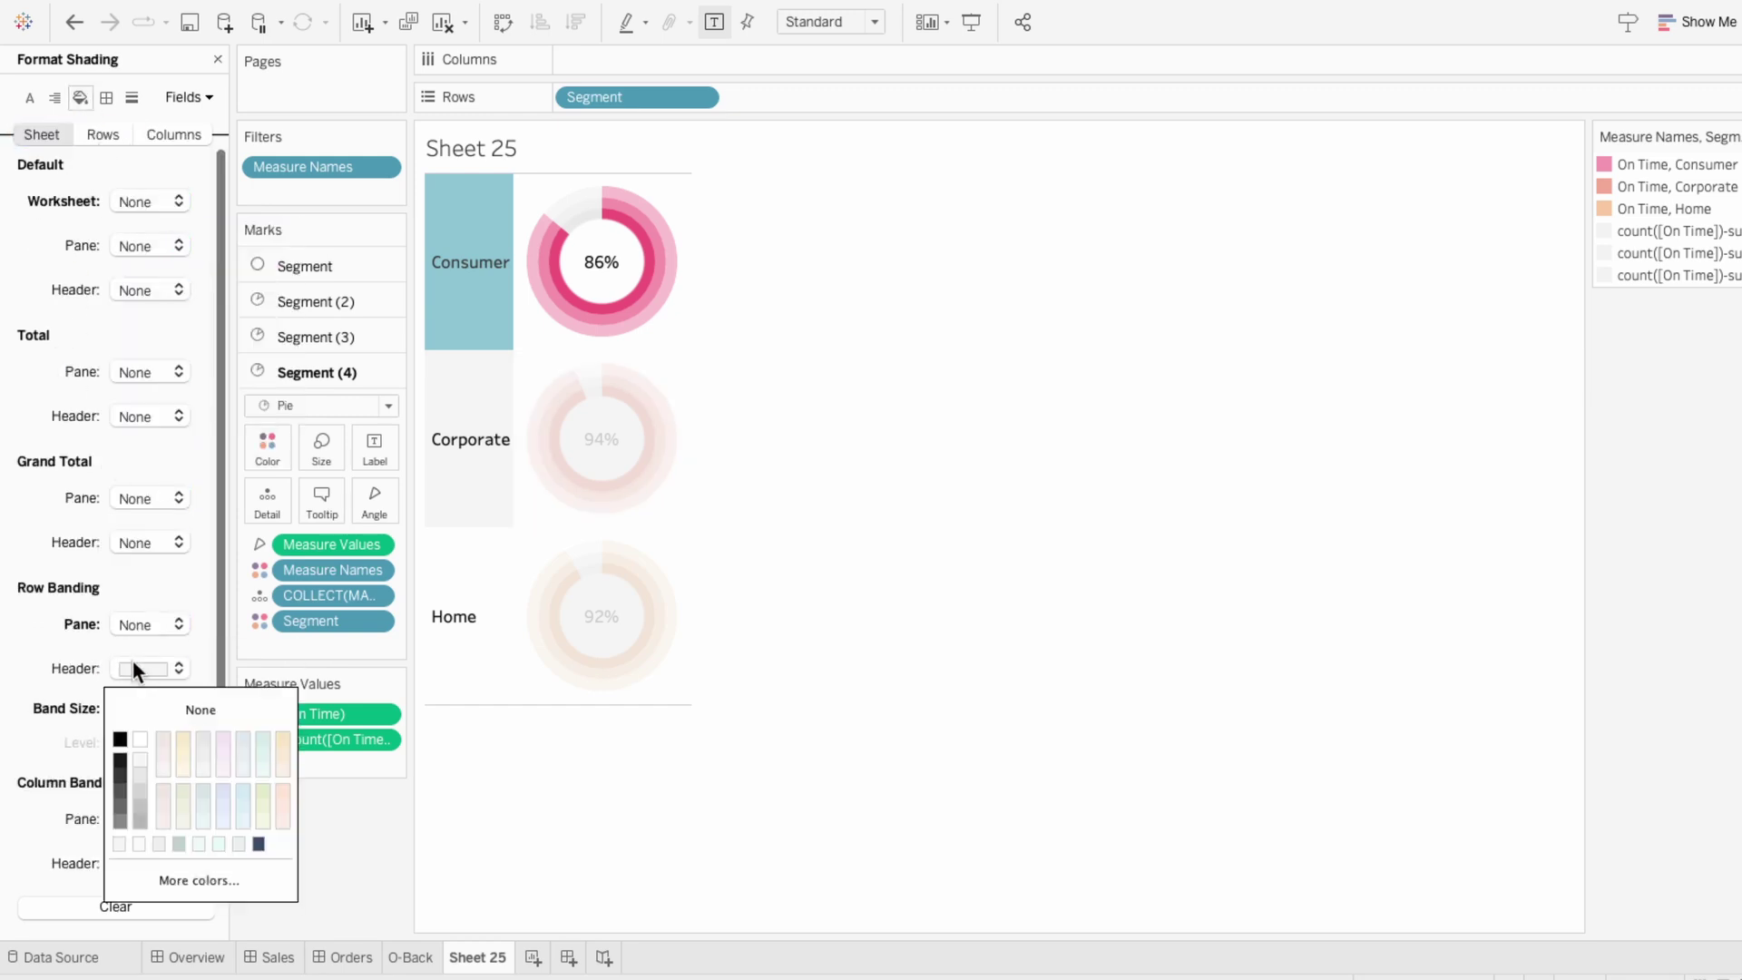
{"action": "left_click", "coordinate": [80, 656]}
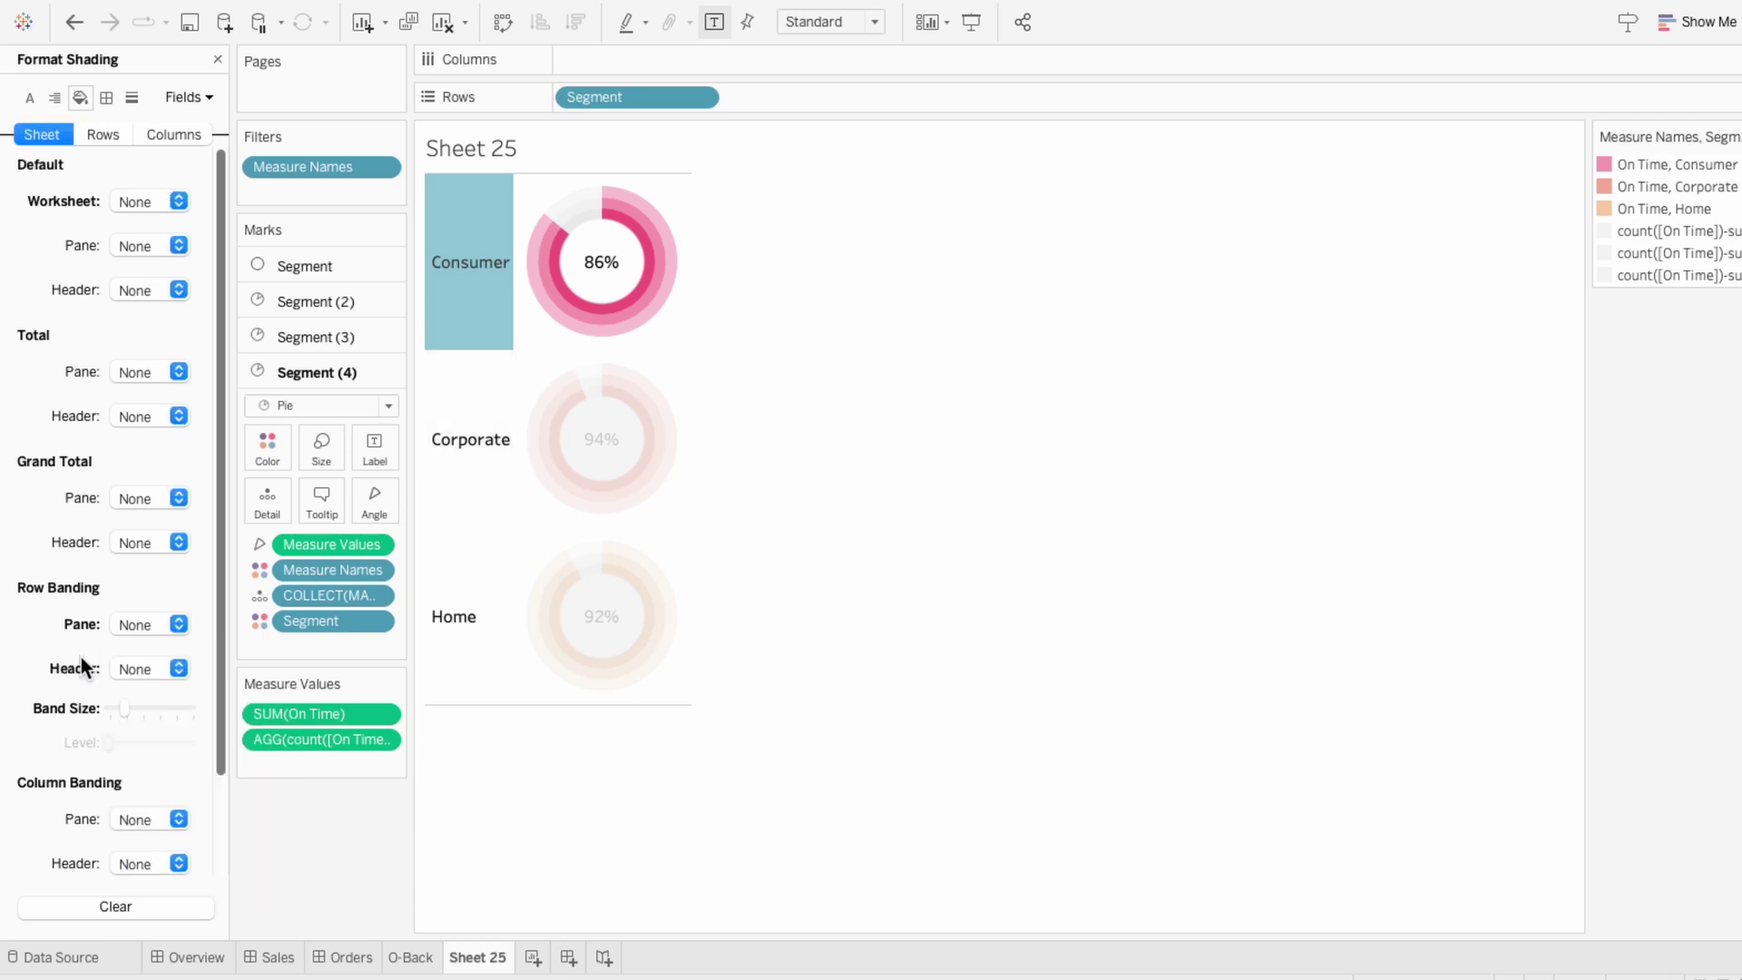
- Set the row divider lines to None, close Format, and deselect Consumer
{"action": "left_click", "coordinate": [107, 98]}
{"action": "left_click", "coordinate": [148, 623]}
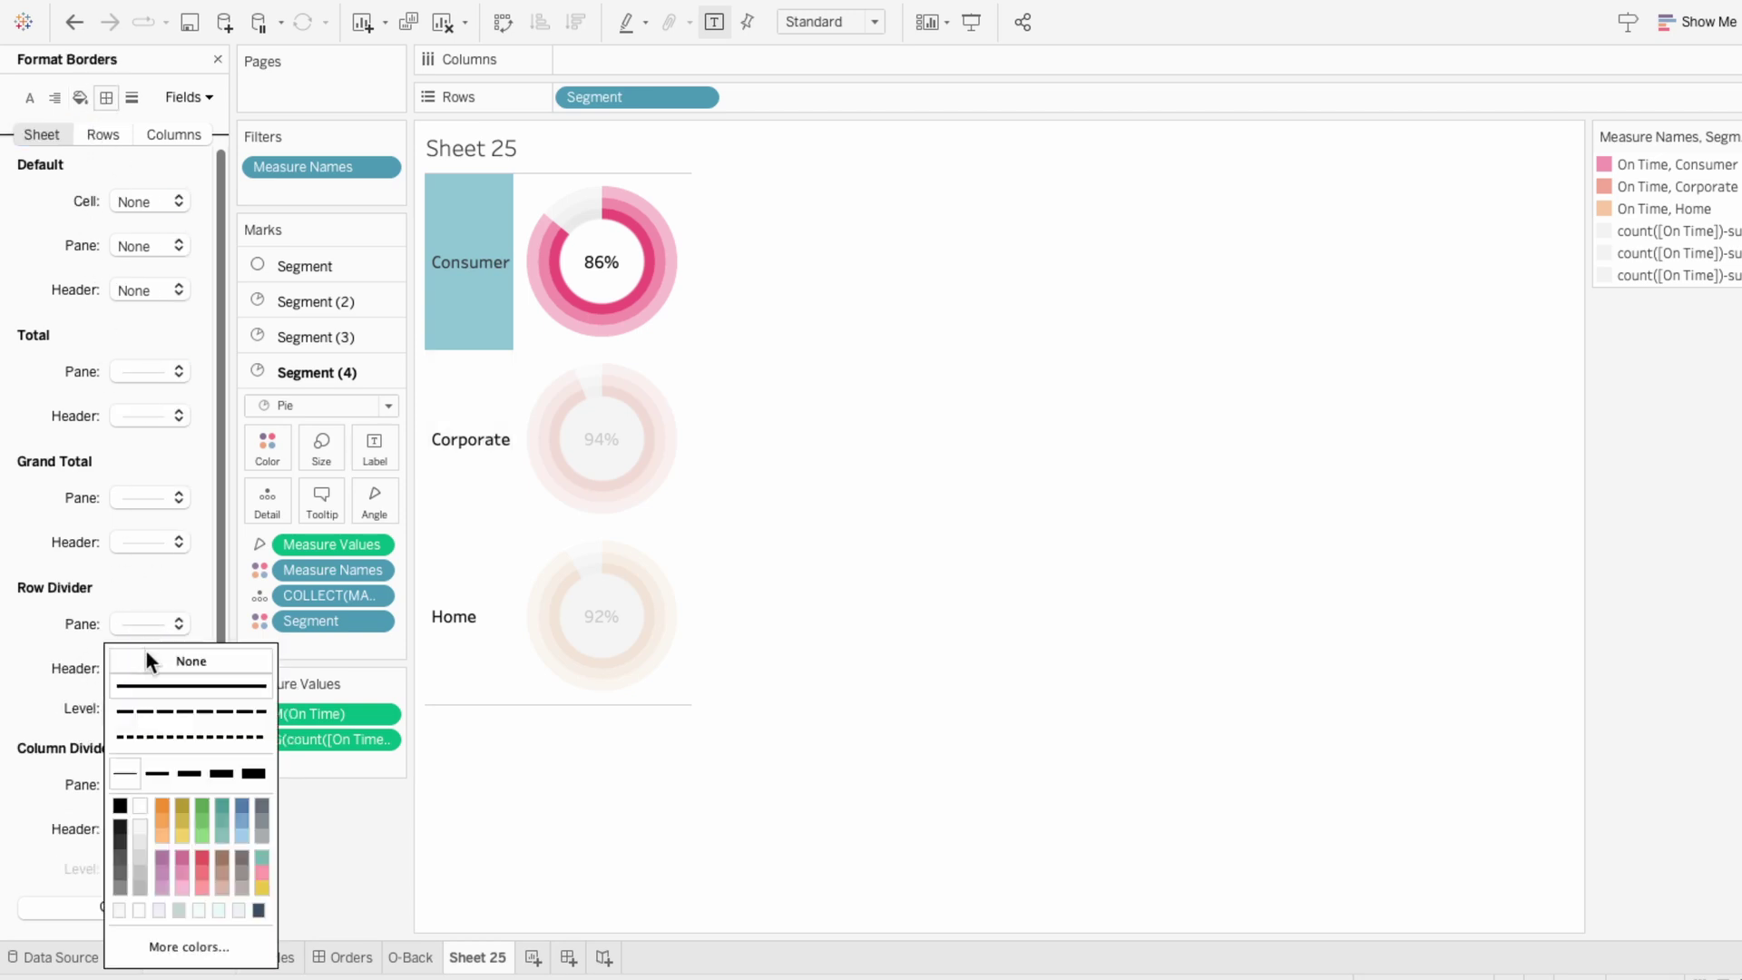
{"action": "left_click", "coordinate": [146, 653]}
{"action": "left_click", "coordinate": [217, 60]}
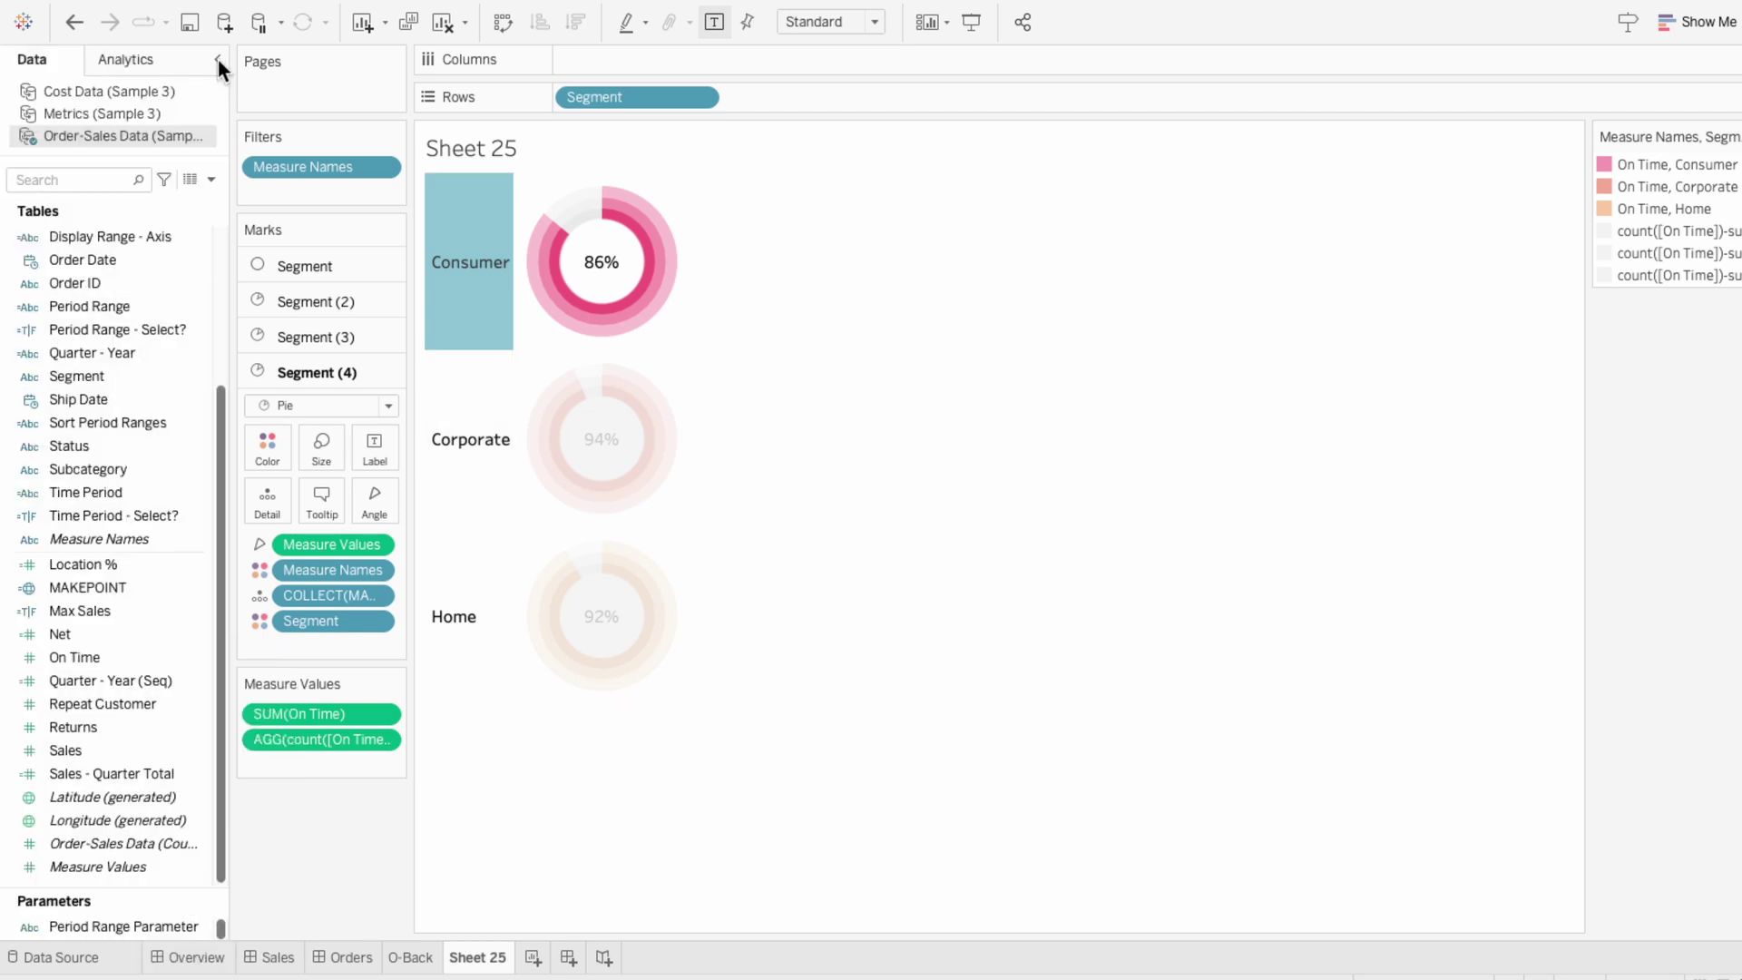
{"action": "left_click", "coordinate": [749, 580]}
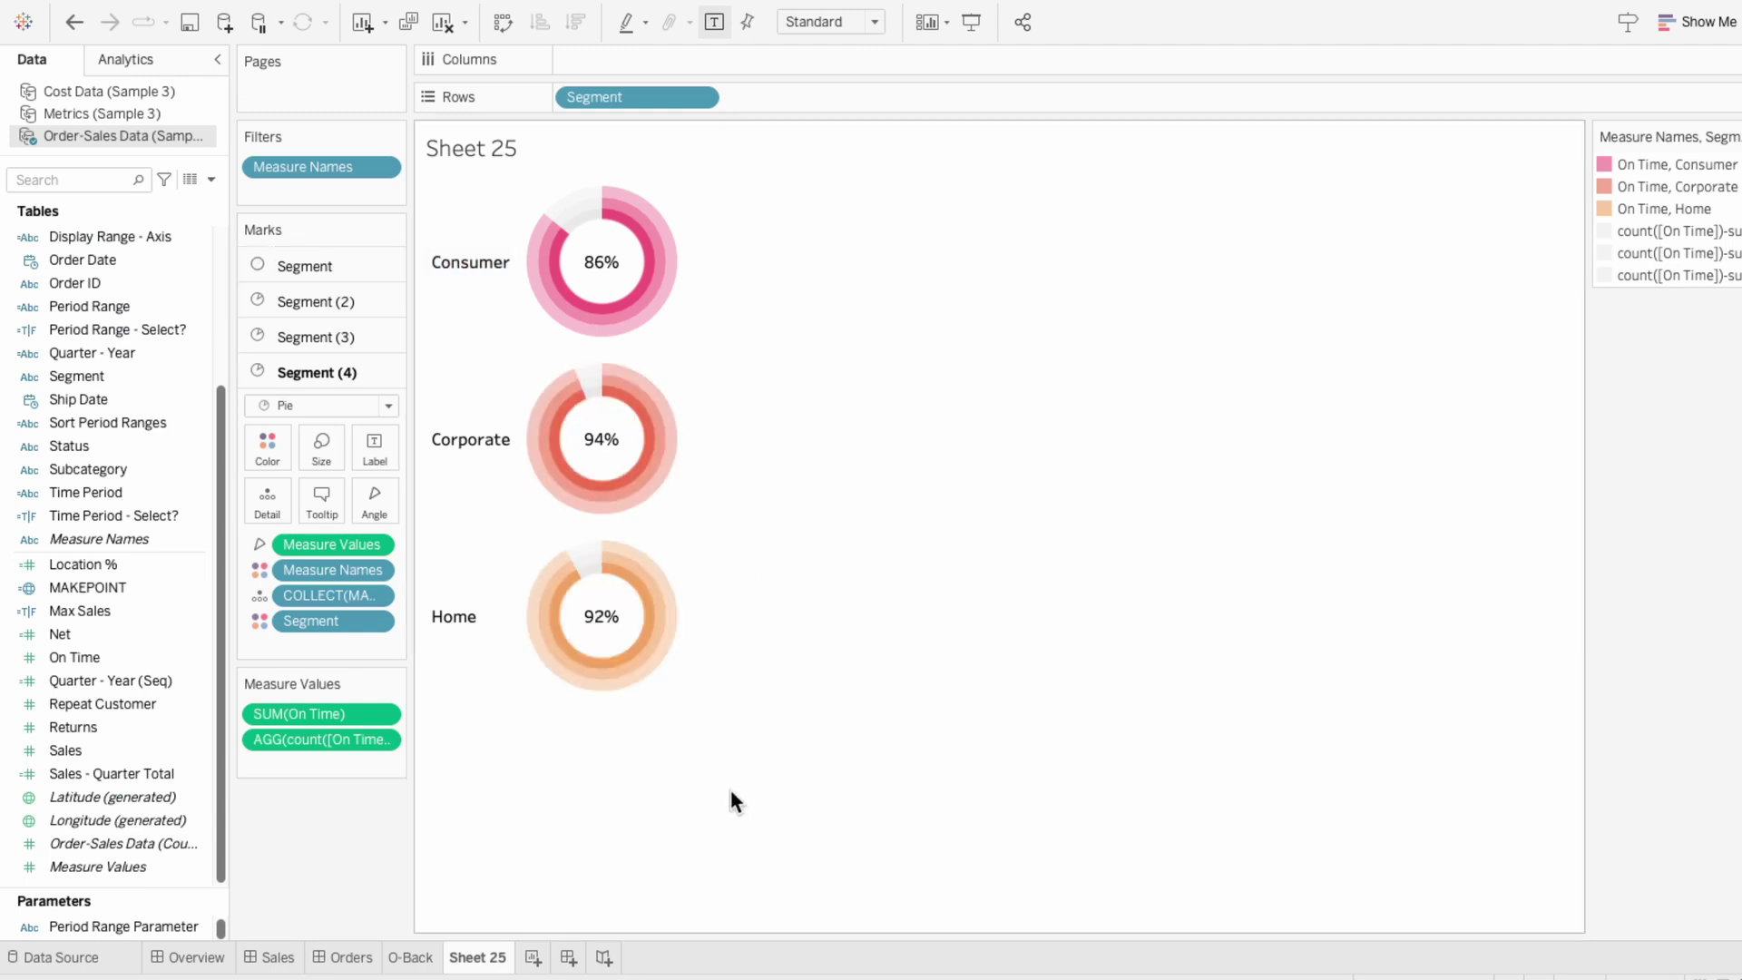
- Add Sheet 25 to the Orders dashboard as floating, with its title hidden and Fit set to Entire View
{"action": "left_click", "coordinate": [350, 957]}
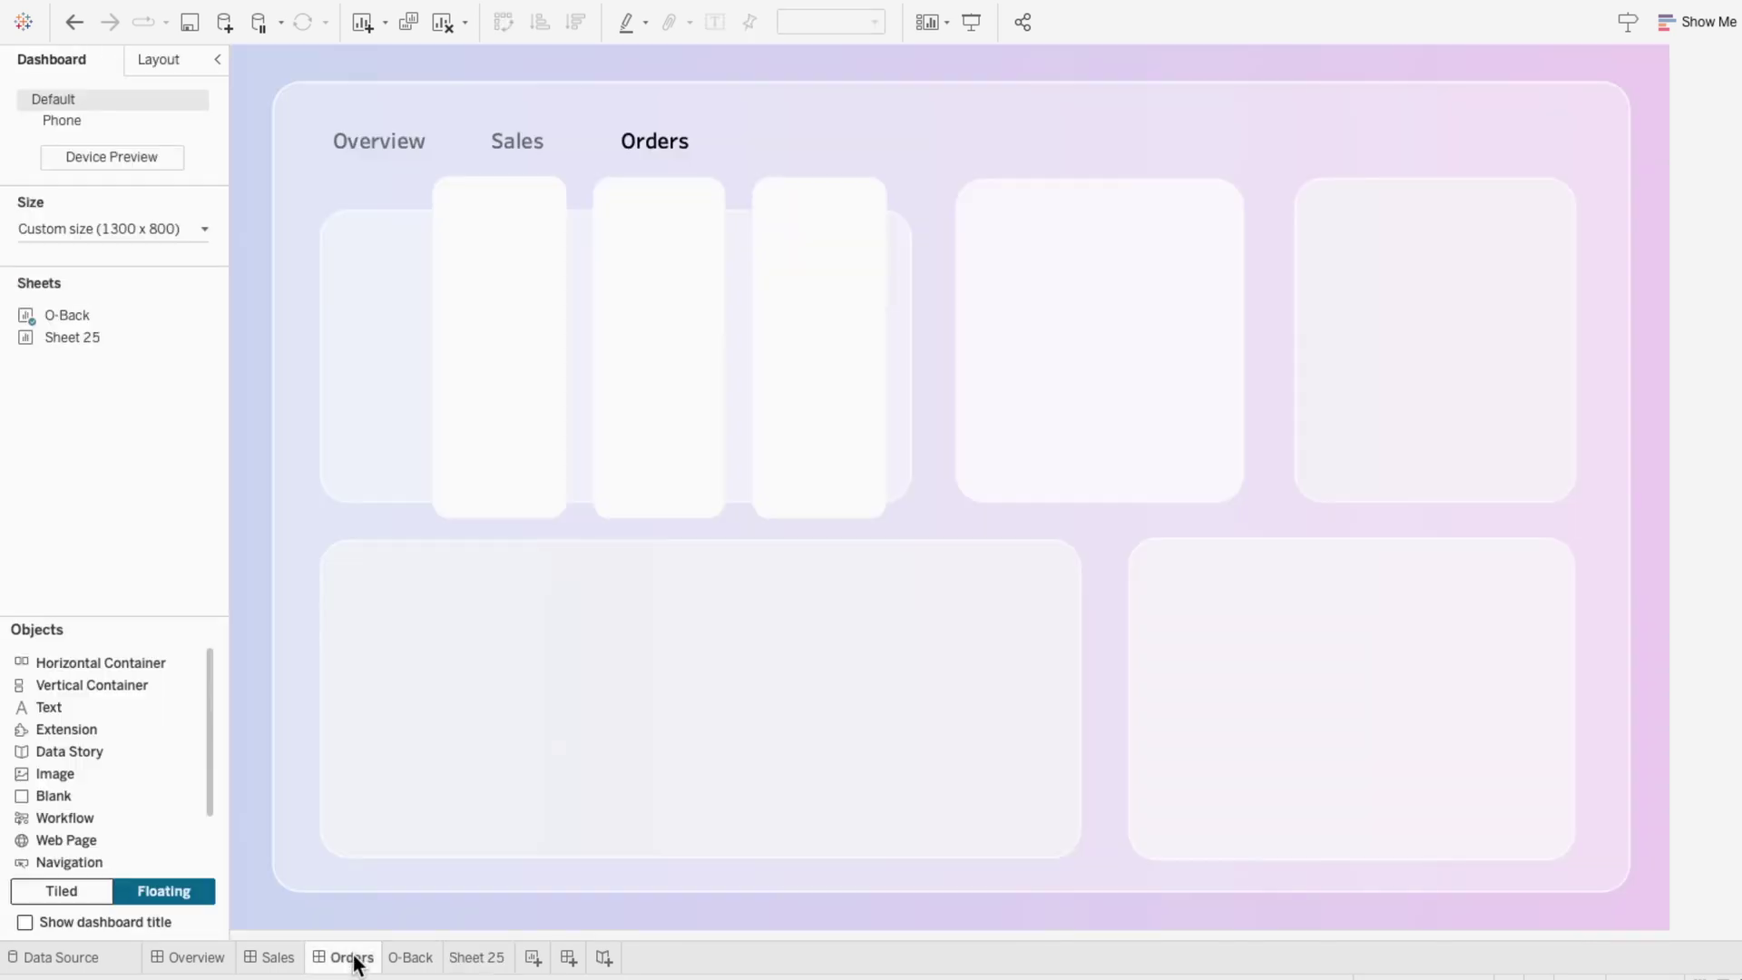
{"action": "left_click_drag", "start_coordinate": [33, 343], "coordinate": [395, 203]}
{"action": "right_click", "coordinate": [417, 228]}
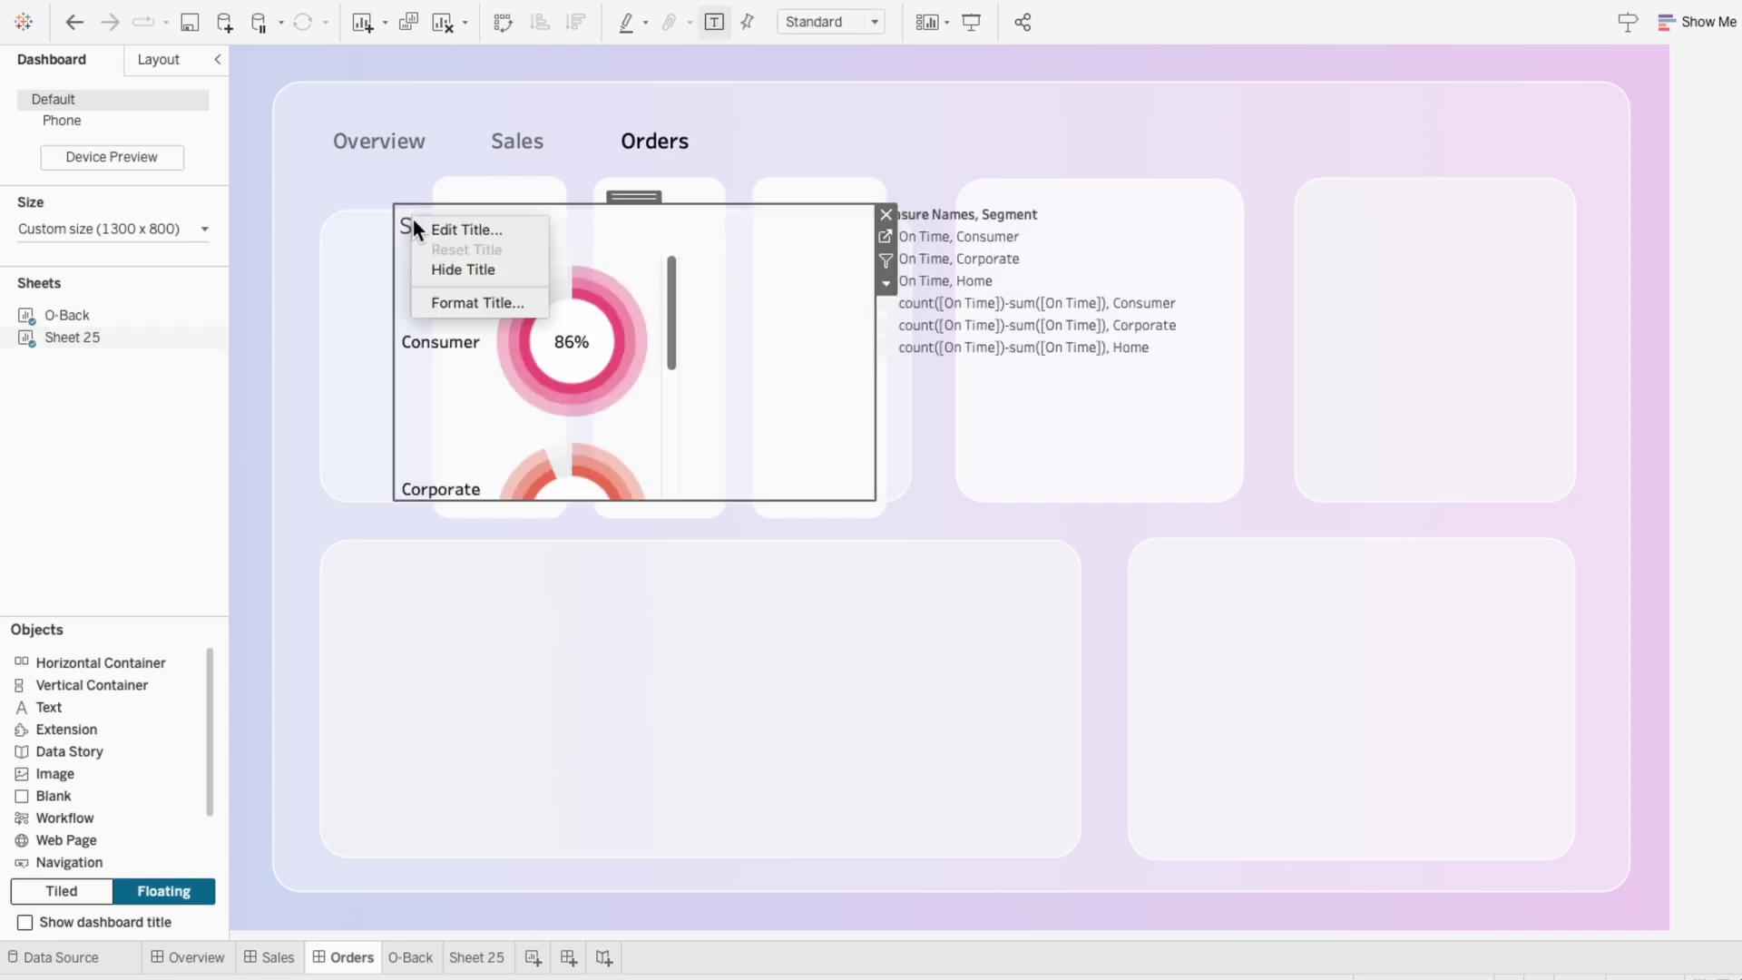
{"action": "left_click", "coordinate": [444, 263]}
{"action": "left_click_drag", "start_coordinate": [875, 500], "coordinate": [559, 534]}
{"action": "left_click", "coordinate": [787, 24]}
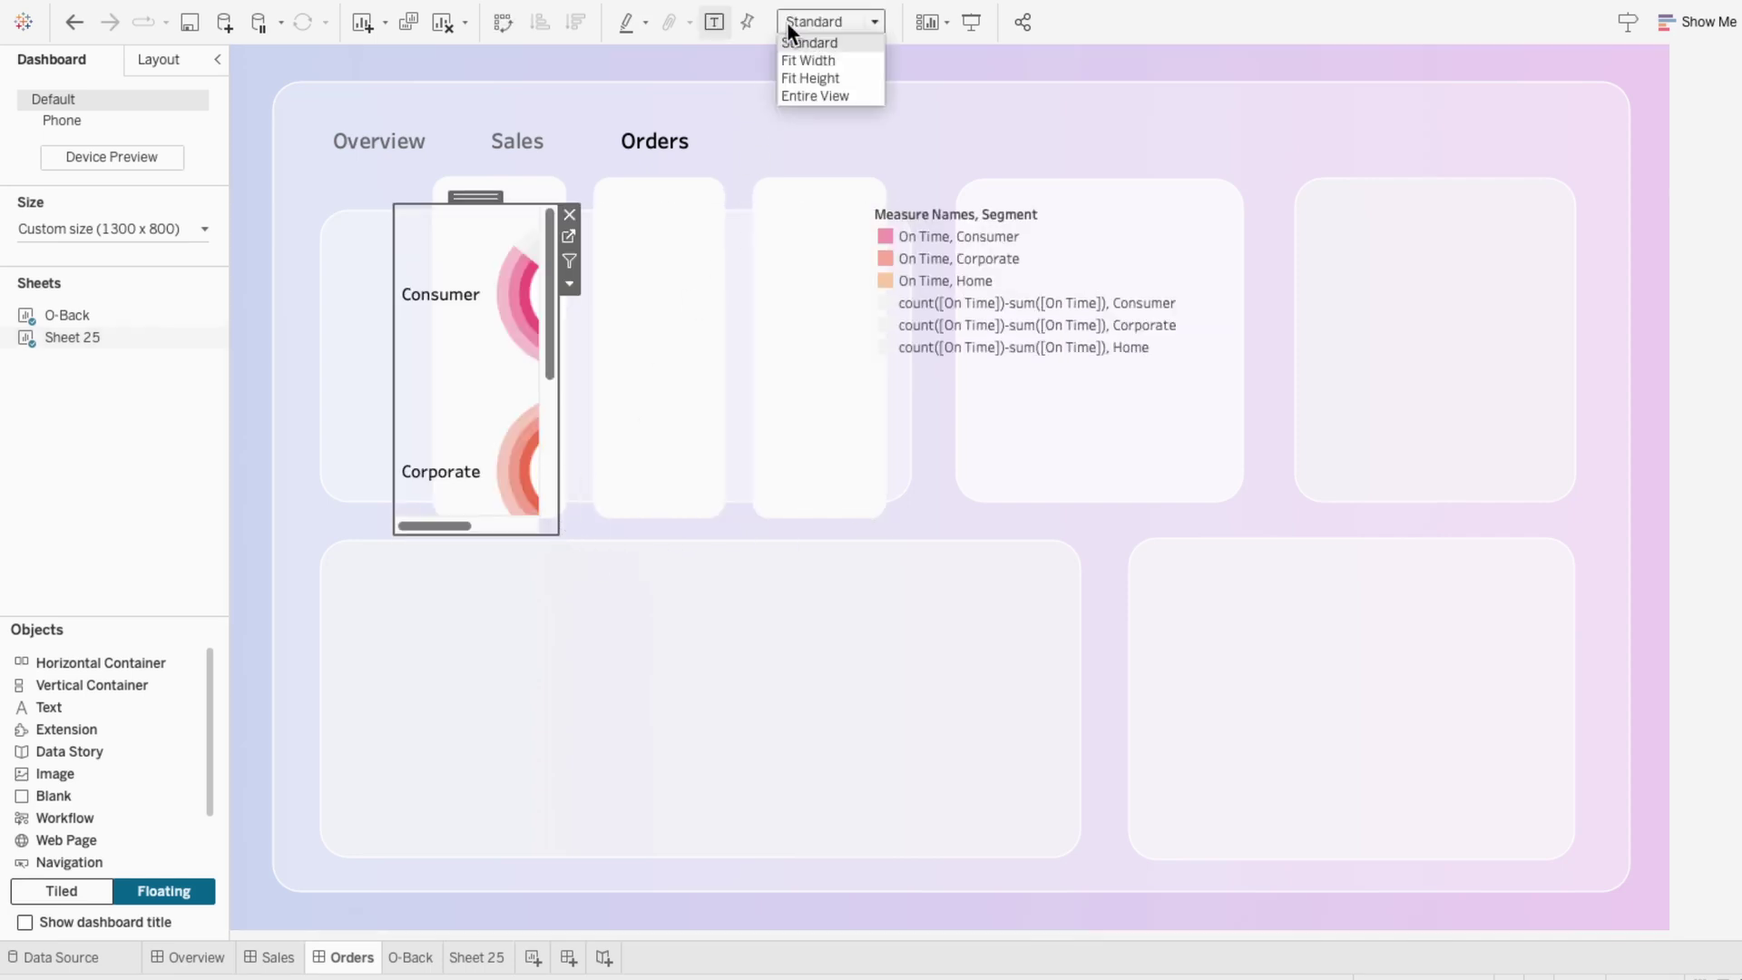
{"action": "left_click", "coordinate": [809, 92]}
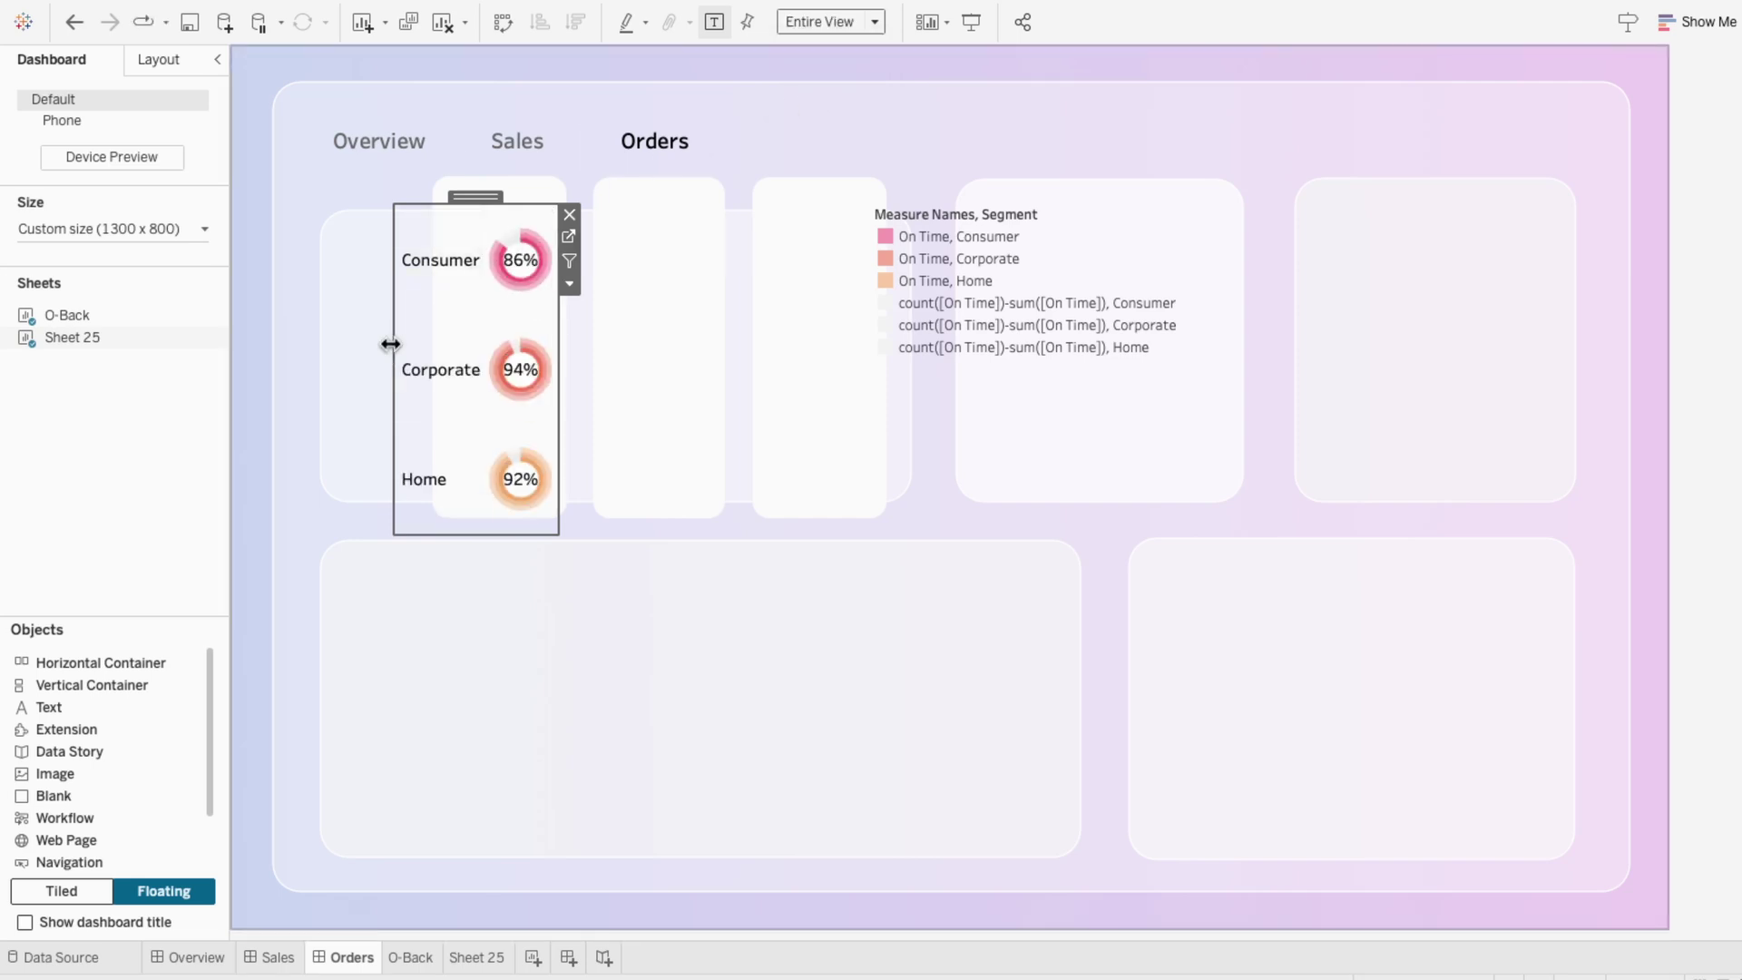
- Resize the Sheet 25 donuts to fill the first card and remove the colour legend
{"action": "left_click_drag", "start_coordinate": [391, 343], "coordinate": [326, 345]}
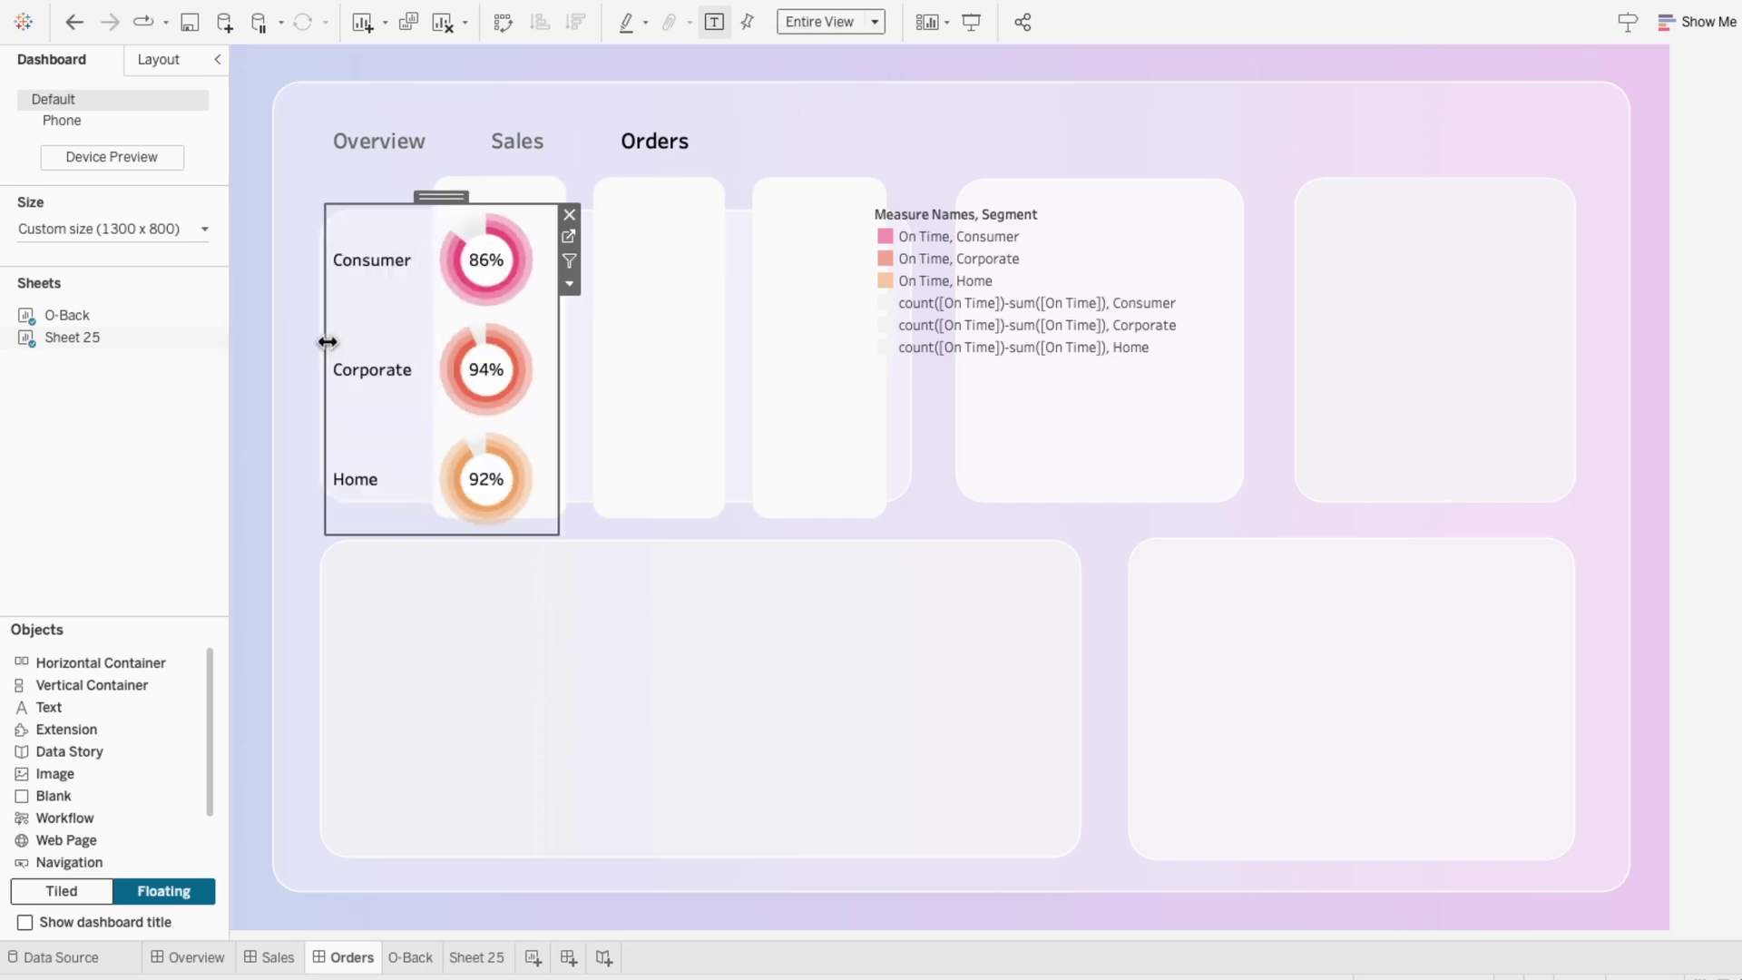
{"action": "left_click_drag", "start_coordinate": [560, 366], "coordinate": [579, 369]}
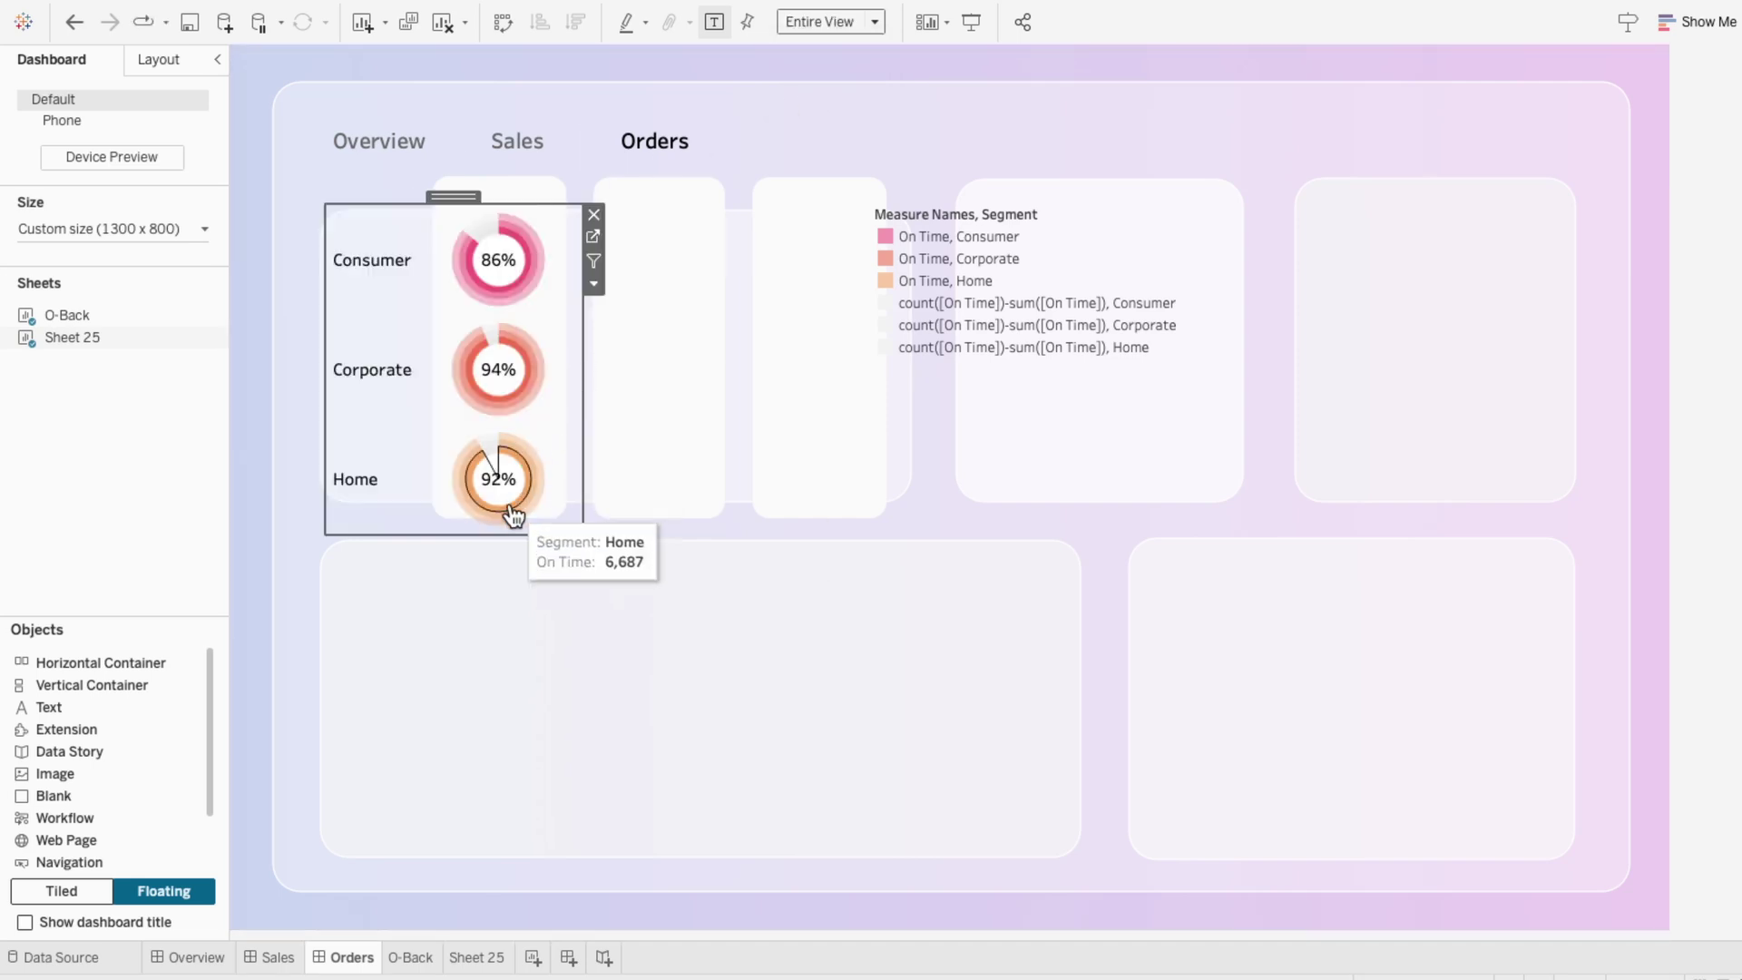
{"action": "left_click_drag", "start_coordinate": [503, 534], "coordinate": [508, 520]}
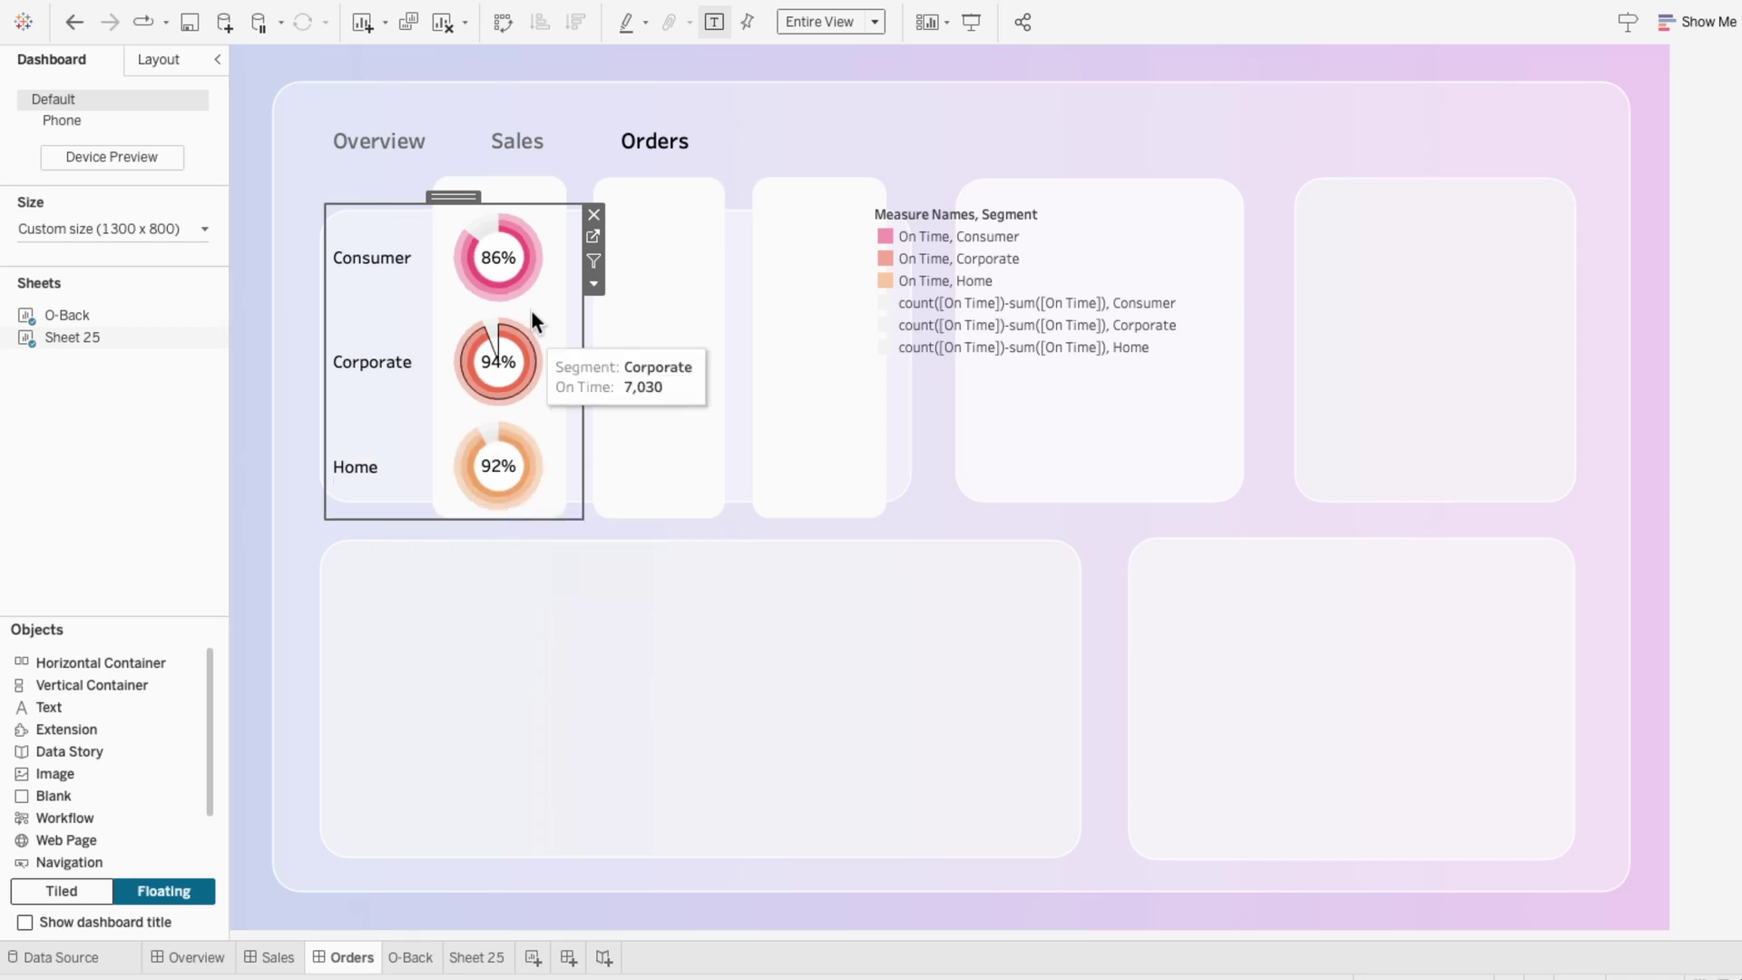
{"action": "left_click_drag", "start_coordinate": [540, 203], "coordinate": [541, 208]}
{"action": "left_click", "coordinate": [1011, 214]}
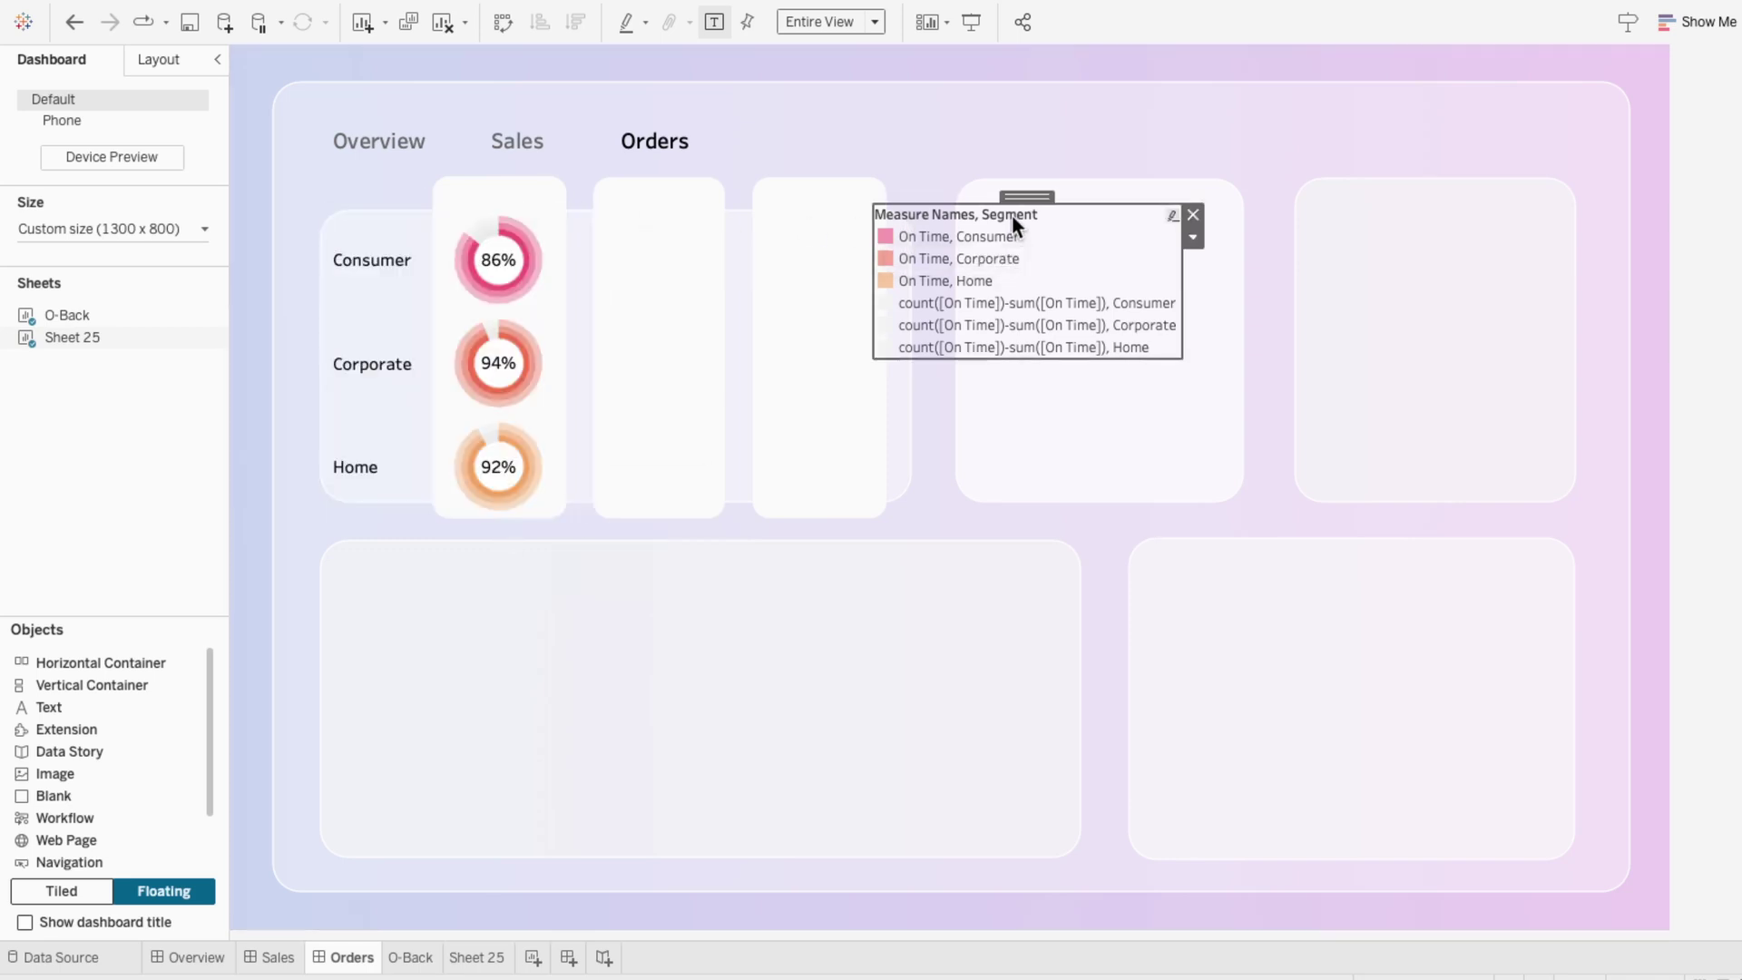
{"action": "left_click", "coordinate": [1188, 218]}
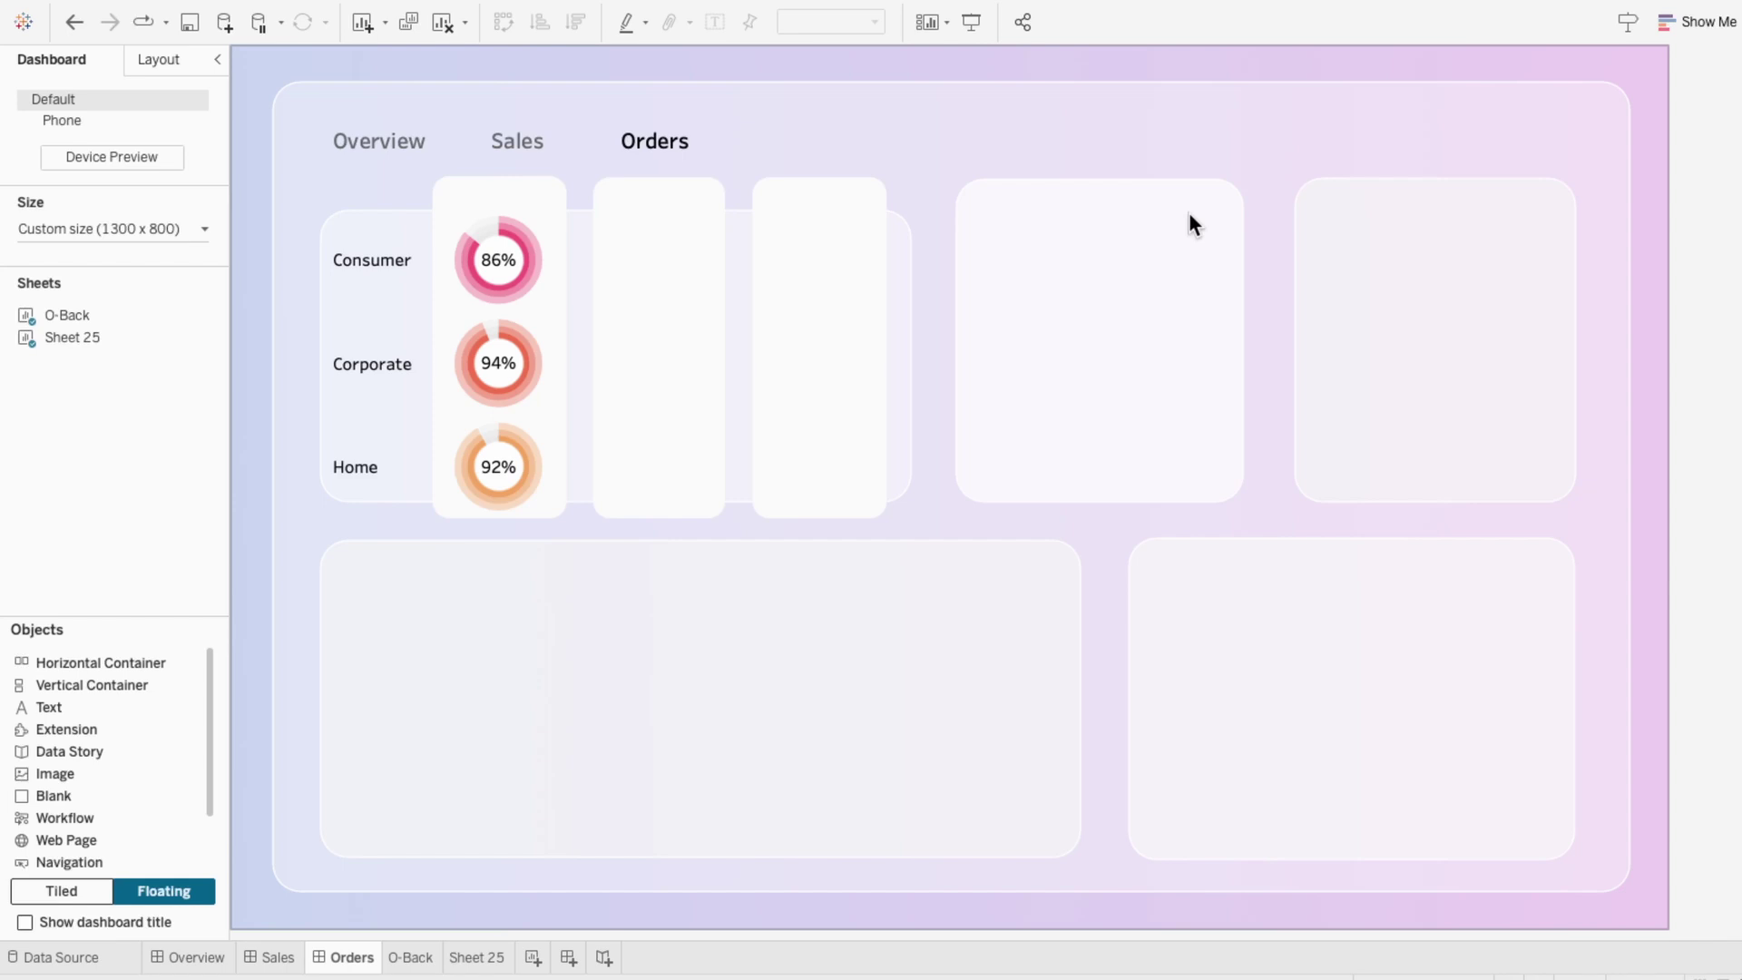
- Rename the Sheet 25 tab to 'On Time'
{"action": "left_click", "coordinate": [478, 959]}
{"action": "double_click", "coordinate": [478, 959]}
{"action": "type", "text": "On Time"}
{"action": "key", "text": "Return"}
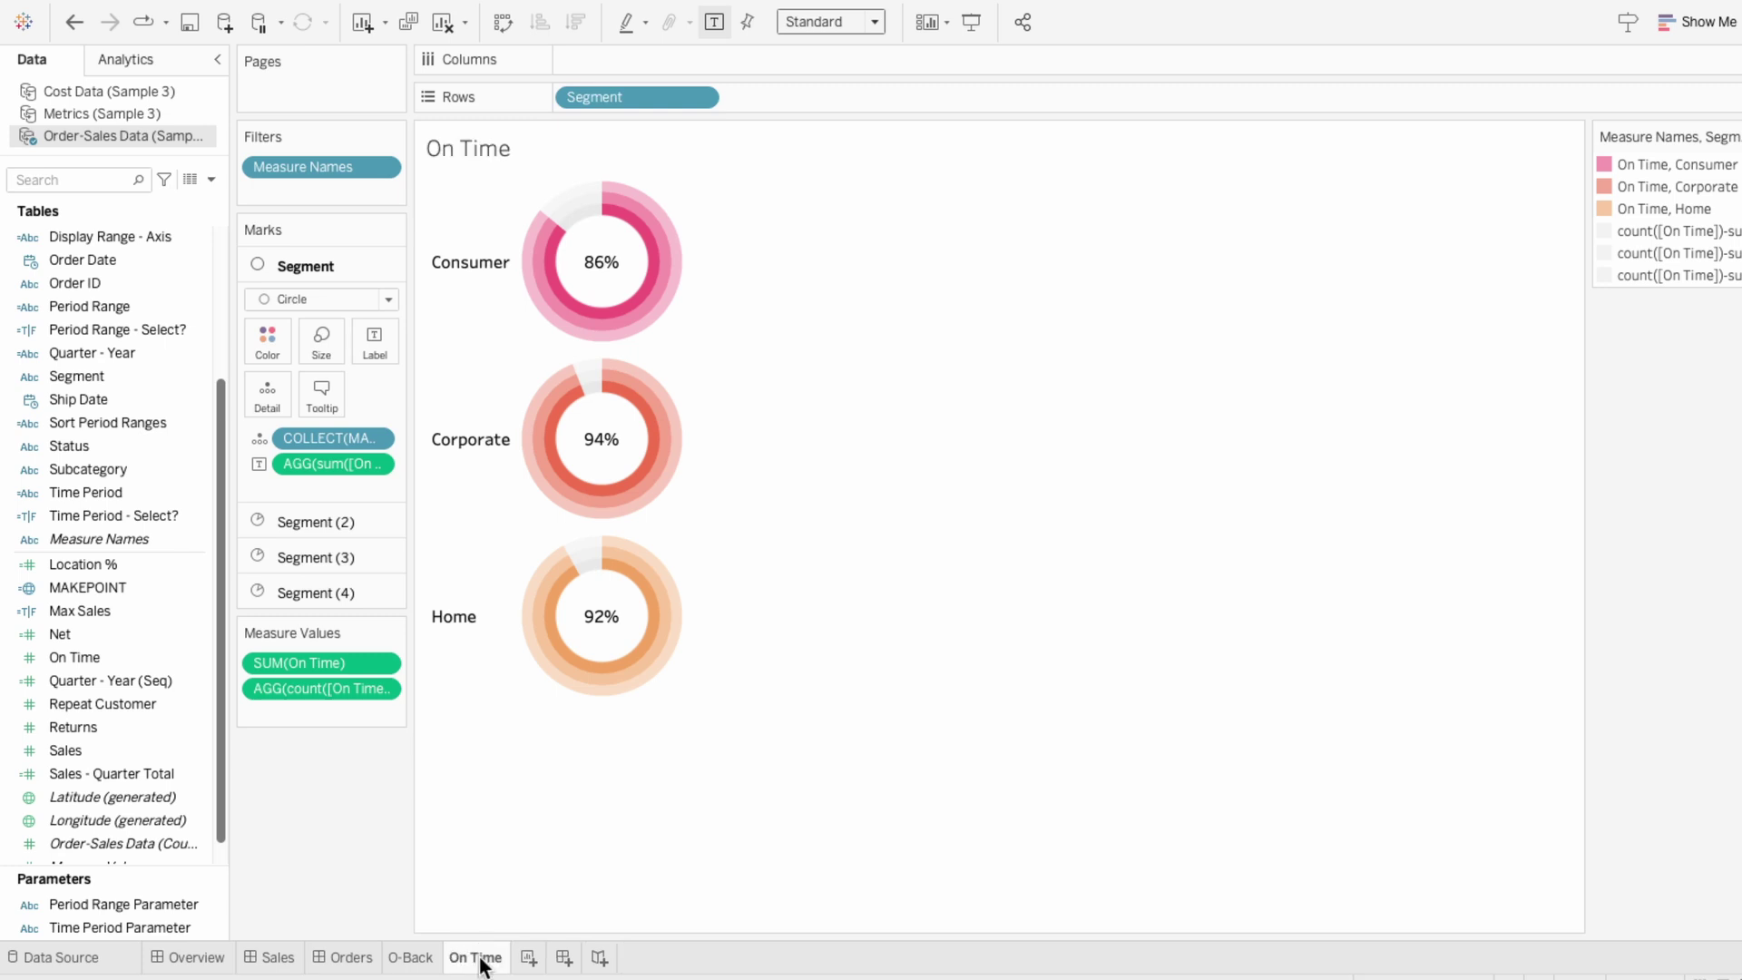
- Duplicate the On Time sheet and name the copy 'Repeat Customer'
{"action": "right_click", "coordinate": [481, 959]}
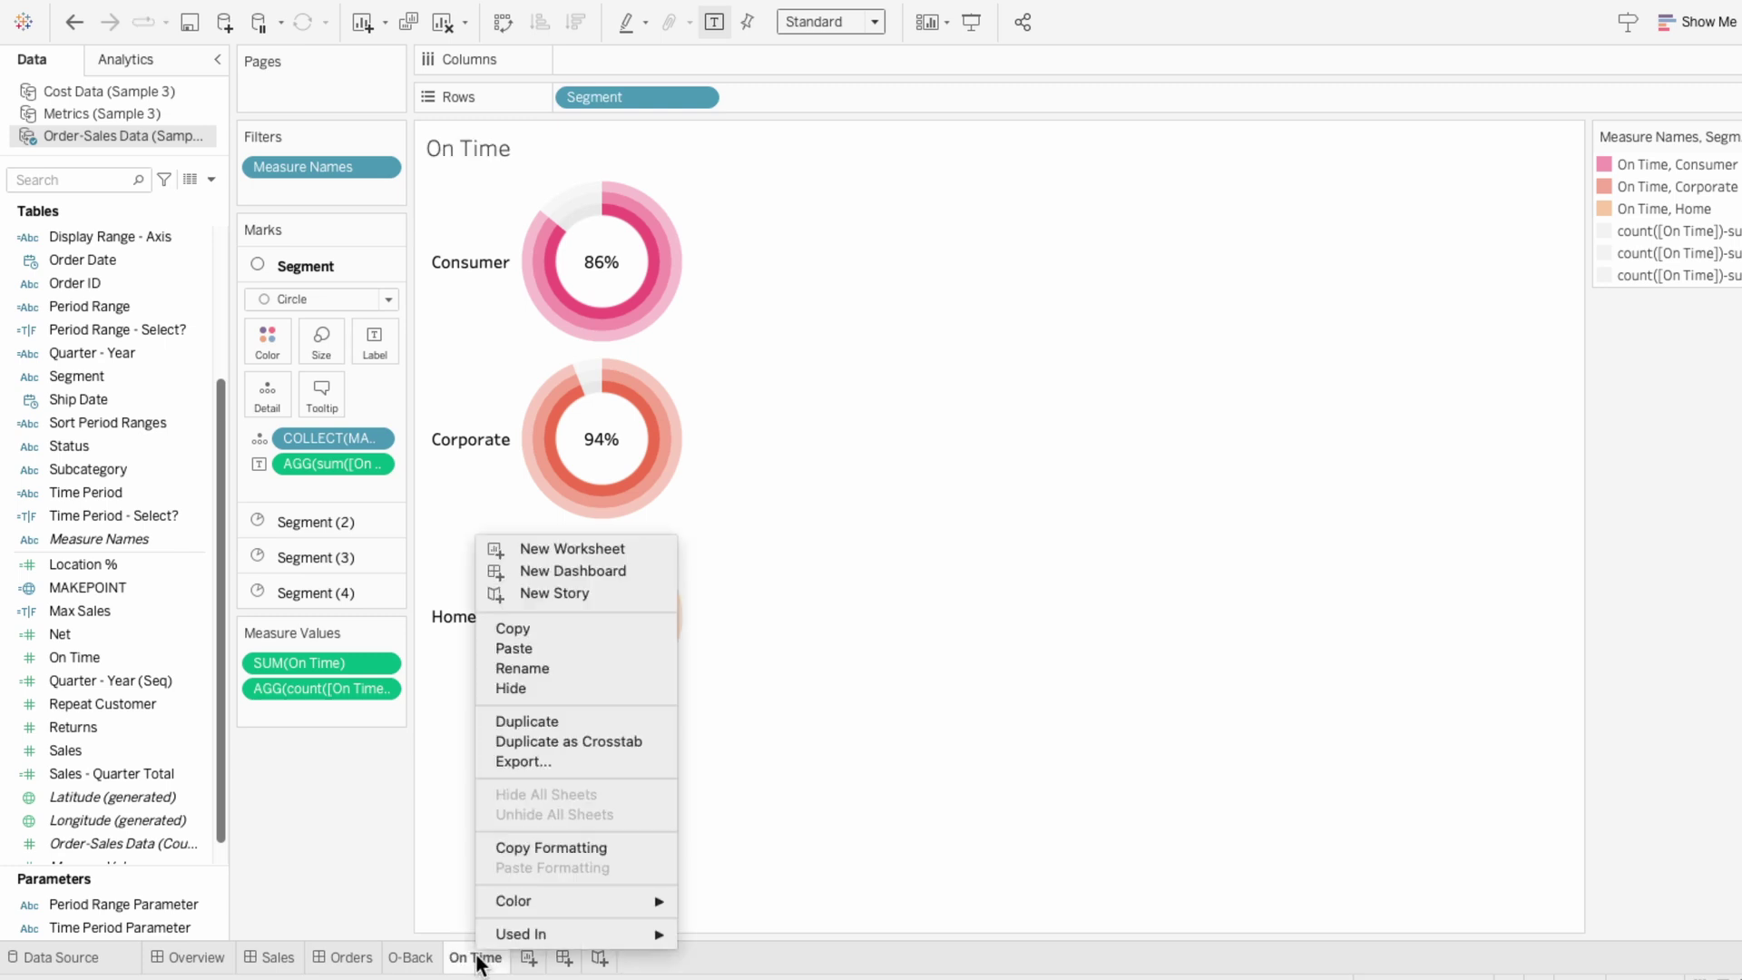
{"action": "left_click", "coordinate": [514, 722]}
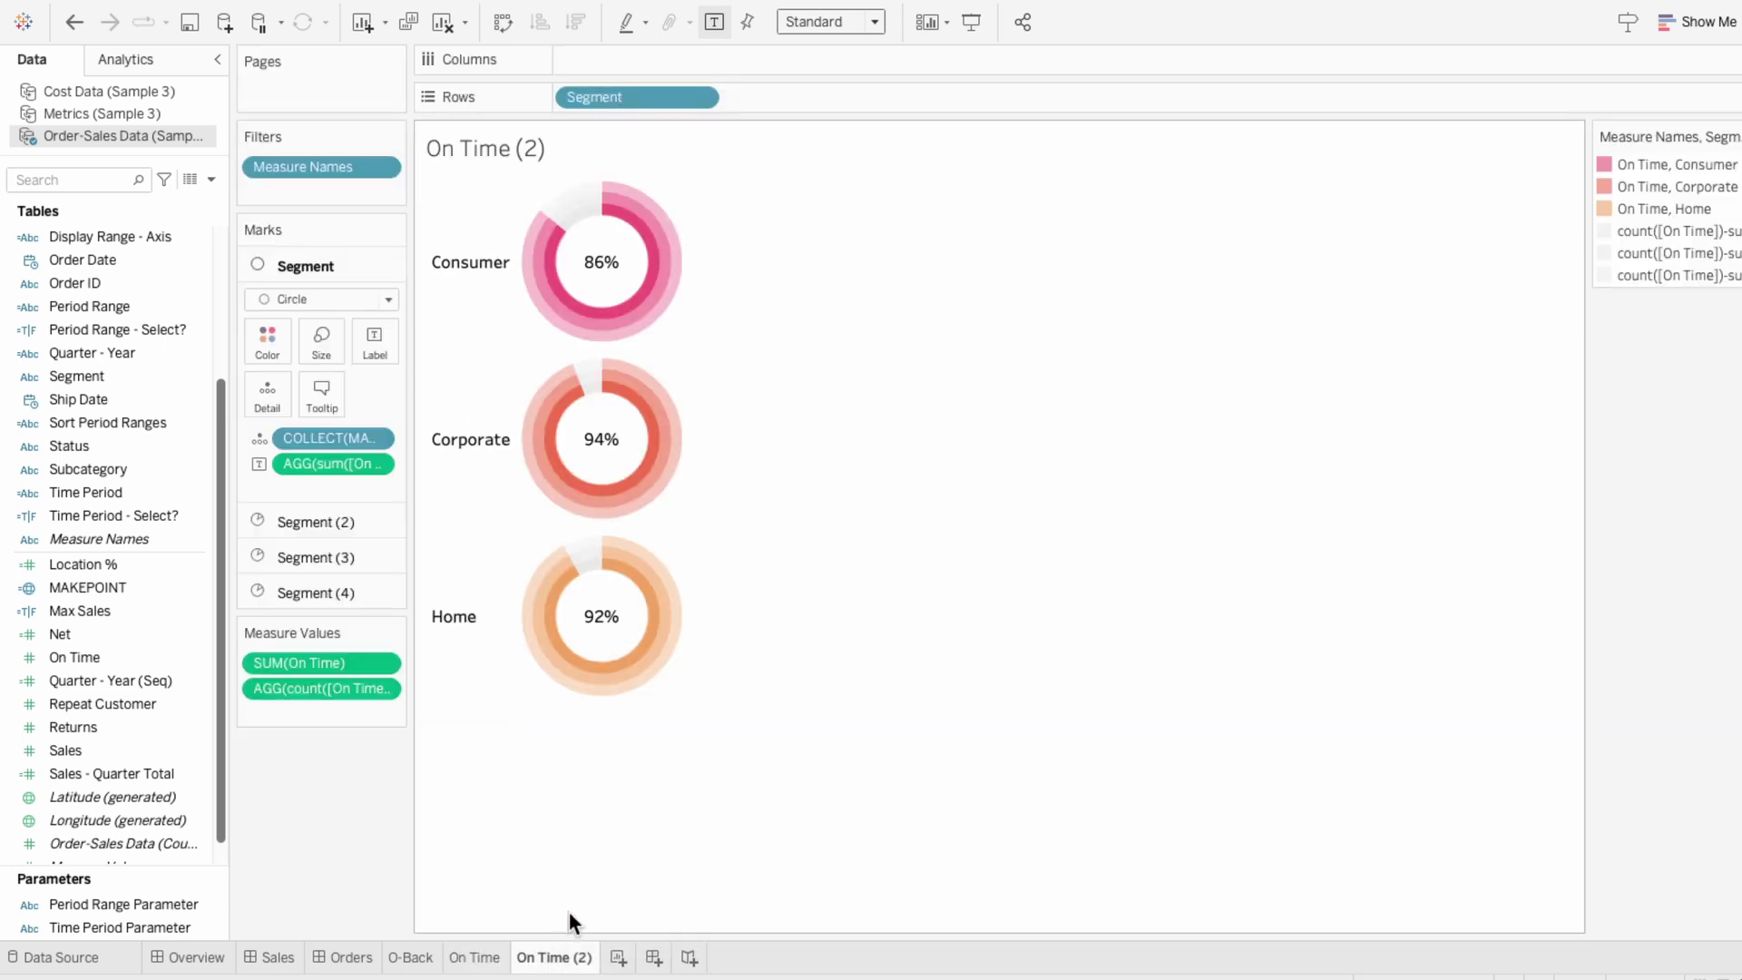
{"action": "double_click", "coordinate": [556, 958]}
{"action": "type", "text": "Repeat"}
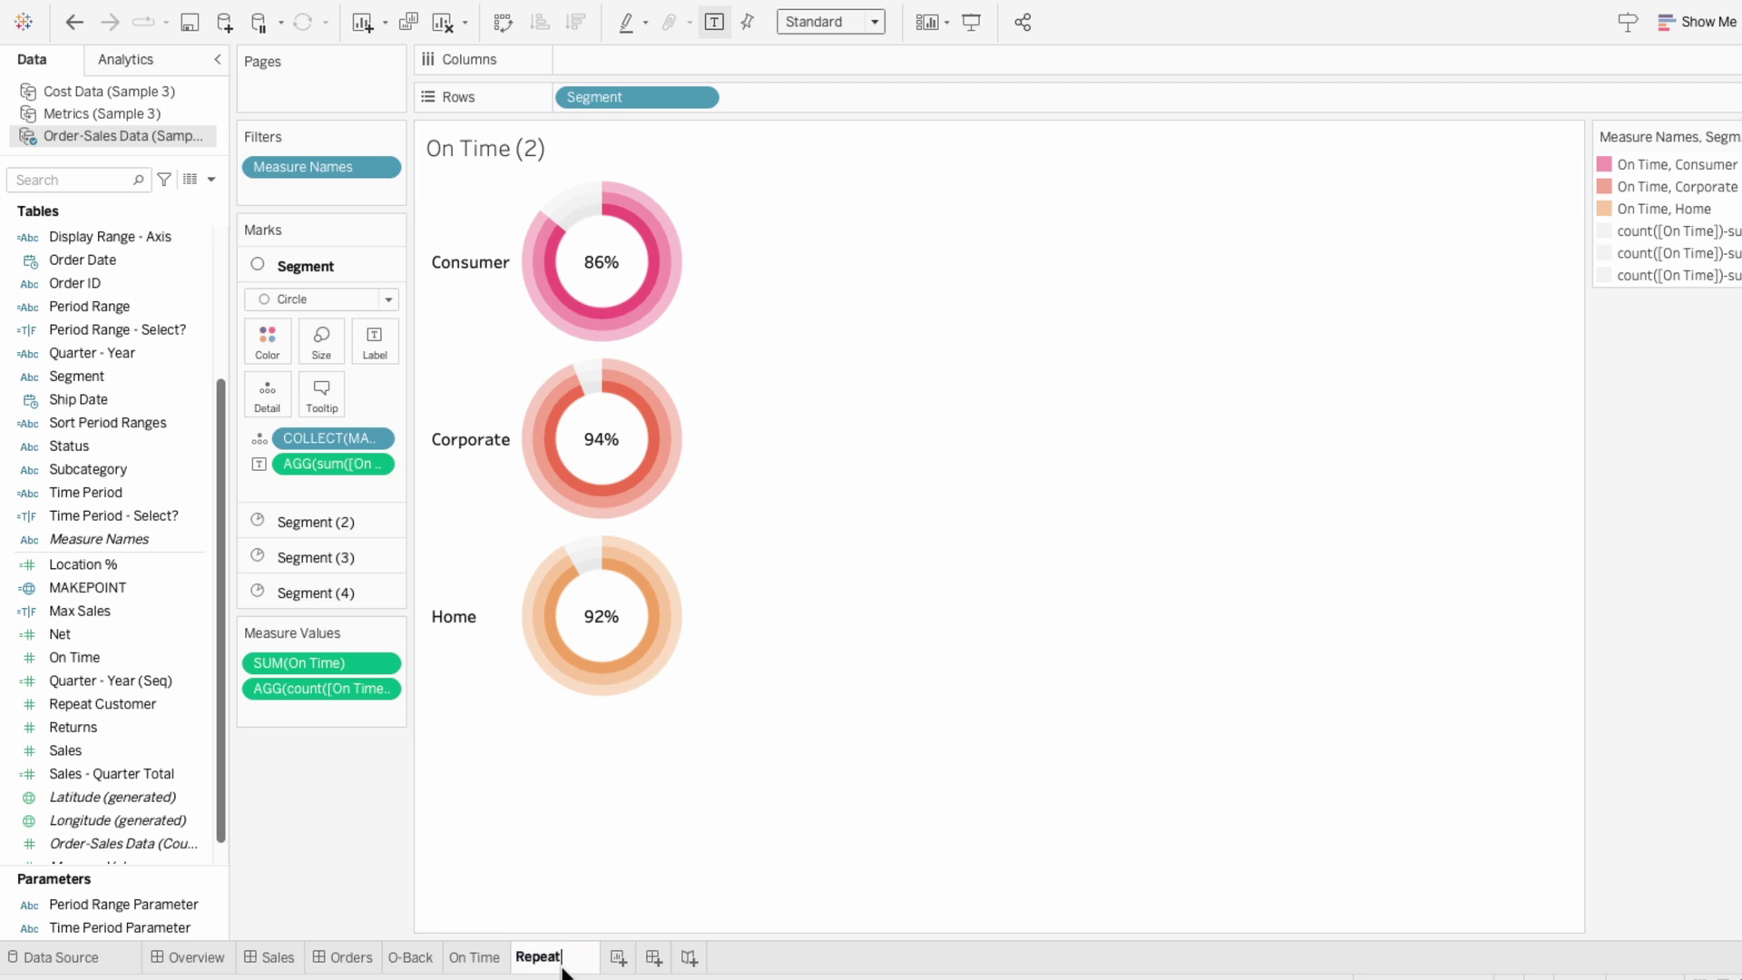
{"action": "type", "text": " Customer"}
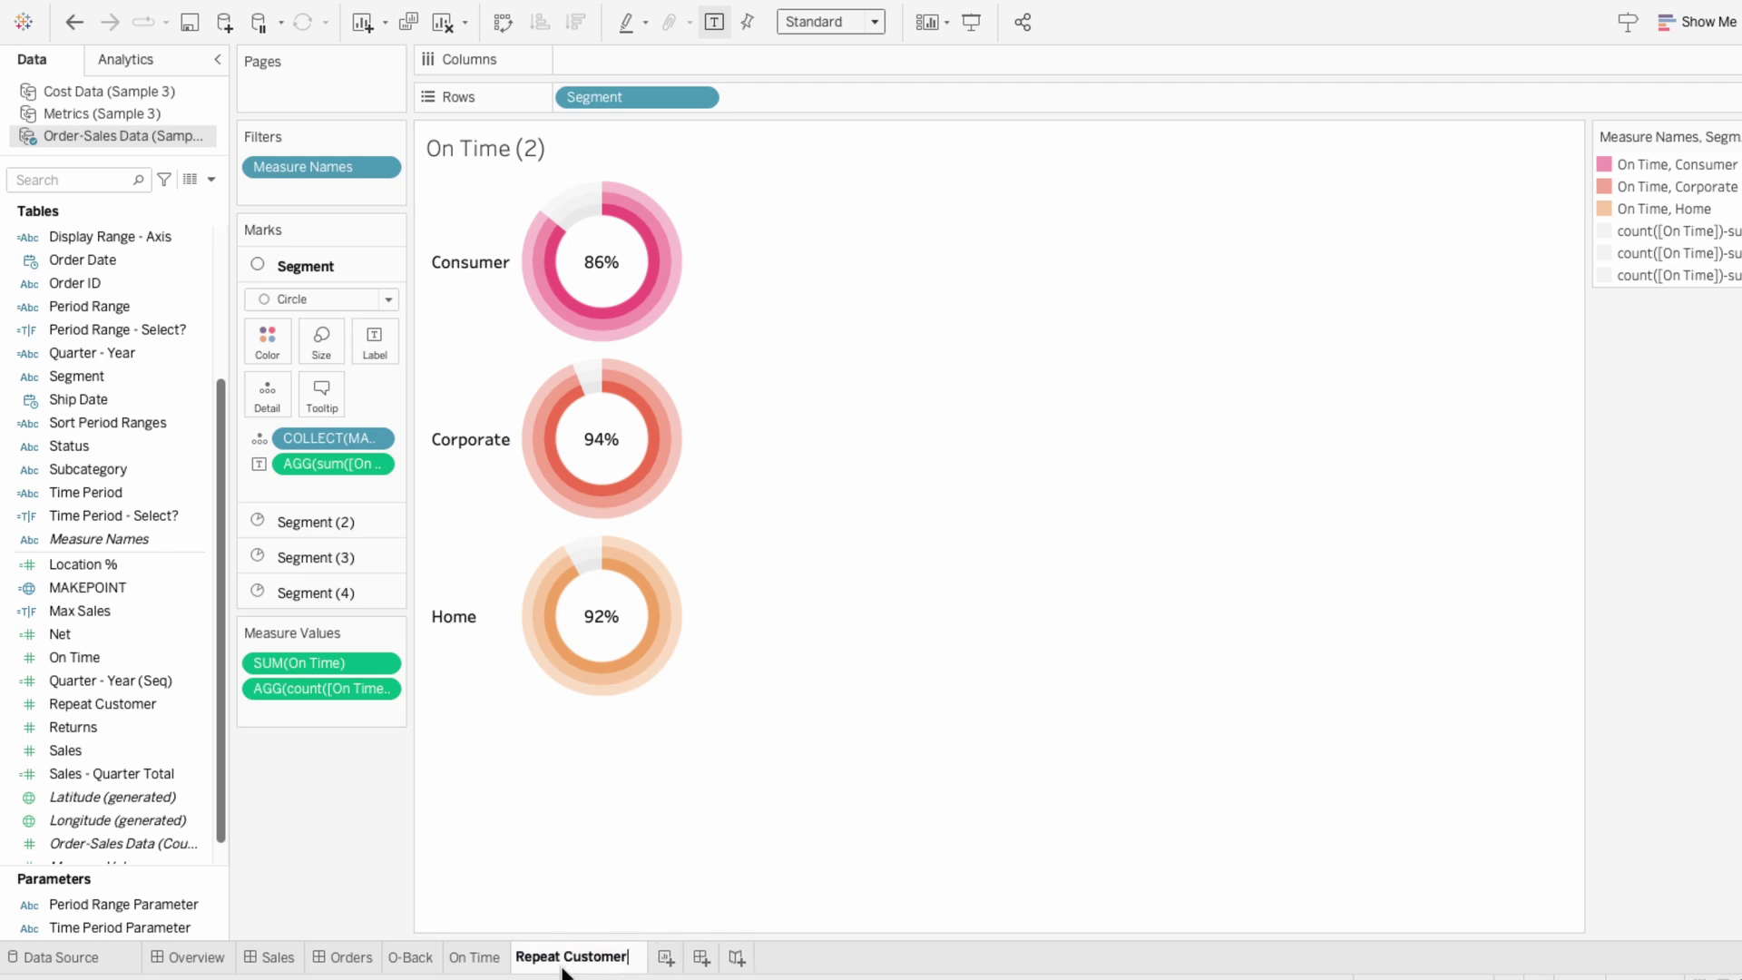
{"action": "key", "text": "Return"}
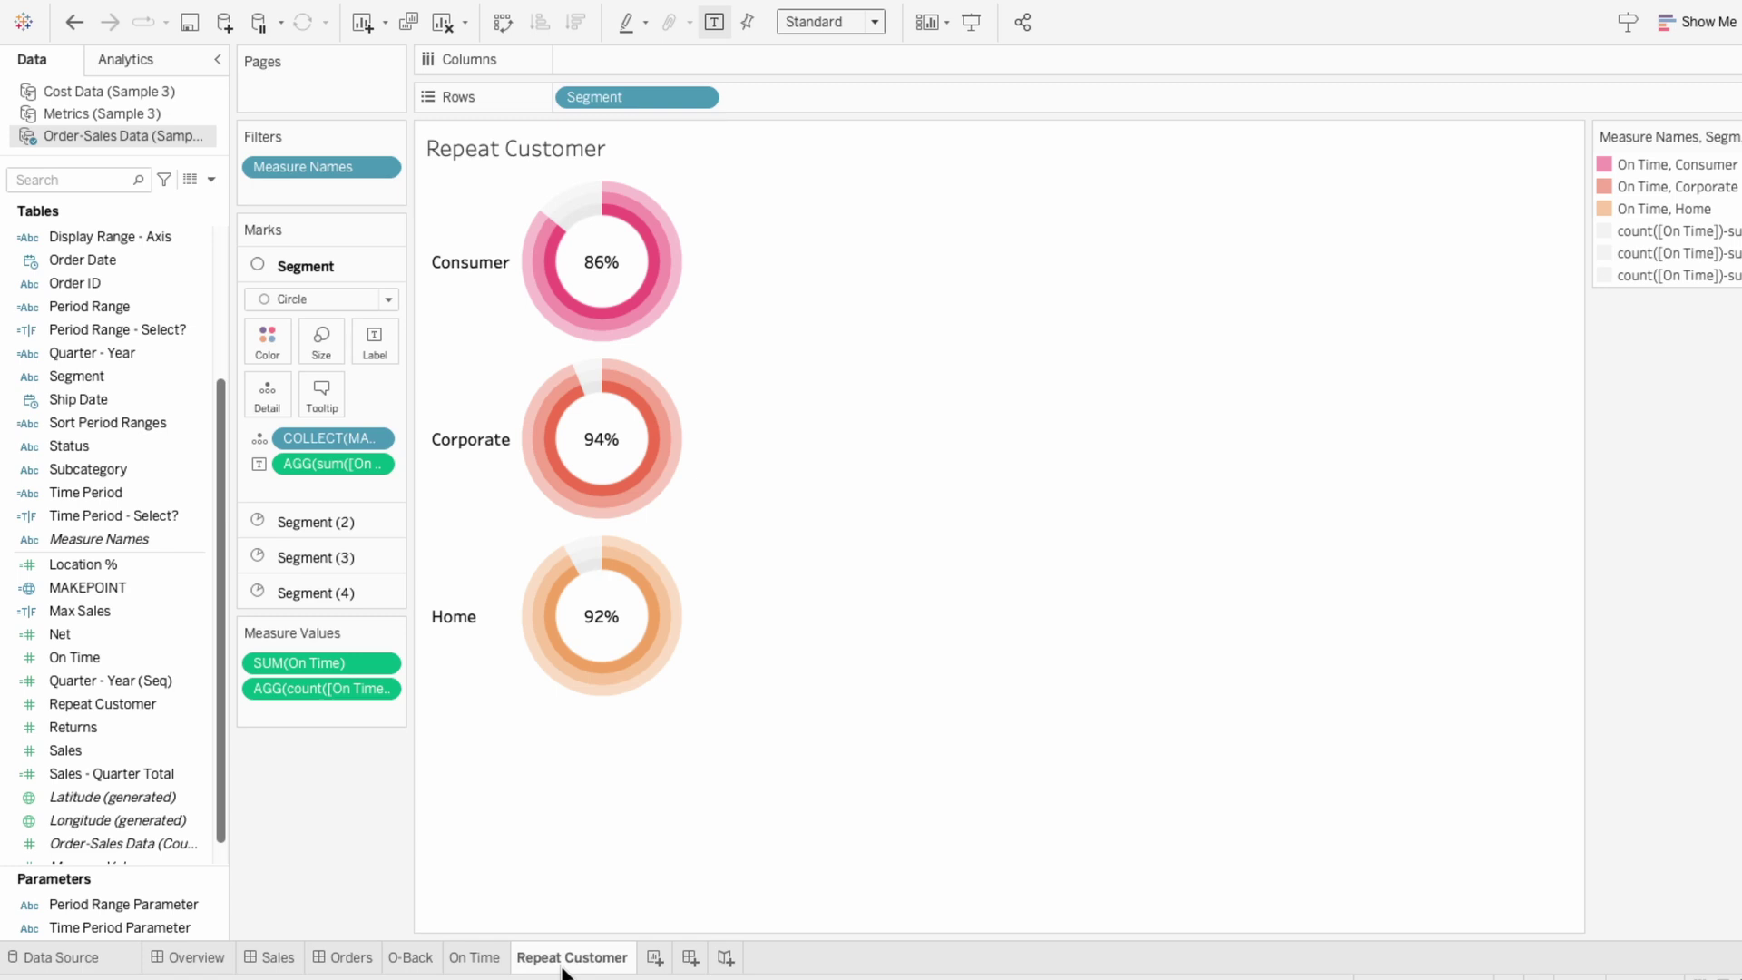
- Switch both Measure Values pills to sum and count-minus-sum of [Repeat Customer]
{"action": "left_click", "coordinate": [173, 707]}
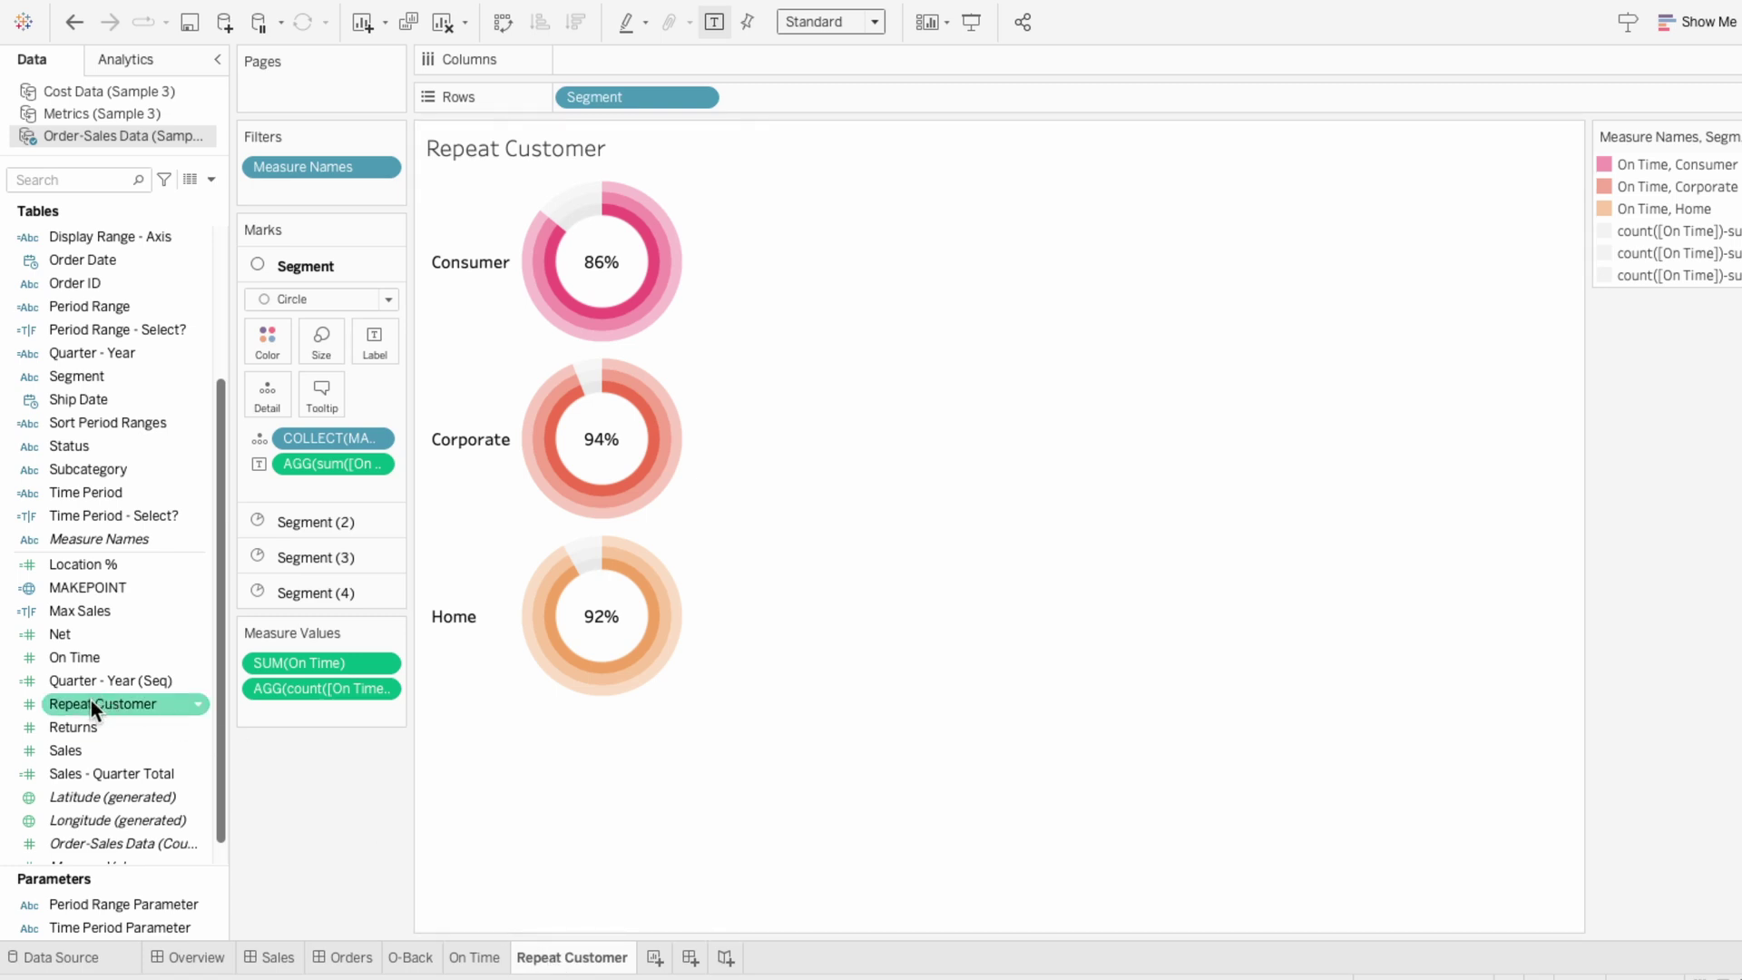
{"action": "left_click", "coordinate": [287, 670]}
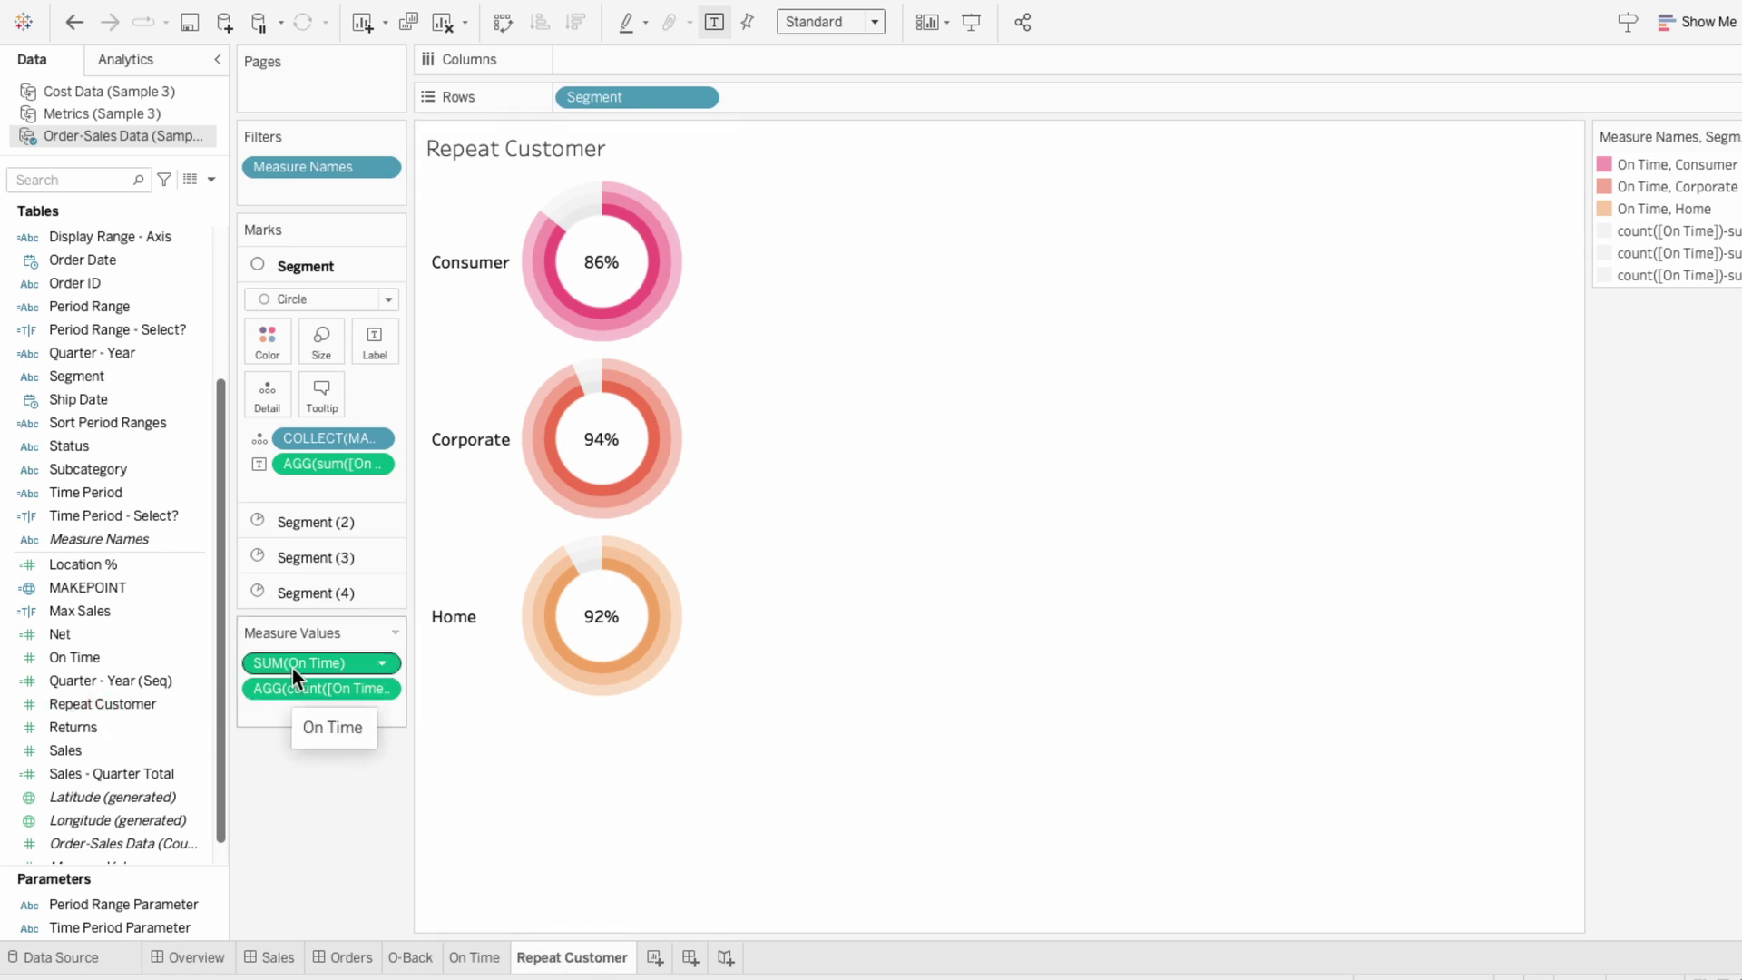
{"action": "double_click", "coordinate": [292, 668]}
{"action": "double_click", "coordinate": [292, 668]}
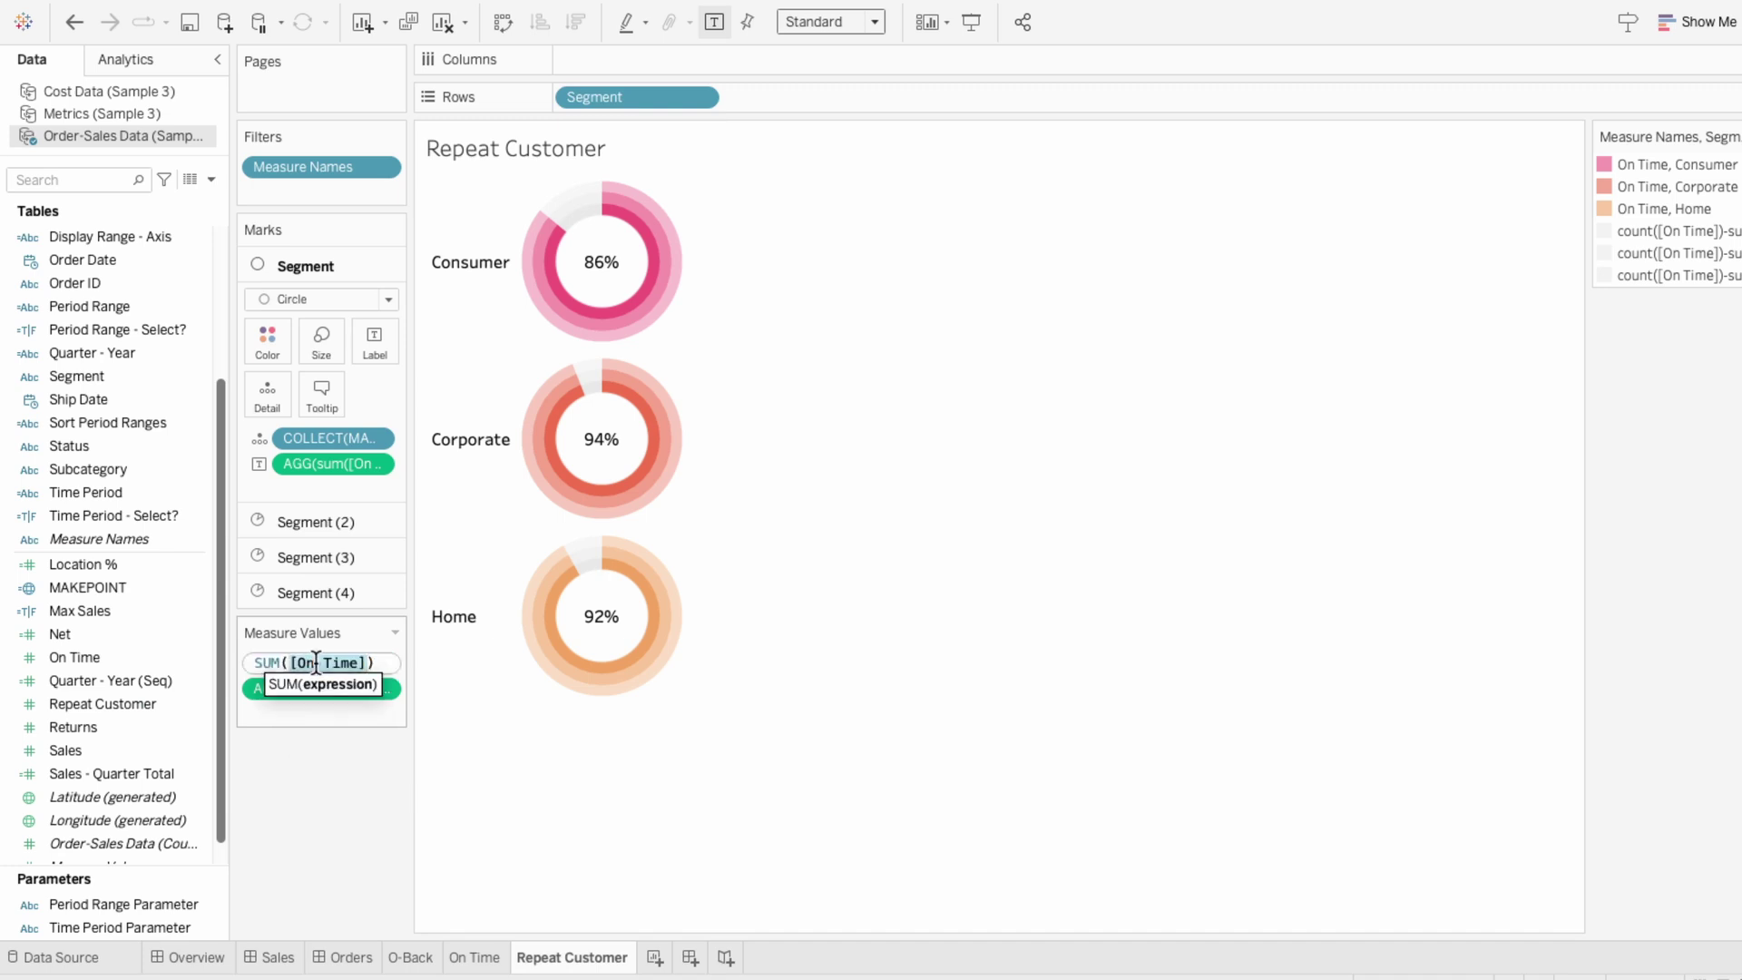
{"action": "type", "text": "repeat"}
{"action": "key", "text": "Return"}
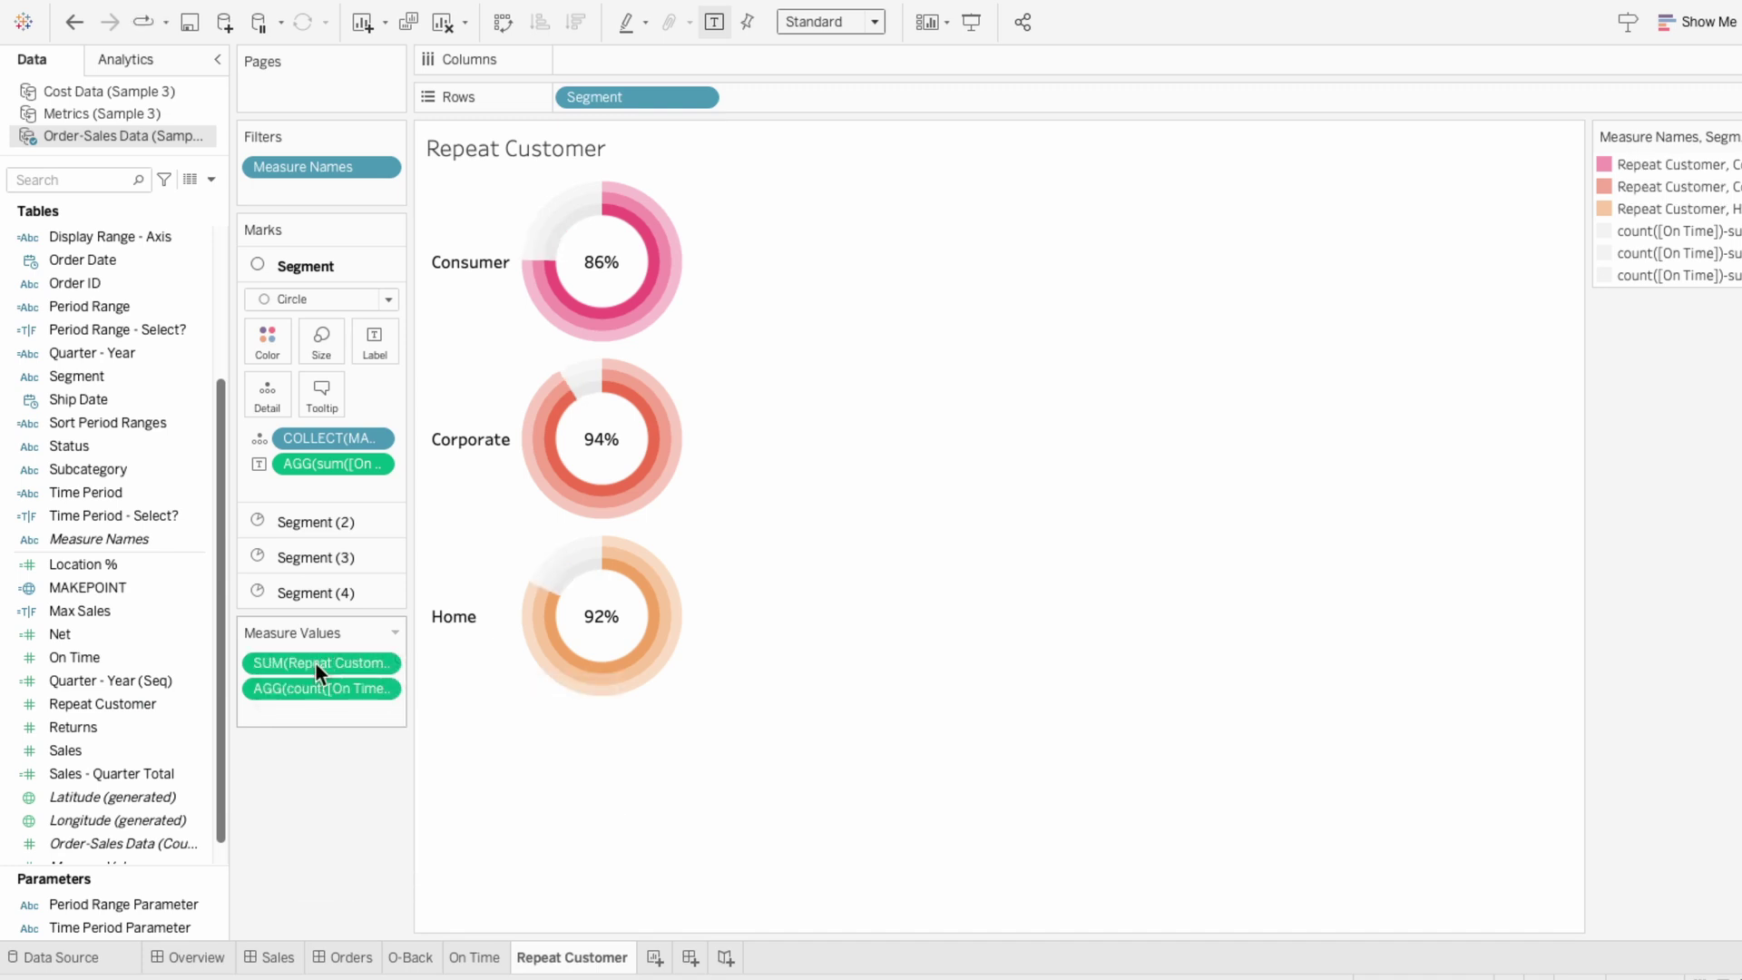
{"action": "double_click", "coordinate": [304, 687]}
{"action": "type", "text": "-sum(rep"}
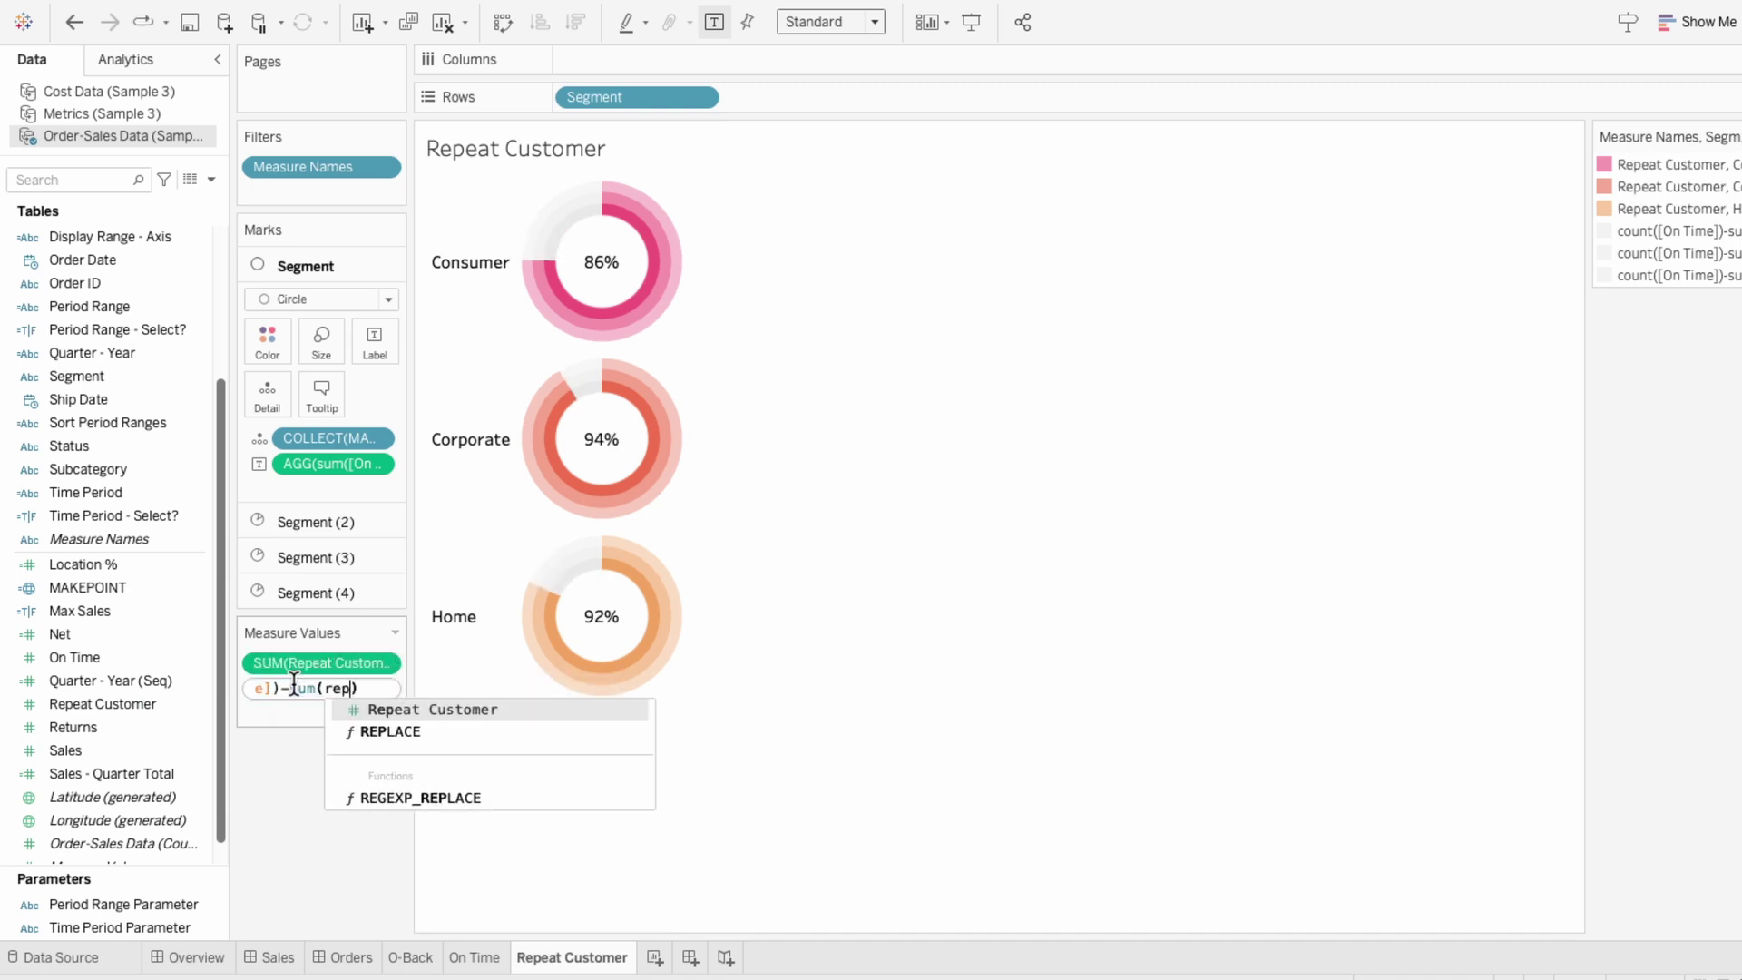
{"action": "key", "text": "Return"}
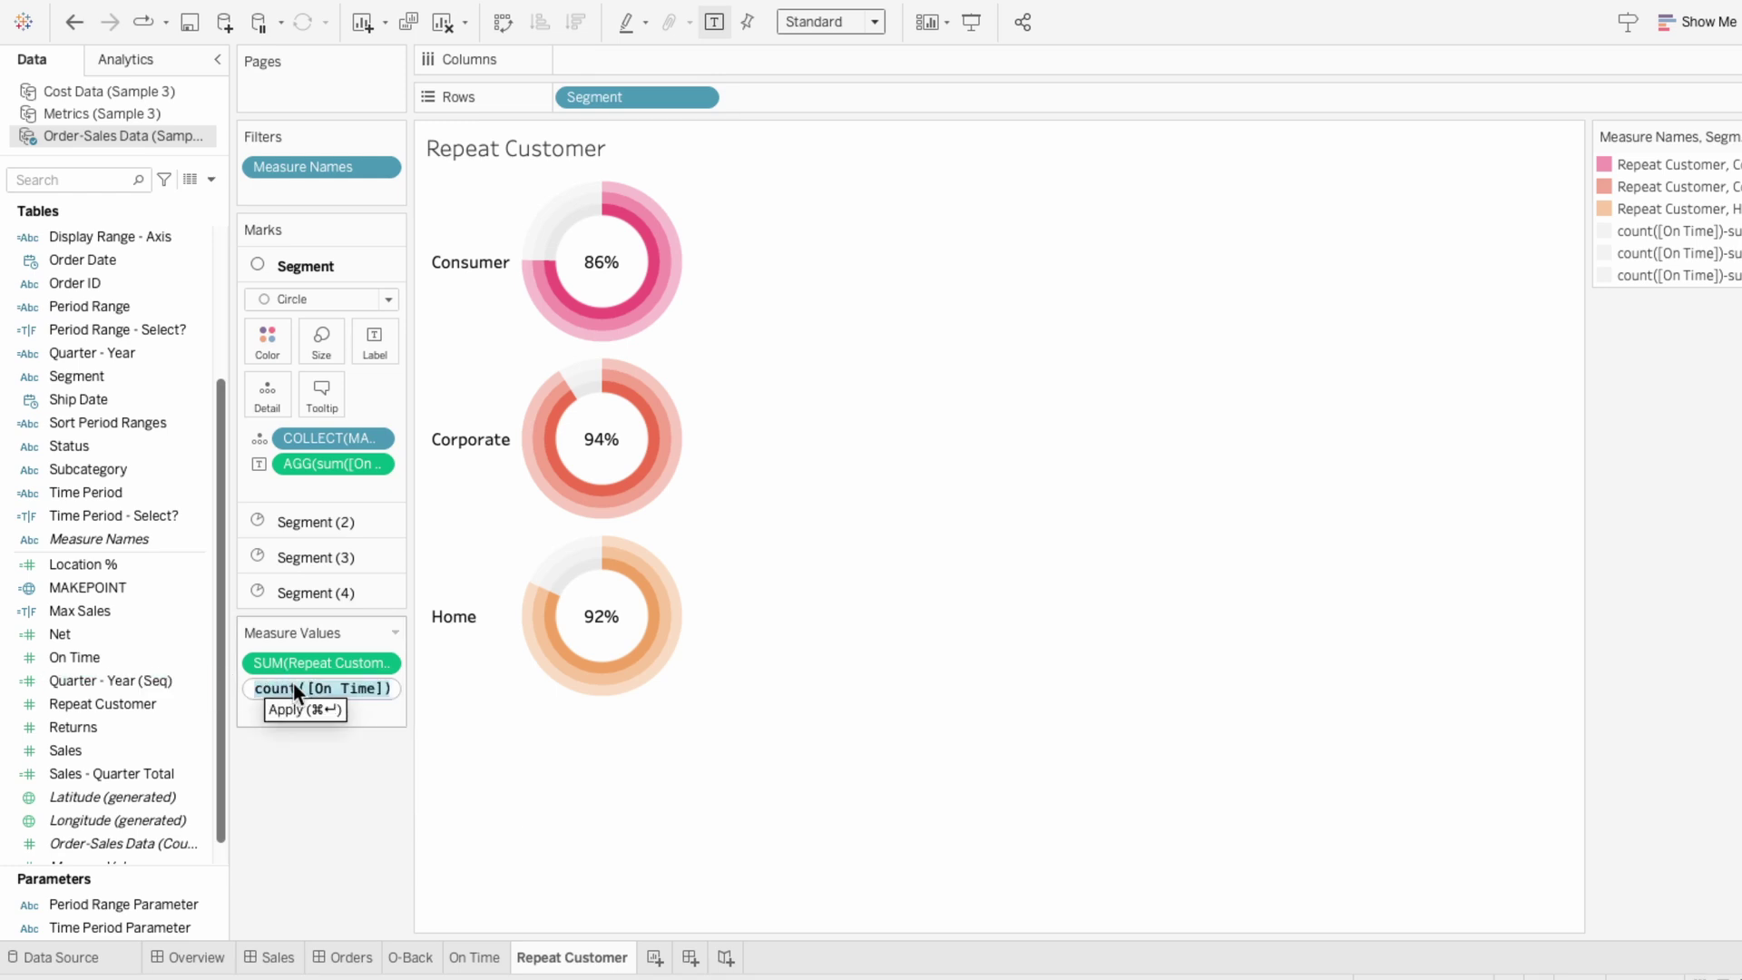
{"action": "type", "text": "count([repeat"}
{"action": "key", "text": "Return"}
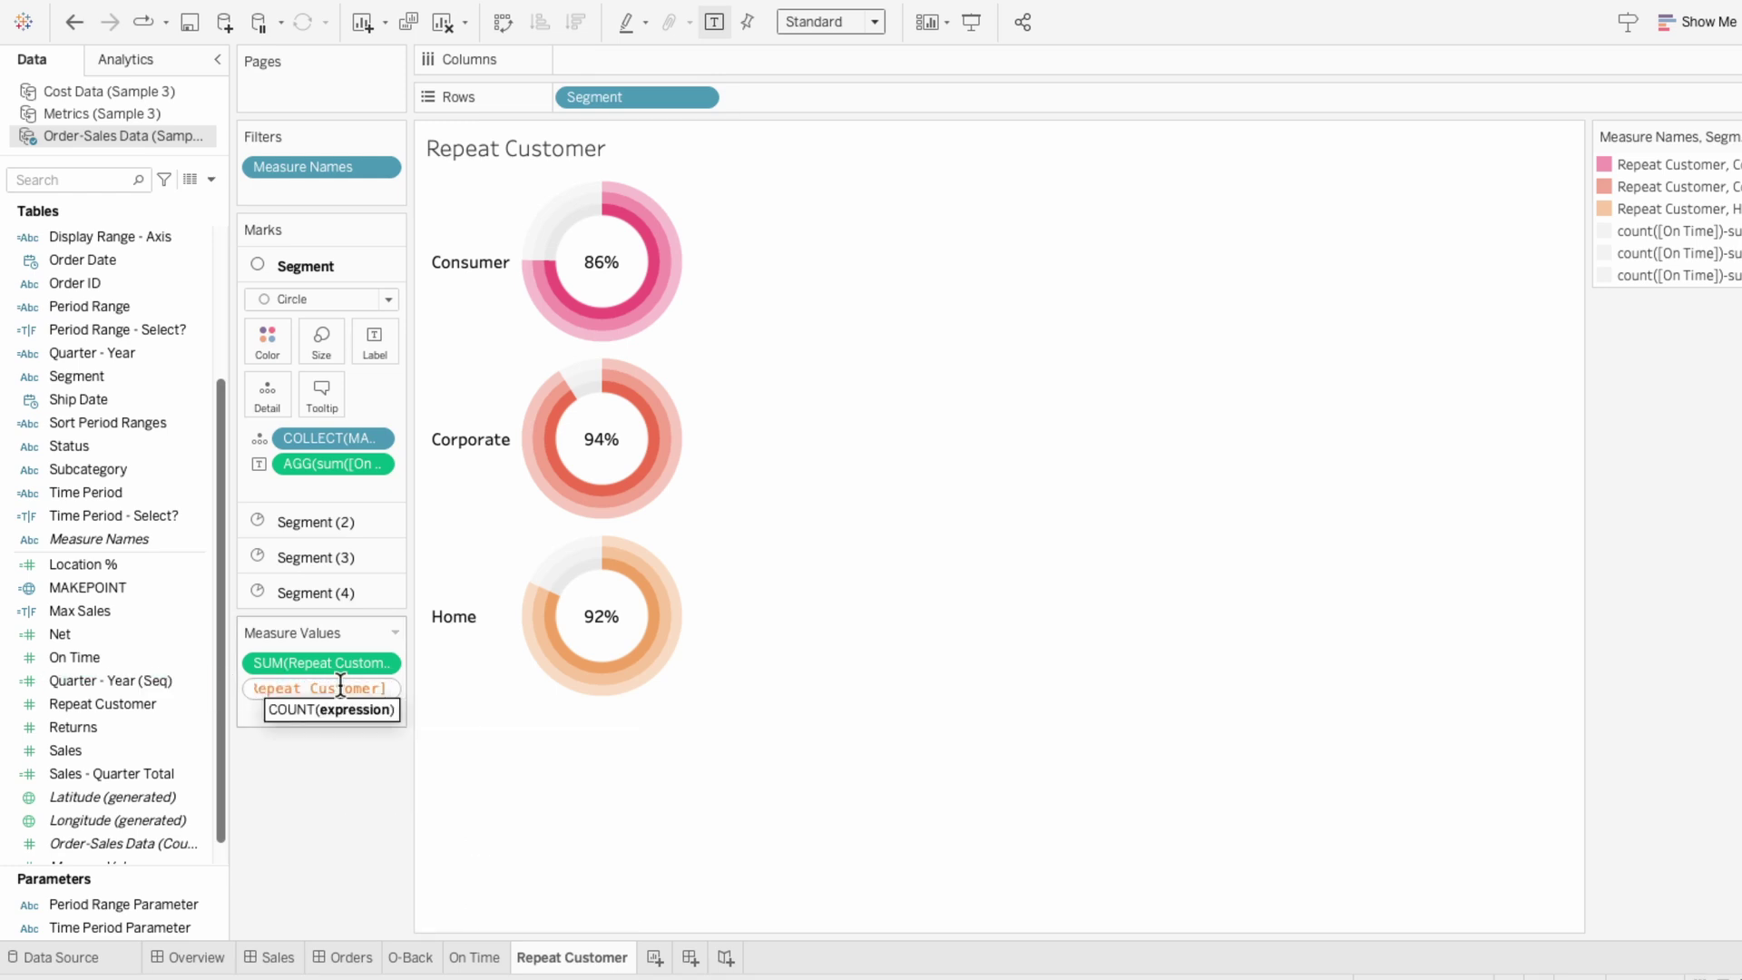
{"action": "key", "text": "Return"}
- Change the percentage label formula to use [Repeat Customer], giving 43%, 61% and 36%
{"action": "double_click", "coordinate": [323, 459]}
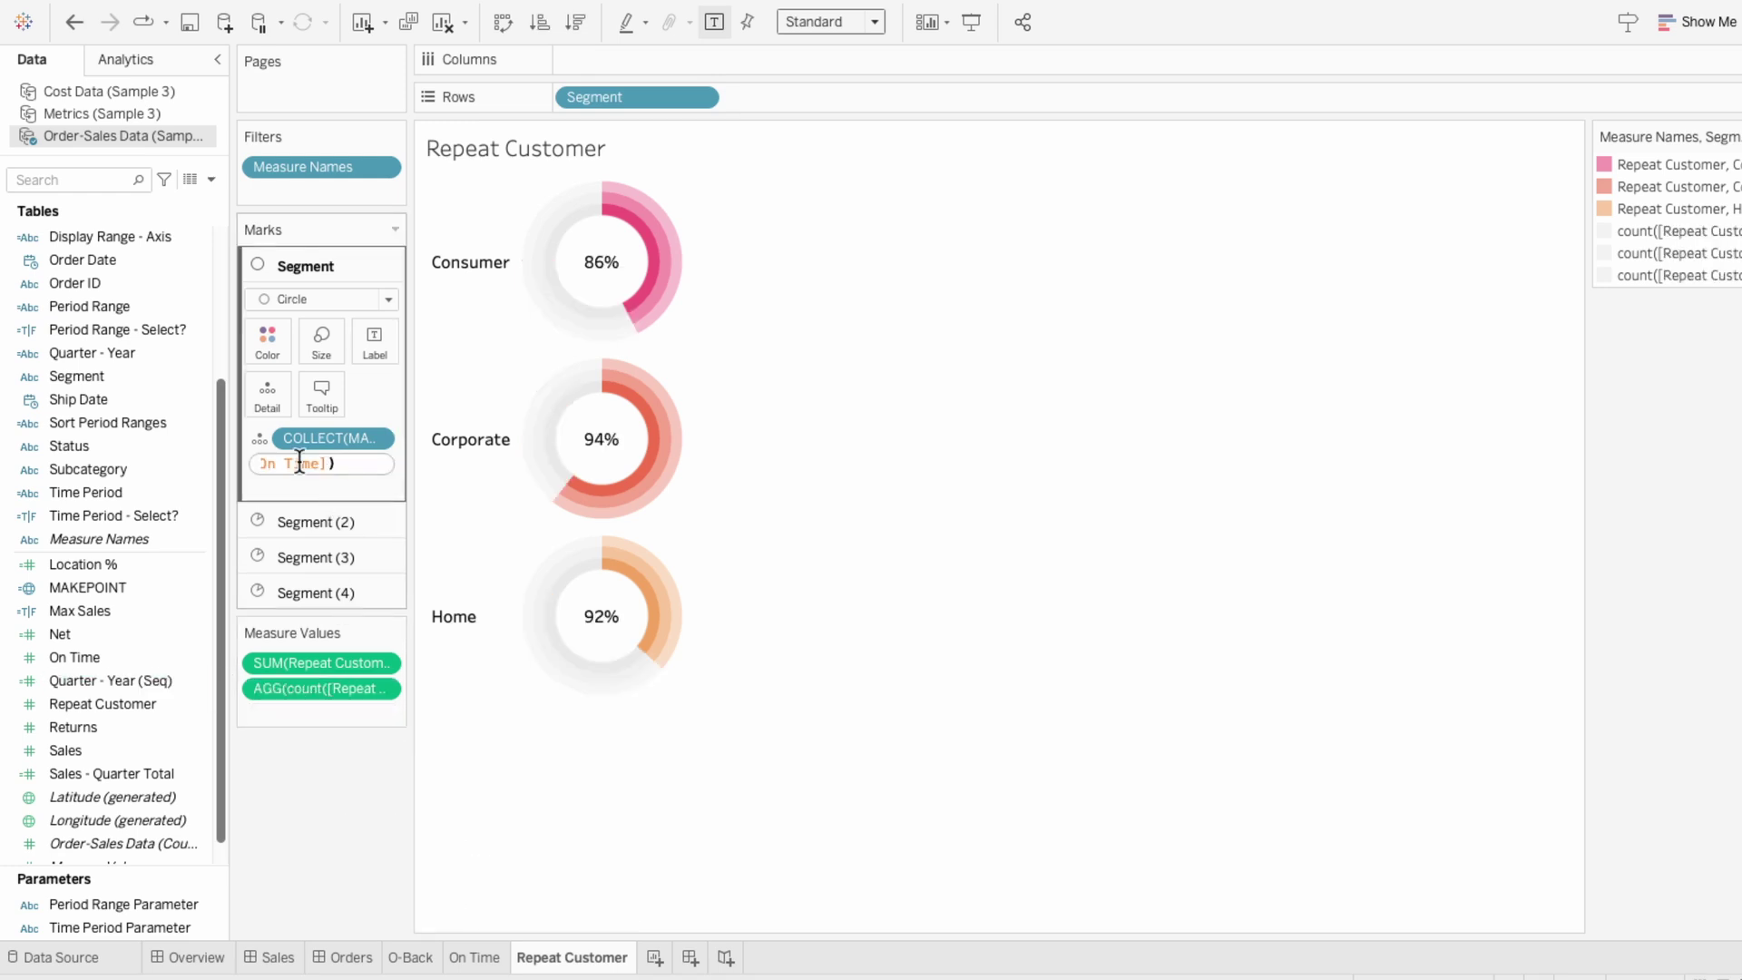
{"action": "type", "text": "count([repea"}
{"action": "key", "text": "Return"}
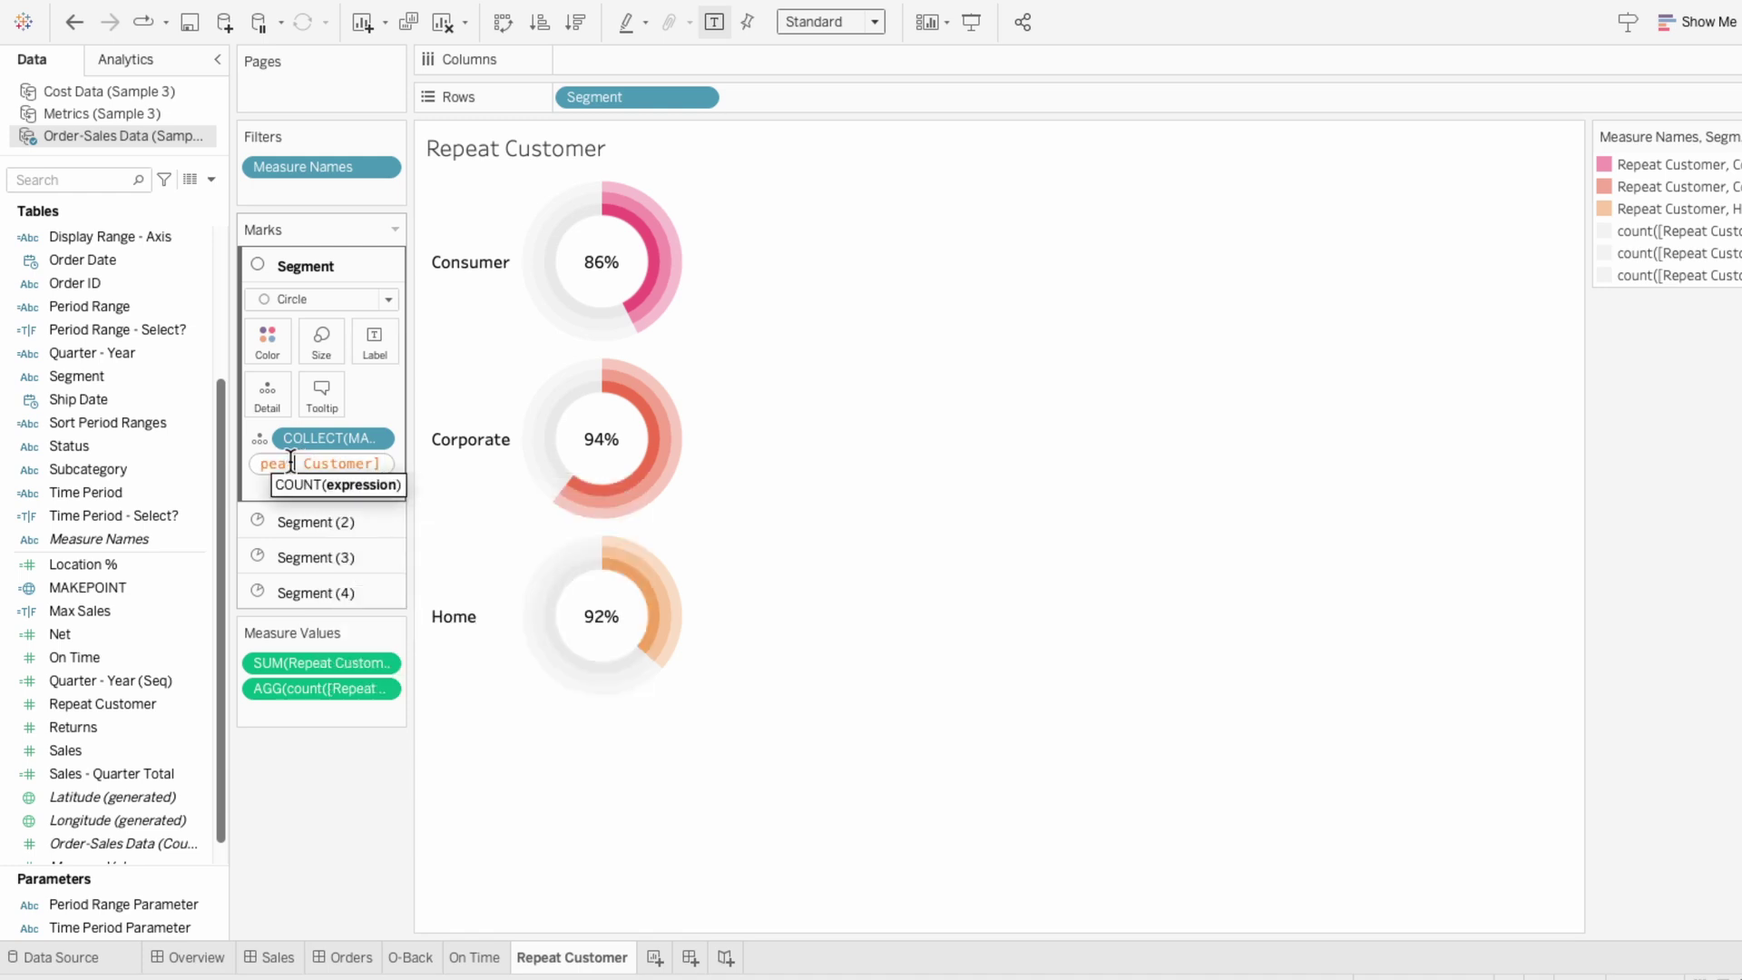
{"action": "left_click_drag", "start_coordinate": [297, 462], "coordinate": [349, 463]}
{"action": "type", "text": "repeat)/co"}
{"action": "key", "text": "Return"}
{"action": "key", "text": "Return"}
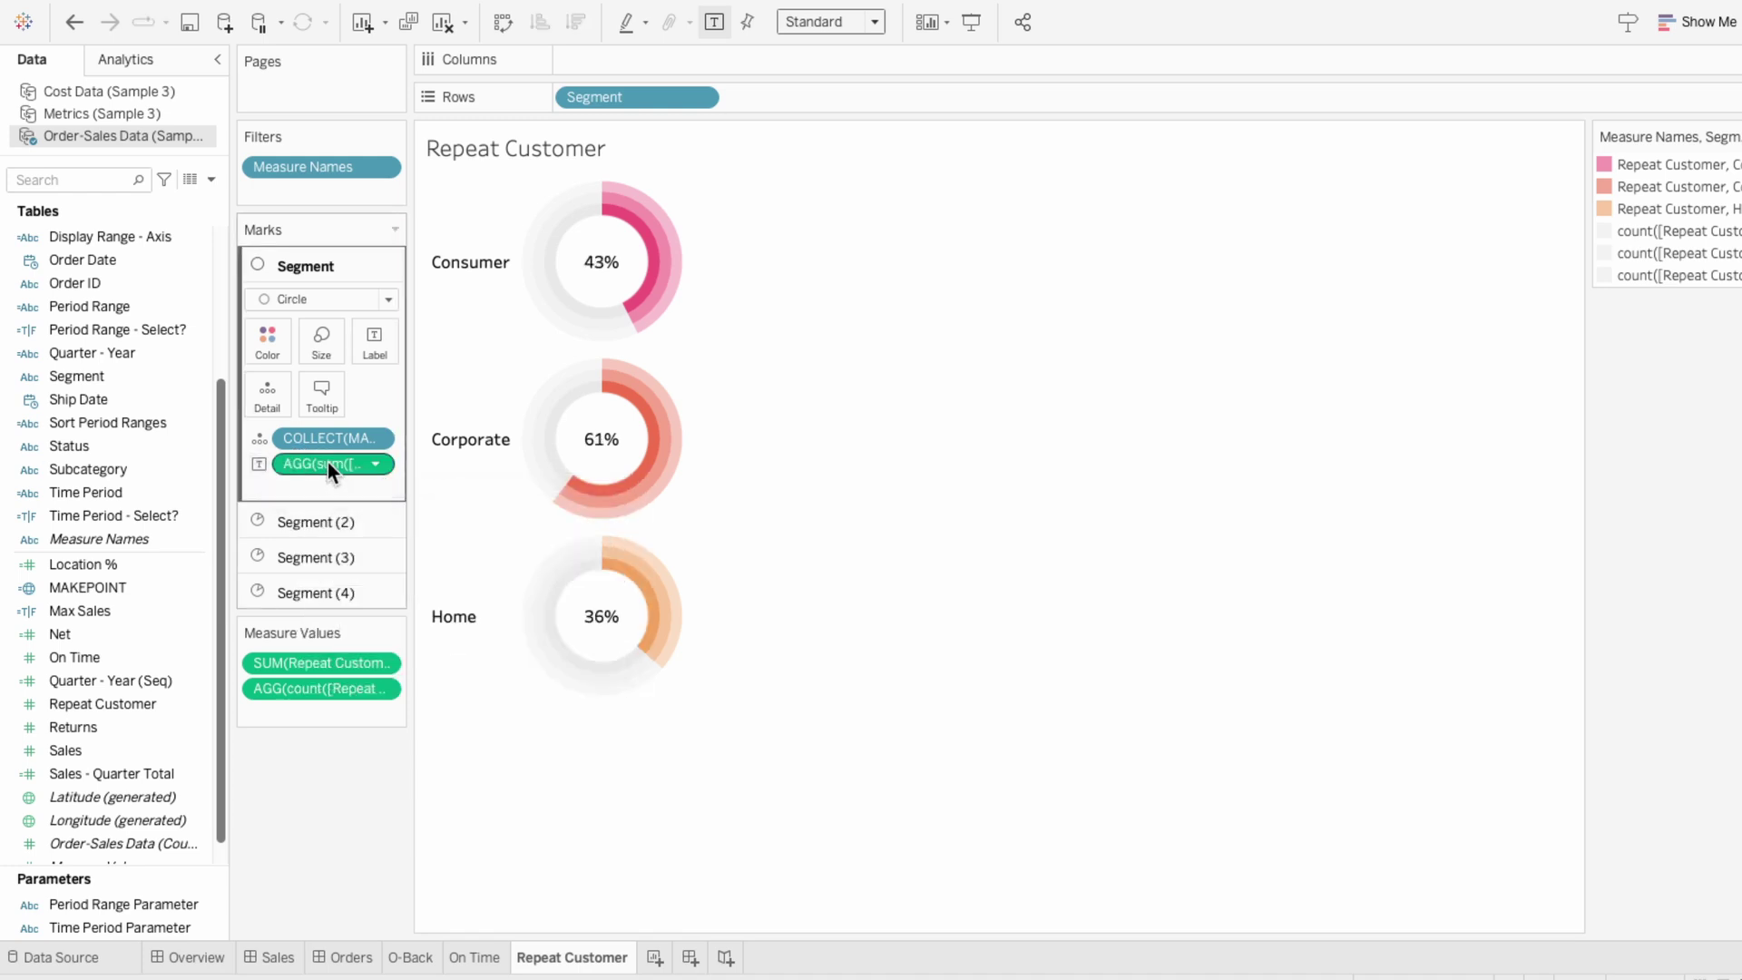
- Hide the segment row headers and recolour the Consumer ring yellow
{"action": "right_click", "coordinate": [467, 439]}
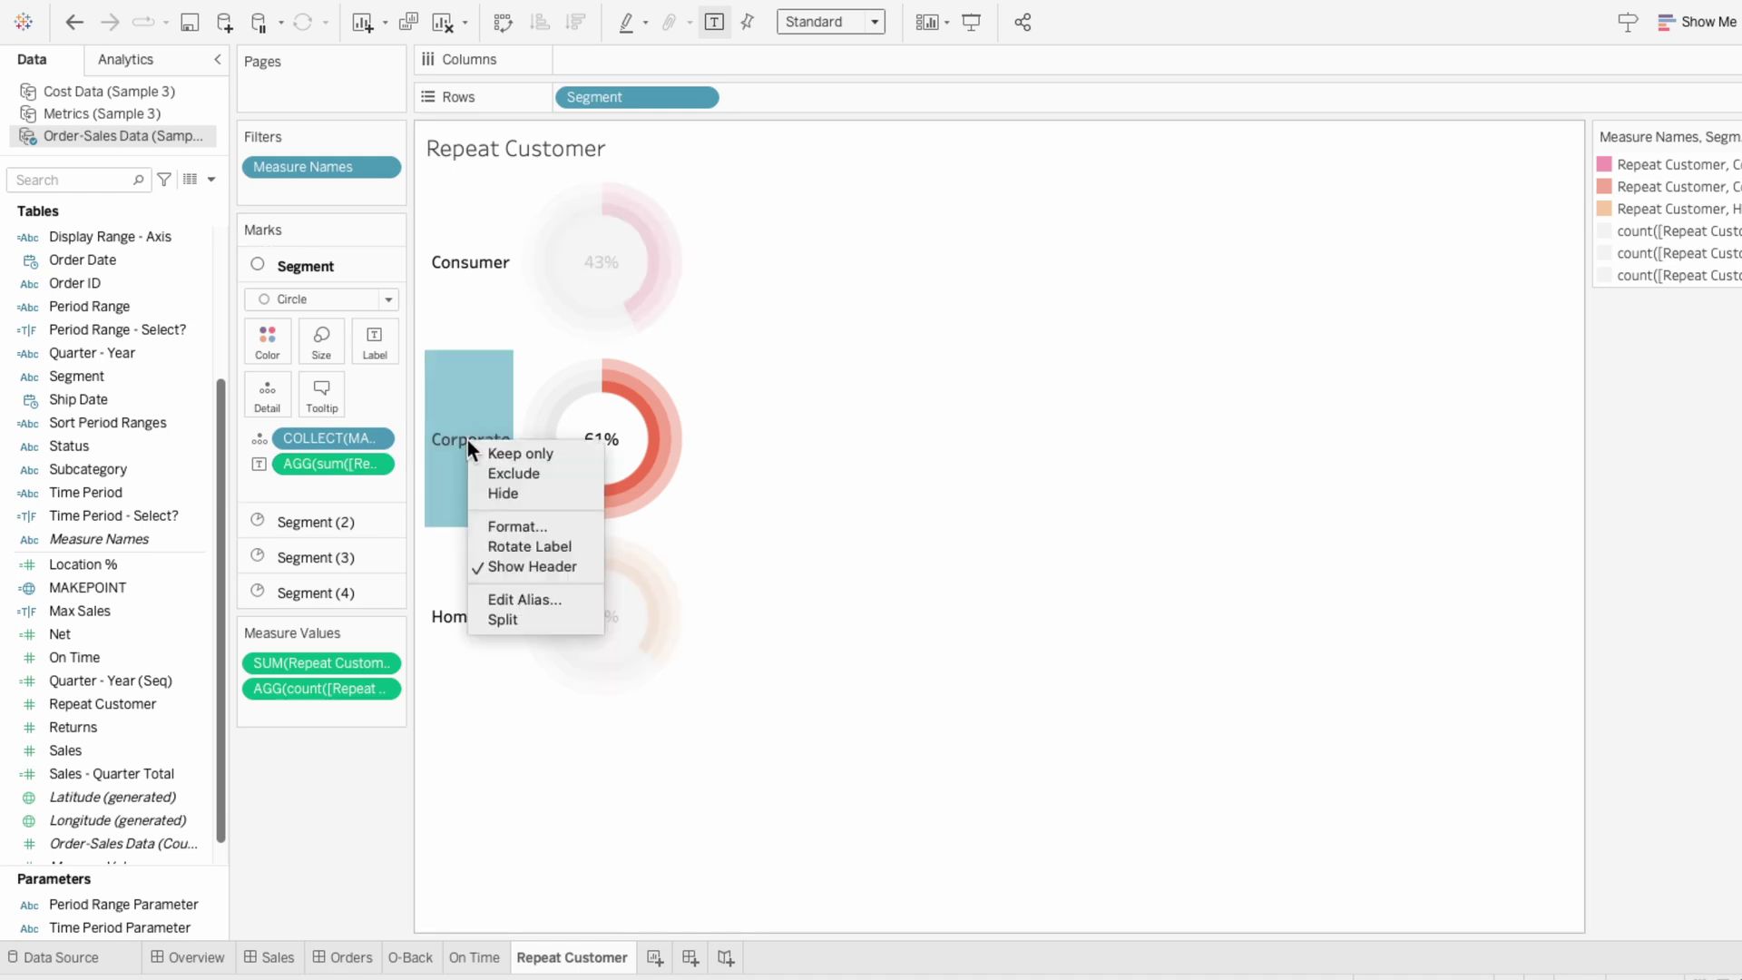
{"action": "left_click", "coordinate": [489, 566]}
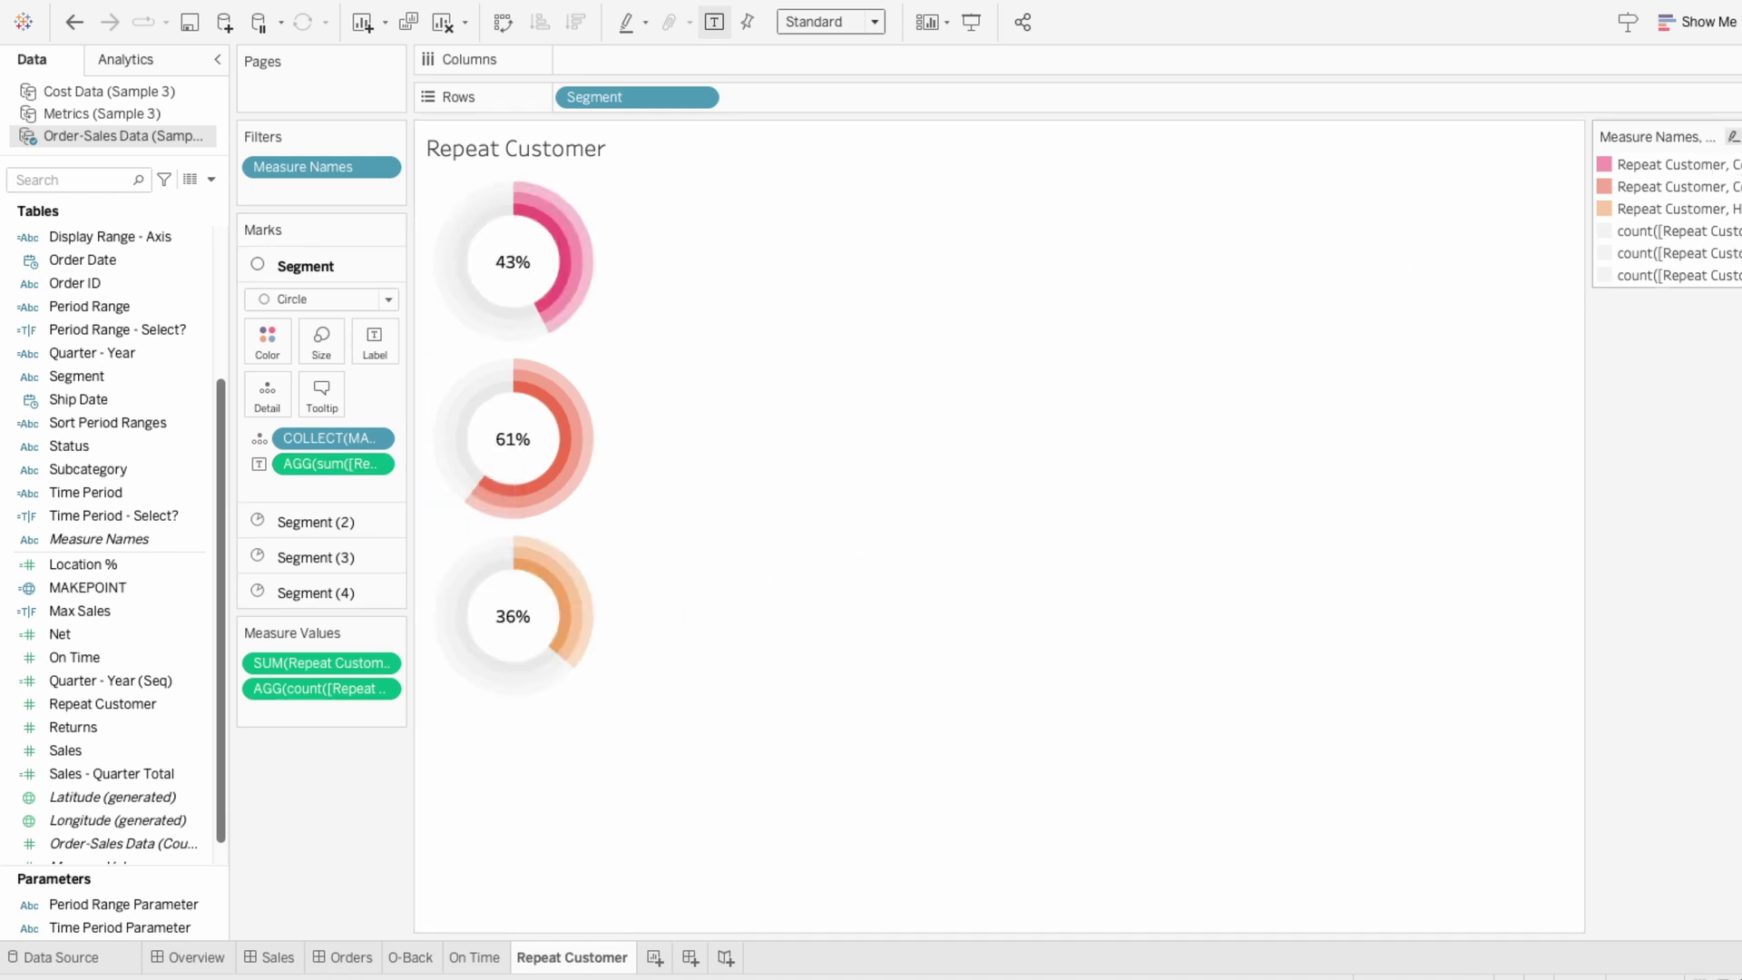
{"action": "left_click", "coordinate": [1731, 136]}
{"action": "left_click", "coordinate": [1728, 156]}
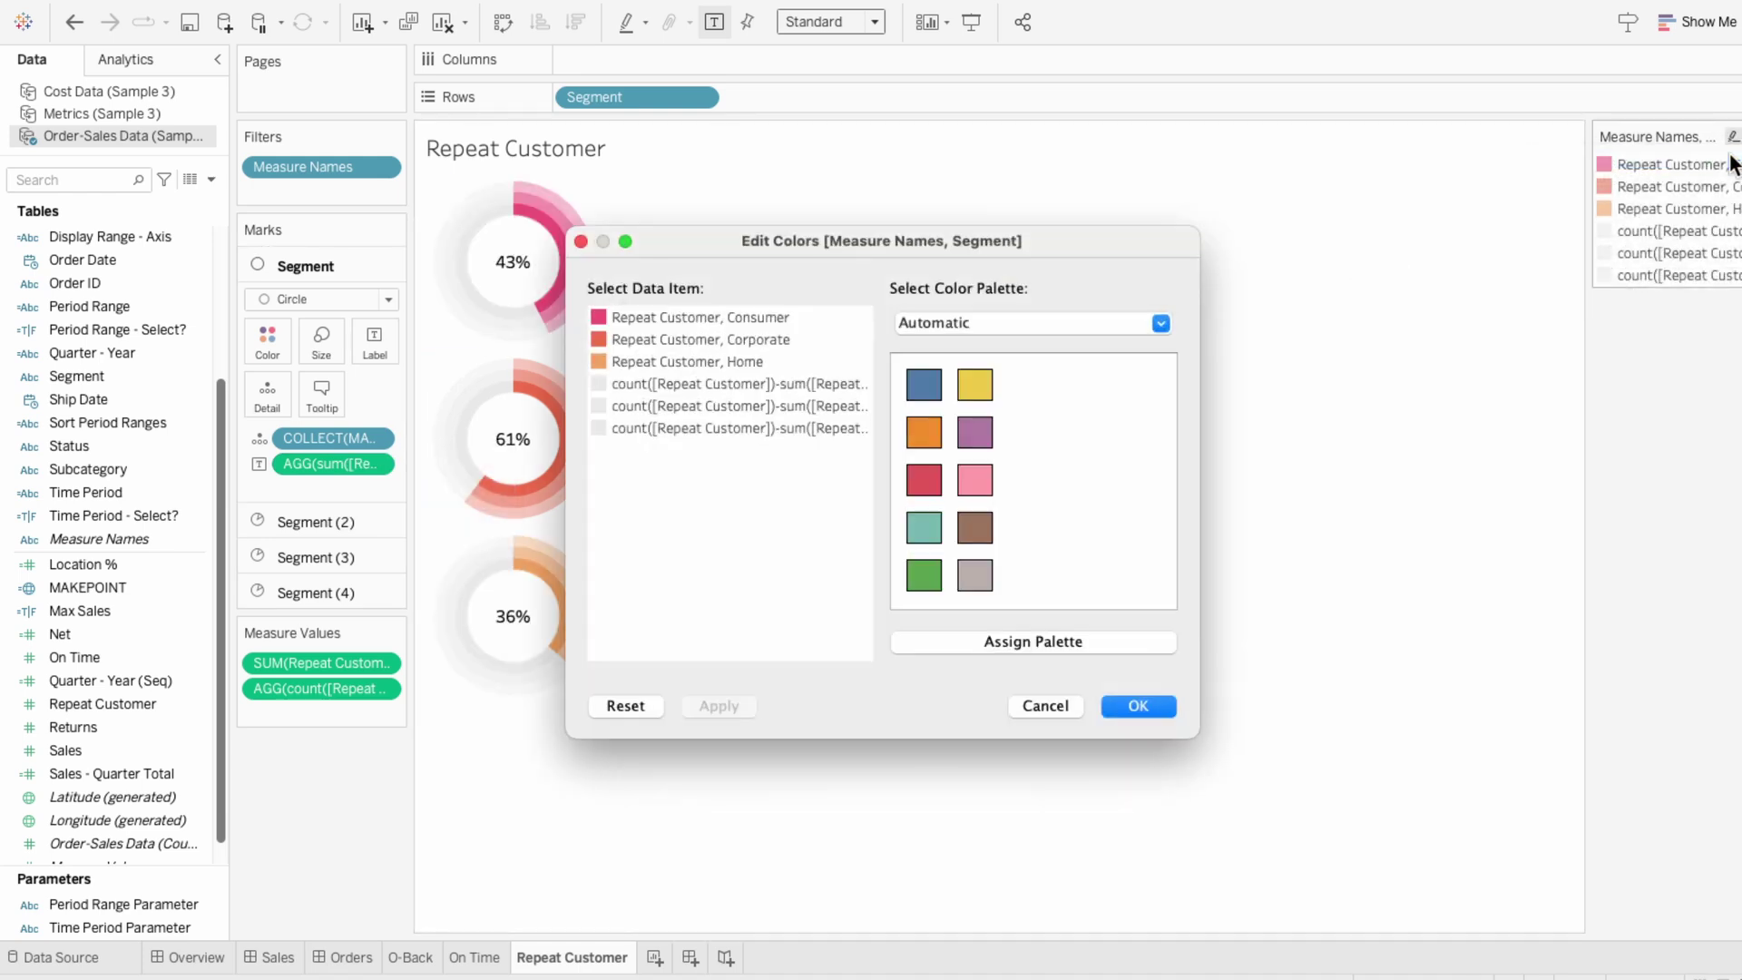
{"action": "double_click", "coordinate": [615, 317]}
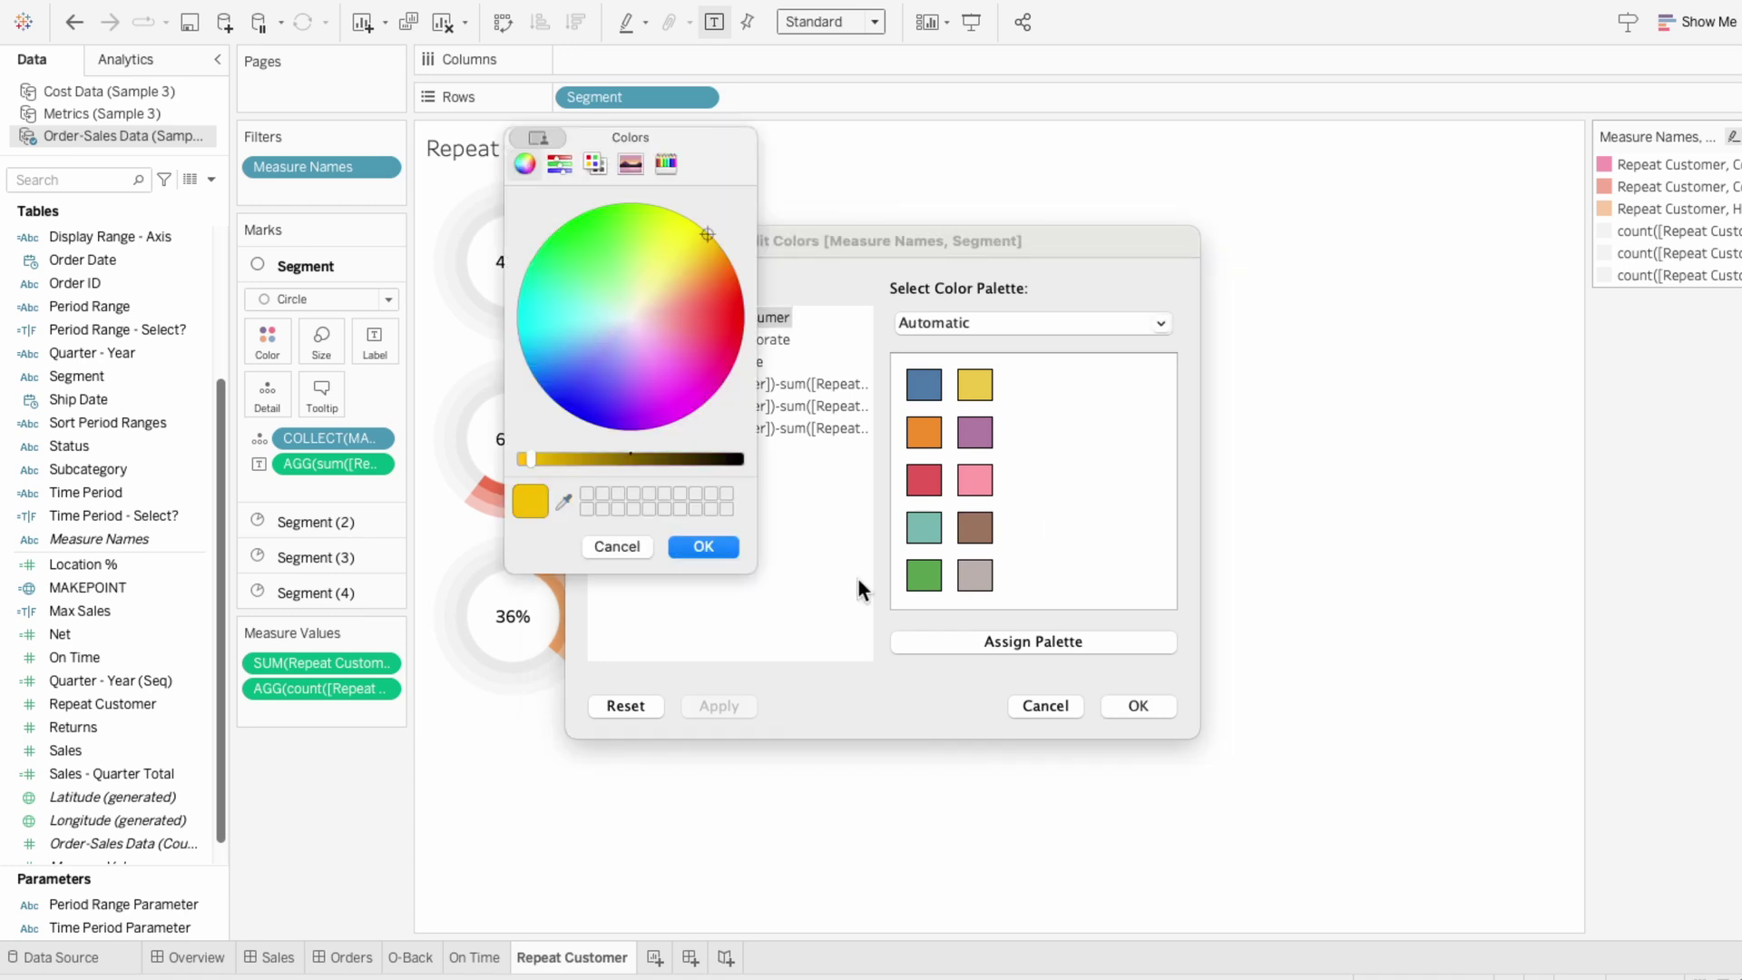
{"action": "left_click", "coordinate": [703, 546]}
- Recolour the Corporate ring lime green and the Home ring green, then apply
{"action": "double_click", "coordinate": [604, 341]}
{"action": "left_click", "coordinate": [626, 227]}
{"action": "left_click", "coordinate": [683, 550]}
{"action": "double_click", "coordinate": [603, 361]}
{"action": "left_click", "coordinate": [583, 264]}
{"action": "left_click", "coordinate": [703, 546]}
{"action": "left_click", "coordinate": [1127, 699]}
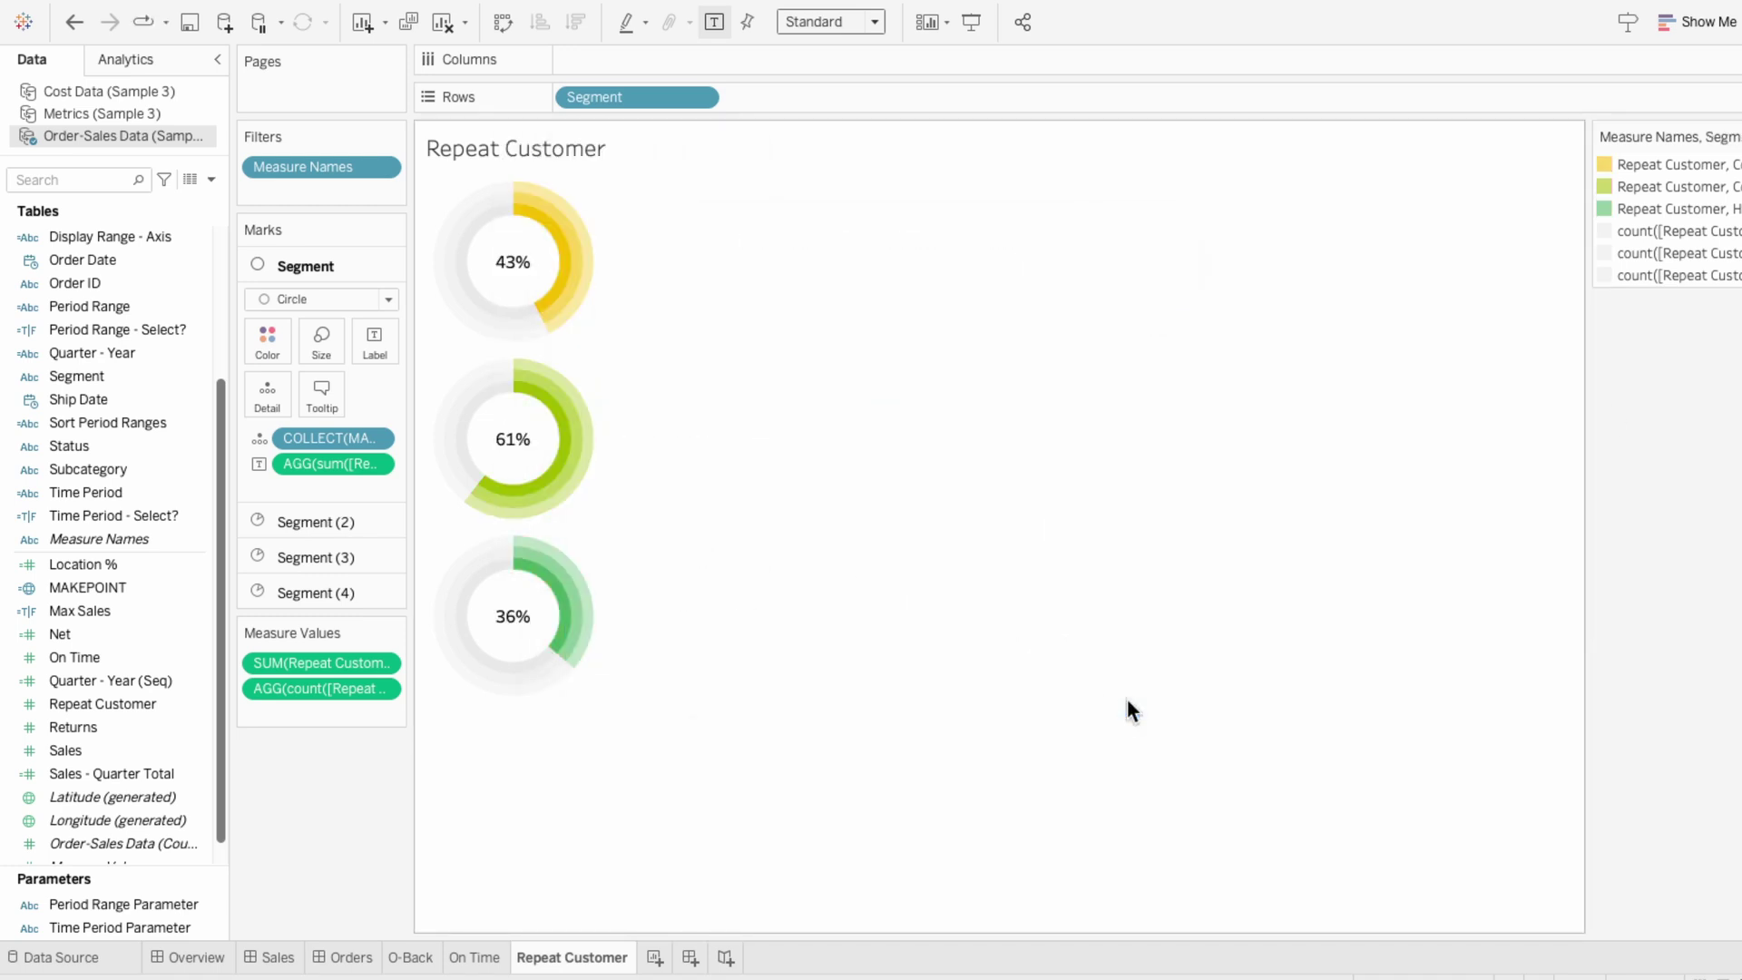
- Duplicate the Repeat Customer sheet and name the copy 'Returns'
{"action": "right_click", "coordinate": [606, 957]}
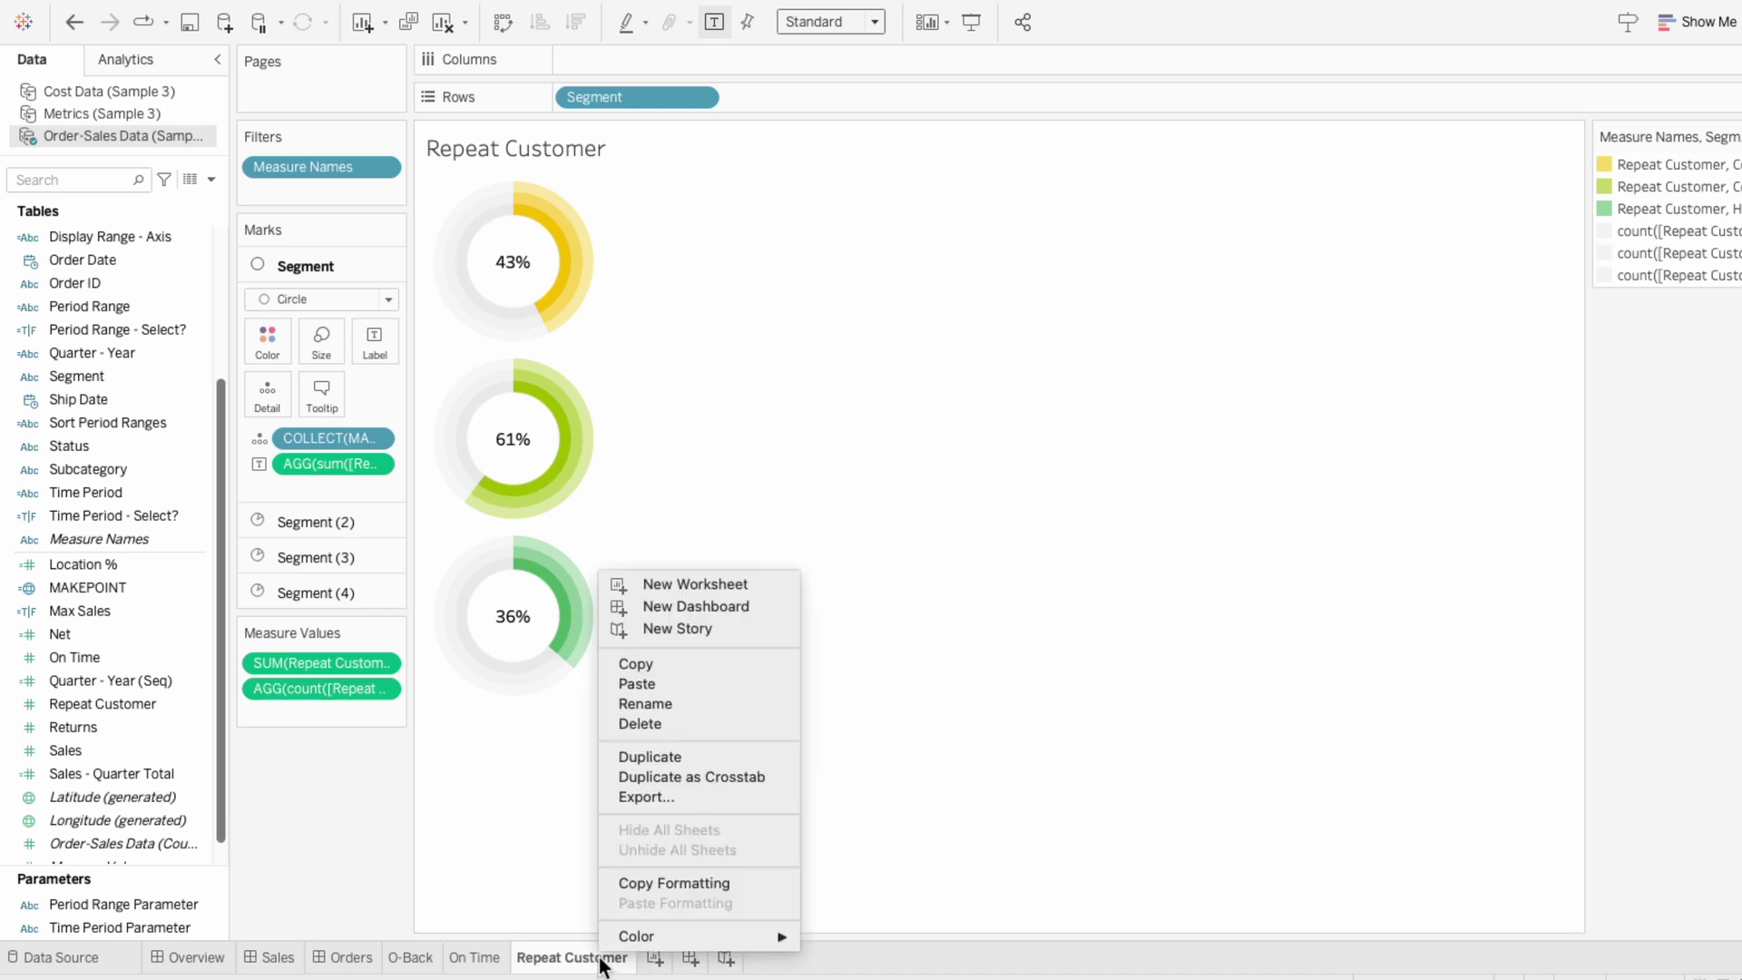
{"action": "left_click", "coordinate": [646, 756]}
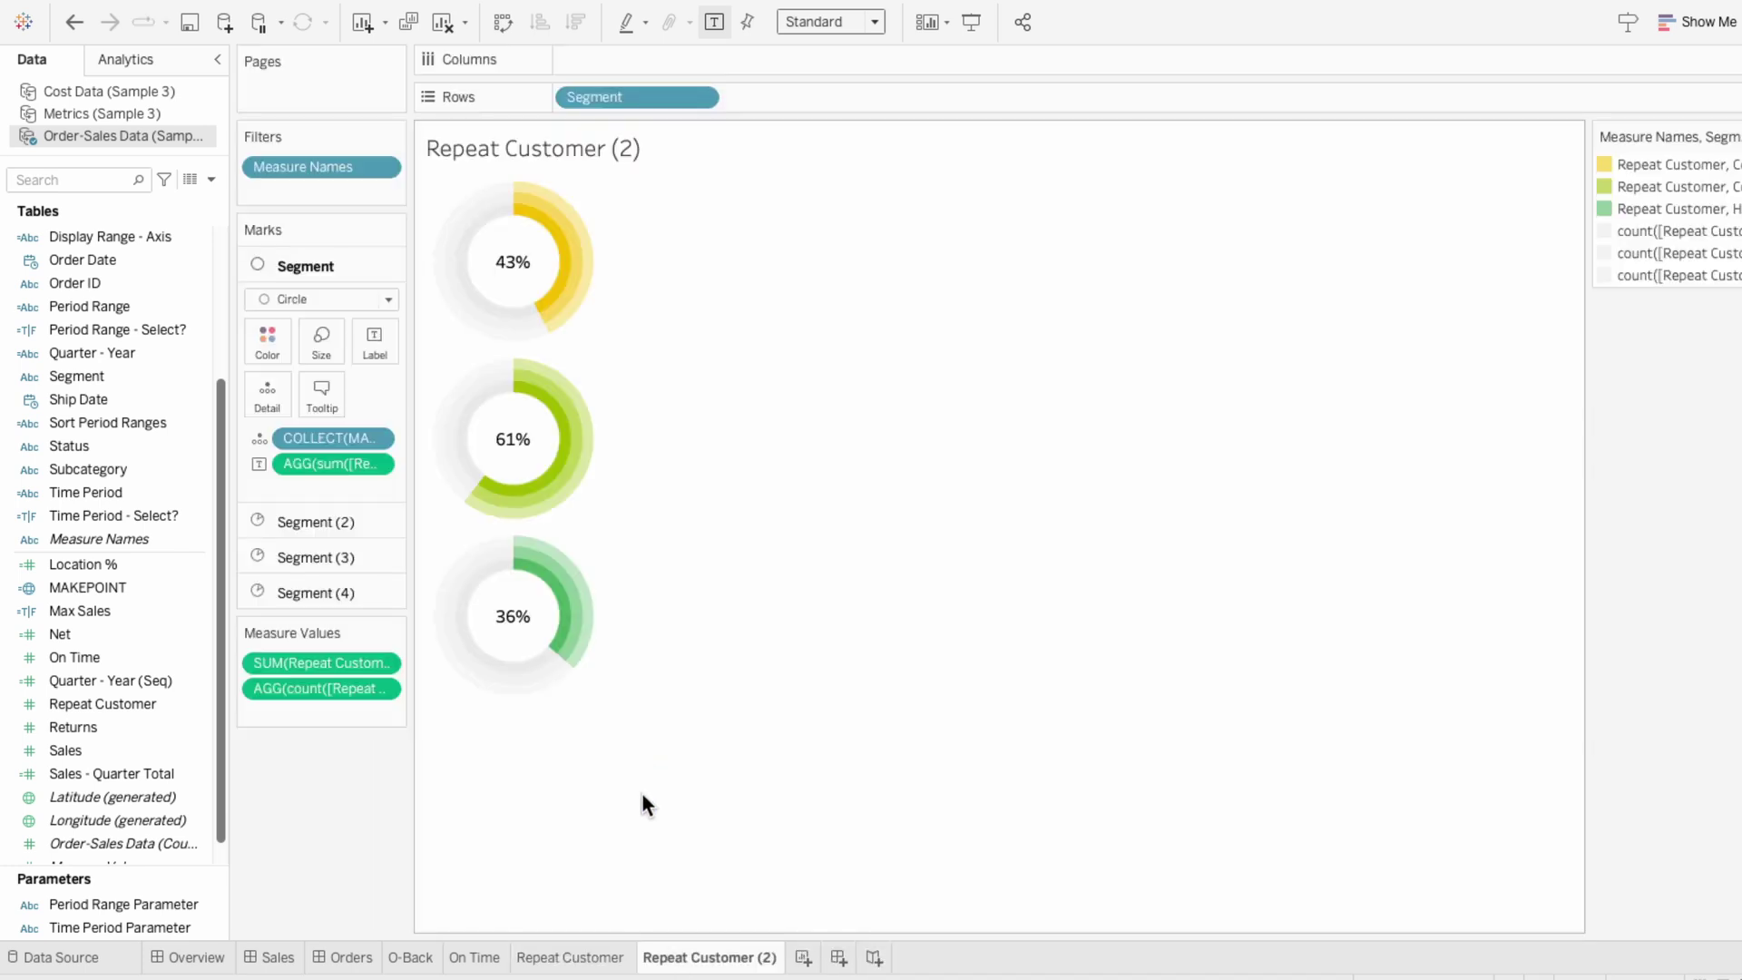
{"action": "double_click", "coordinate": [701, 960]}
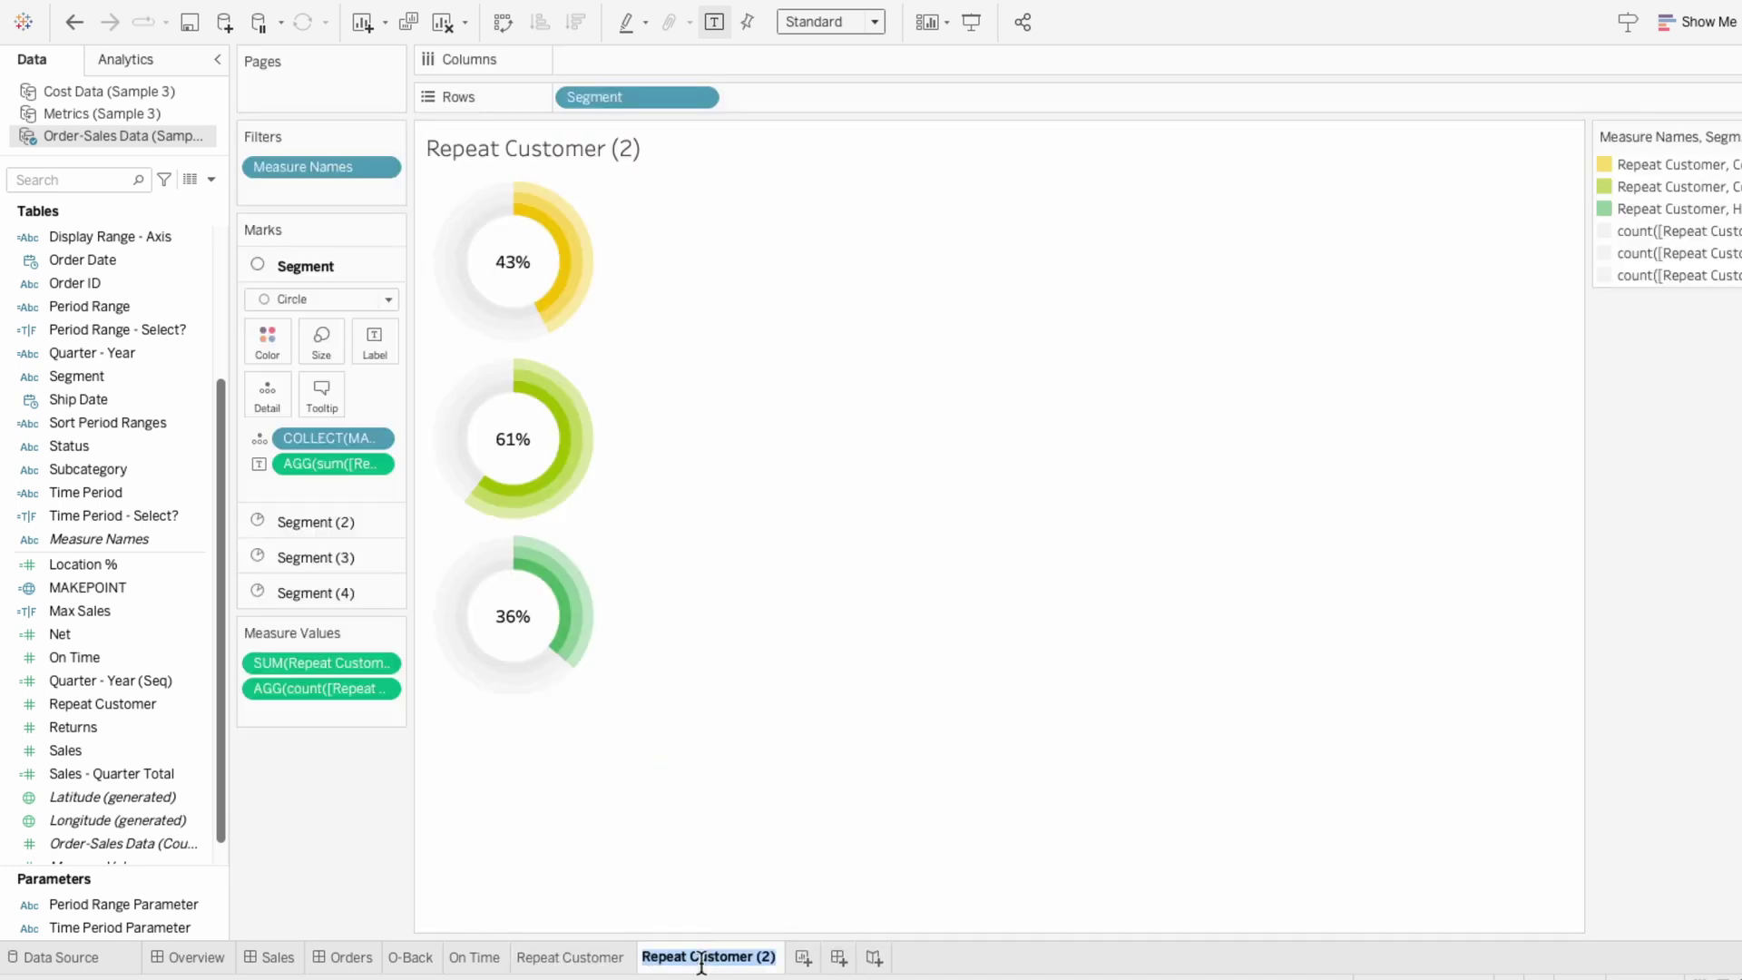
{"action": "type", "text": "Returns"}
{"action": "key", "text": "Return"}
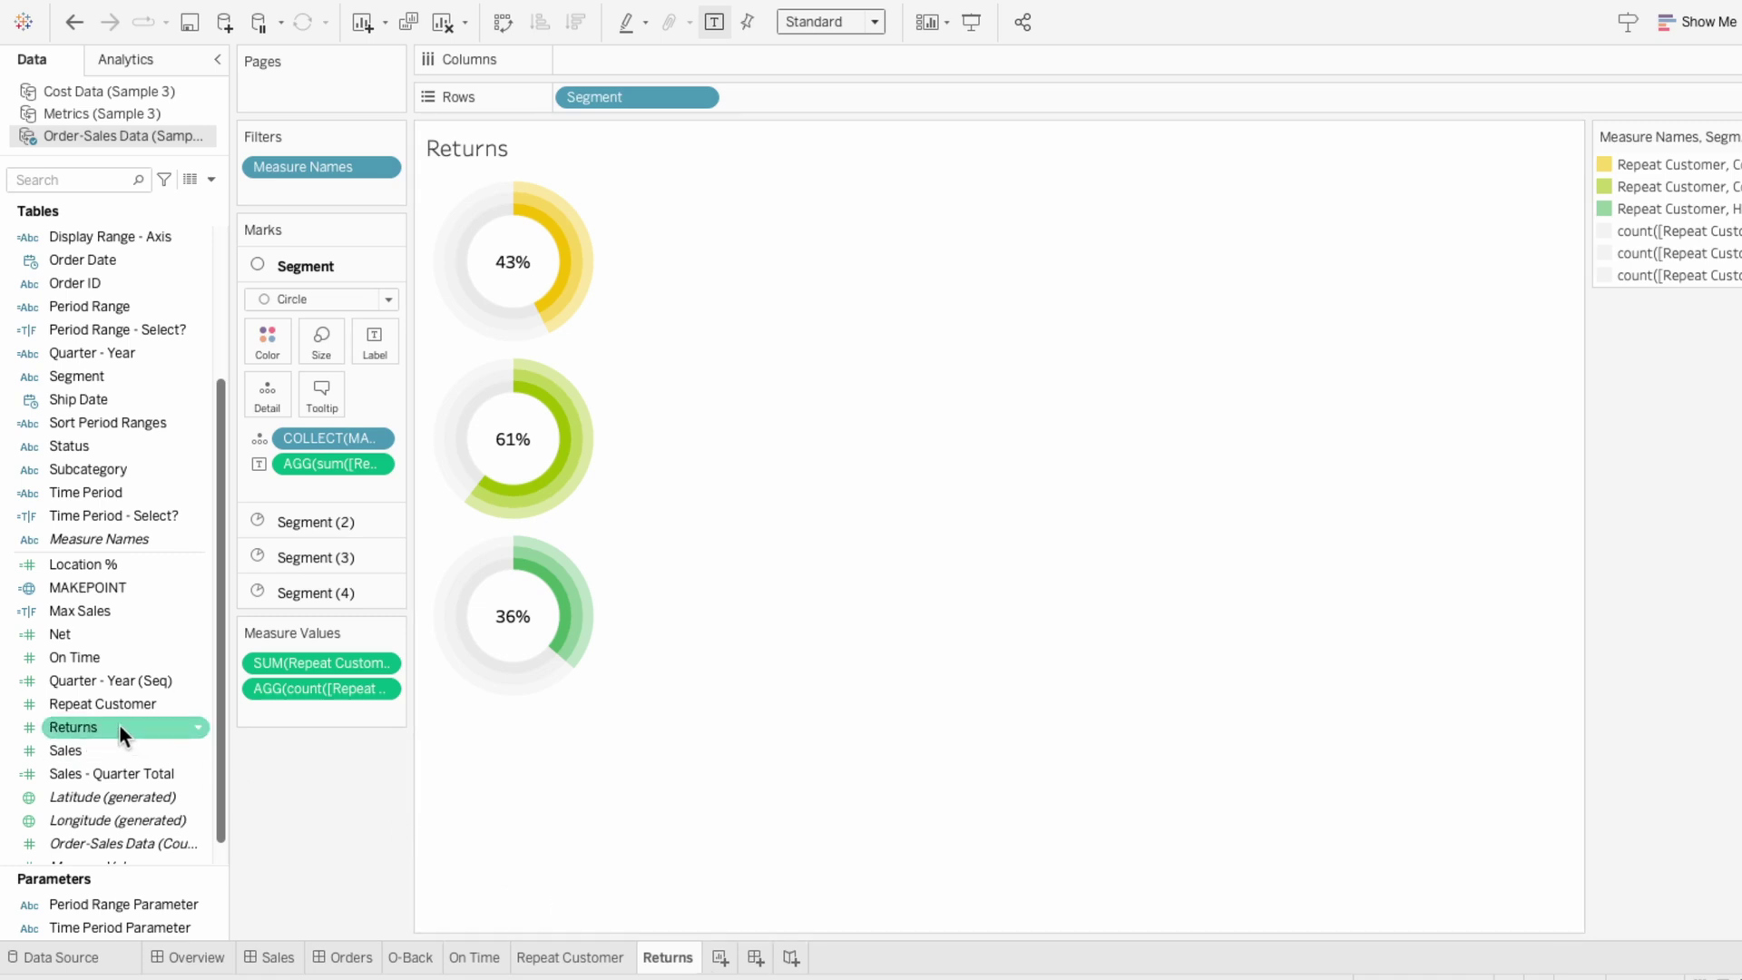
- Change the measures to sum([Returns]) and count([Returns])
{"action": "double_click", "coordinate": [312, 659]}
{"action": "type", "text": "sum([Returns])"}
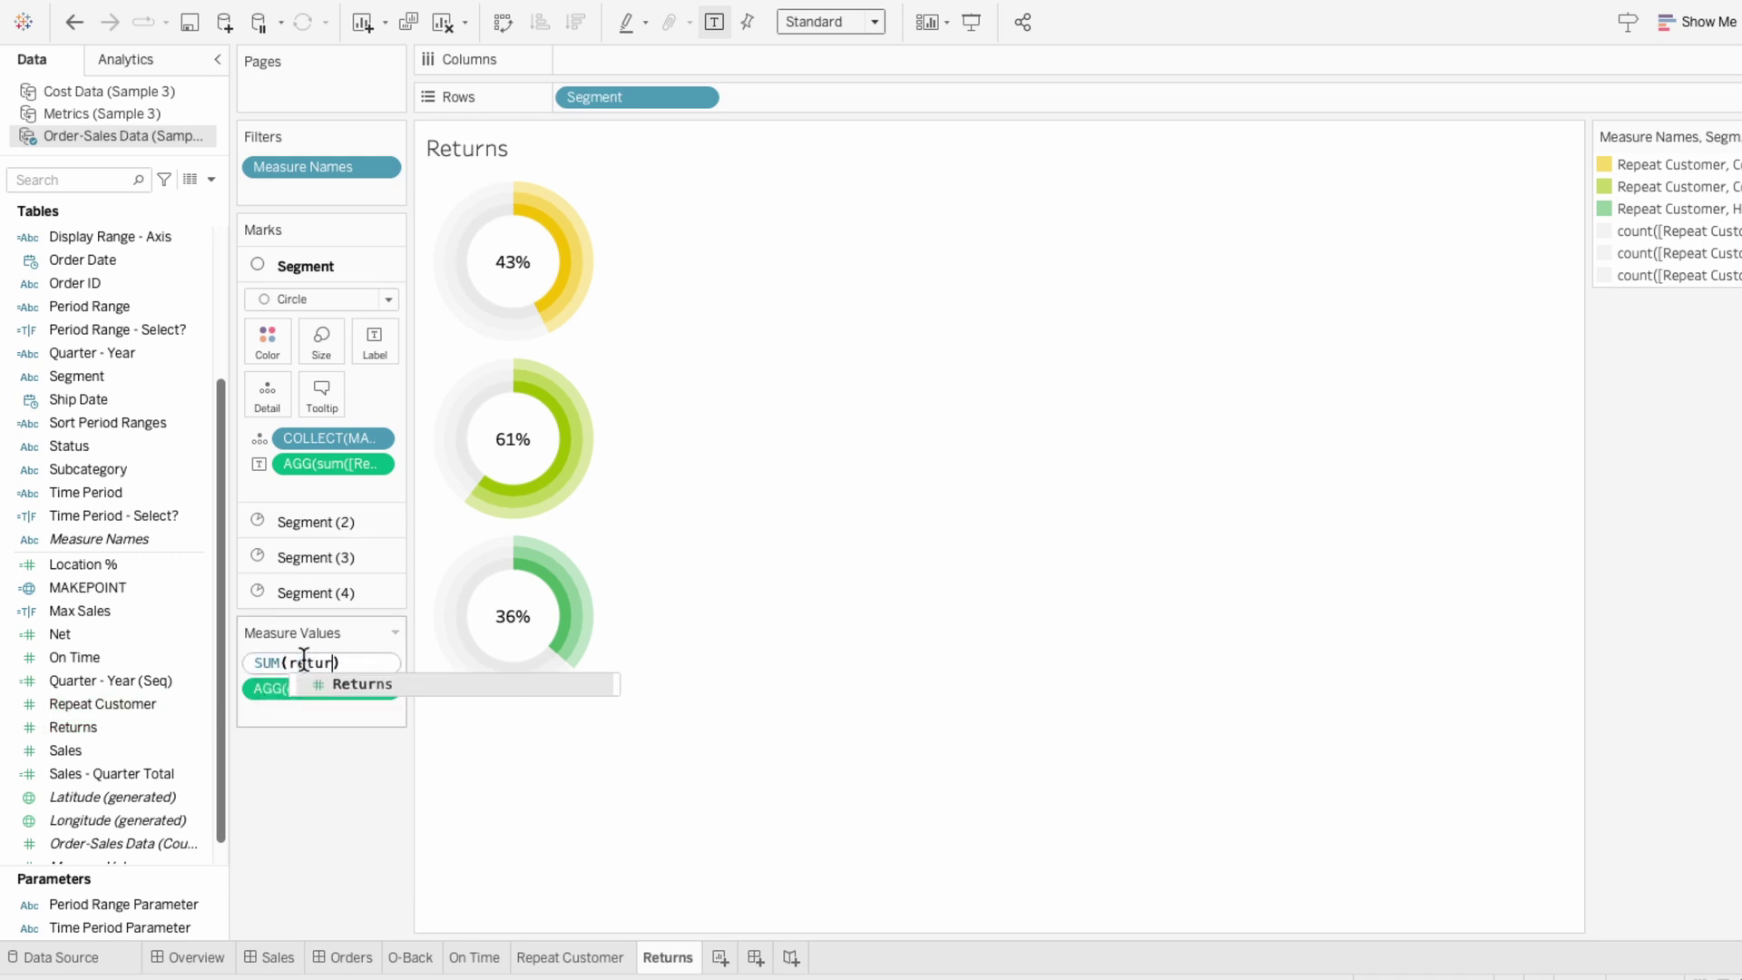
{"action": "key", "text": "Return"}
{"action": "double_click", "coordinate": [362, 687]}
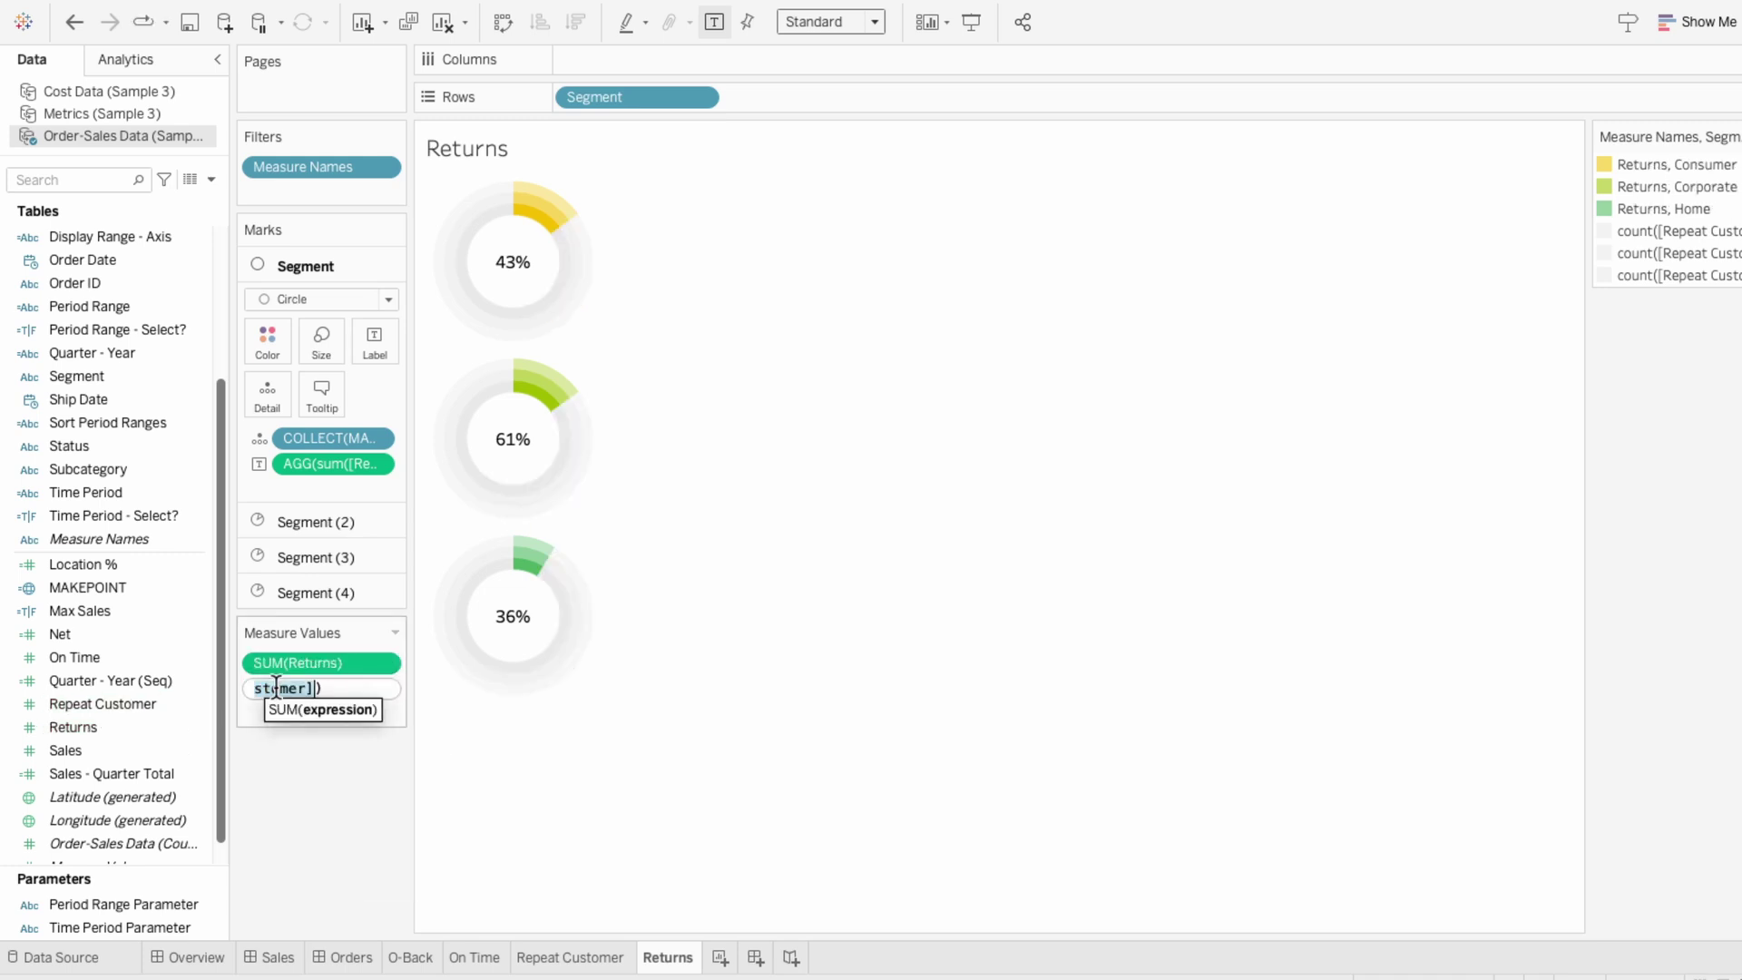
{"action": "left_click_drag", "start_coordinate": [386, 687], "coordinate": [213, 687]}
{"action": "type", "text": "count([Returns])-"}
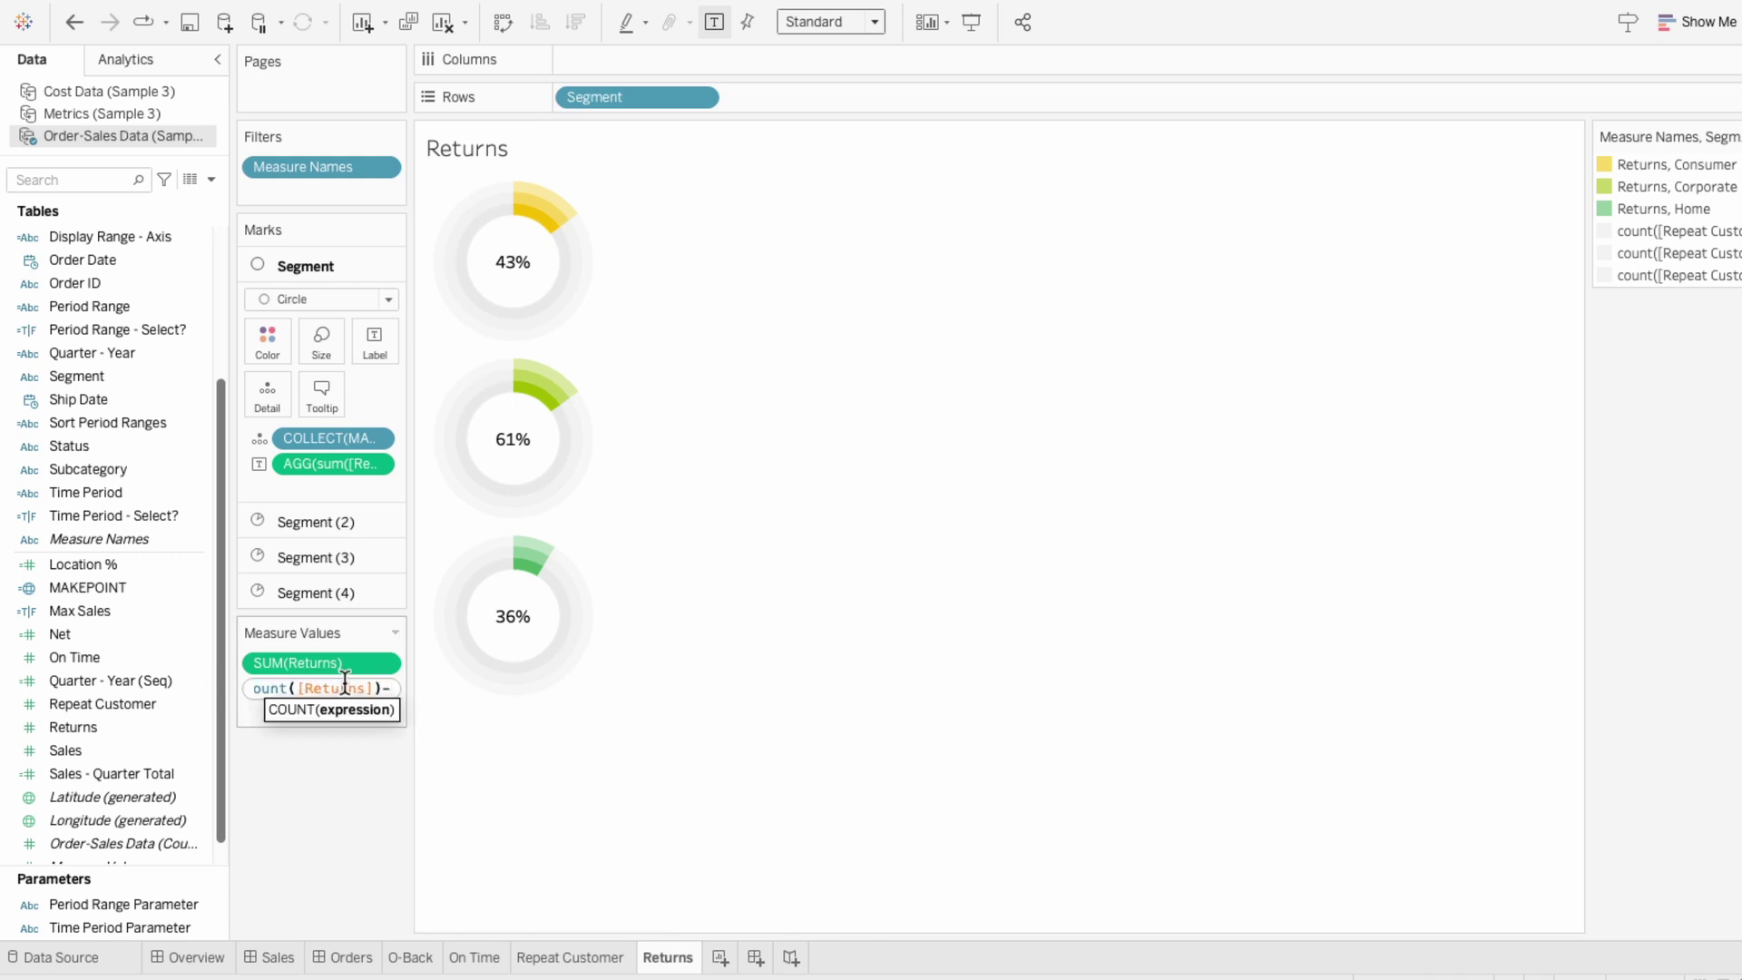
{"action": "key", "text": "Return"}
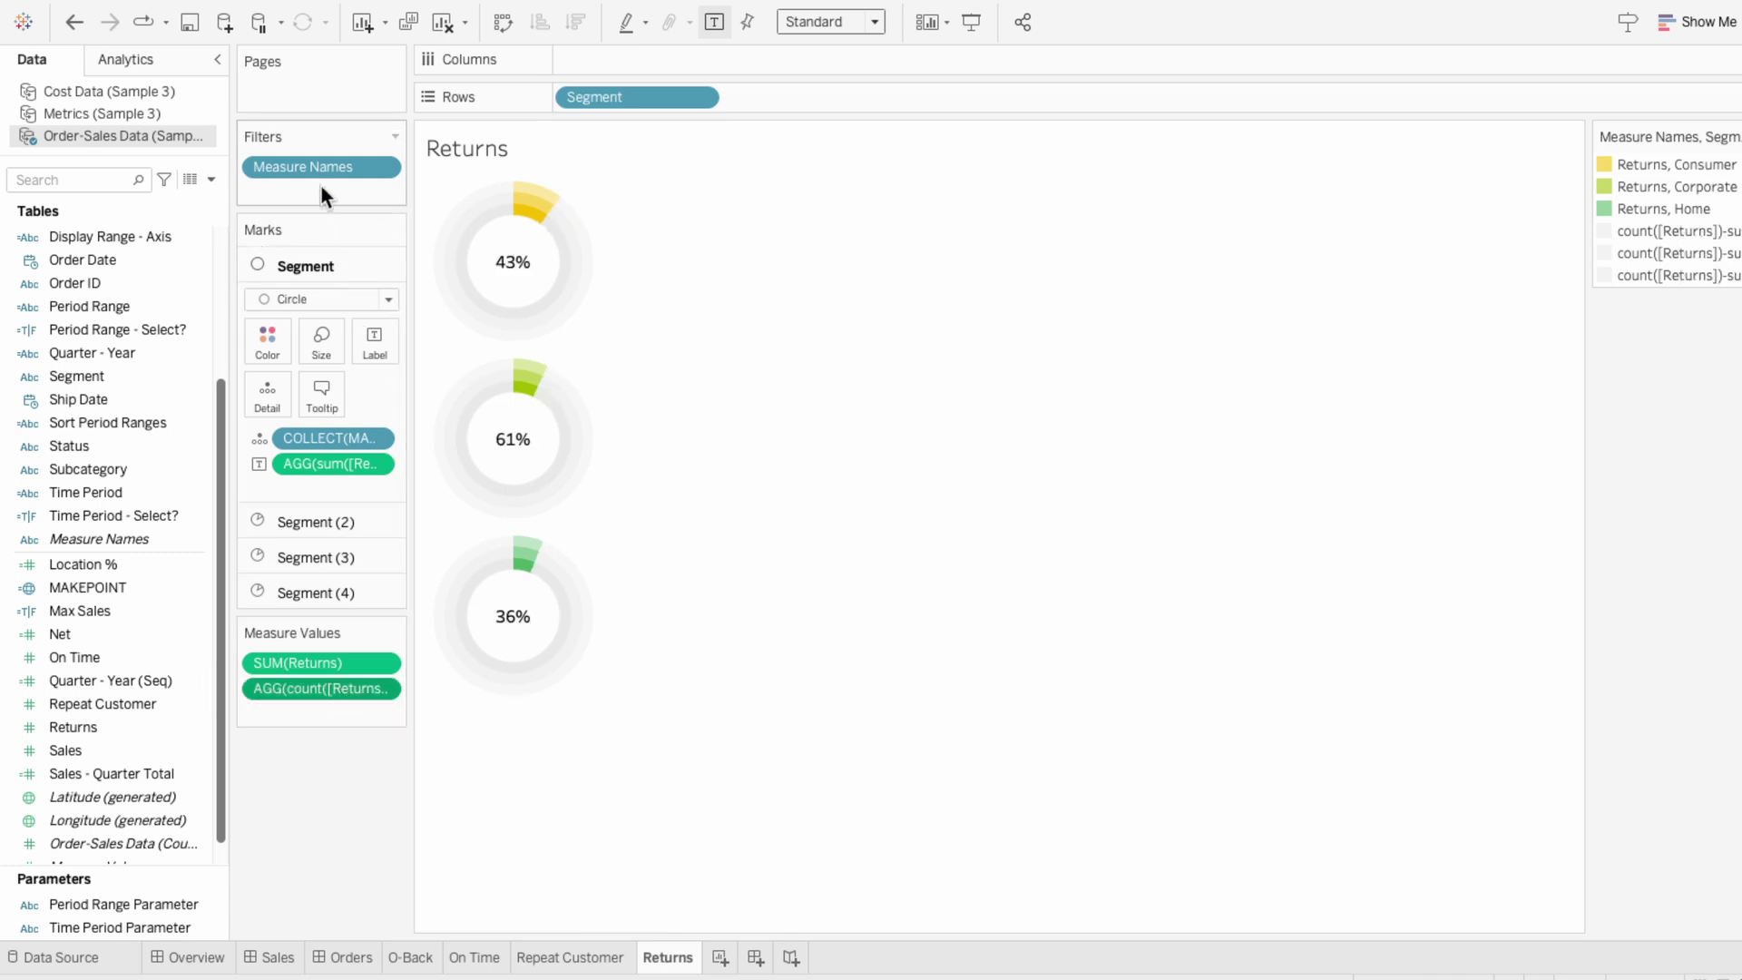
- Open the Measure Names sort settings, then close them without changes
{"action": "right_click", "coordinate": [318, 167]}
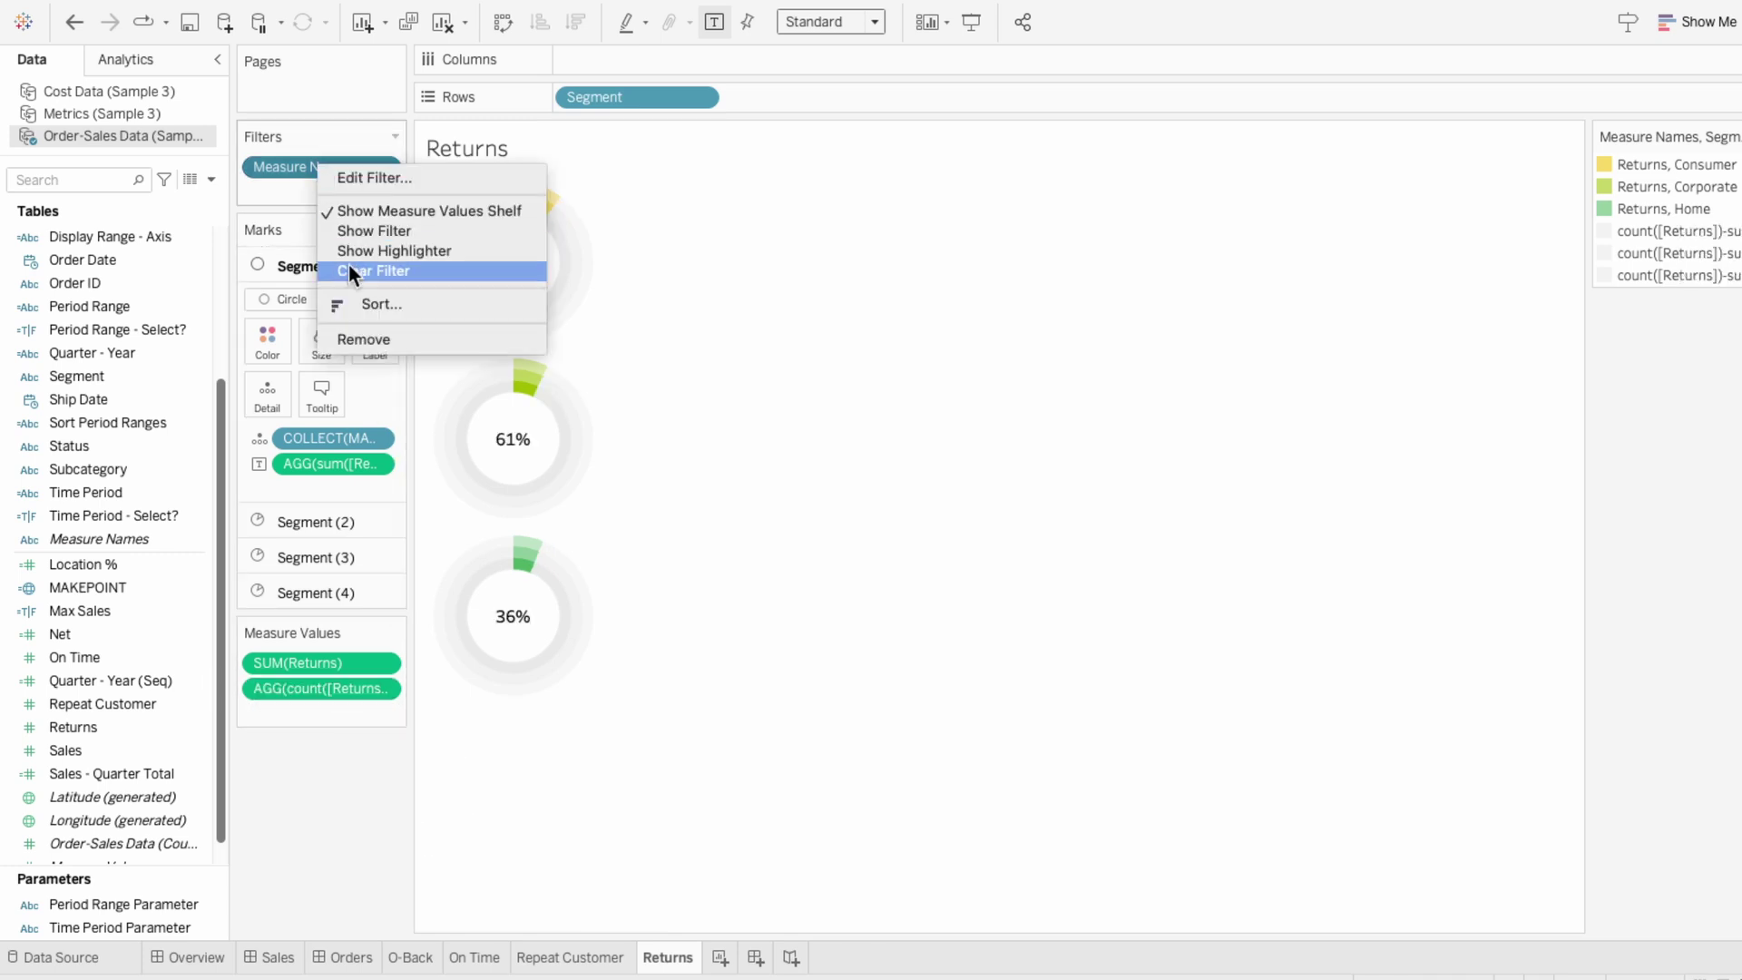
{"action": "left_click", "coordinate": [357, 303]}
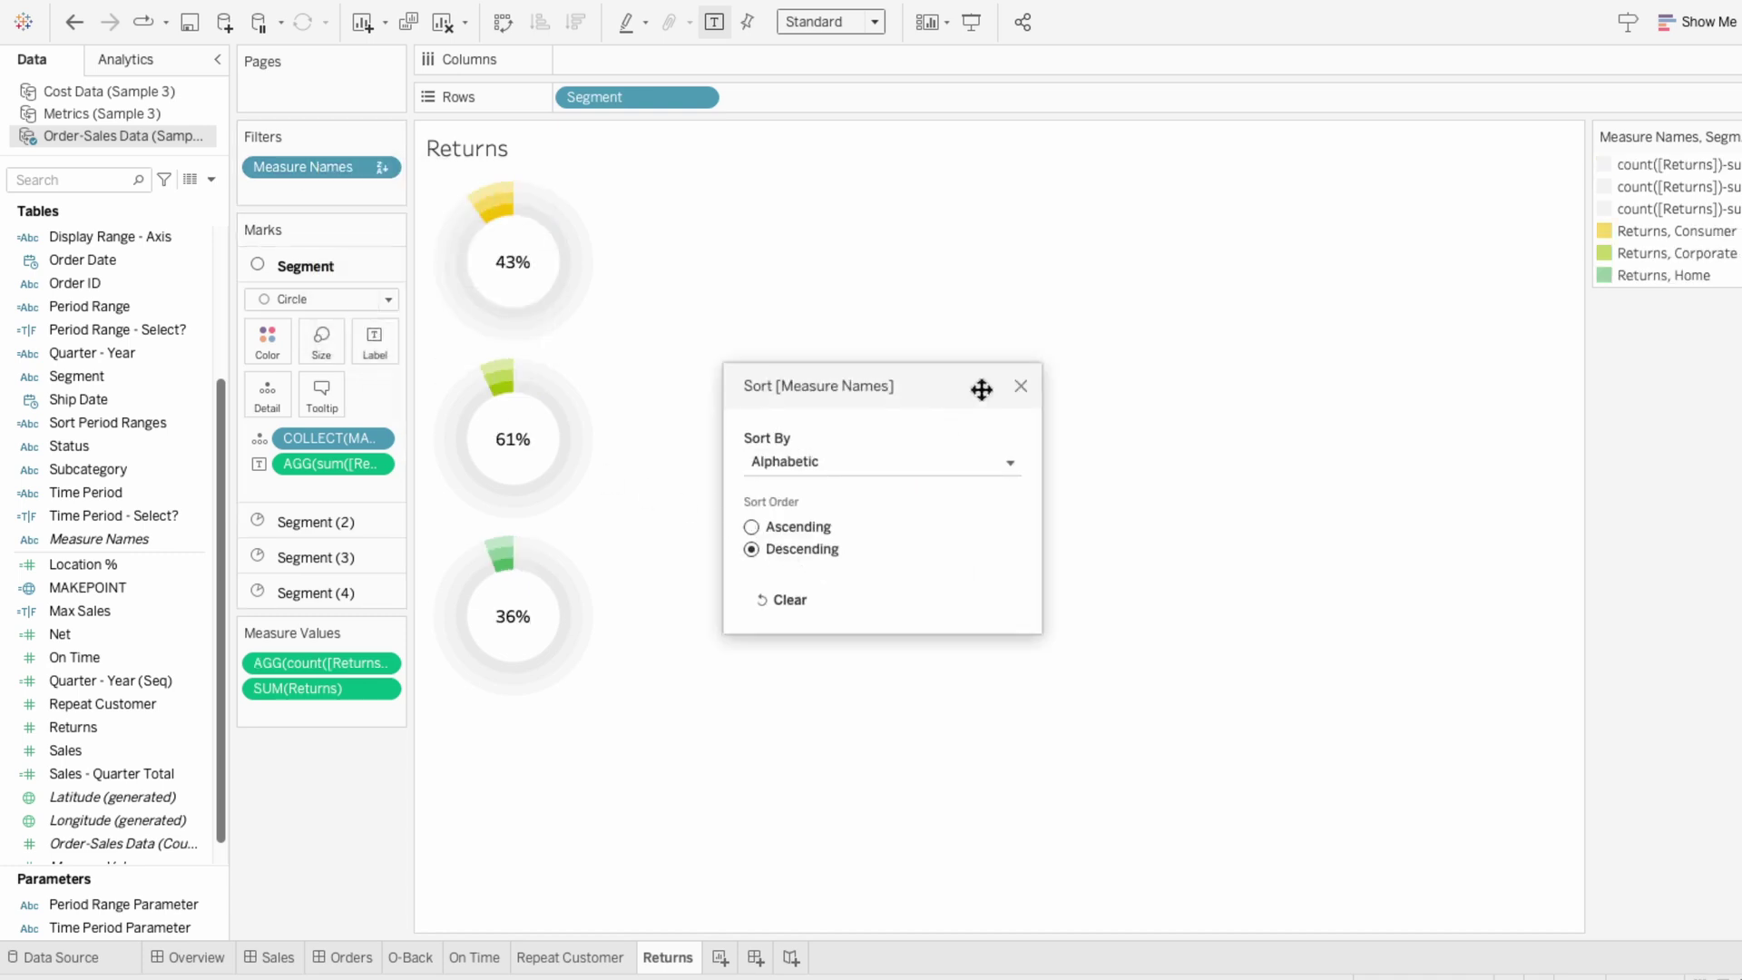
{"action": "left_click", "coordinate": [1021, 388]}
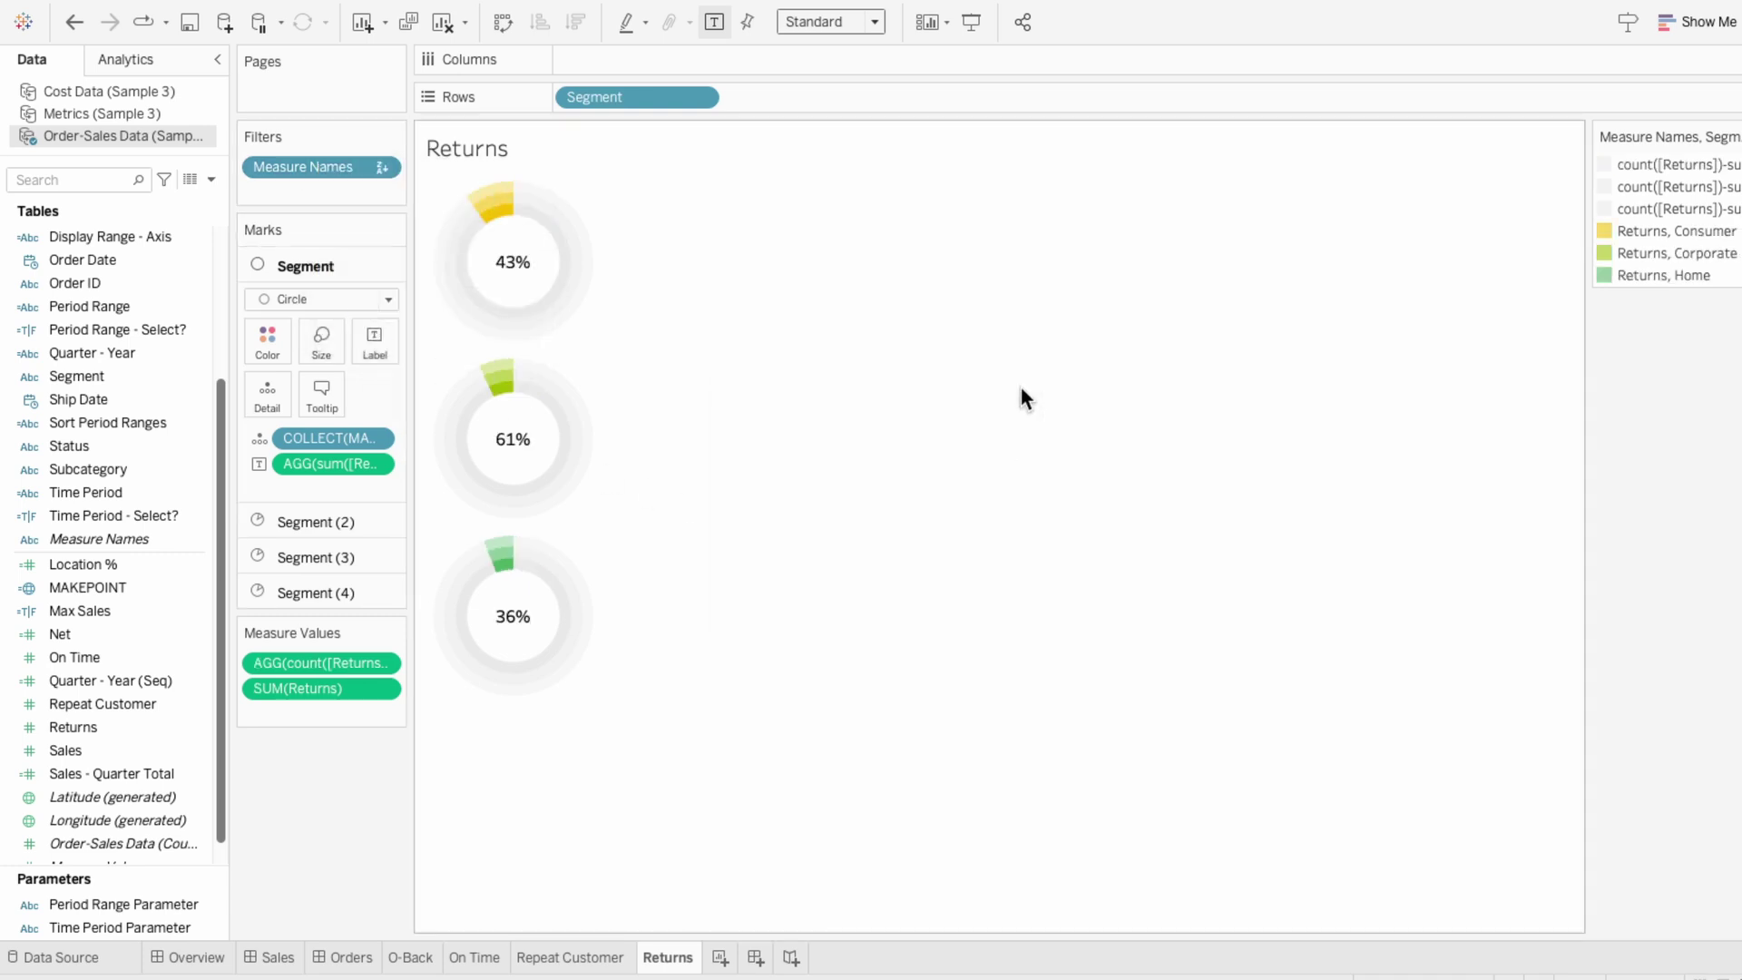
- In Edit Colors, set the Returns items for Consumer, Corporate and Home to white
{"action": "left_click", "coordinate": [1732, 136]}
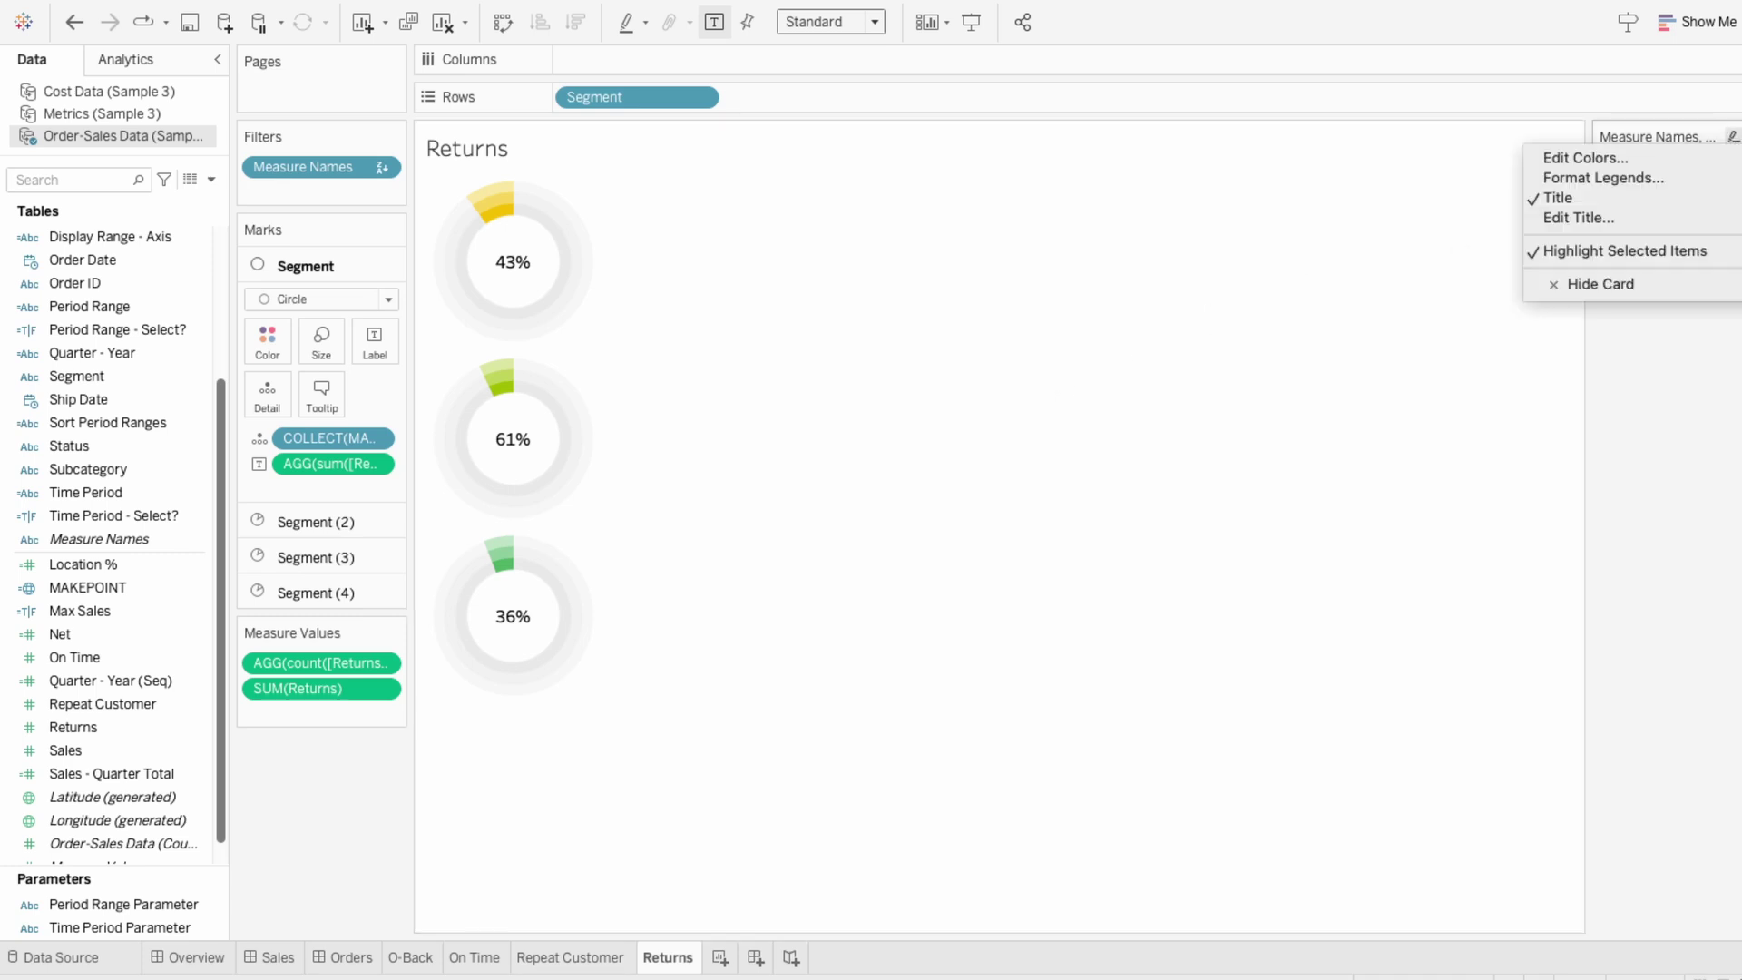
{"action": "left_click", "coordinate": [1584, 157]}
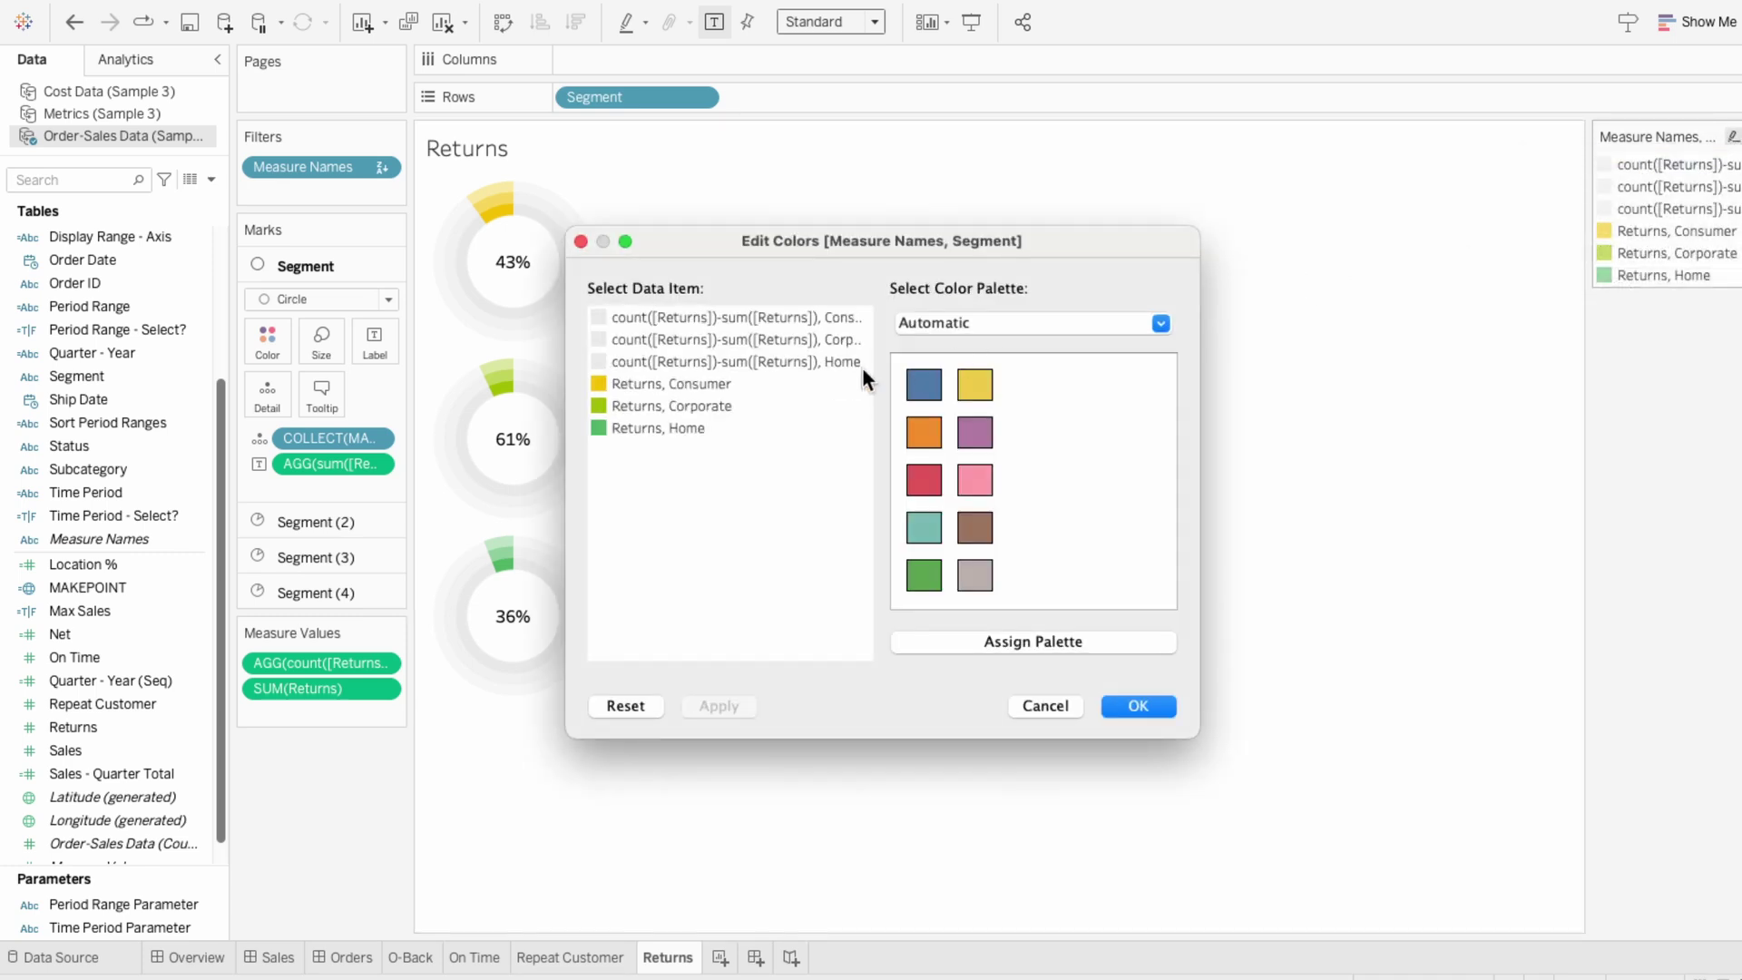
{"action": "double_click", "coordinate": [598, 385]}
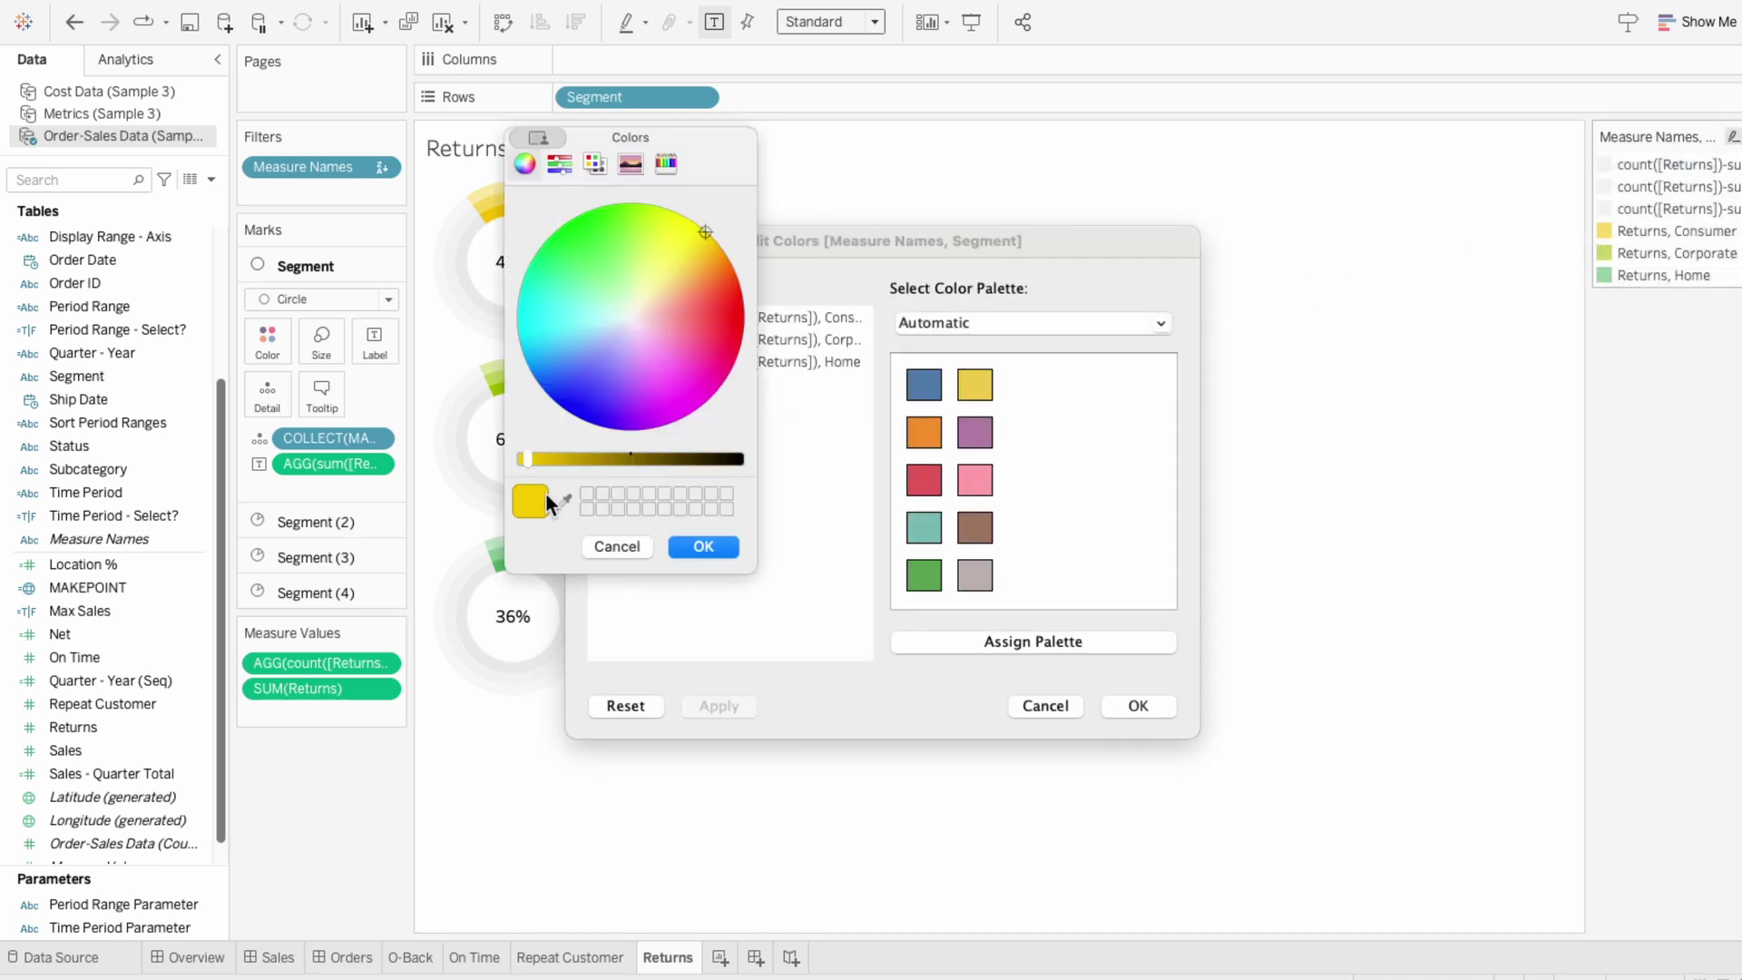
{"action": "left_click", "coordinate": [629, 317]}
{"action": "left_click", "coordinate": [710, 535]}
{"action": "double_click", "coordinate": [599, 378]}
{"action": "left_click", "coordinate": [703, 546]}
{"action": "double_click", "coordinate": [599, 404]}
{"action": "left_click", "coordinate": [630, 317]}
{"action": "left_click", "coordinate": [675, 548]}
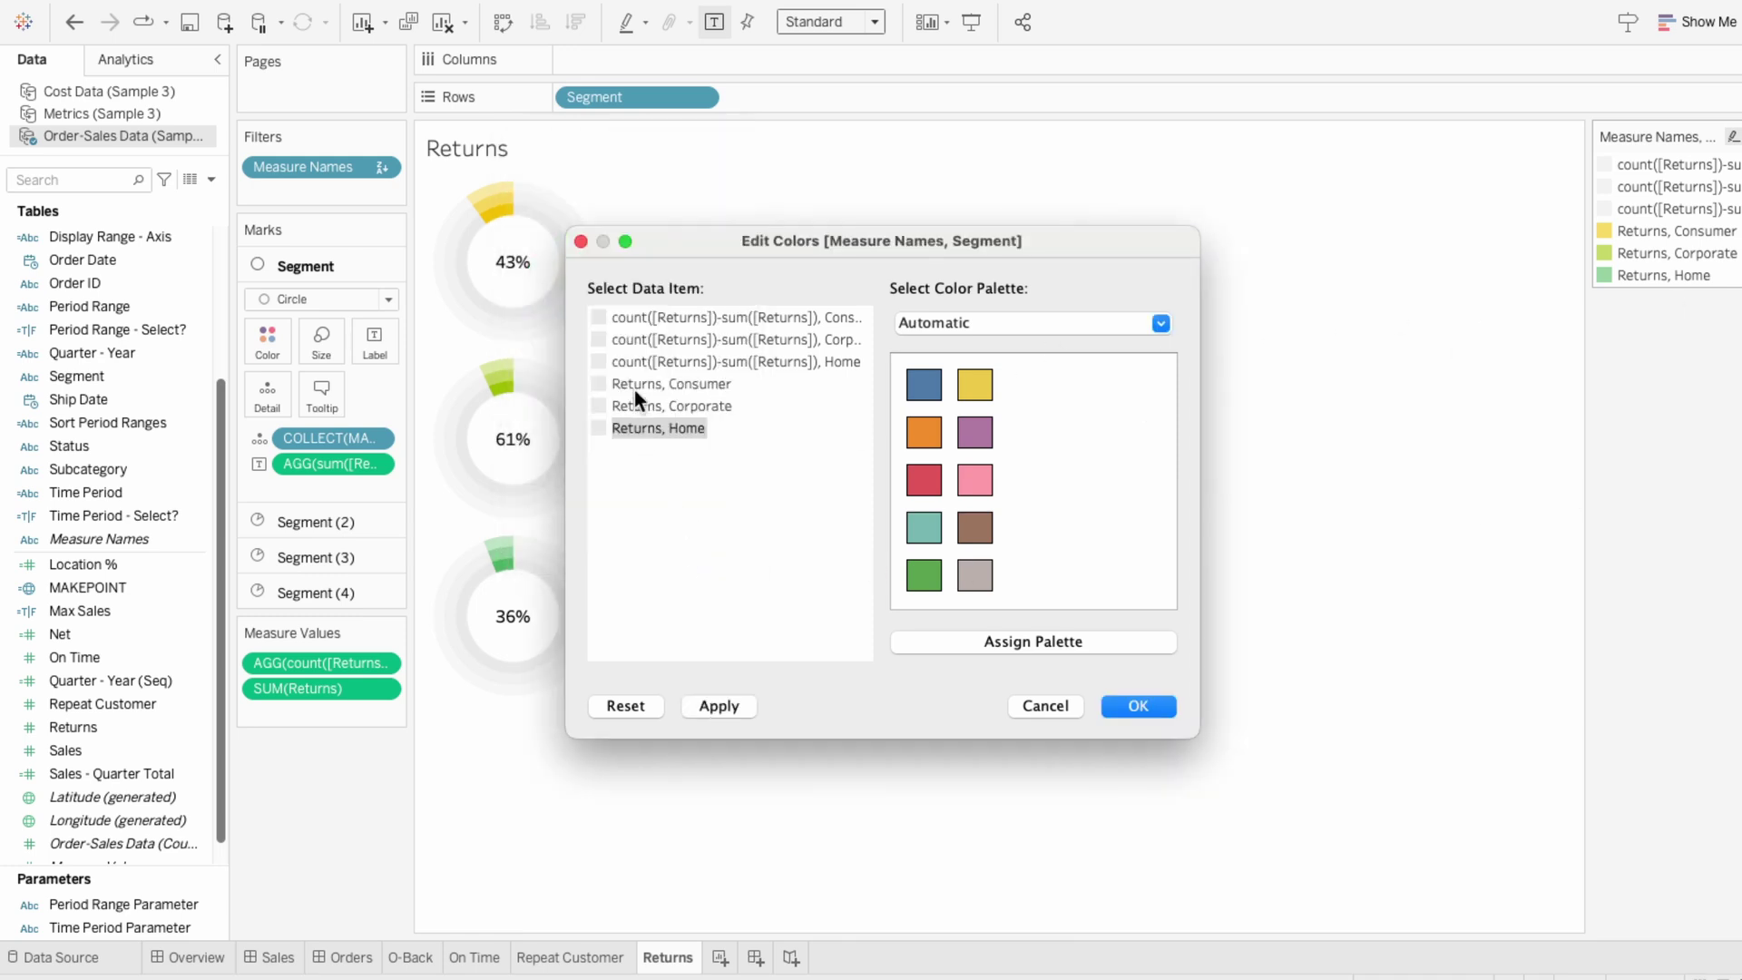
- Colour the Consumer, Corporate and Home rings teal, light blue and blue, then apply
{"action": "double_click", "coordinate": [606, 319]}
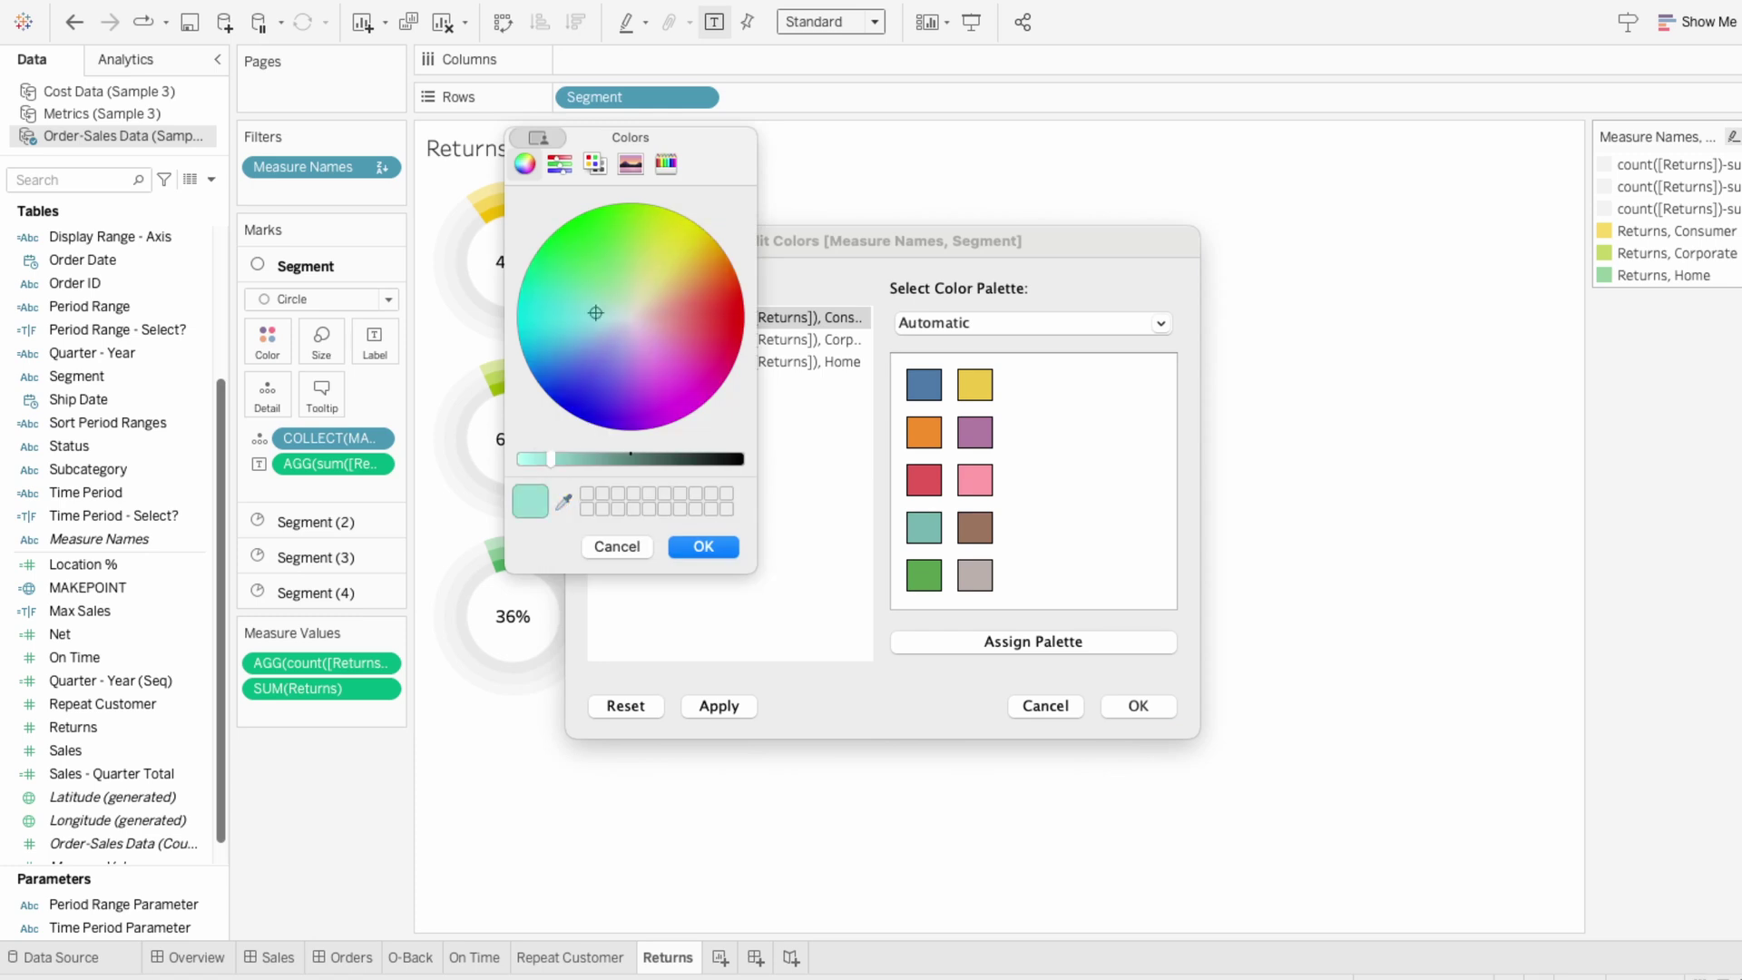
{"action": "left_click", "coordinate": [703, 546]}
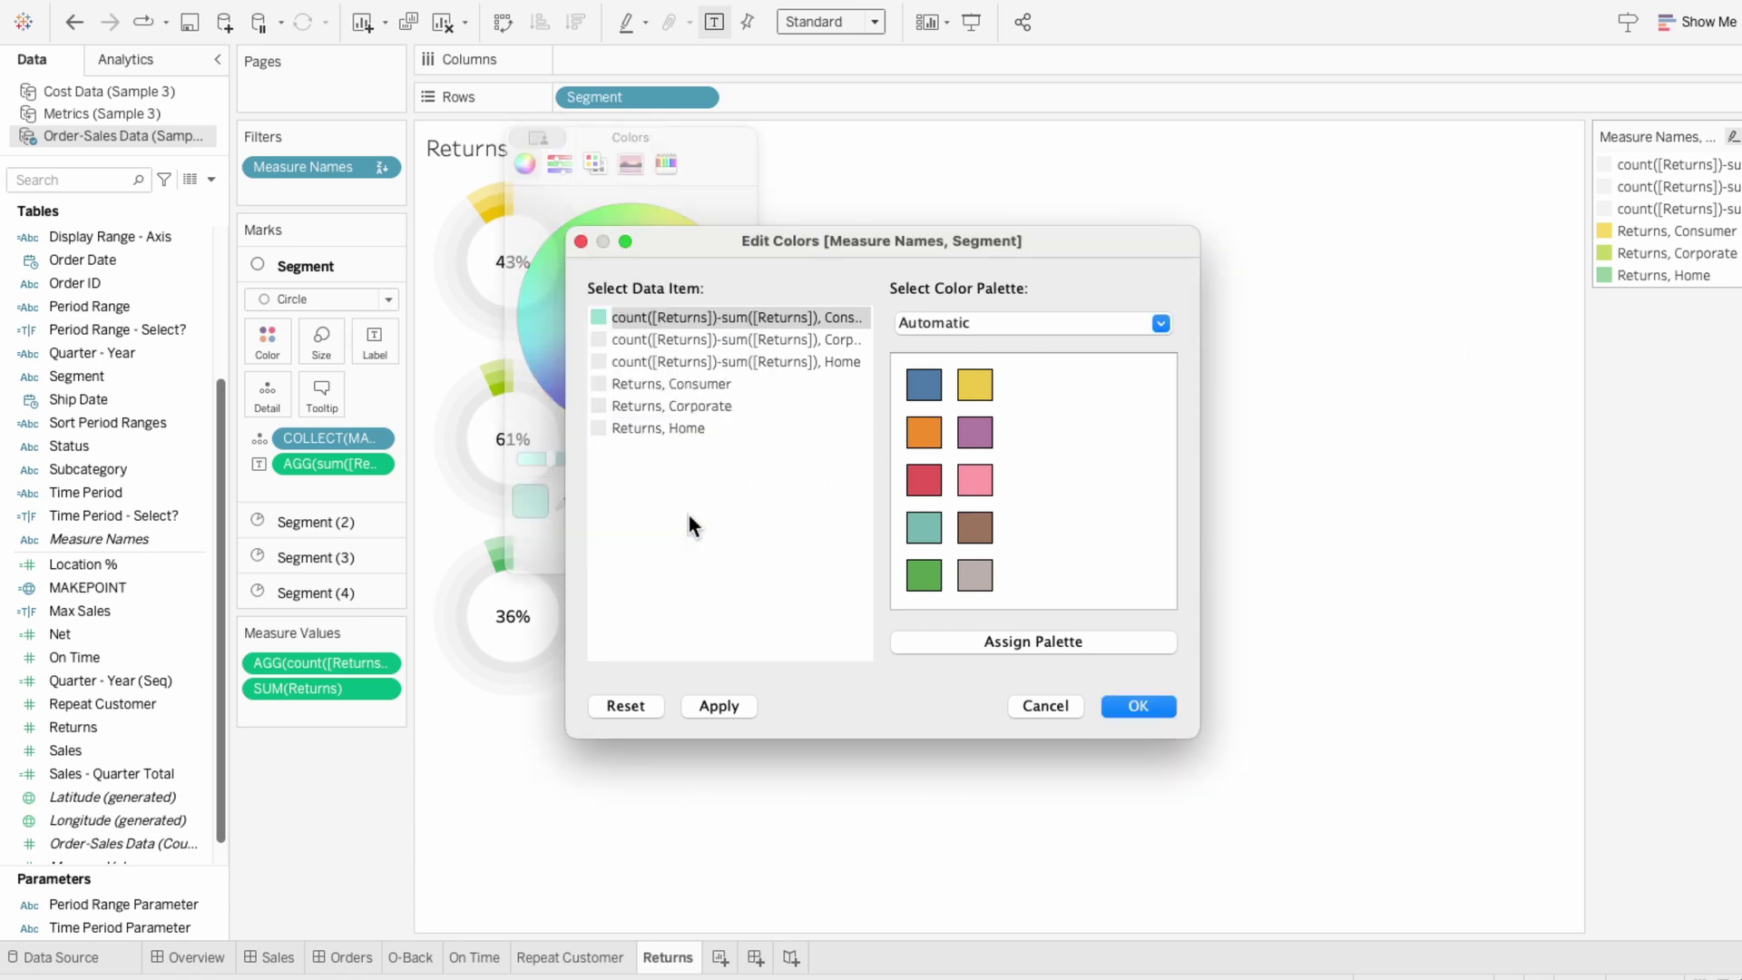
{"action": "double_click", "coordinate": [603, 340]}
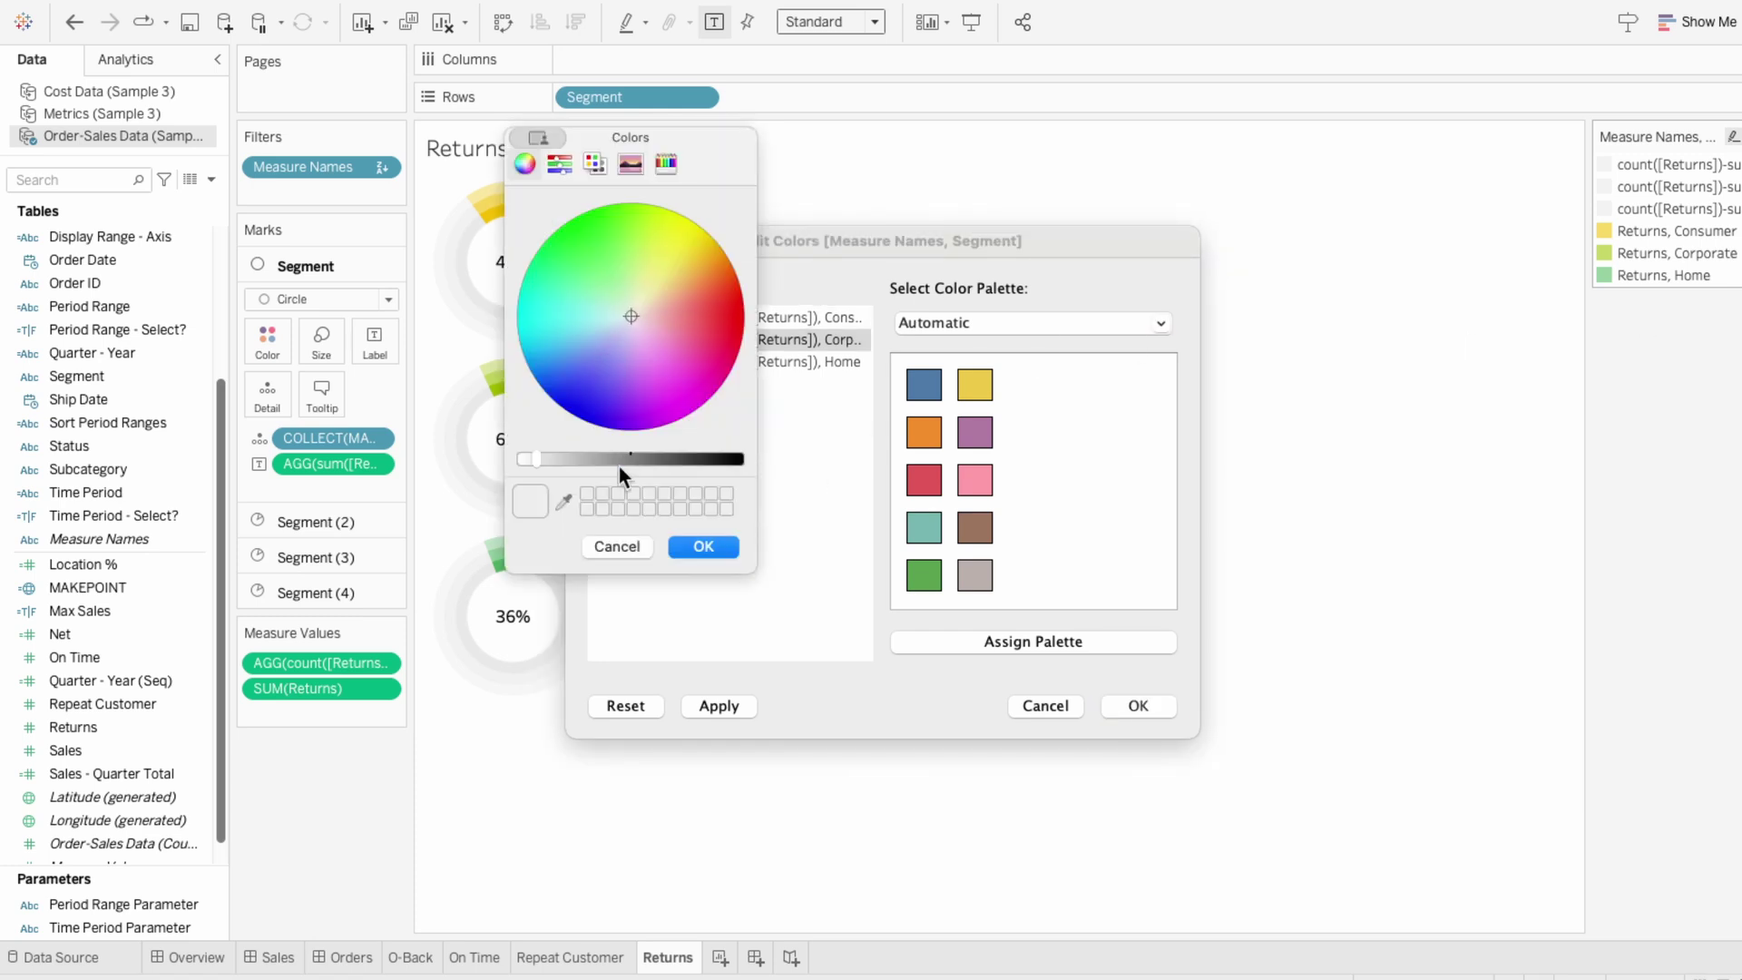
{"action": "left_click", "coordinate": [682, 544]}
{"action": "double_click", "coordinate": [604, 362]}
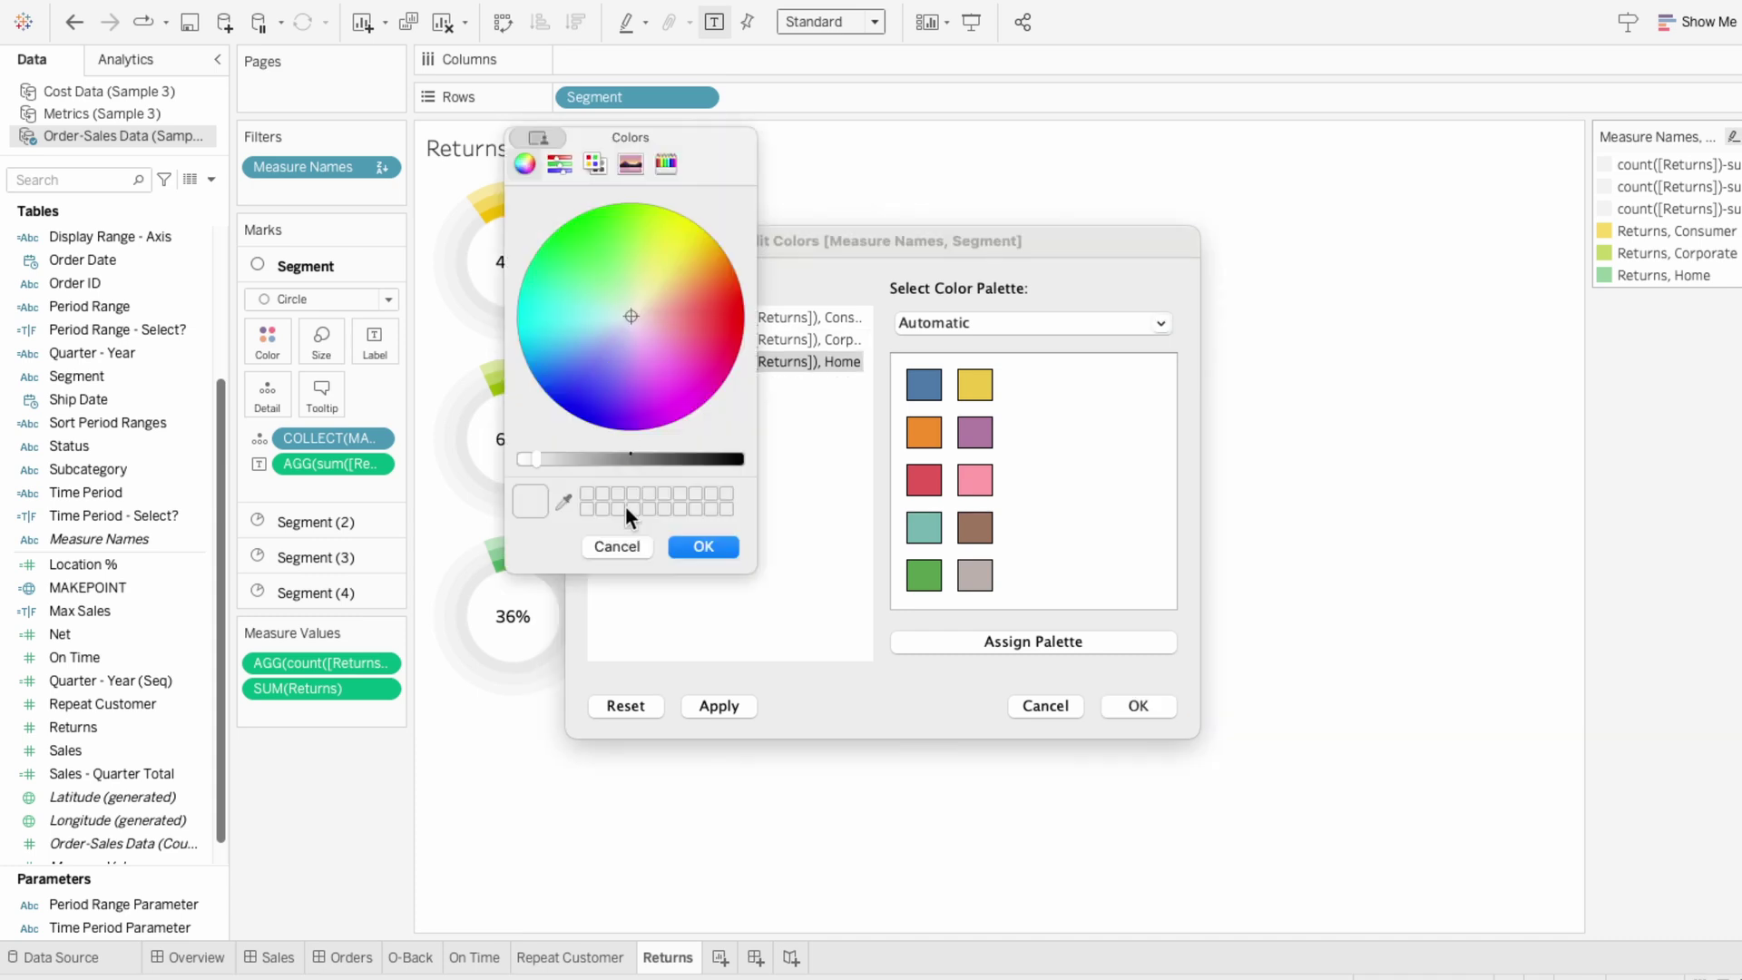
{"action": "left_click", "coordinate": [563, 501]}
{"action": "left_click", "coordinate": [716, 546]}
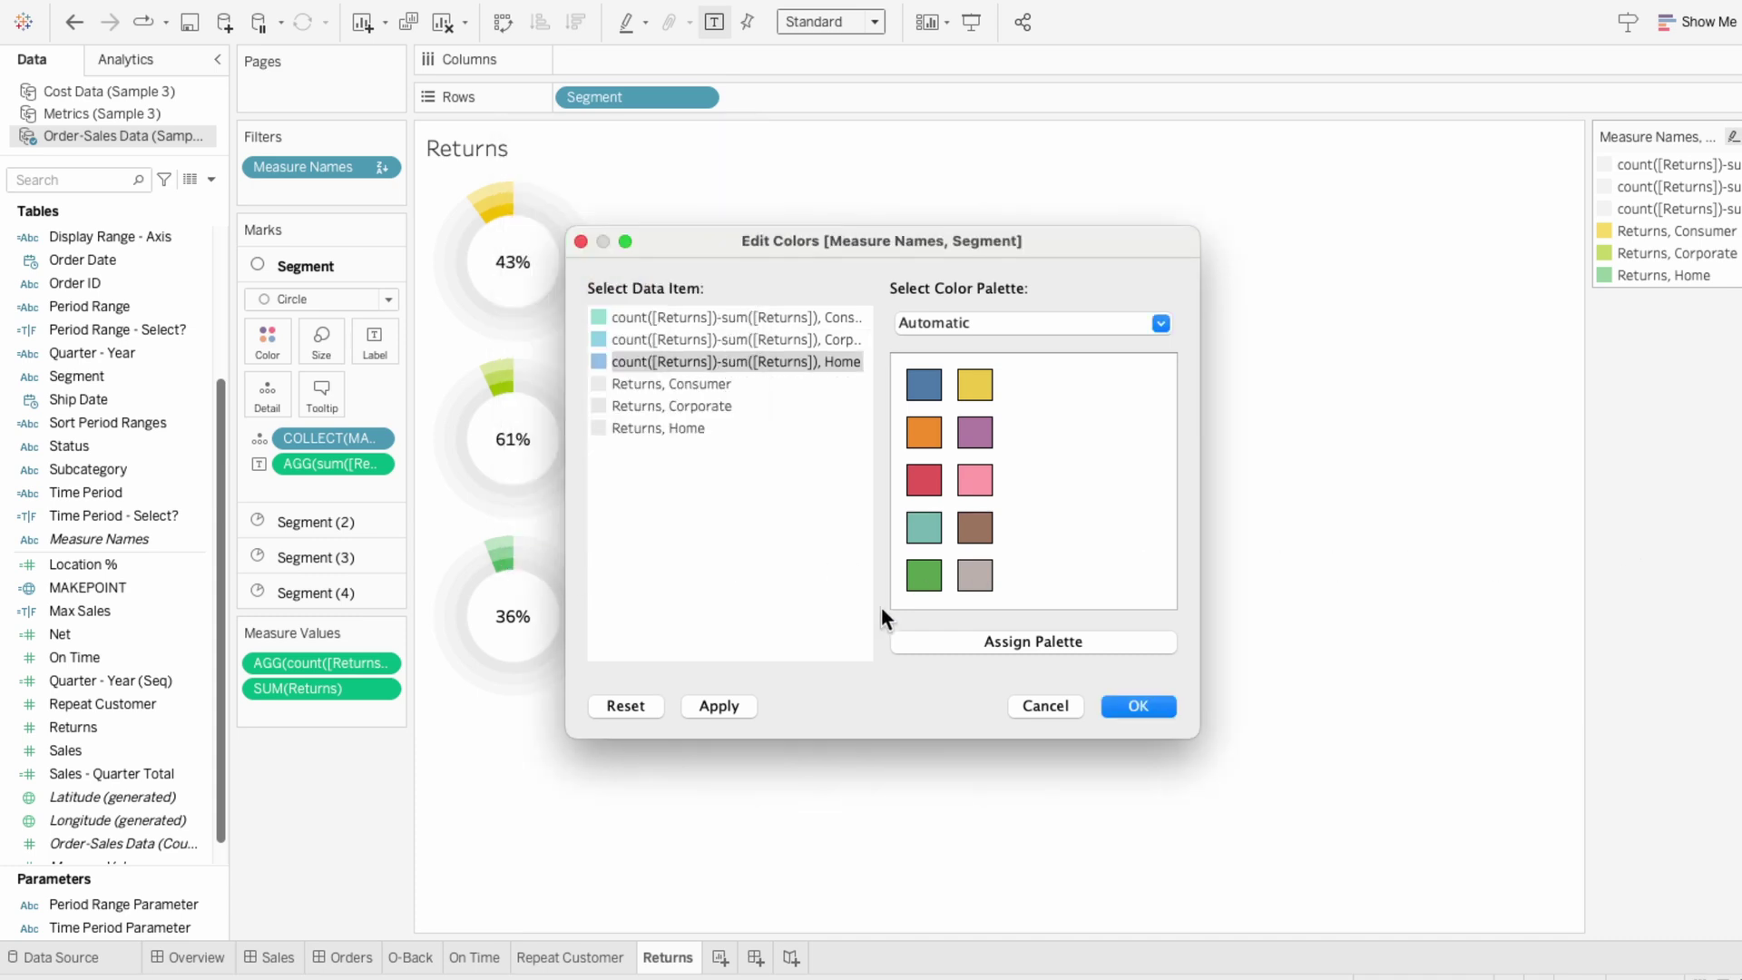
{"action": "left_click", "coordinate": [1135, 706]}
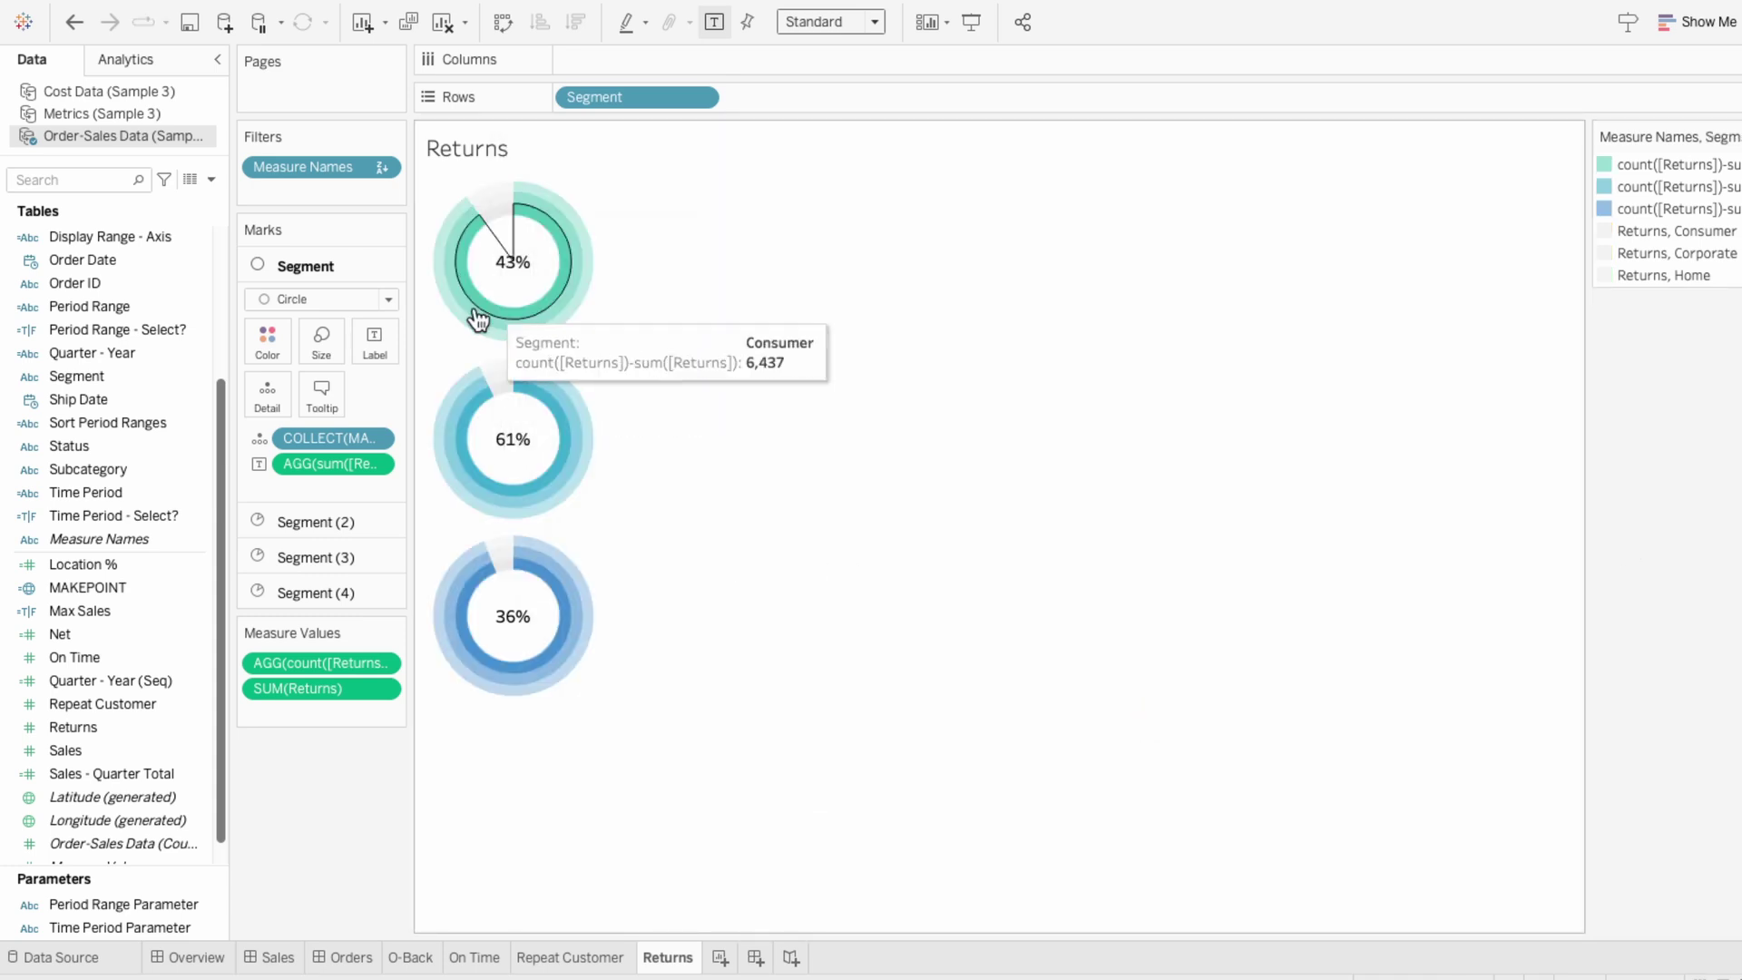
- Rewrite the label calculation as 1 minus the Returns count ratio, giving 90%, 93% and 94%
{"action": "double_click", "coordinate": [291, 467]}
{"action": "type", "text": "count(return"}
{"action": "key", "text": "Return"}
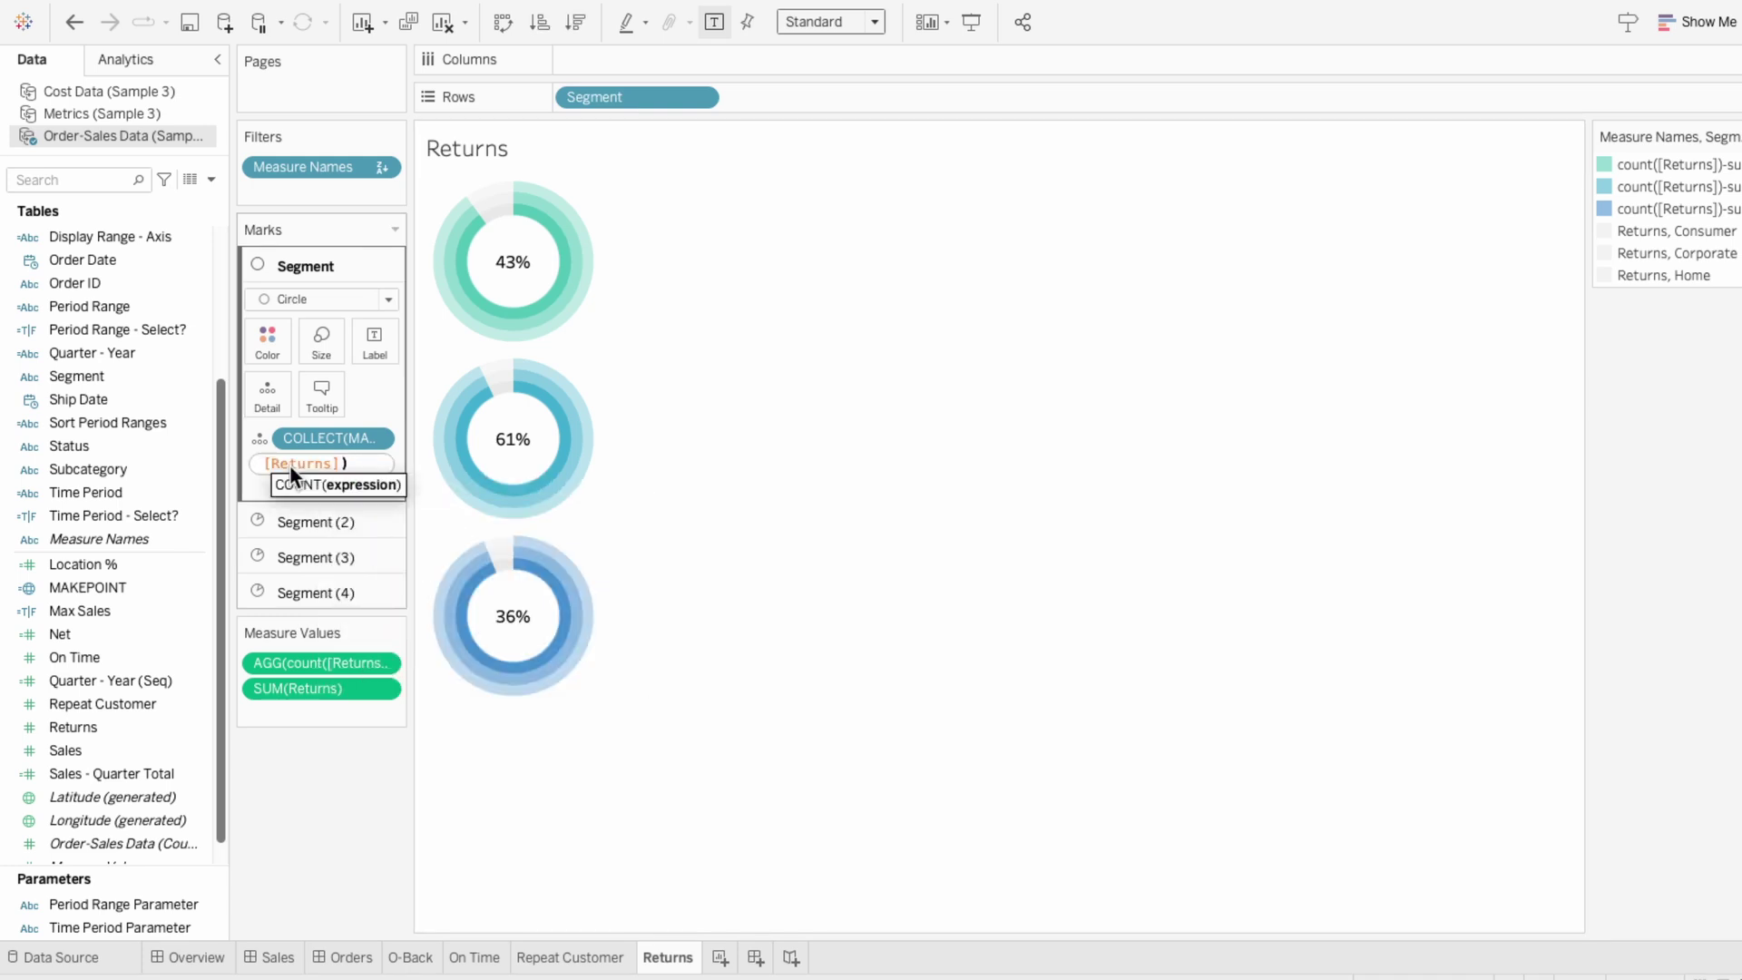
{"action": "type", "text": "/count([R"}
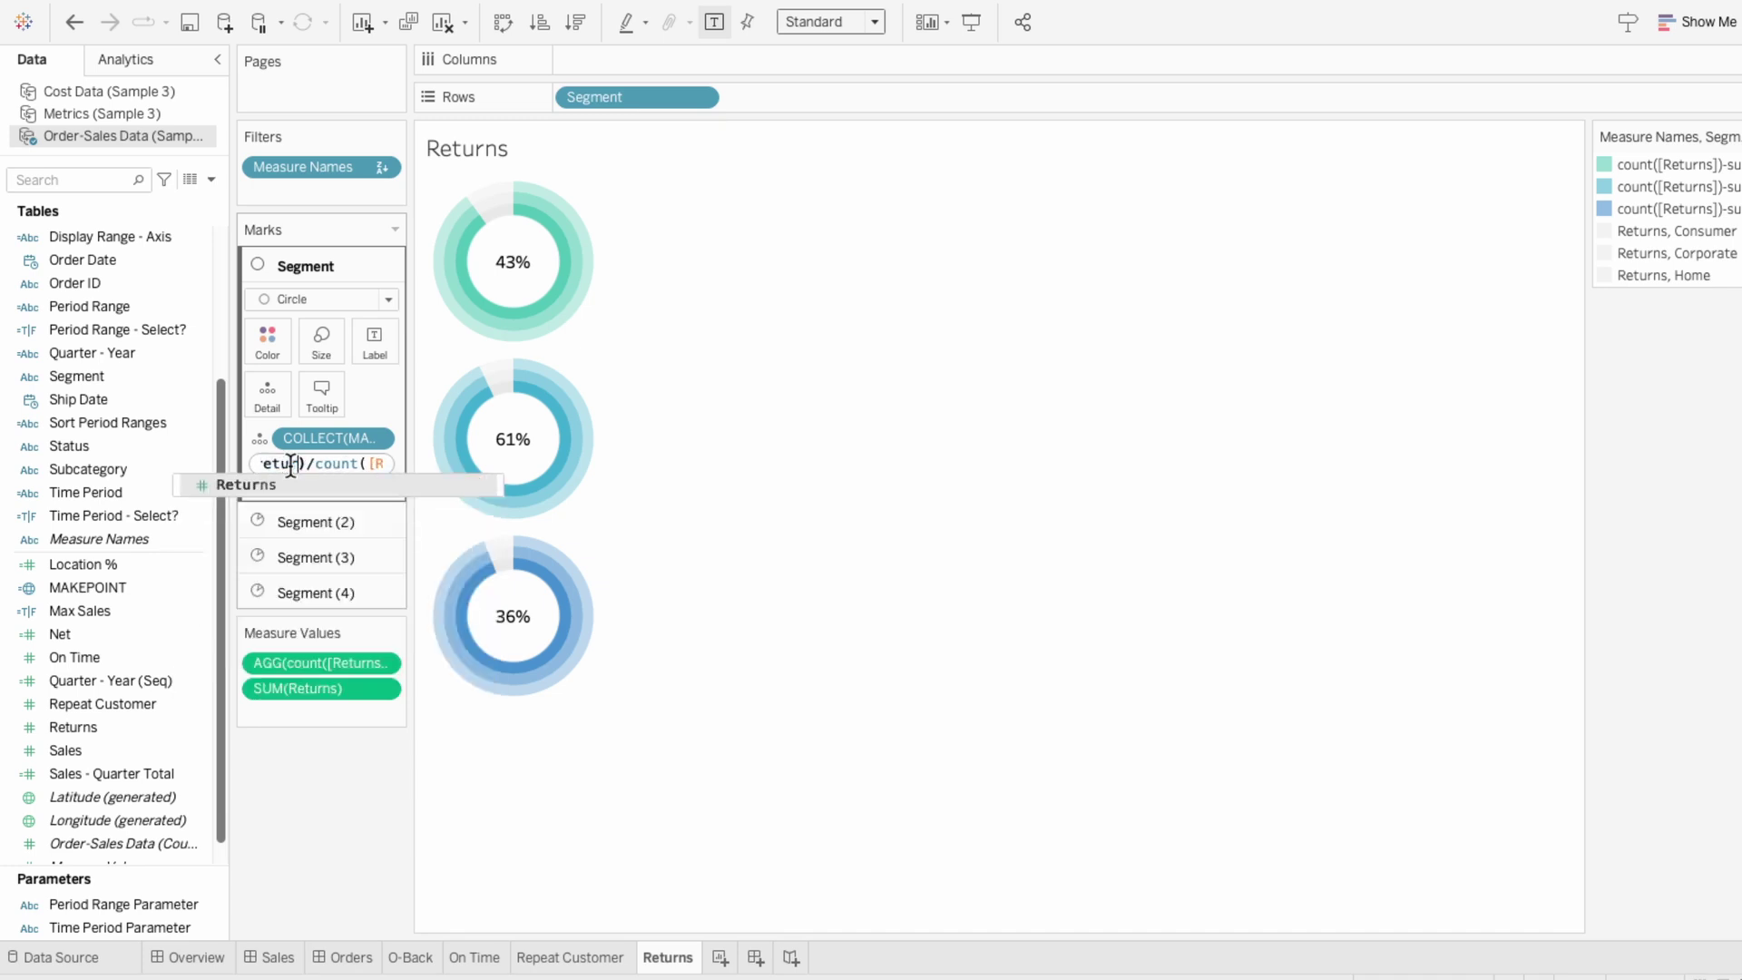
{"action": "key", "text": "Home"}
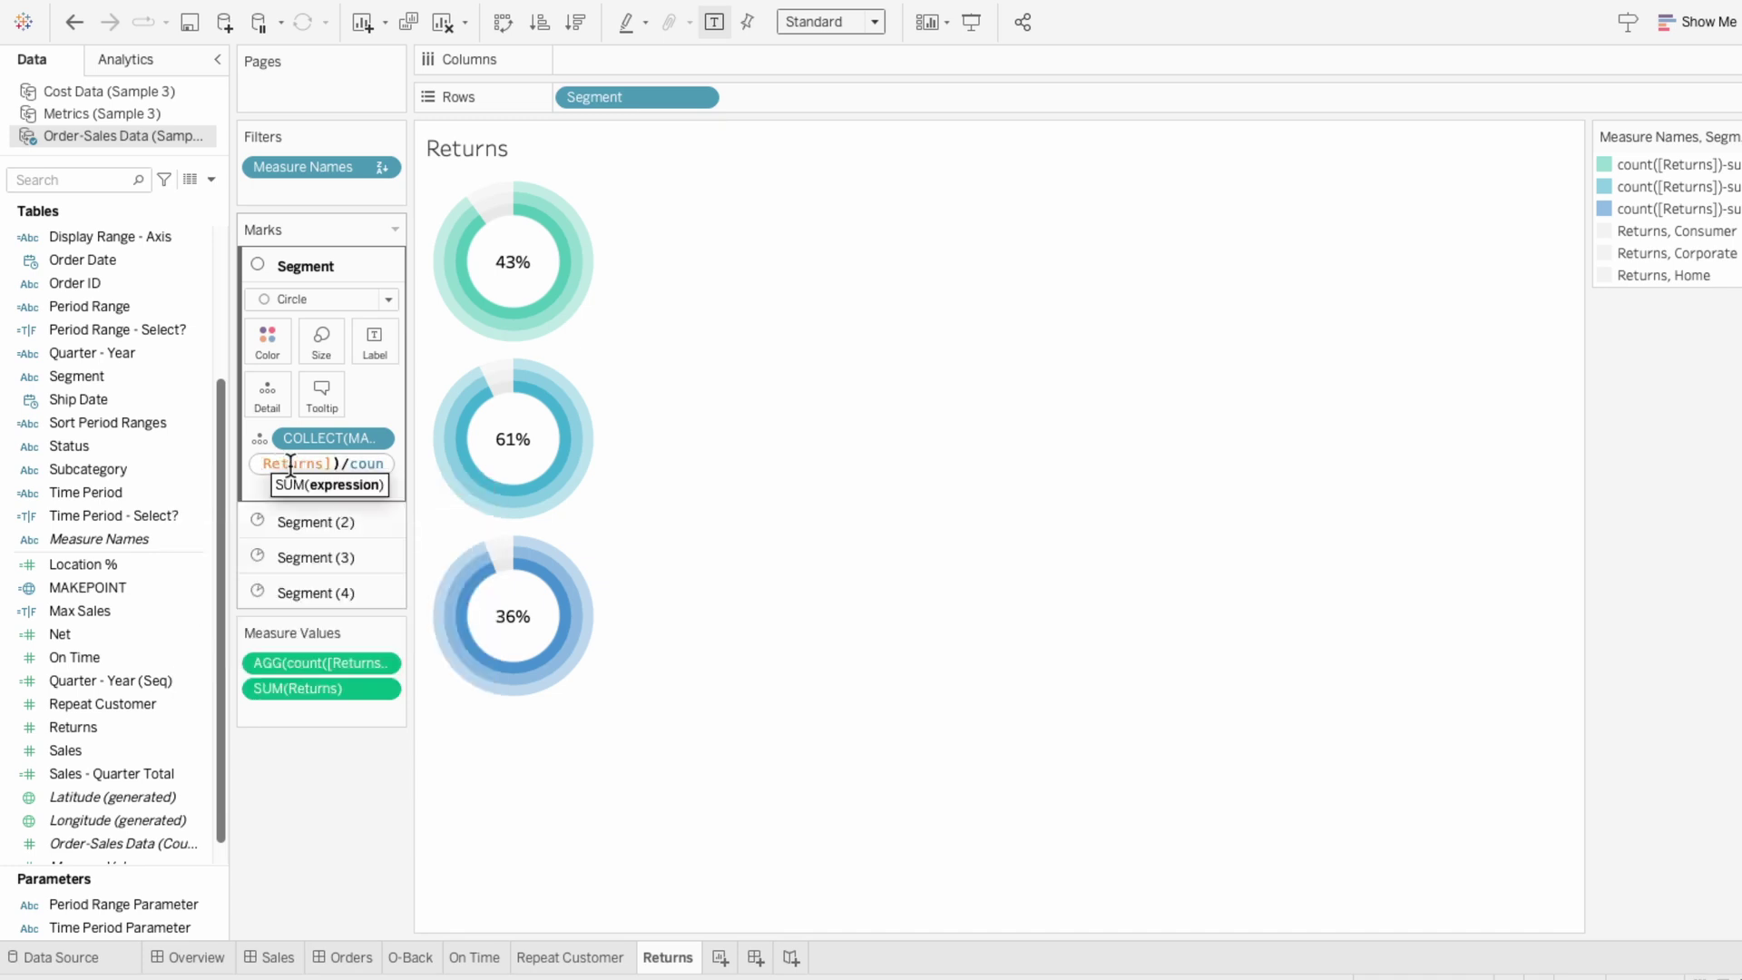
{"action": "type", "text": "1-"}
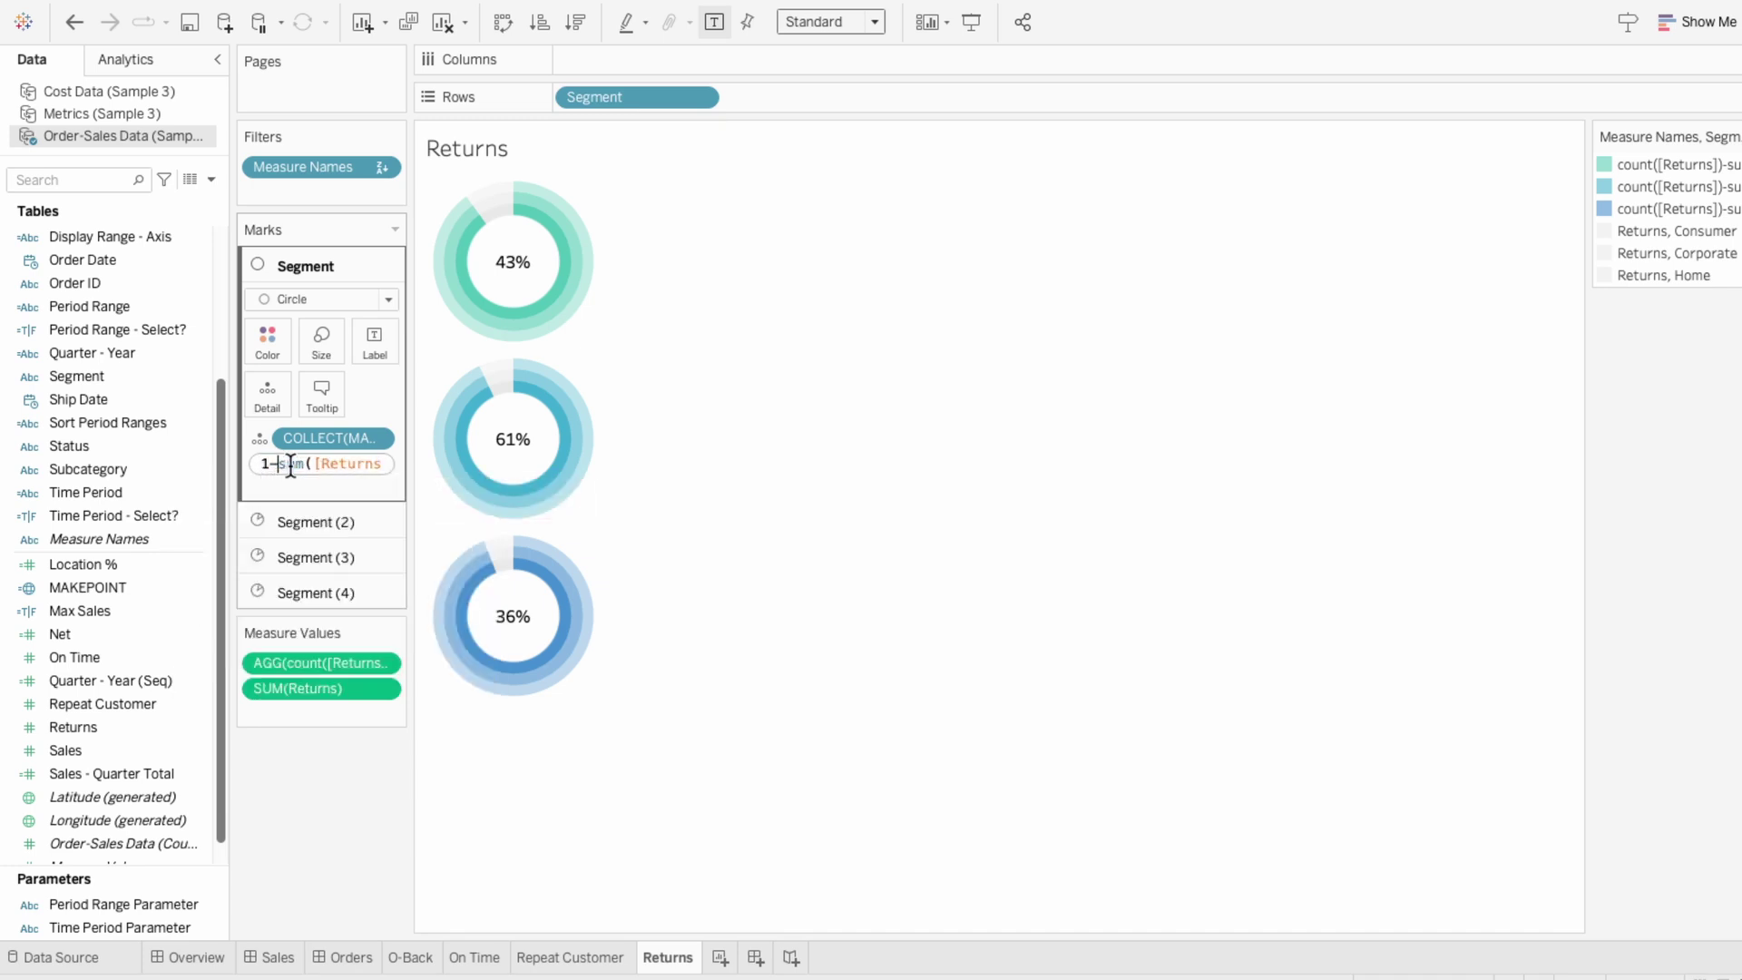
{"action": "key", "text": "Return"}
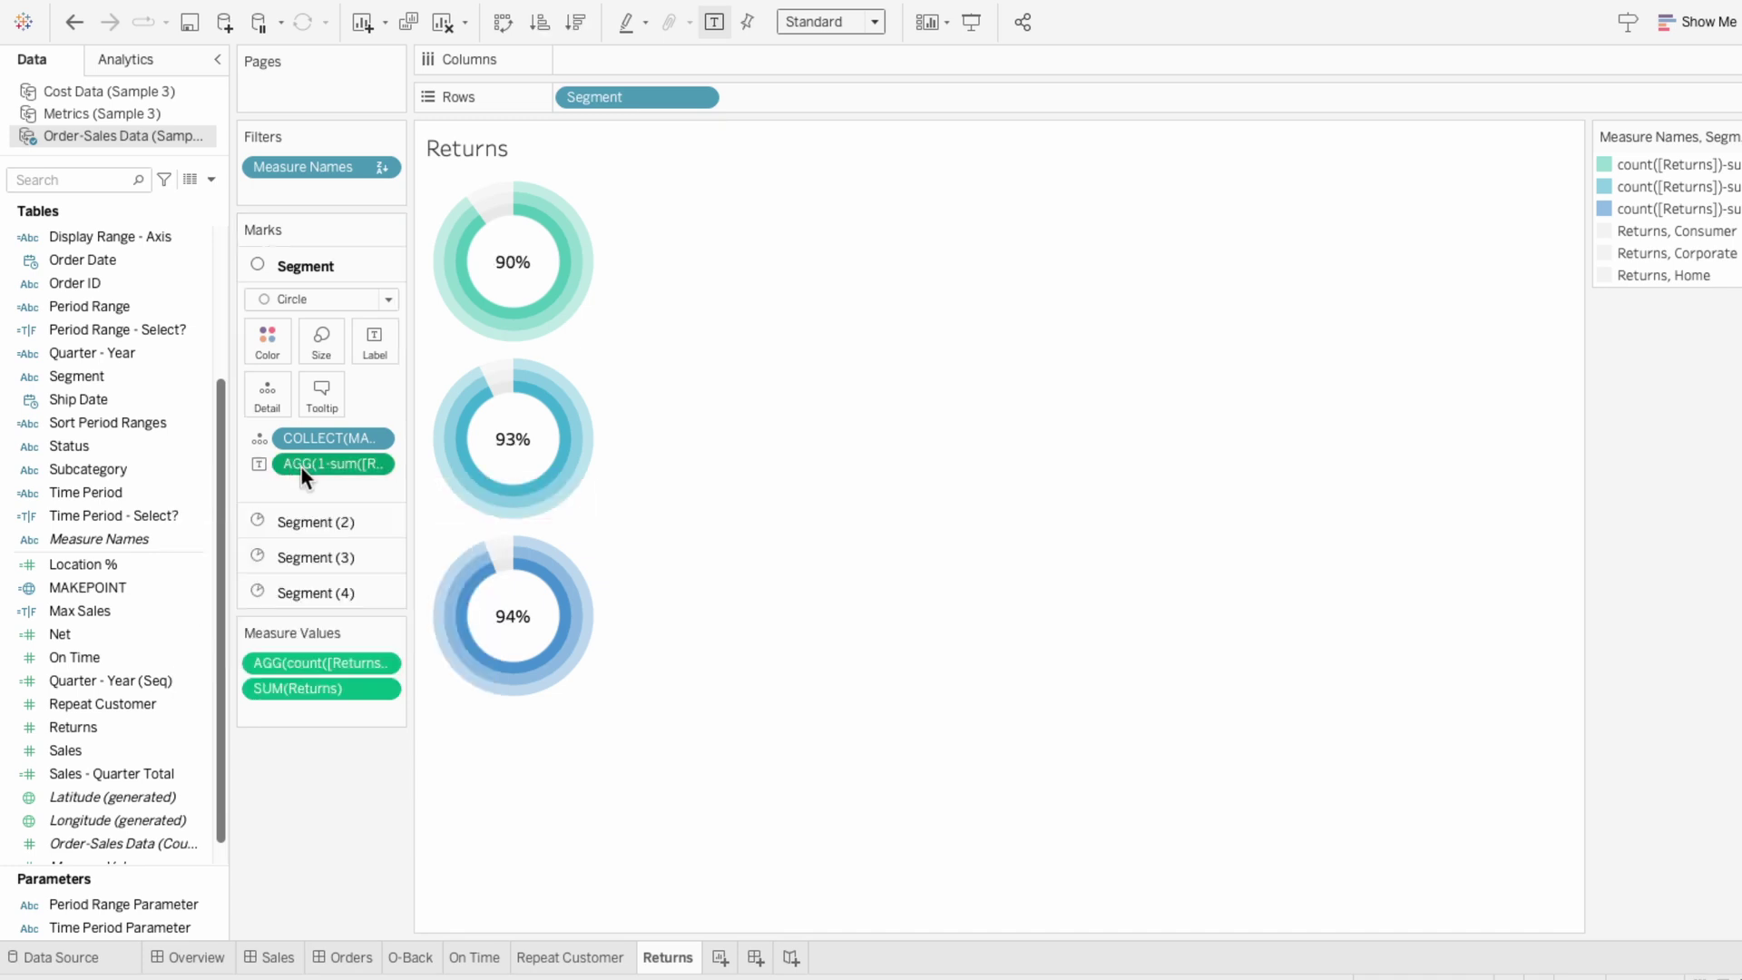
- Place the Repeat Customer and Returns sheets on the Orders dashboard
{"action": "left_click", "coordinate": [352, 956]}
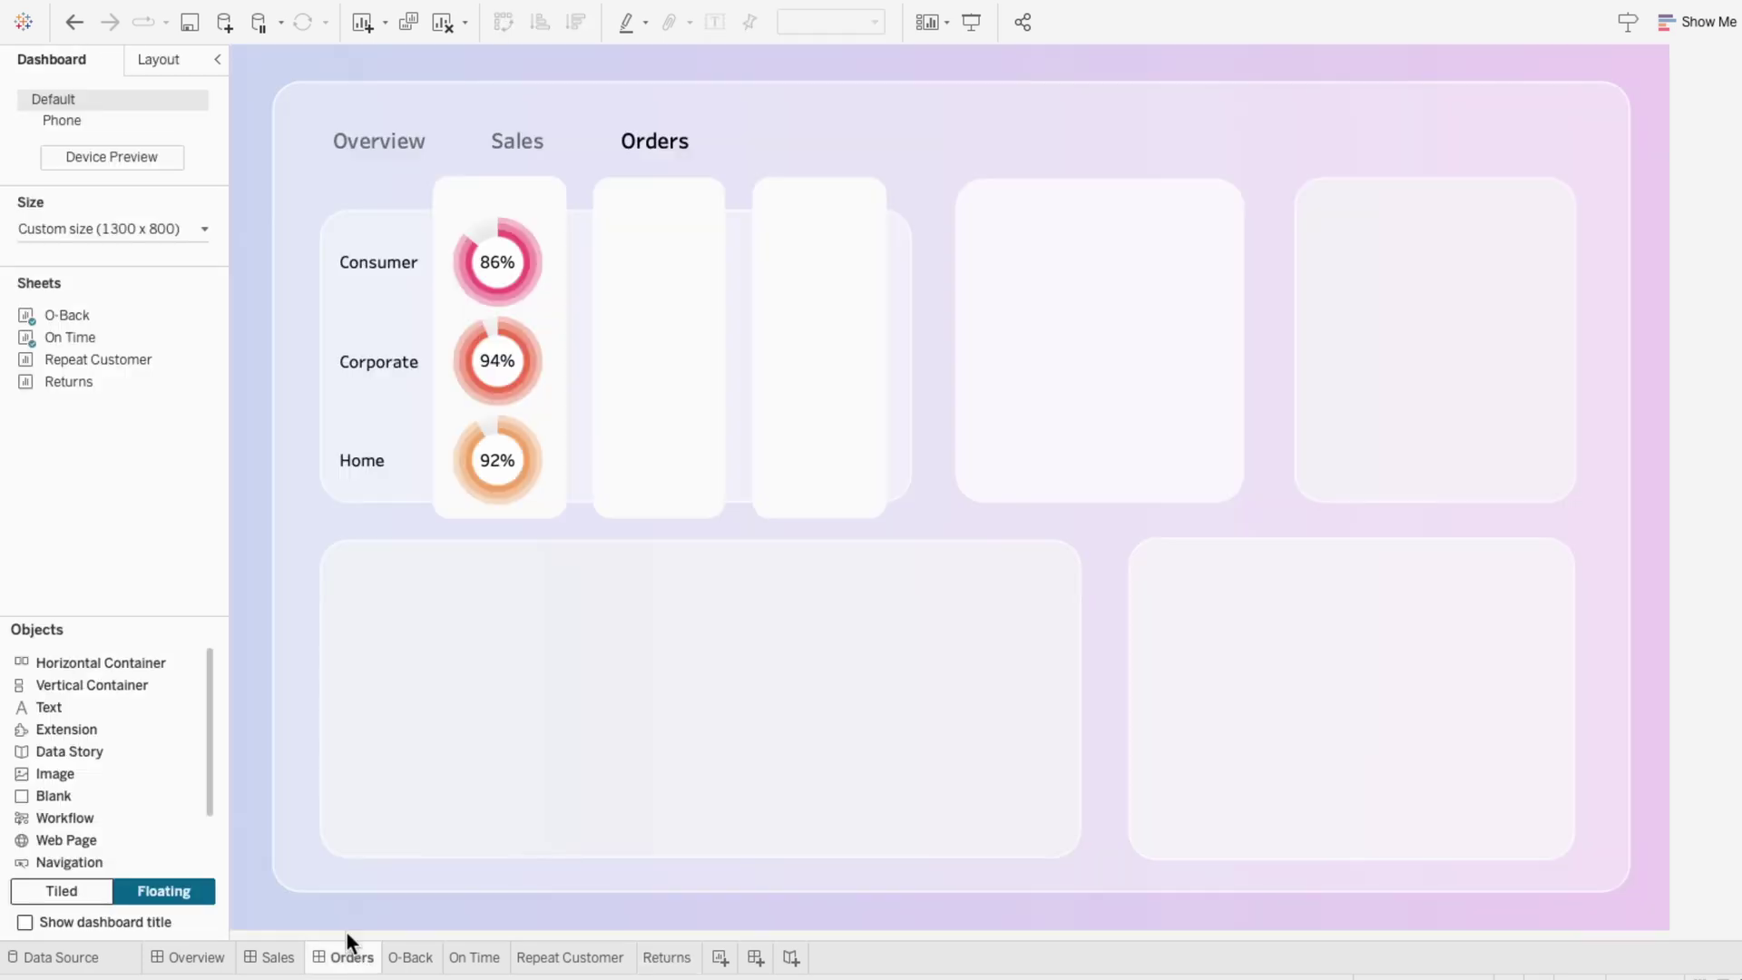
{"action": "left_click_drag", "start_coordinate": [91, 359], "coordinate": [596, 220]}
{"action": "mouse_move", "coordinate": [134, 381]}
{"action": "left_click_drag", "start_coordinate": [134, 381], "coordinate": [927, 291]}
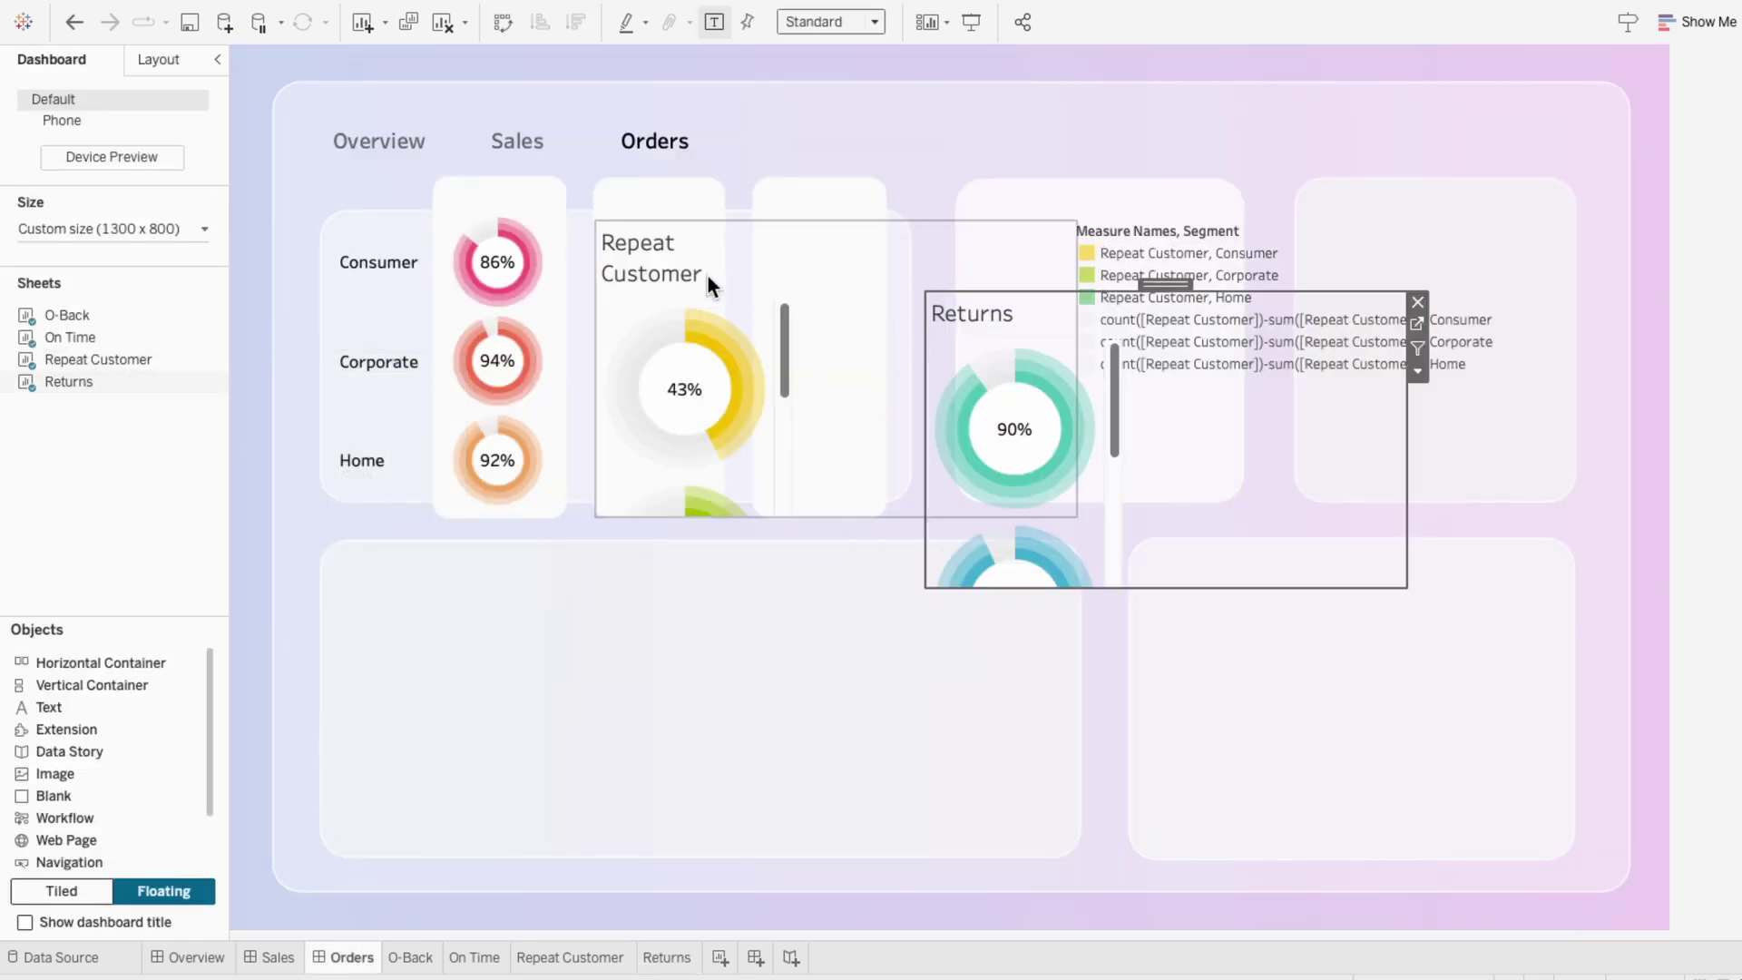
- Hide the Repeat Customer title, narrow it to a column, and fit it to Entire View
{"action": "right_click", "coordinate": [641, 258]}
{"action": "left_click", "coordinate": [686, 311]}
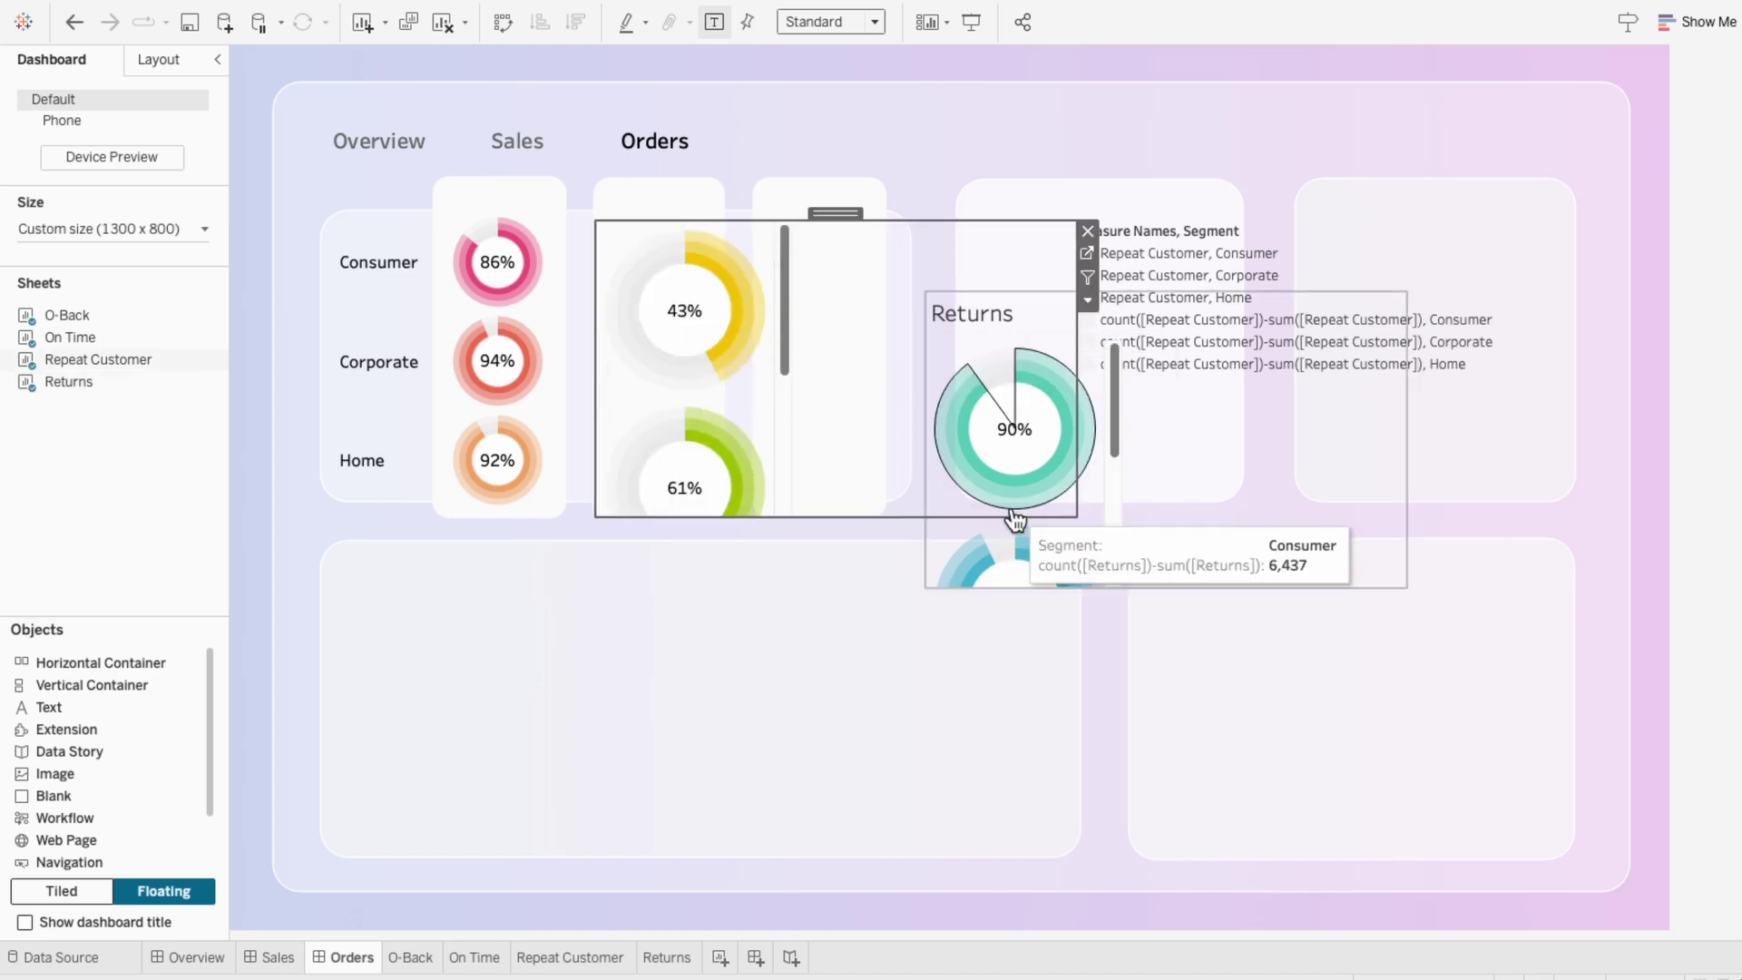
{"action": "left_click_drag", "start_coordinate": [1068, 524], "coordinate": [716, 515]}
{"action": "left_click", "coordinate": [827, 23]}
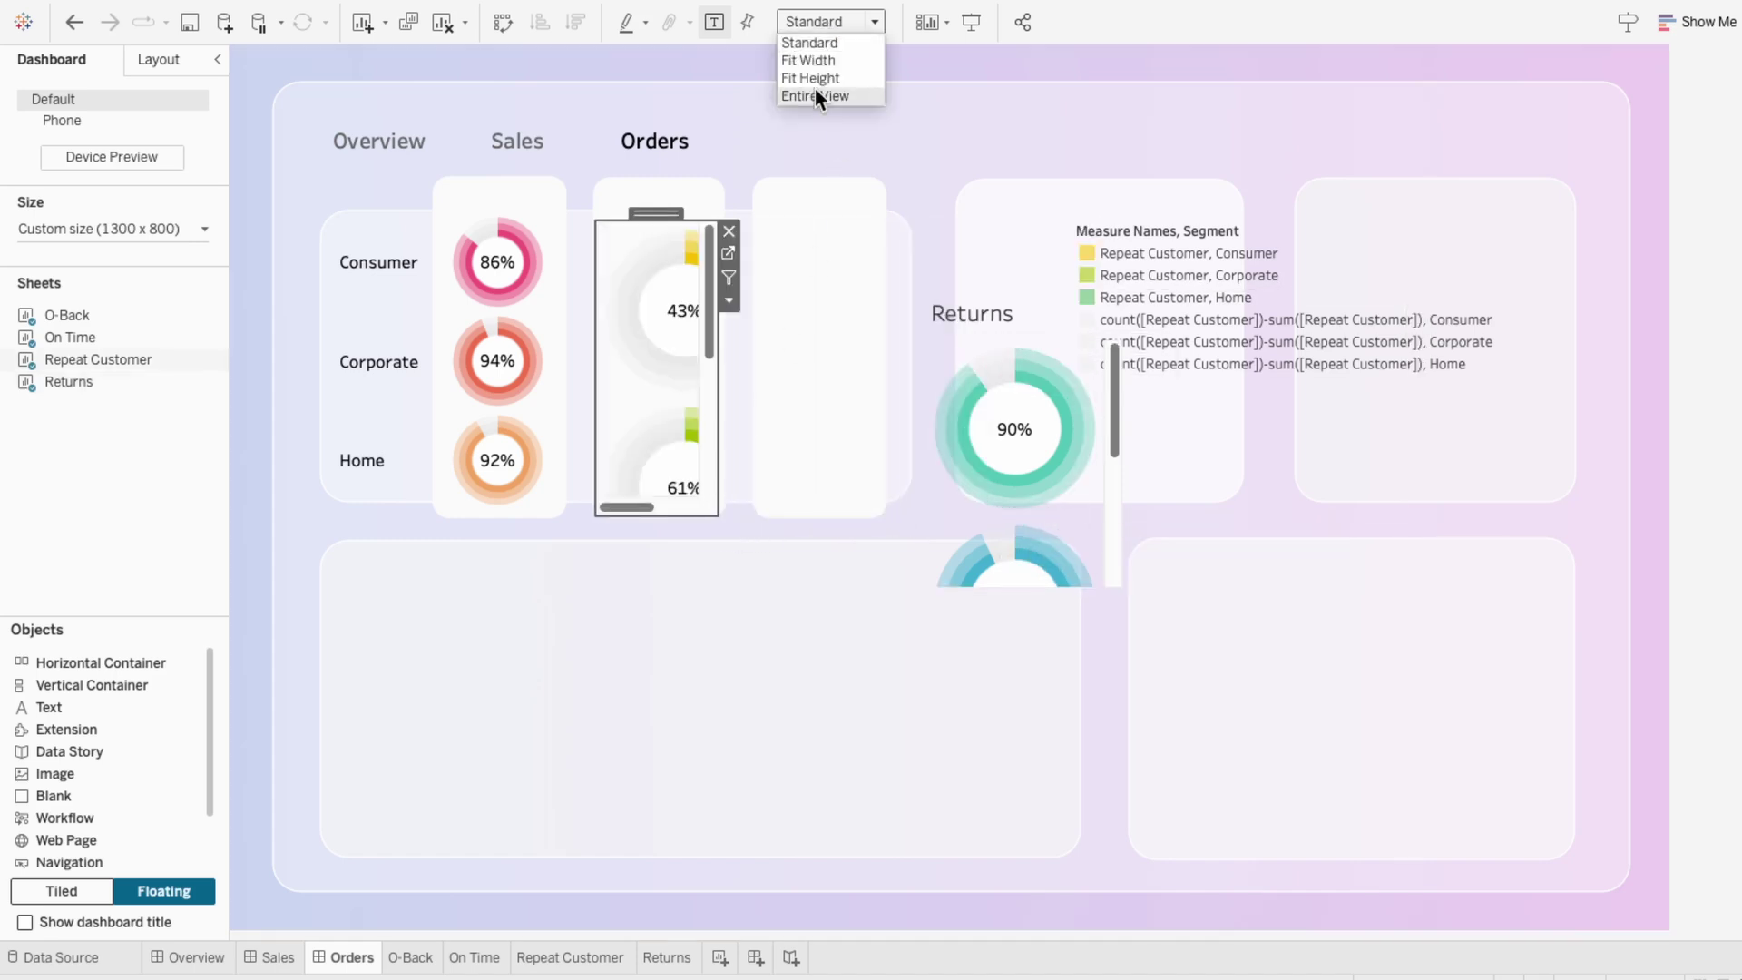
{"action": "left_click", "coordinate": [817, 92]}
- Hide the Returns title, narrow it beside the middle column, fit Entire View, and remove the legend
{"action": "right_click", "coordinate": [973, 306]}
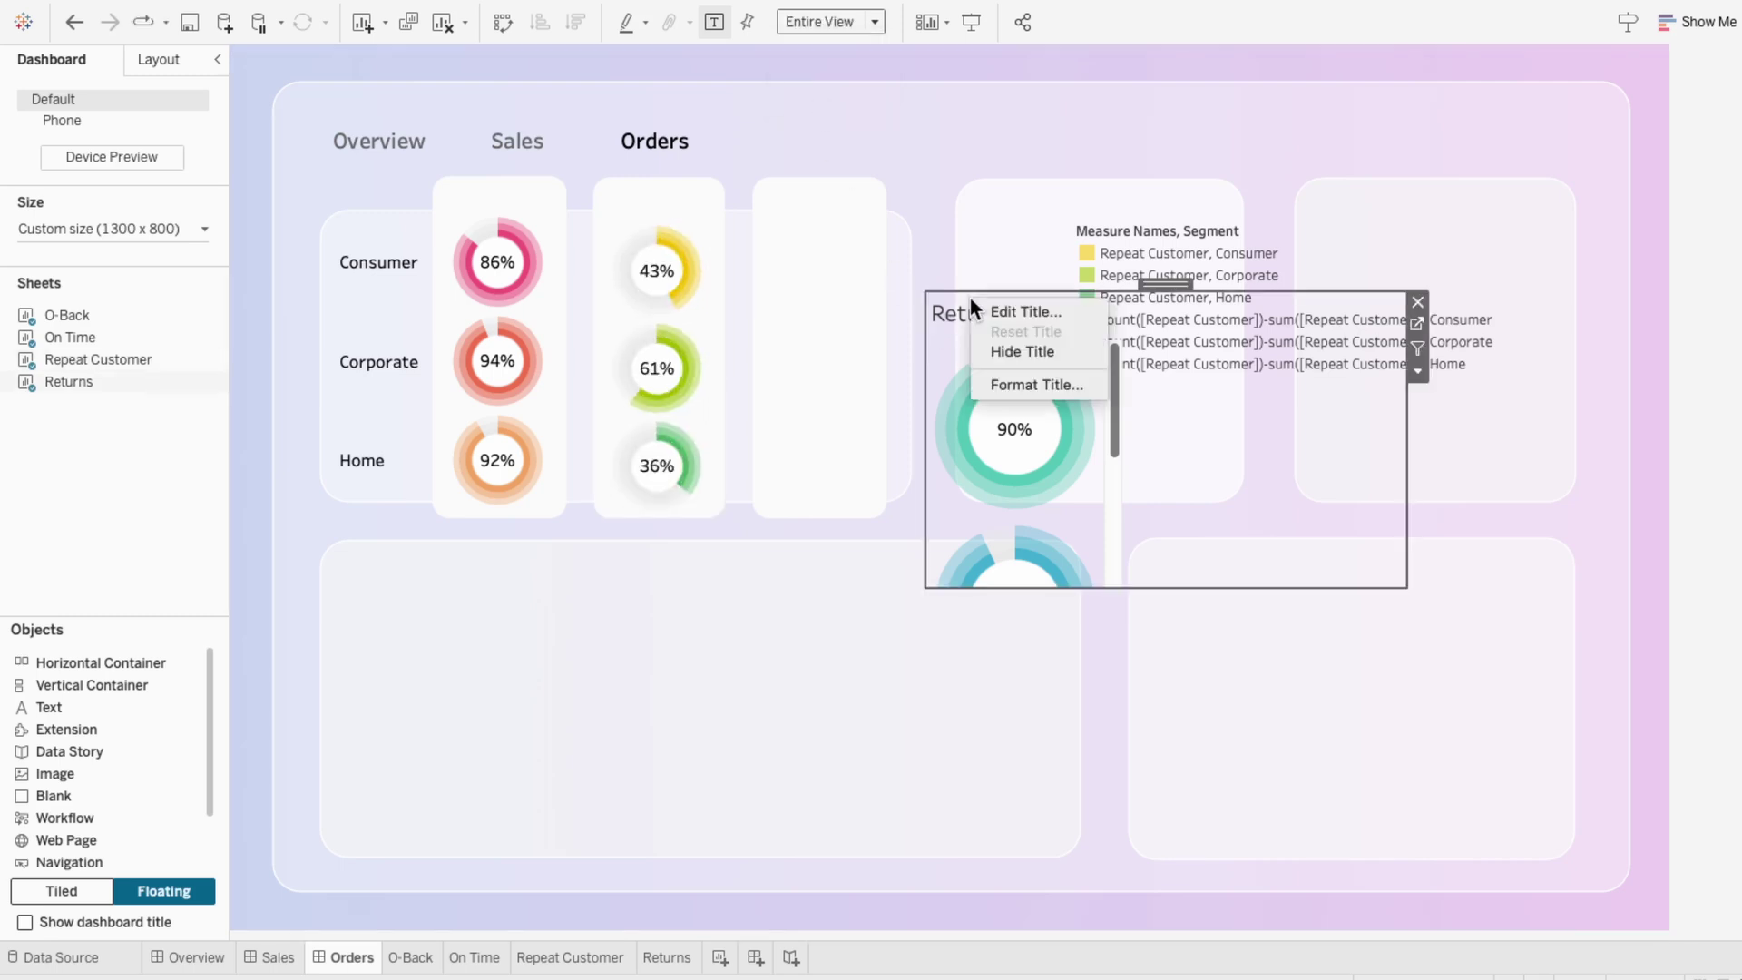
{"action": "left_click", "coordinate": [999, 348]}
{"action": "left_click_drag", "start_coordinate": [1171, 284], "coordinate": [992, 214]}
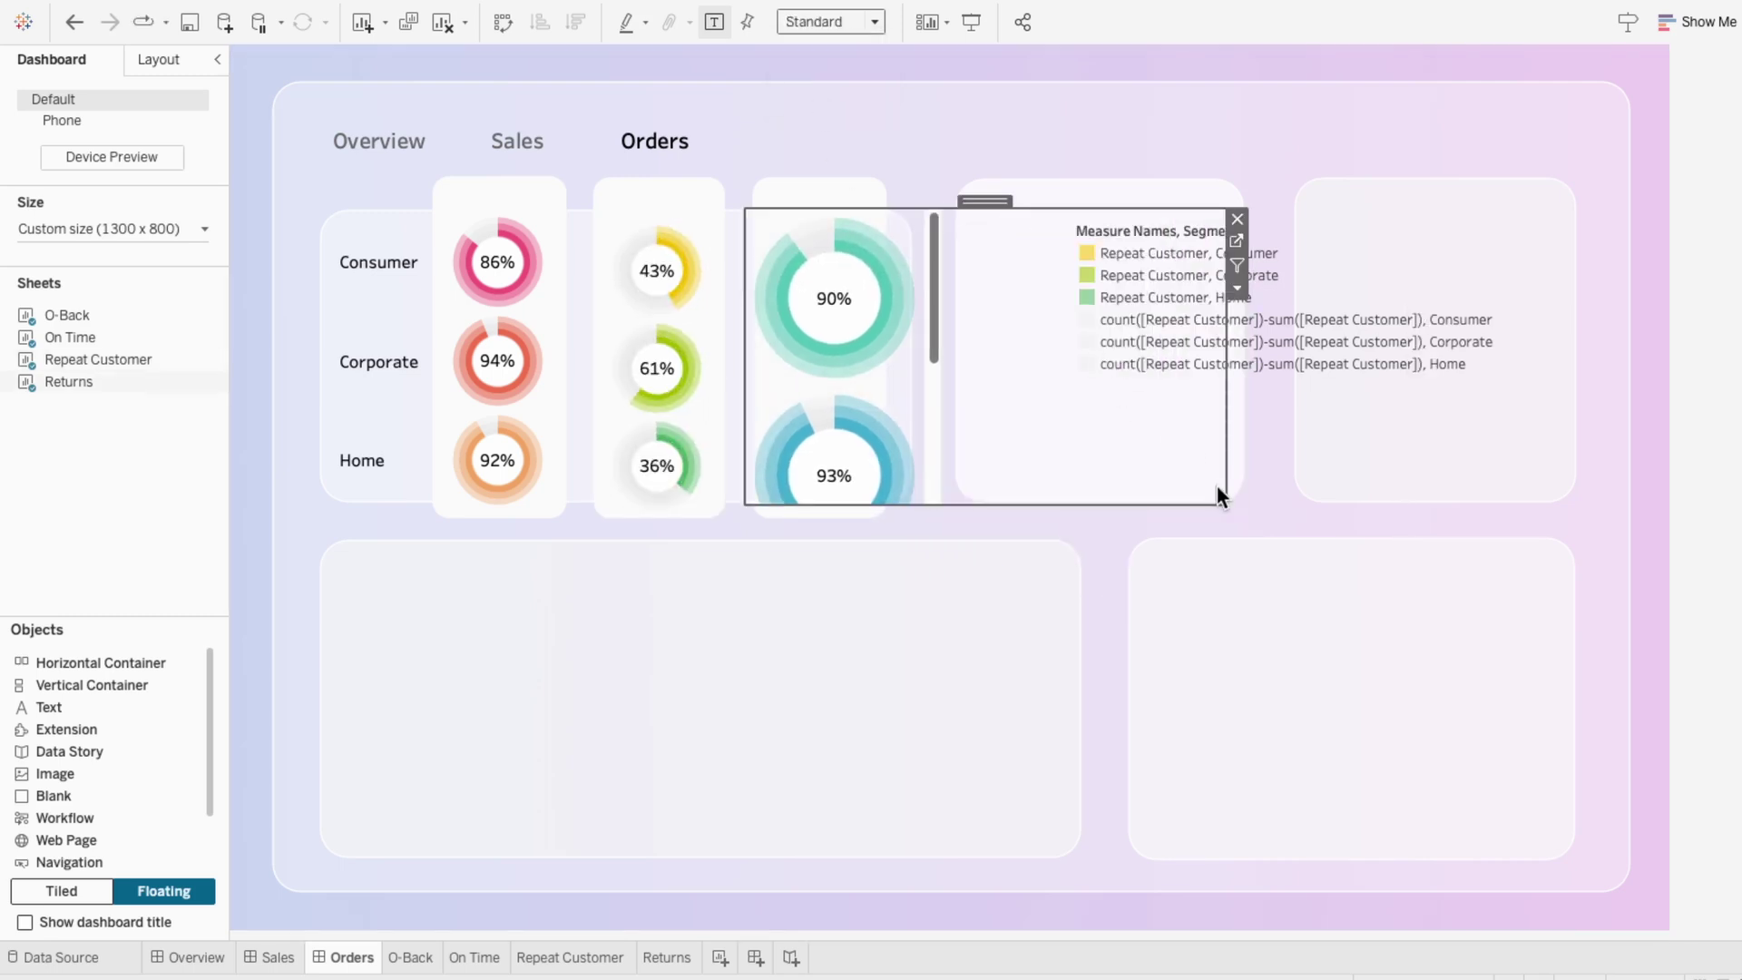
{"action": "left_click_drag", "start_coordinate": [1221, 494], "coordinate": [874, 508]}
{"action": "left_click", "coordinate": [786, 20]}
{"action": "left_click", "coordinate": [808, 90]}
{"action": "left_click", "coordinate": [1233, 259]}
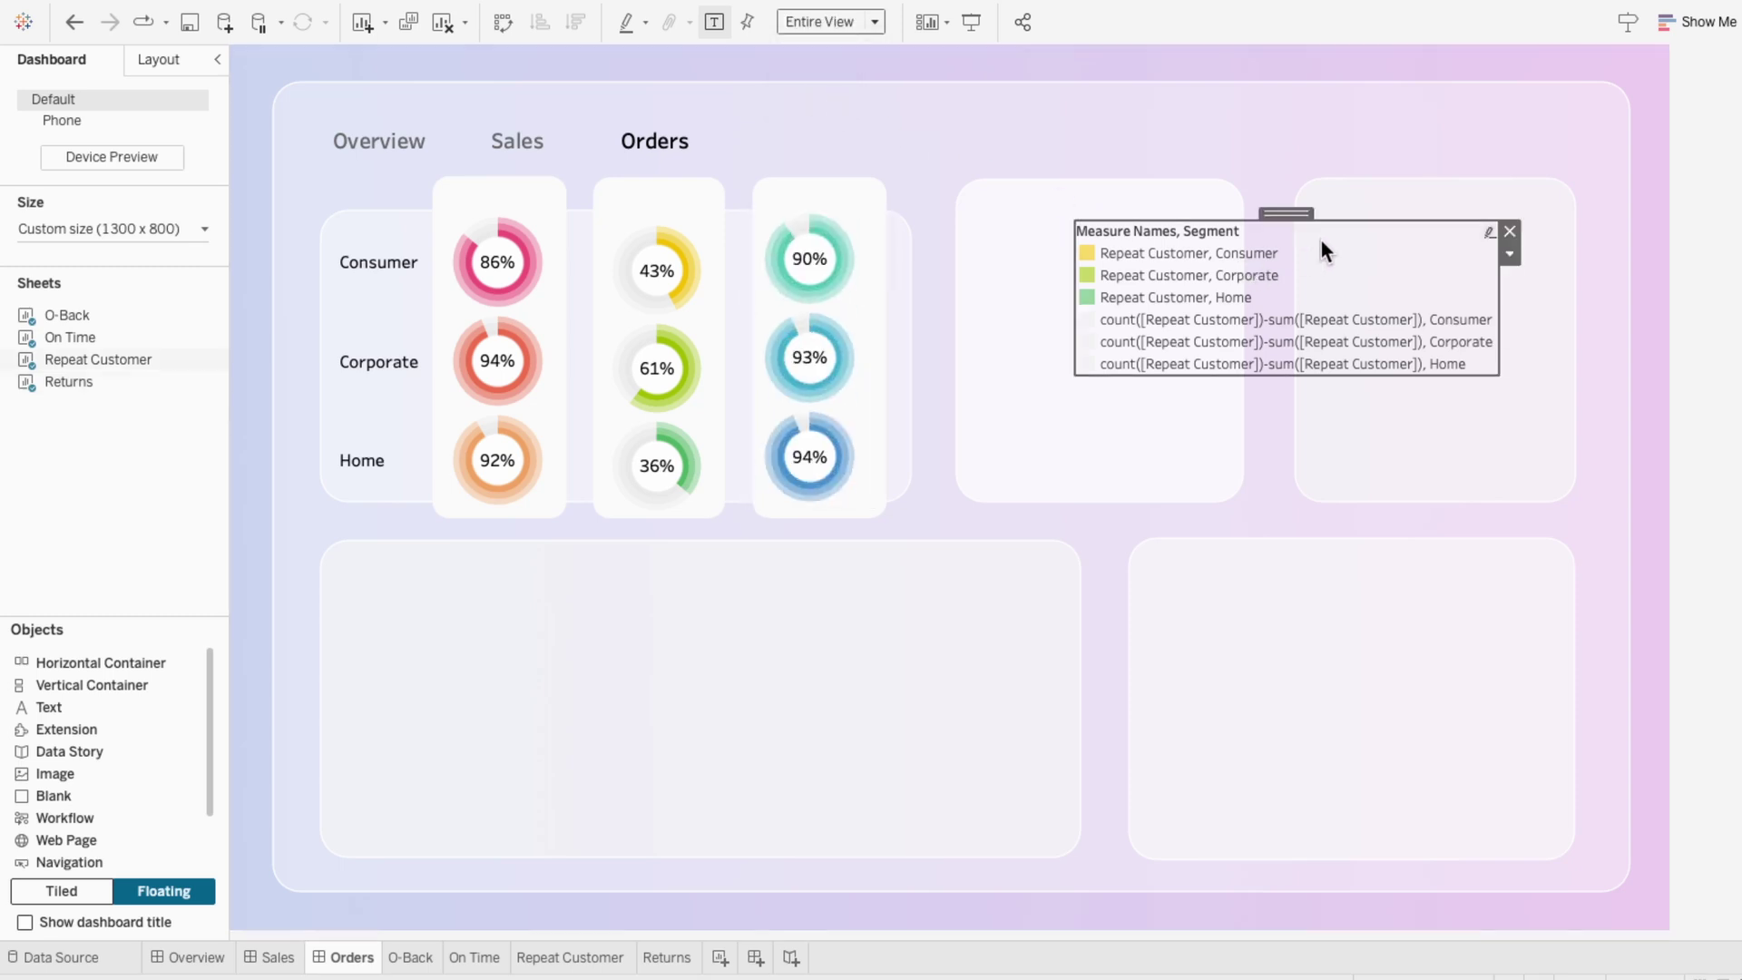
{"action": "left_click", "coordinate": [1508, 228]}
- Set the Repeat Customer donut column's y position to 152 to align the columns
{"action": "left_click", "coordinate": [699, 300]}
{"action": "left_click", "coordinate": [526, 308]}
{"action": "left_click", "coordinate": [156, 62]}
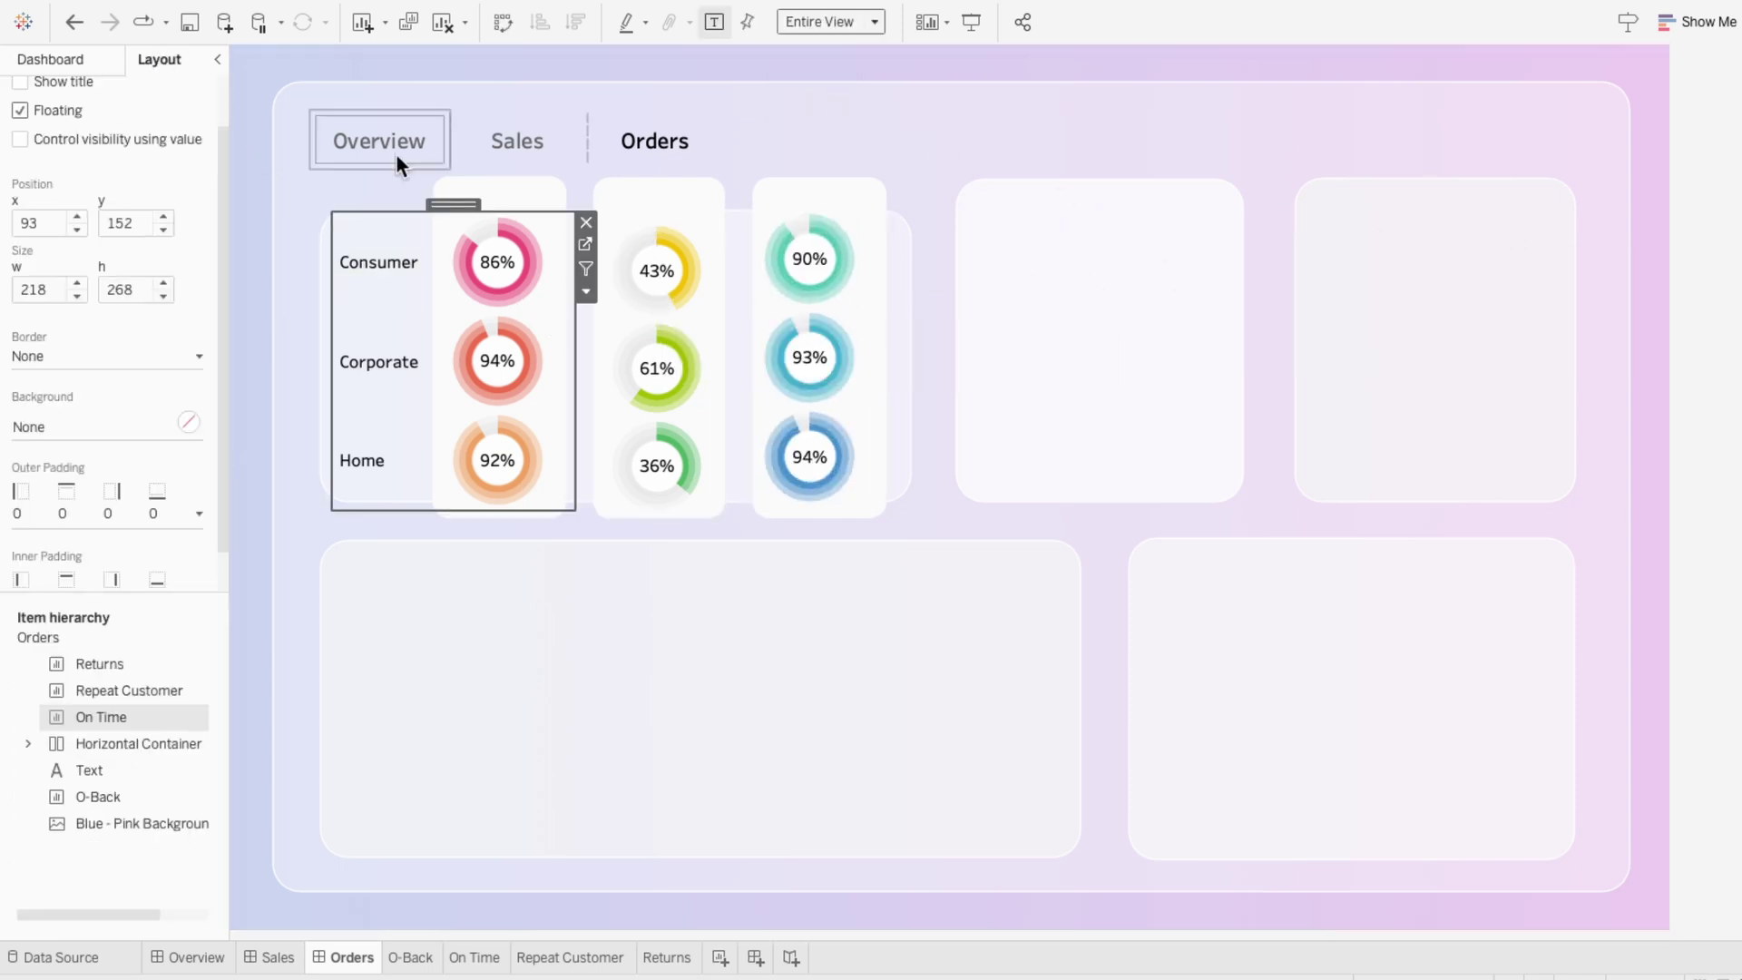
{"action": "left_click", "coordinate": [697, 313]}
{"action": "double_click", "coordinate": [139, 223]}
{"action": "type", "text": "152"}
{"action": "key", "text": "Return"}
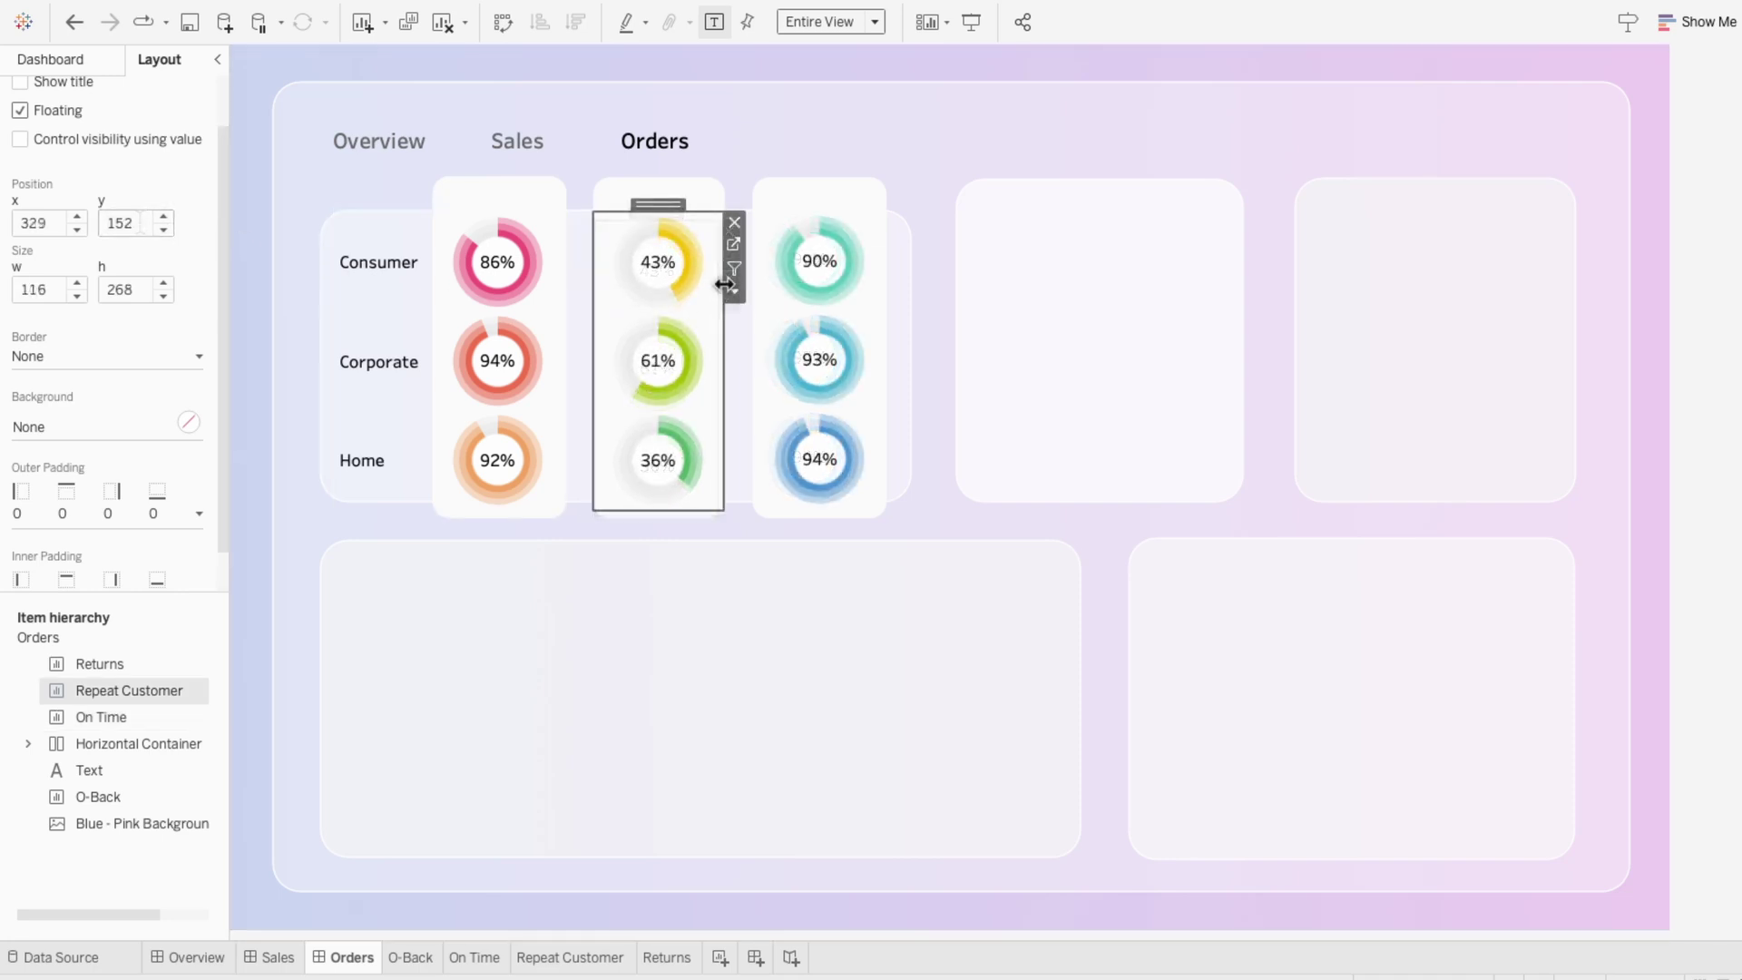
- Add an 'On Time' text object in Tableau Regular, size 11, black
{"action": "left_click", "coordinate": [57, 62]}
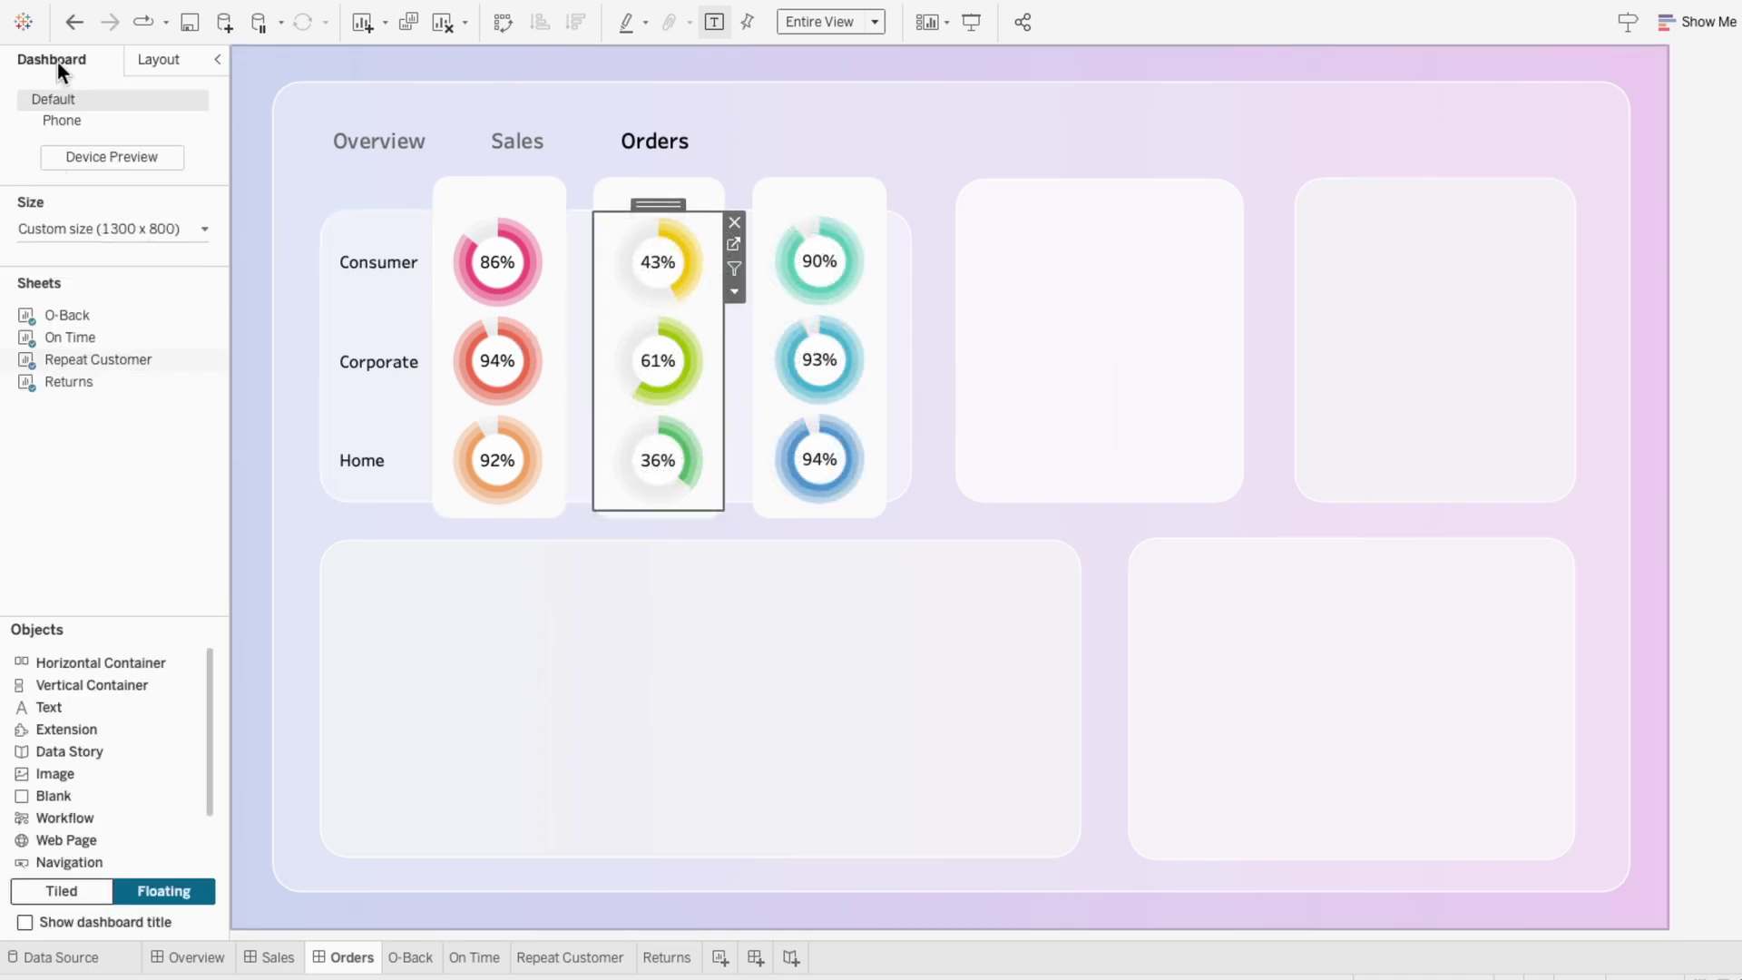
{"action": "left_click_drag", "start_coordinate": [80, 700], "coordinate": [553, 345]}
{"action": "type", "text": "On Time"}
{"action": "triple_click", "coordinate": [644, 390]}
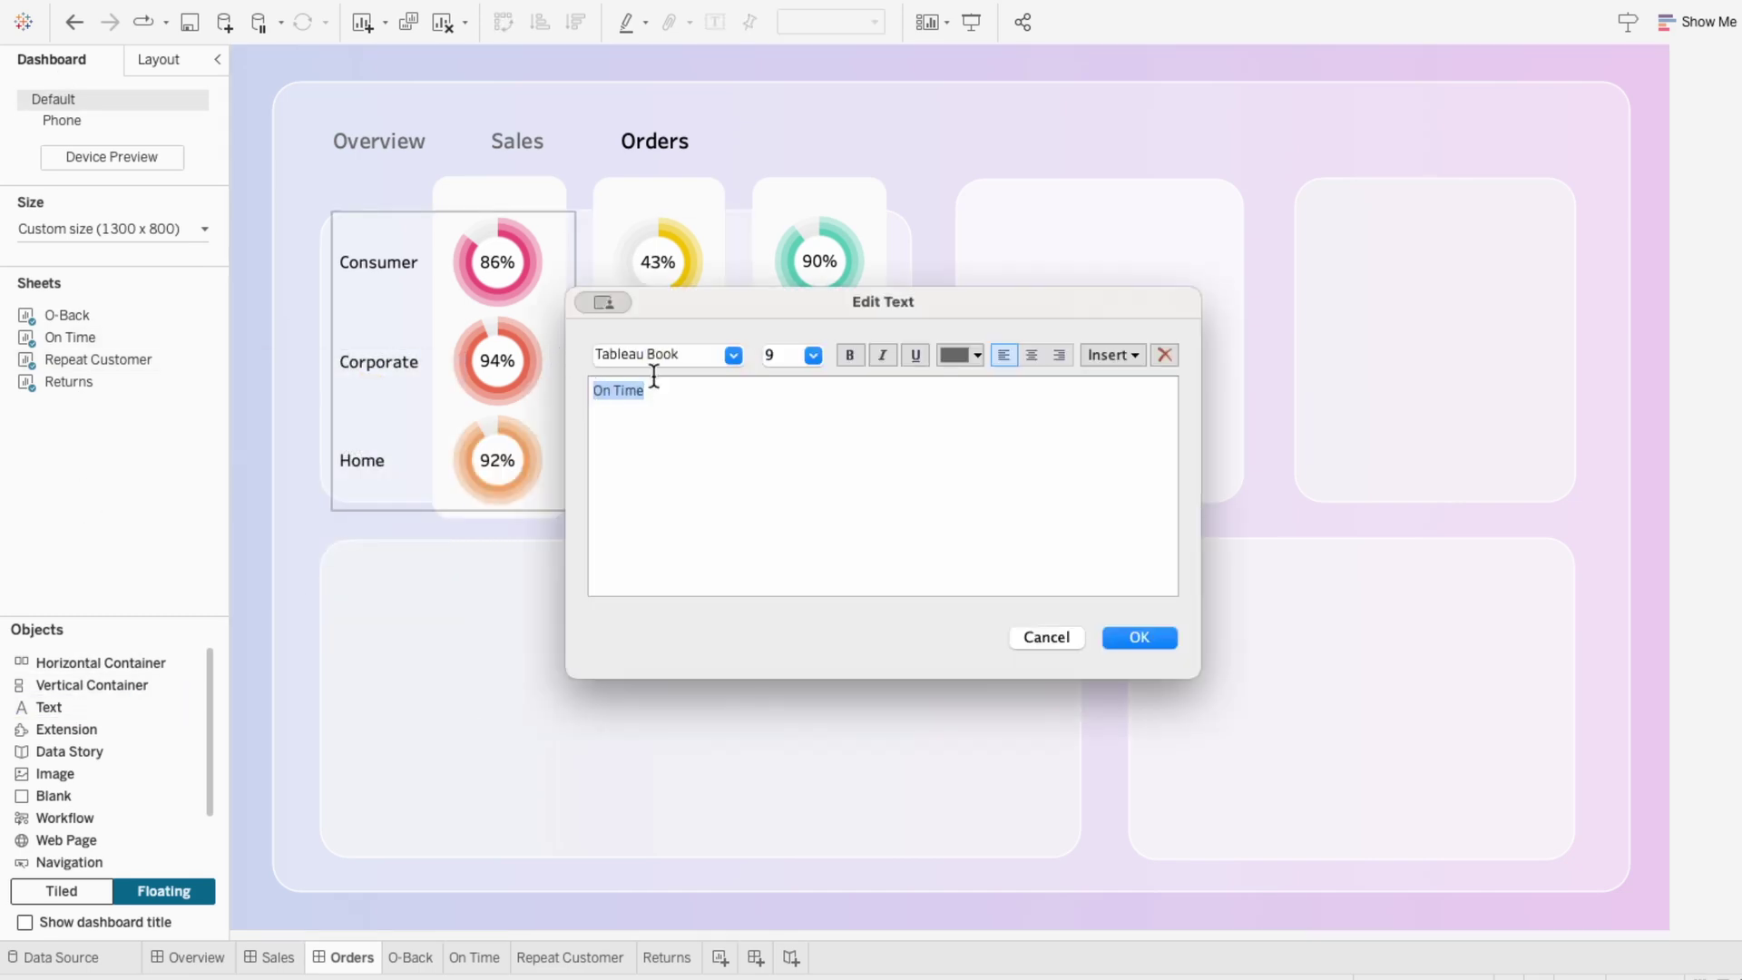
{"action": "left_click", "coordinate": [731, 356]}
{"action": "left_click", "coordinate": [737, 535]}
{"action": "left_click", "coordinate": [812, 357]}
{"action": "left_click", "coordinate": [798, 425]}
{"action": "left_click", "coordinate": [960, 355]}
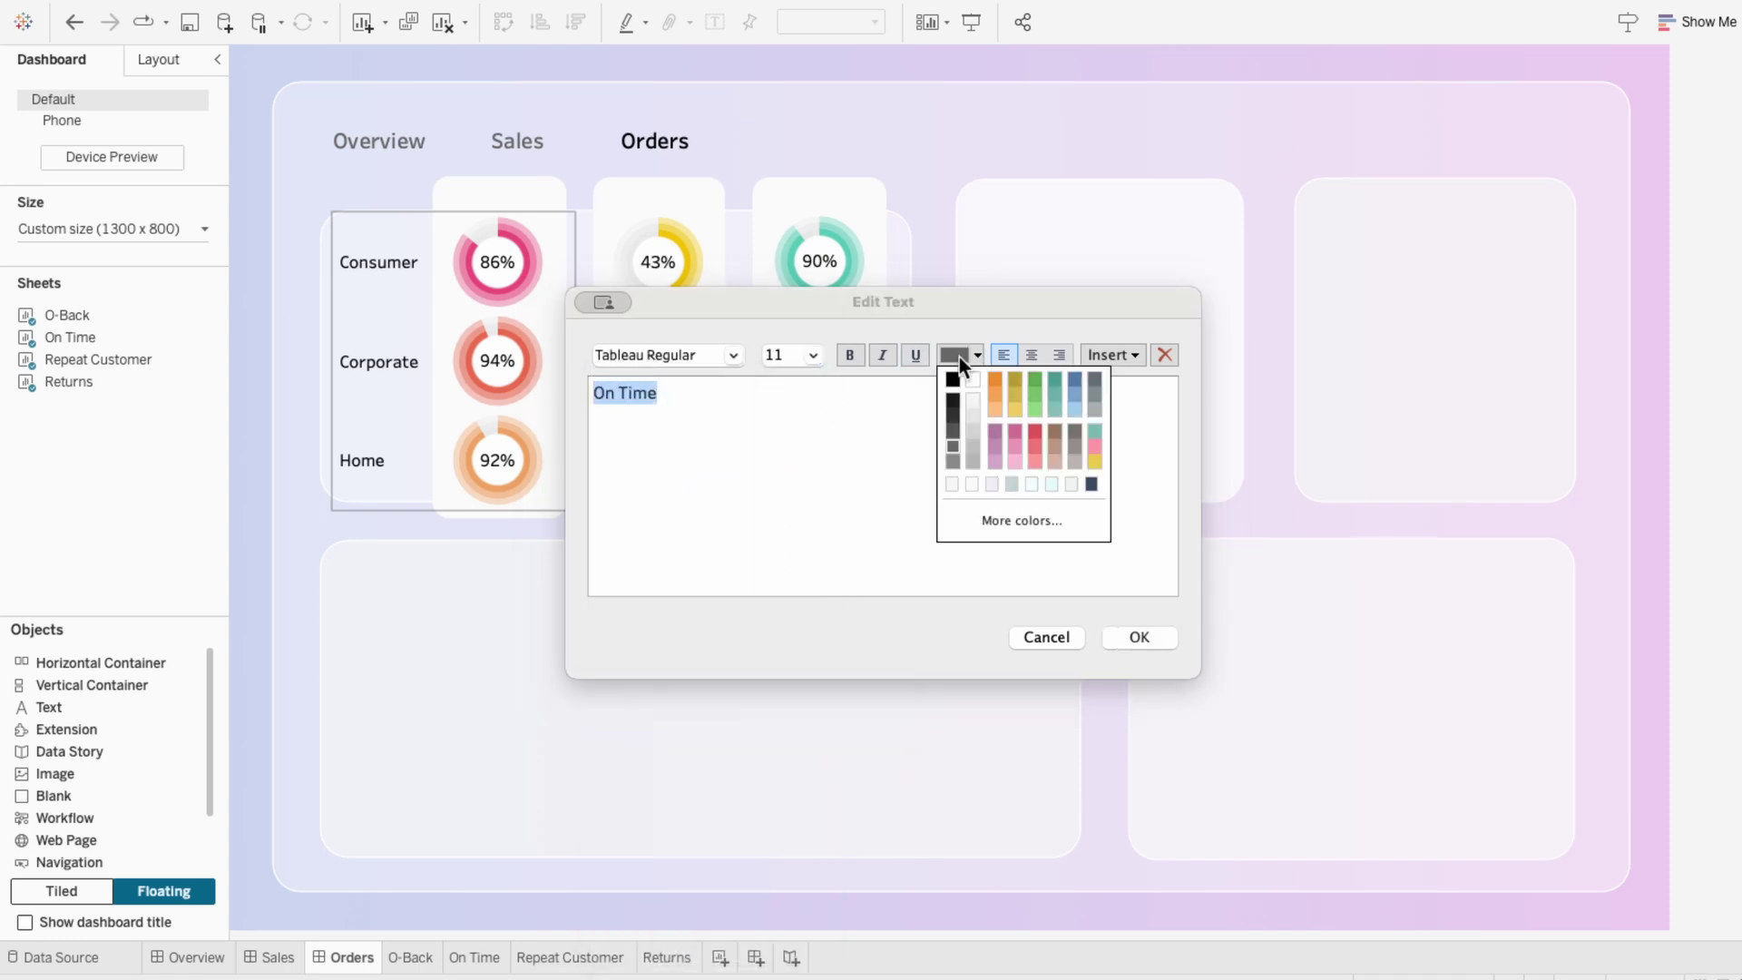
{"action": "left_click", "coordinate": [949, 381]}
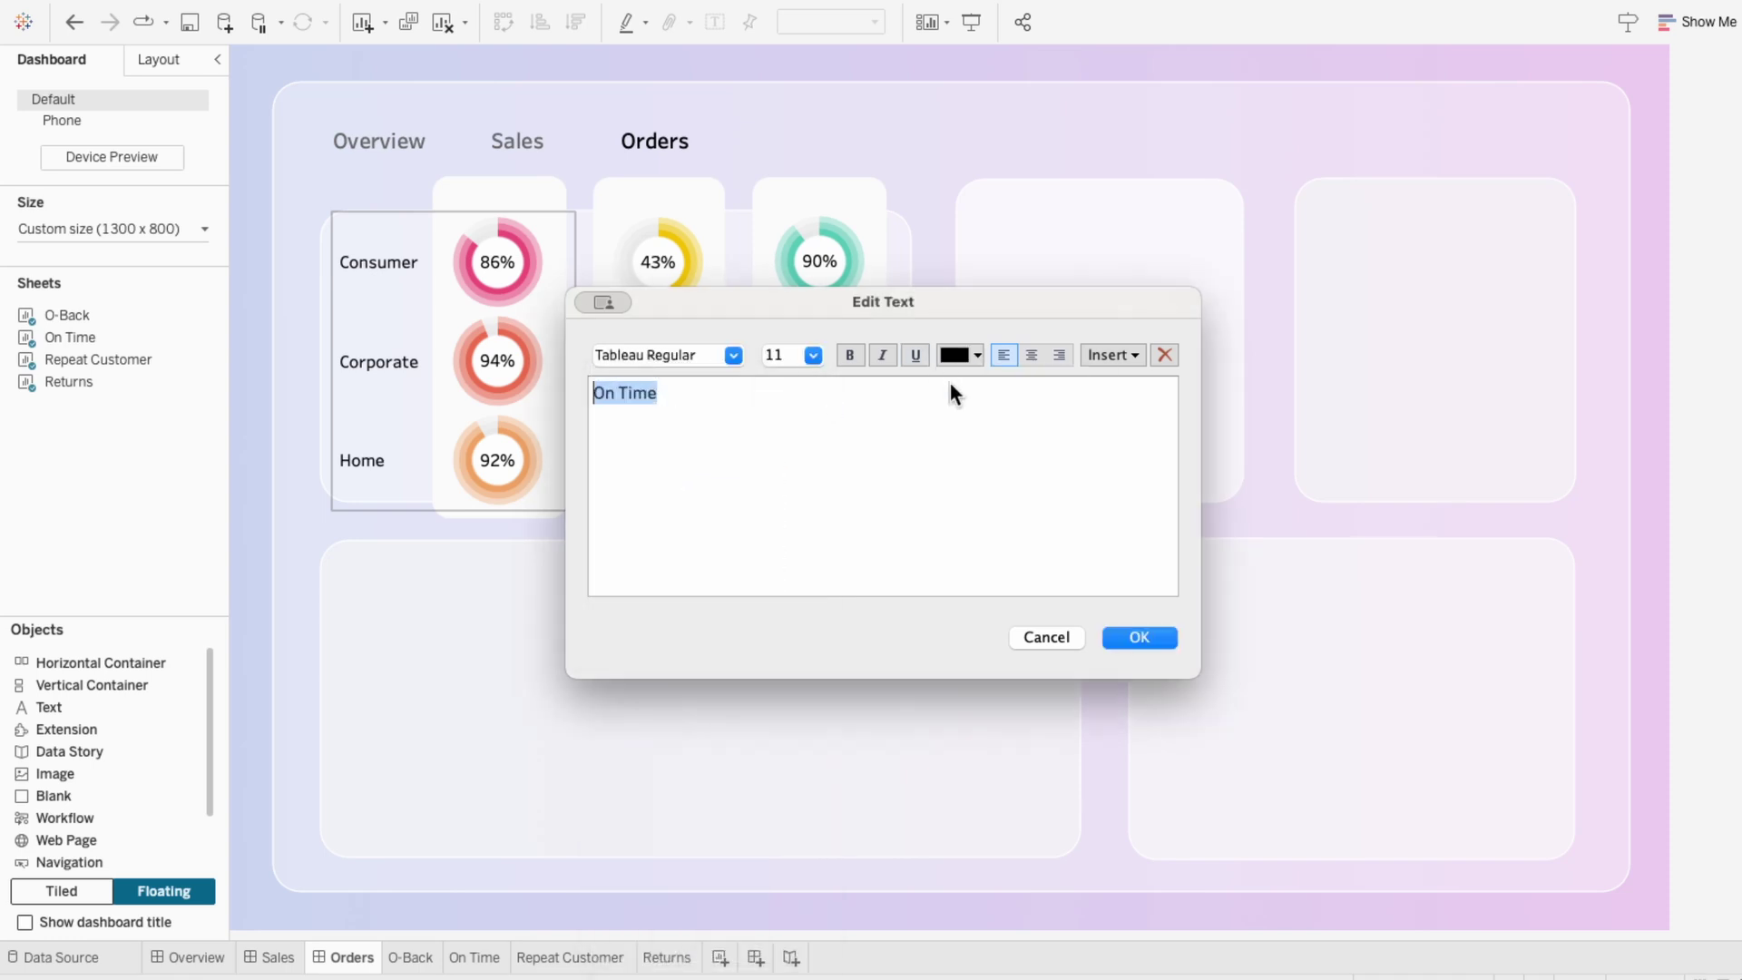
{"action": "left_click", "coordinate": [1123, 632]}
- Move the On Time heading above the first donut column and centre its text
{"action": "left_click_drag", "start_coordinate": [610, 337], "coordinate": [502, 182]}
{"action": "right_click", "coordinate": [504, 193]}
{"action": "left_click", "coordinate": [535, 200]}
{"action": "key", "text": "super+a"}
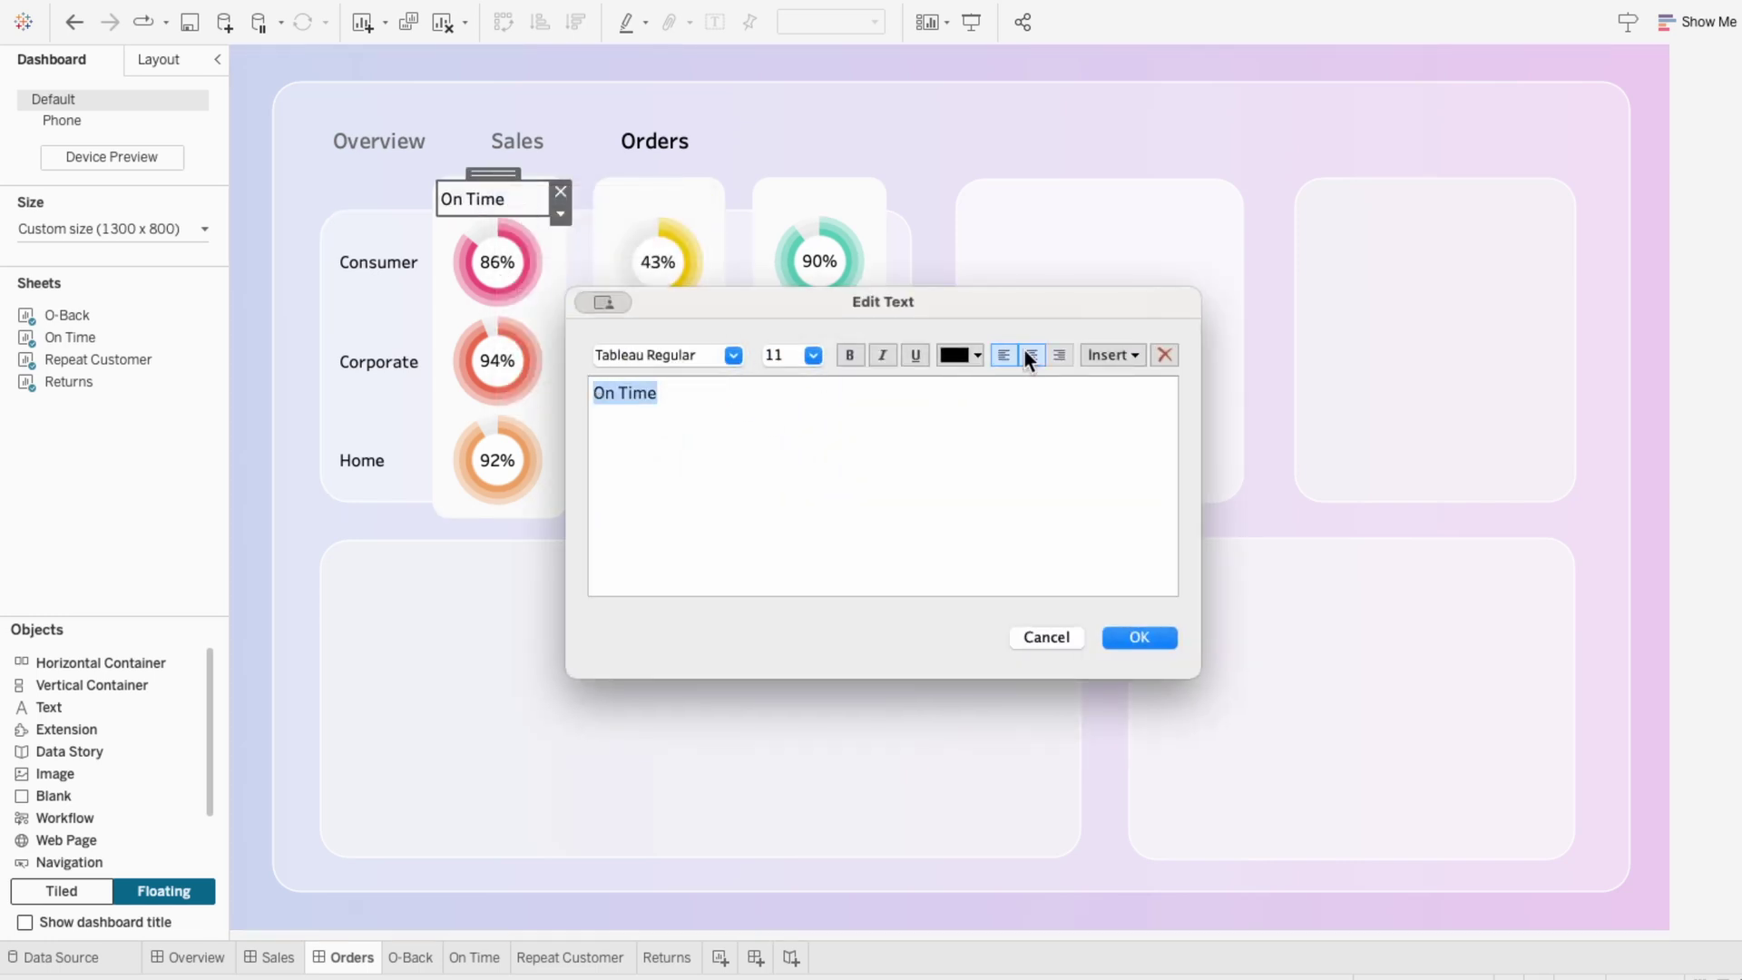
{"action": "left_click", "coordinate": [1031, 355]}
{"action": "left_click", "coordinate": [1142, 638]}
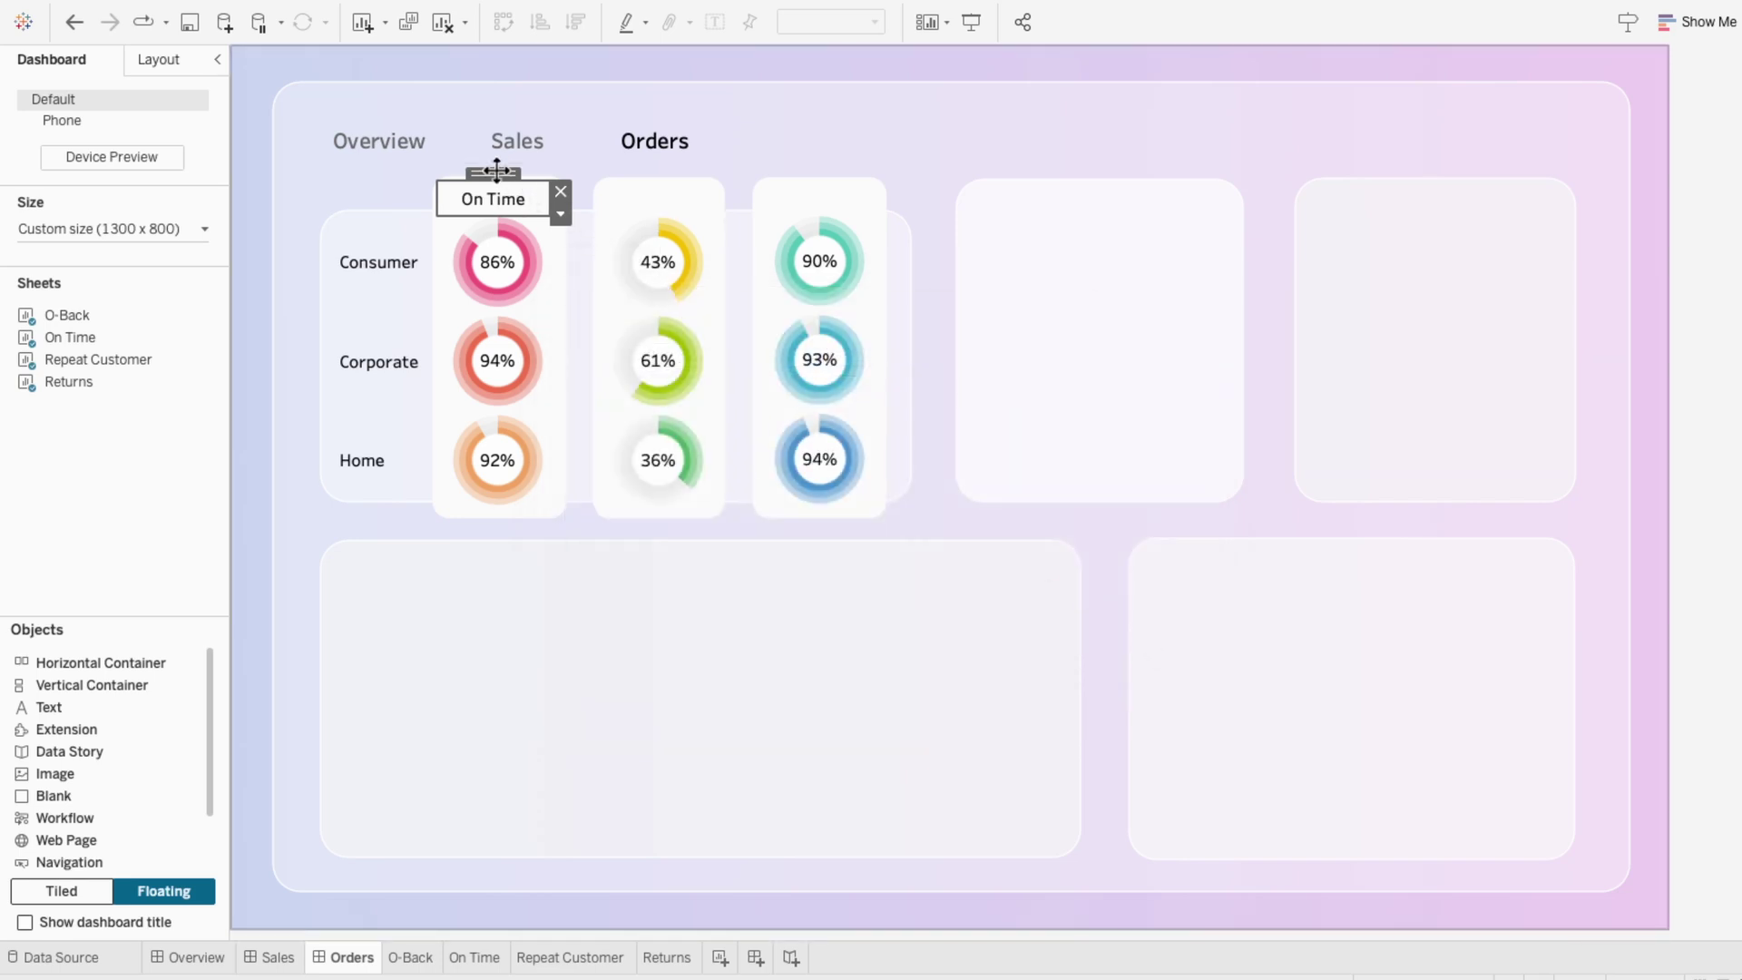
- Duplicate the heading over the second column and change it to 'Repeat Buyer'
{"action": "left_click_drag", "start_coordinate": [496, 170], "coordinate": [646, 169]}
{"action": "right_click", "coordinate": [655, 203]}
{"action": "left_click", "coordinate": [666, 214]}
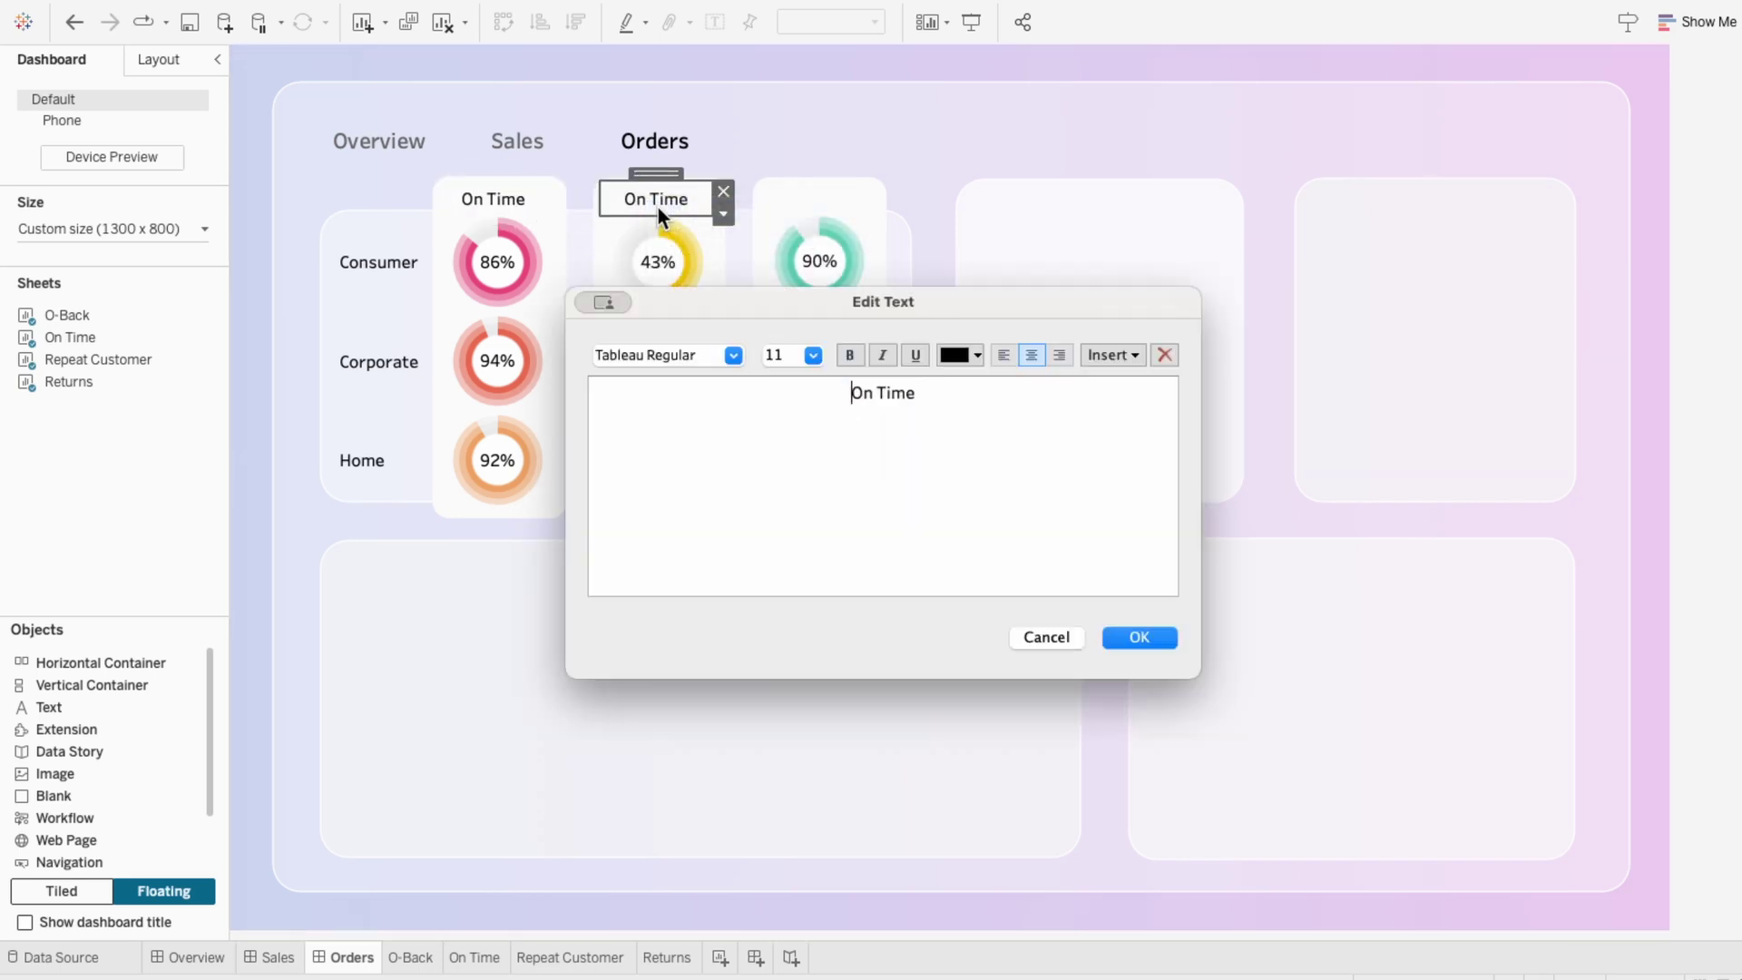
{"action": "left_click_drag", "start_coordinate": [952, 400], "coordinate": [814, 376]}
{"action": "type", "text": "Repeat Buyer"}
{"action": "left_click", "coordinate": [1158, 638]}
- Duplicate the heading over the third column and change it to 'Not Returned'
{"action": "left_click_drag", "start_coordinate": [655, 172], "coordinate": [816, 195]}
{"action": "right_click", "coordinate": [818, 201]}
{"action": "left_click", "coordinate": [822, 207]}
{"action": "left_click_drag", "start_coordinate": [943, 394], "coordinate": [820, 385]}
{"action": "type", "text": "Not Returned"}
{"action": "left_click", "coordinate": [1137, 634]}
- In the Layout pane, set the On Time heading's x position to 190
{"action": "left_click", "coordinate": [154, 56]}
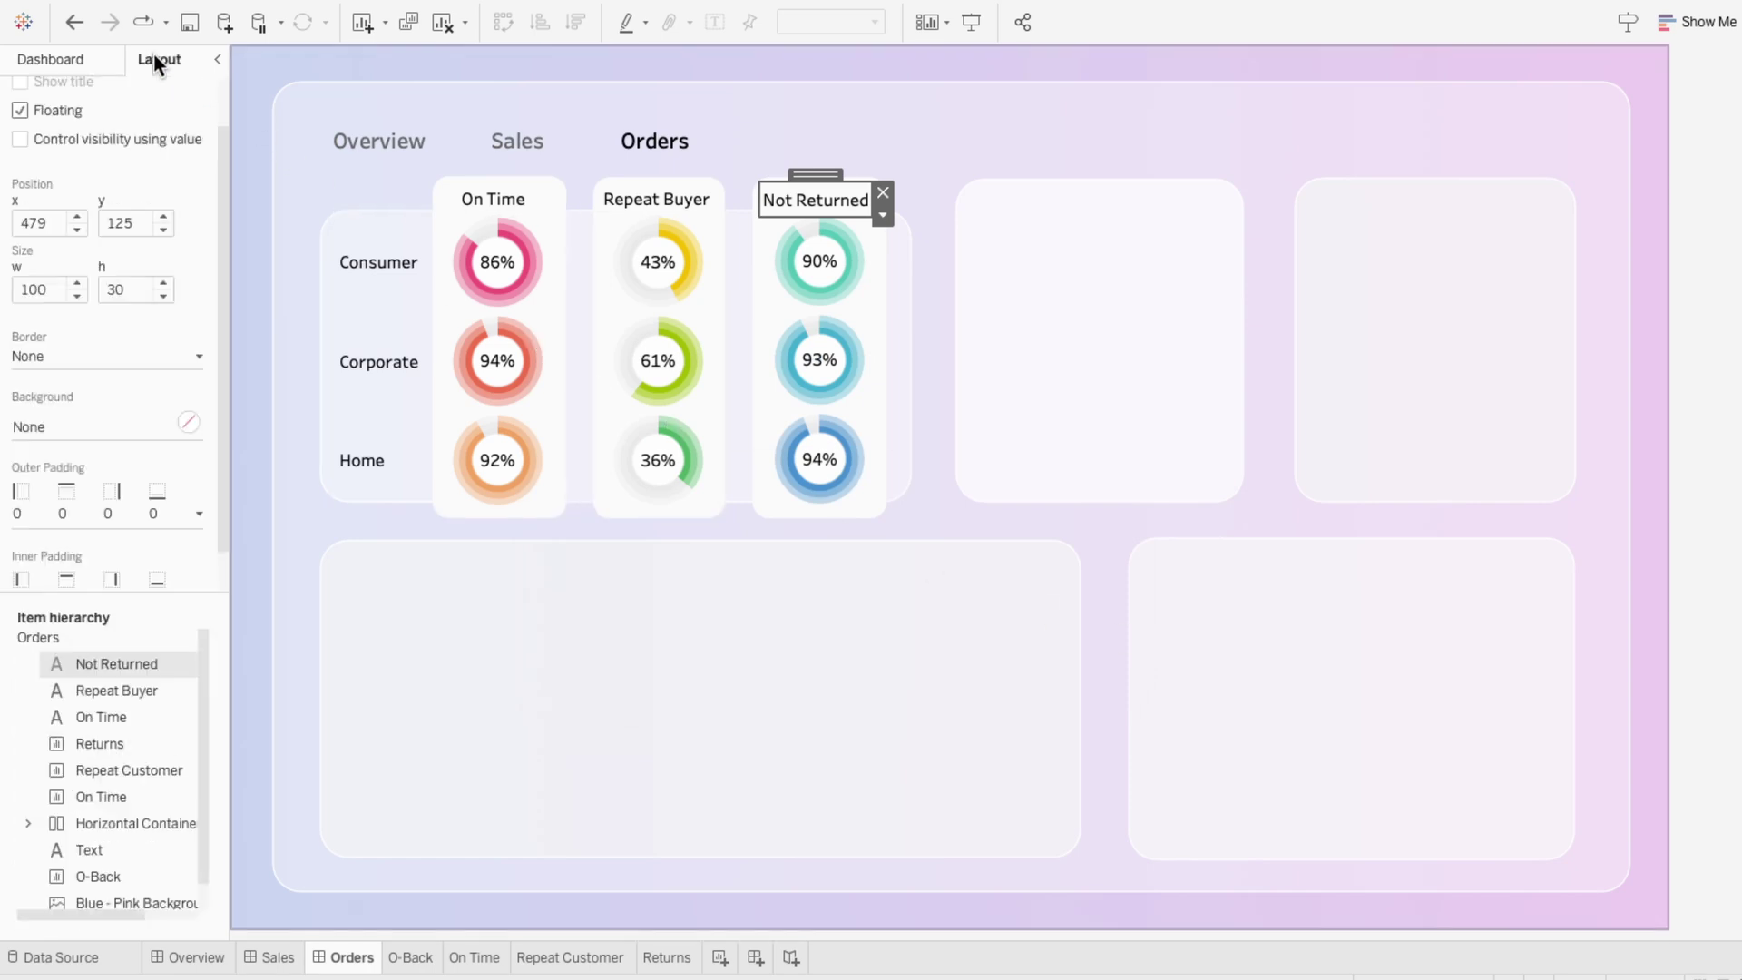
{"action": "left_click", "coordinate": [472, 200]}
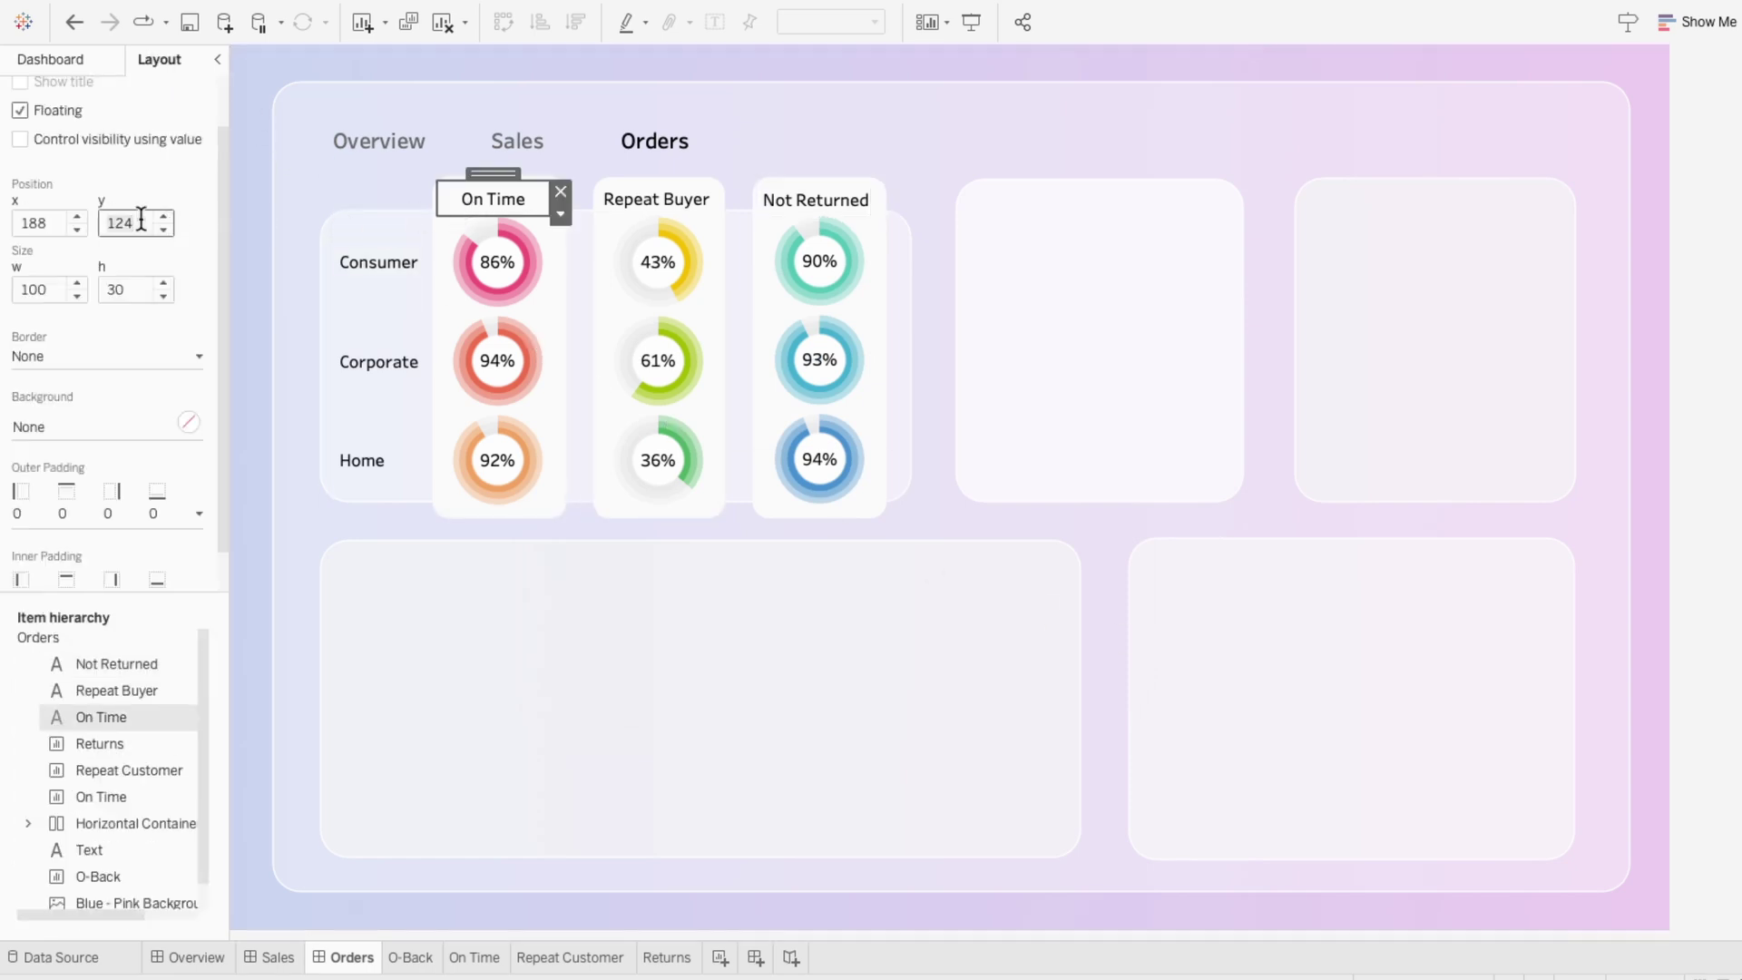
{"action": "double_click", "coordinate": [50, 222]}
{"action": "type", "text": "190"}
{"action": "key", "text": "Return"}
{"action": "key", "text": "Escape"}
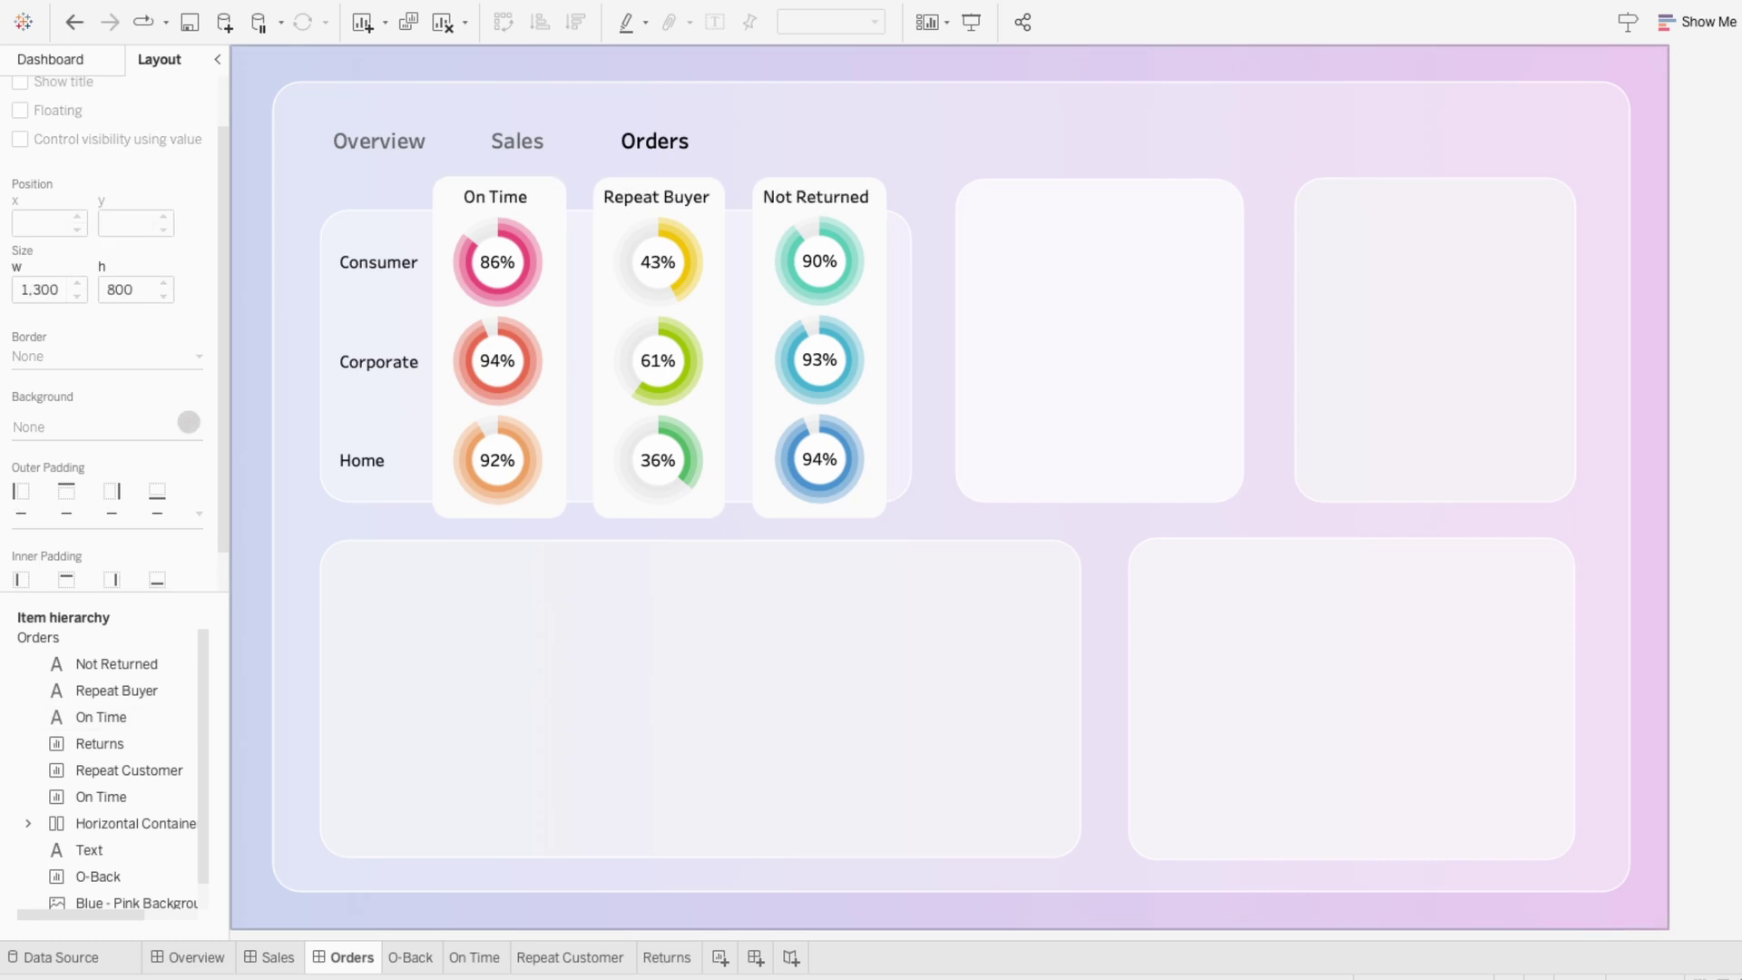